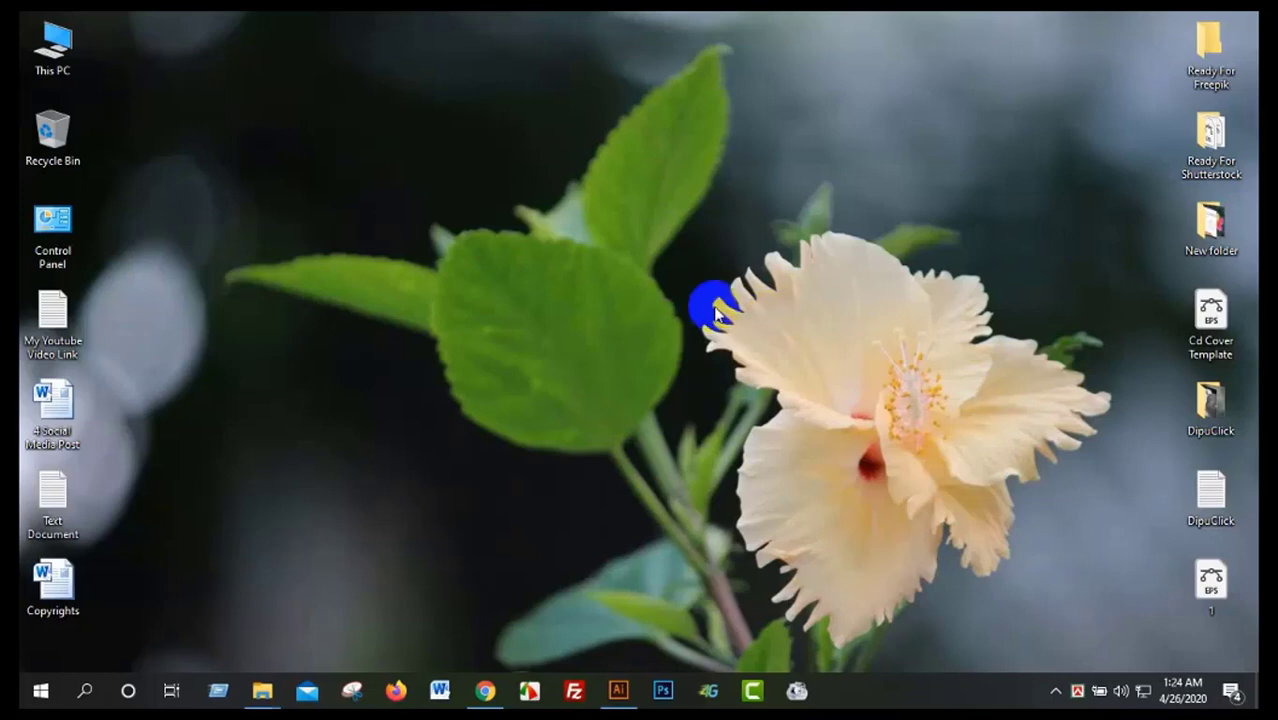
- Open the vector illustration help article and scroll to its EPS file requirements (up to 100 MB, 4–25 MP)
{"action": "left_click", "coordinate": [485, 690]}
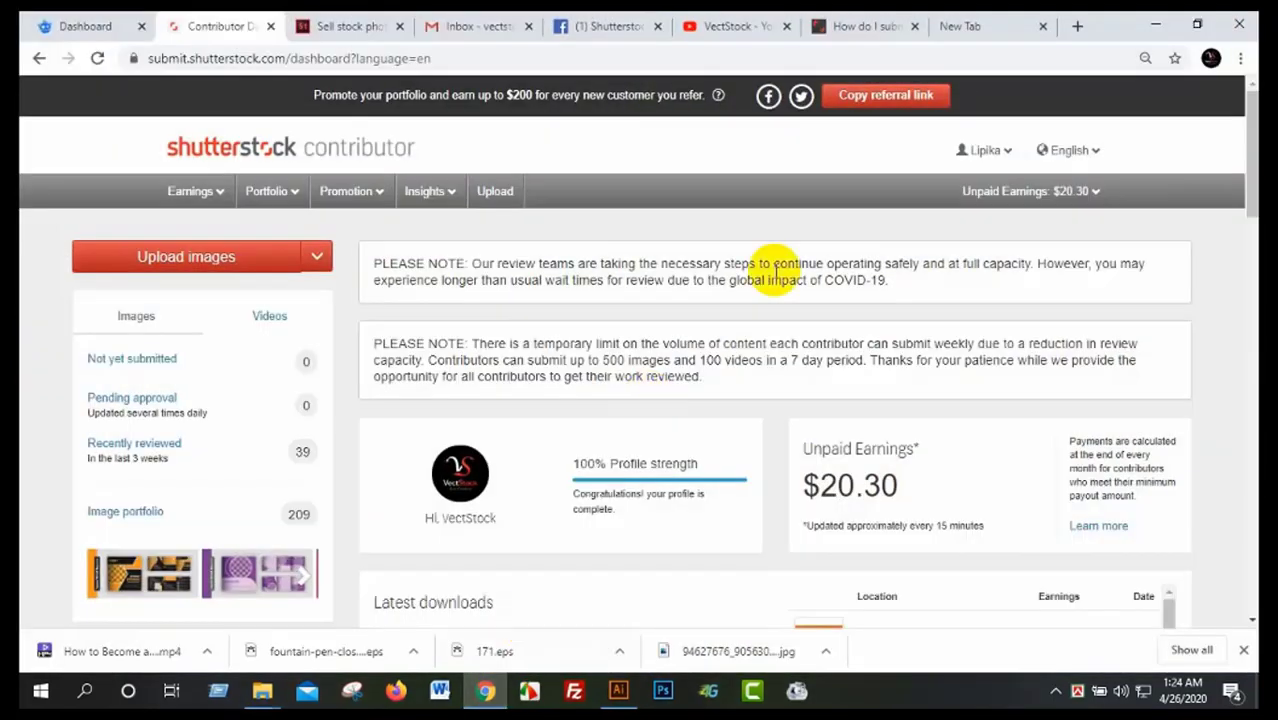
{"action": "left_click", "coordinate": [970, 28]}
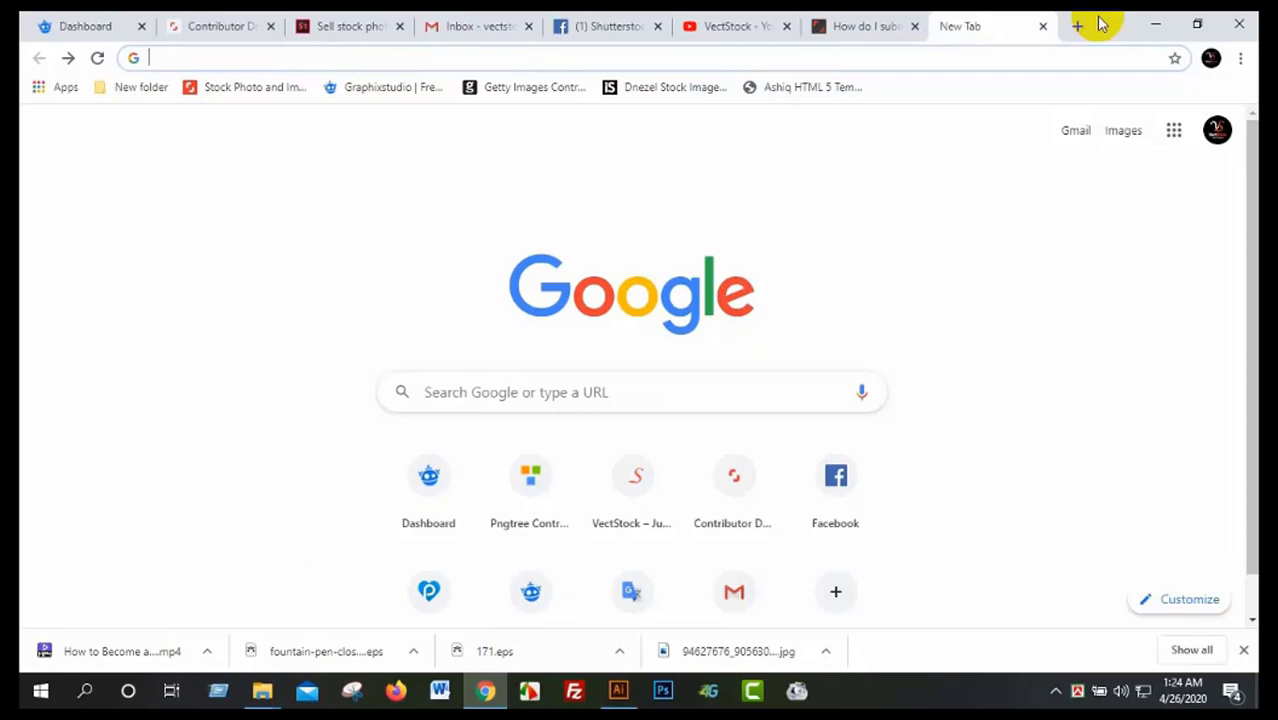
{"action": "left_click", "coordinate": [876, 20]}
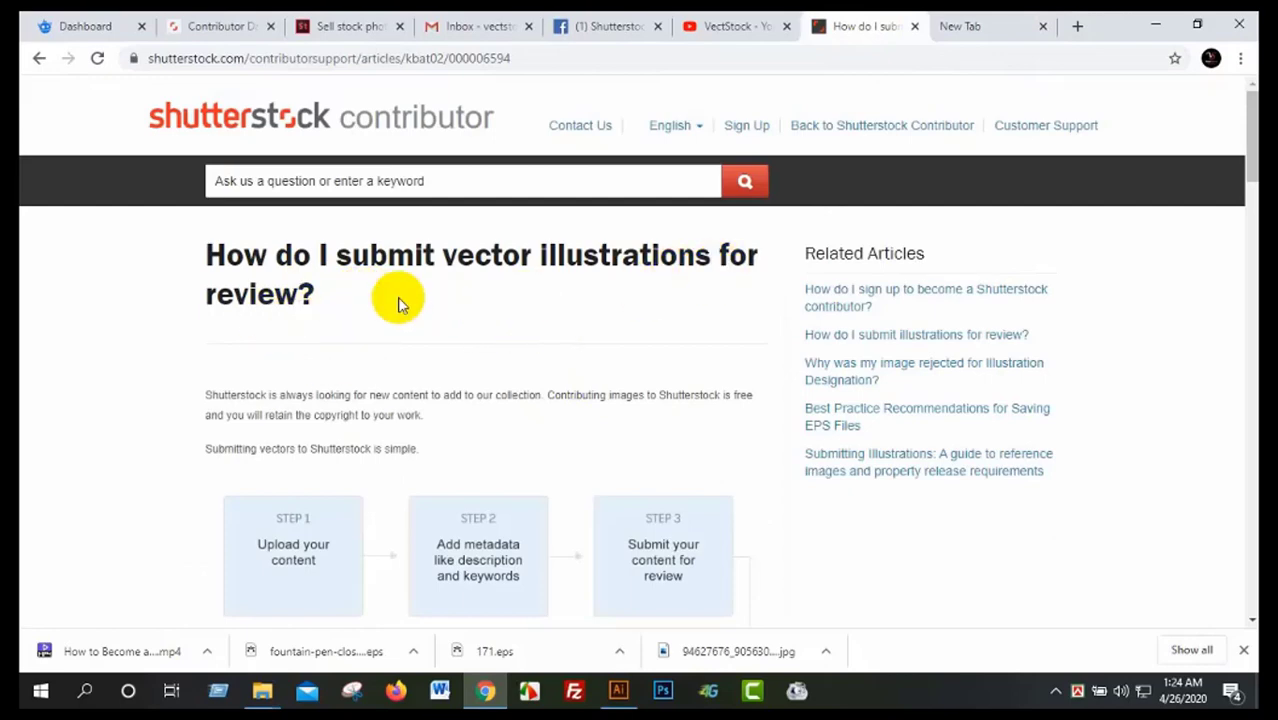
{"action": "scroll", "coordinate": [480, 320], "scroll_direction": "down", "scroll_amount": 1}
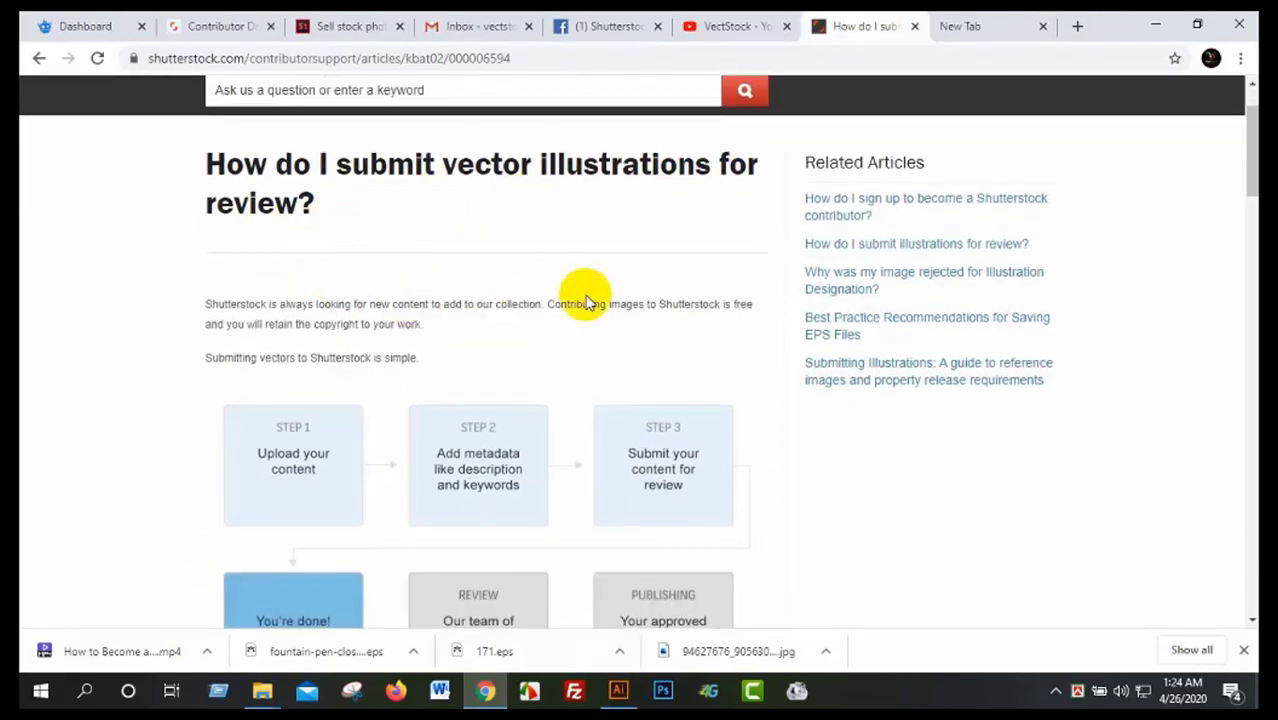
{"action": "scroll", "coordinate": [580, 386], "scroll_direction": "down", "scroll_amount": 5}
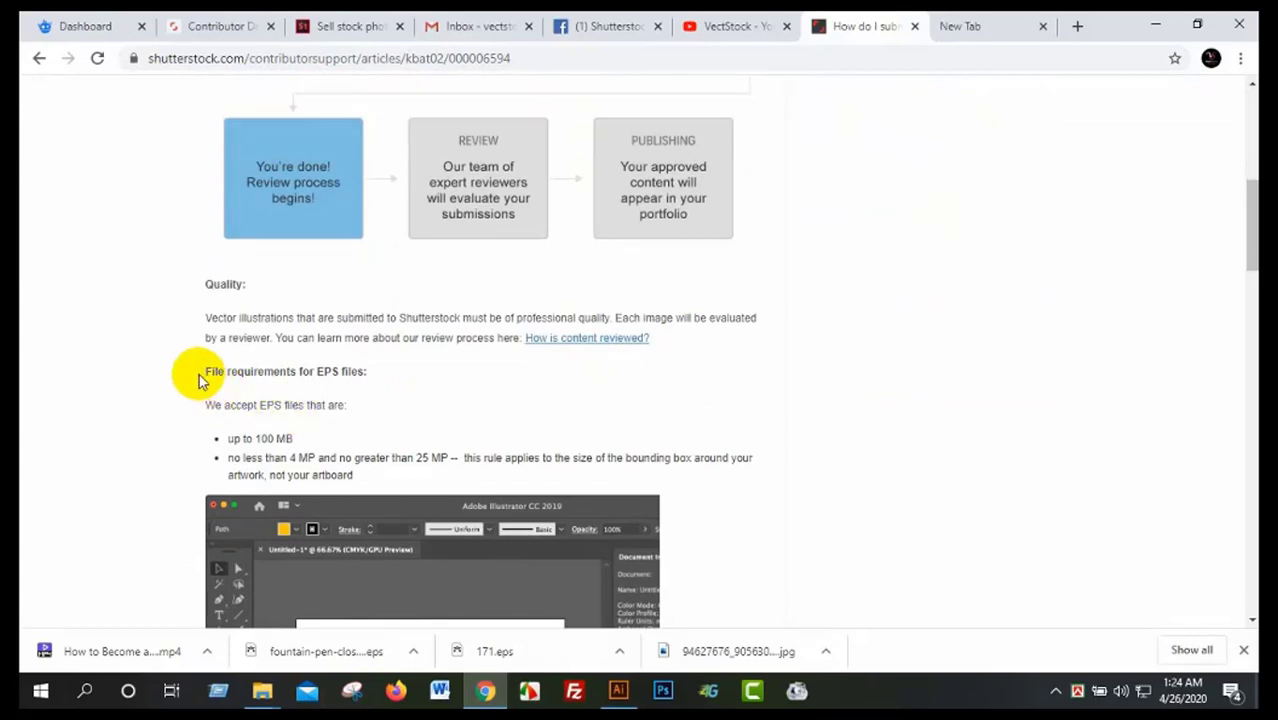
{"action": "mouse_move", "coordinate": [200, 380]}
{"action": "left_mouse_down"}
{"action": "mouse_move", "coordinate": [400, 377]}
{"action": "mouse_move", "coordinate": [214, 371]}
{"action": "left_mouse_up"}
{"action": "left_click", "coordinate": [257, 412]}
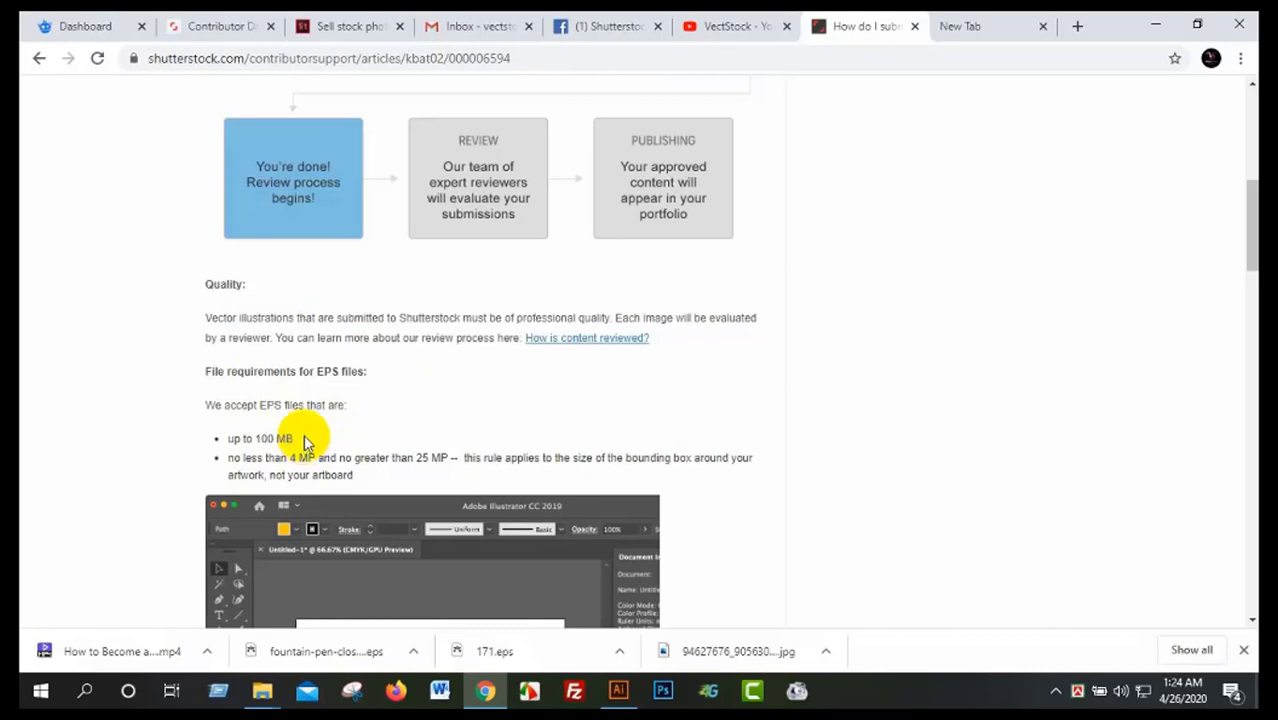
{"action": "scroll", "coordinate": [327, 437], "scroll_direction": "down", "scroll_amount": 1}
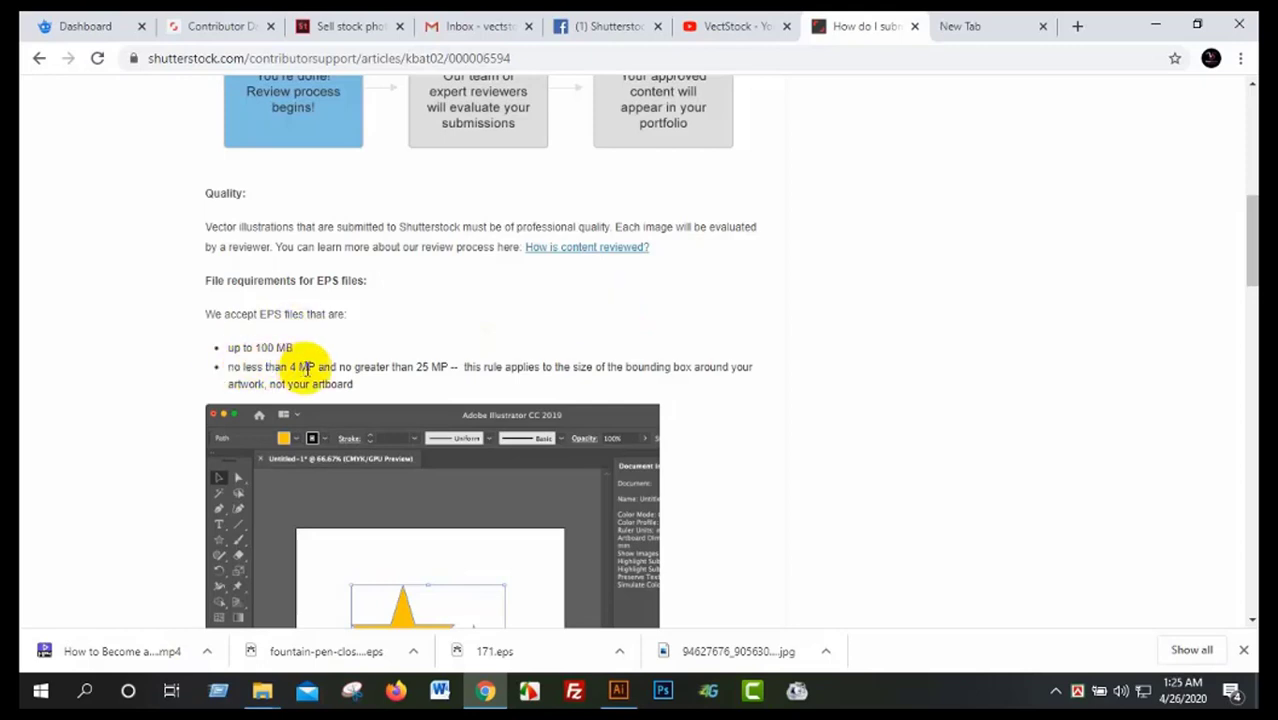
{"action": "left_click", "coordinate": [1005, 18]}
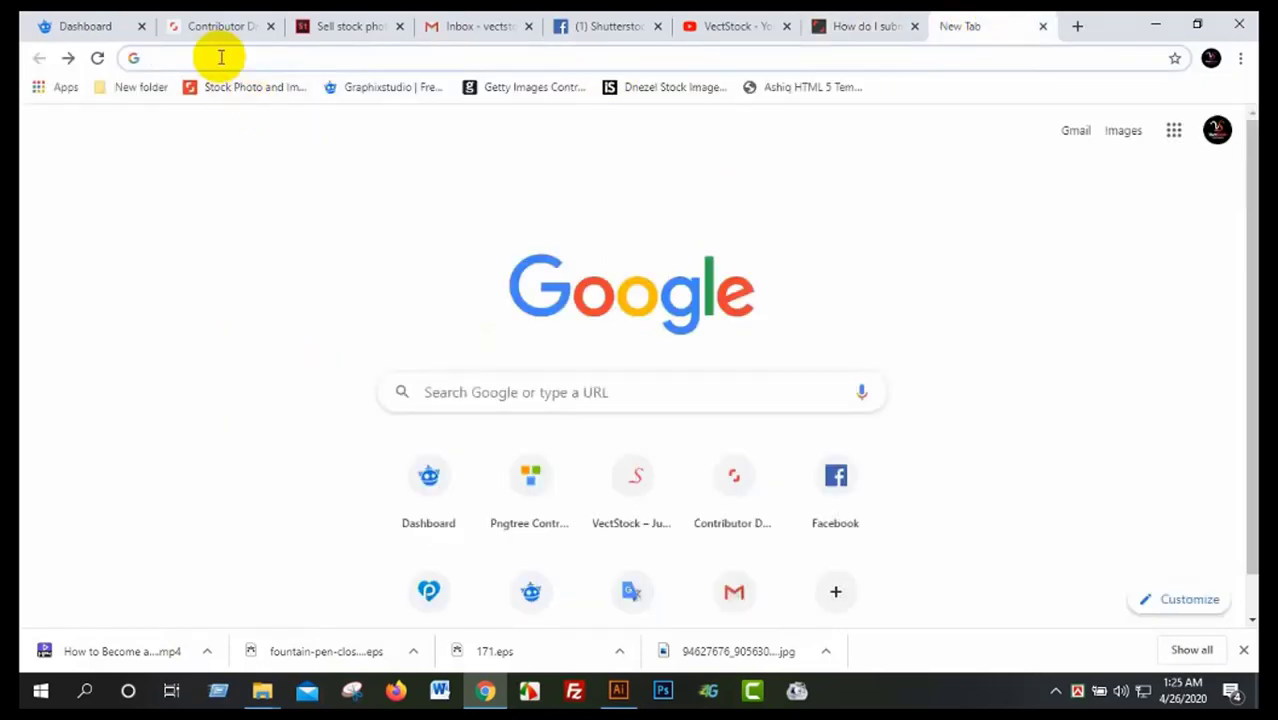
- Google '4 mp resolution' to confirm it equals 2560 x 1440 pixels, then return to Illustrator
{"action": "type", "text": "4 m"}
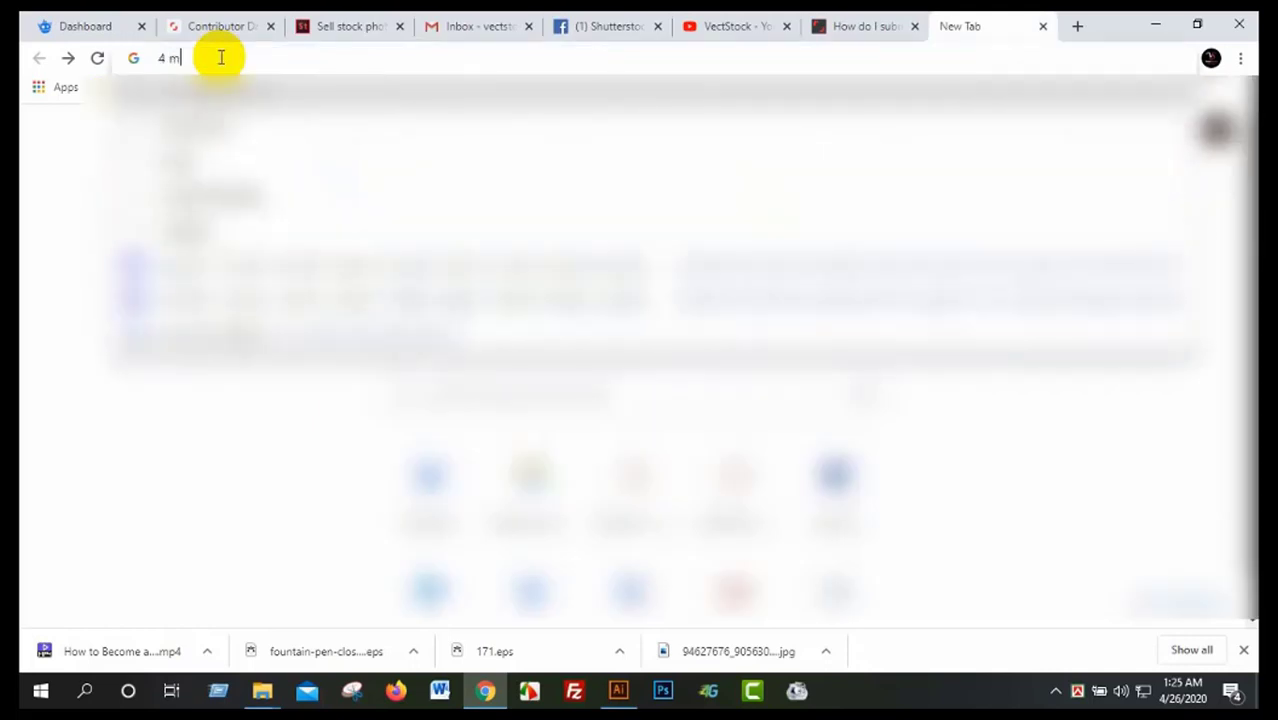
{"action": "type", "text": "p"}
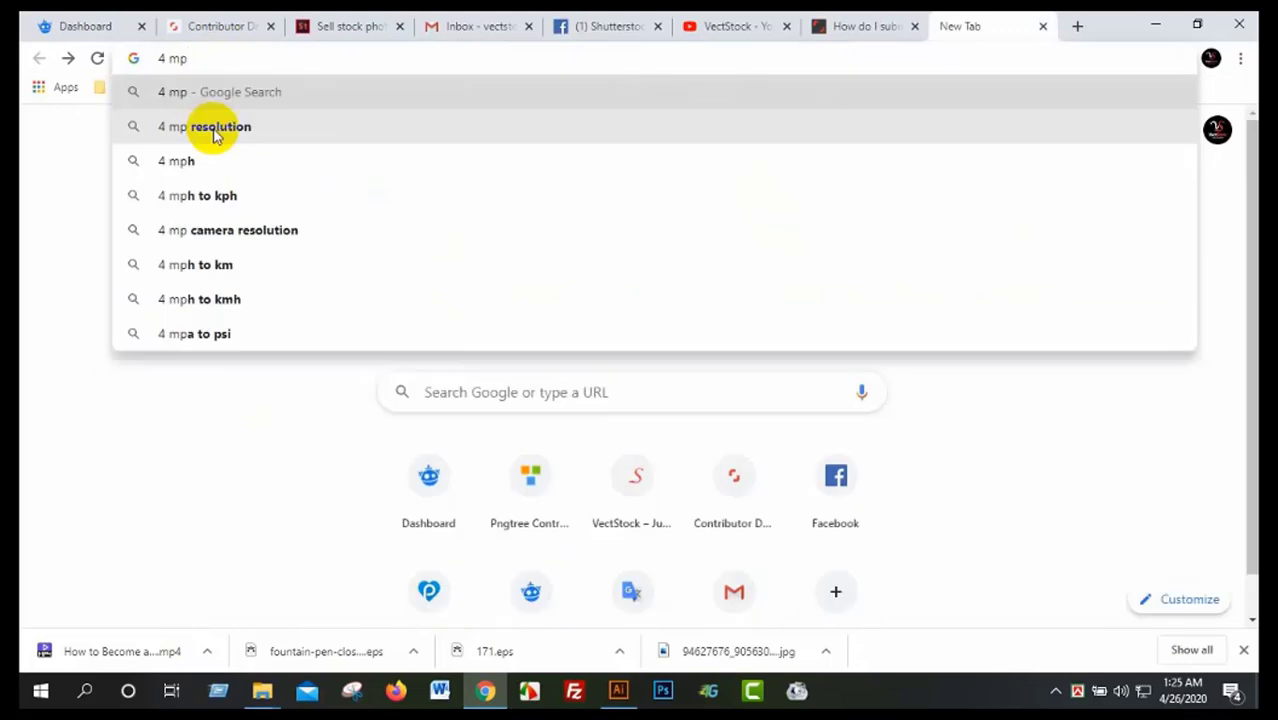
{"action": "left_click", "coordinate": [213, 126]}
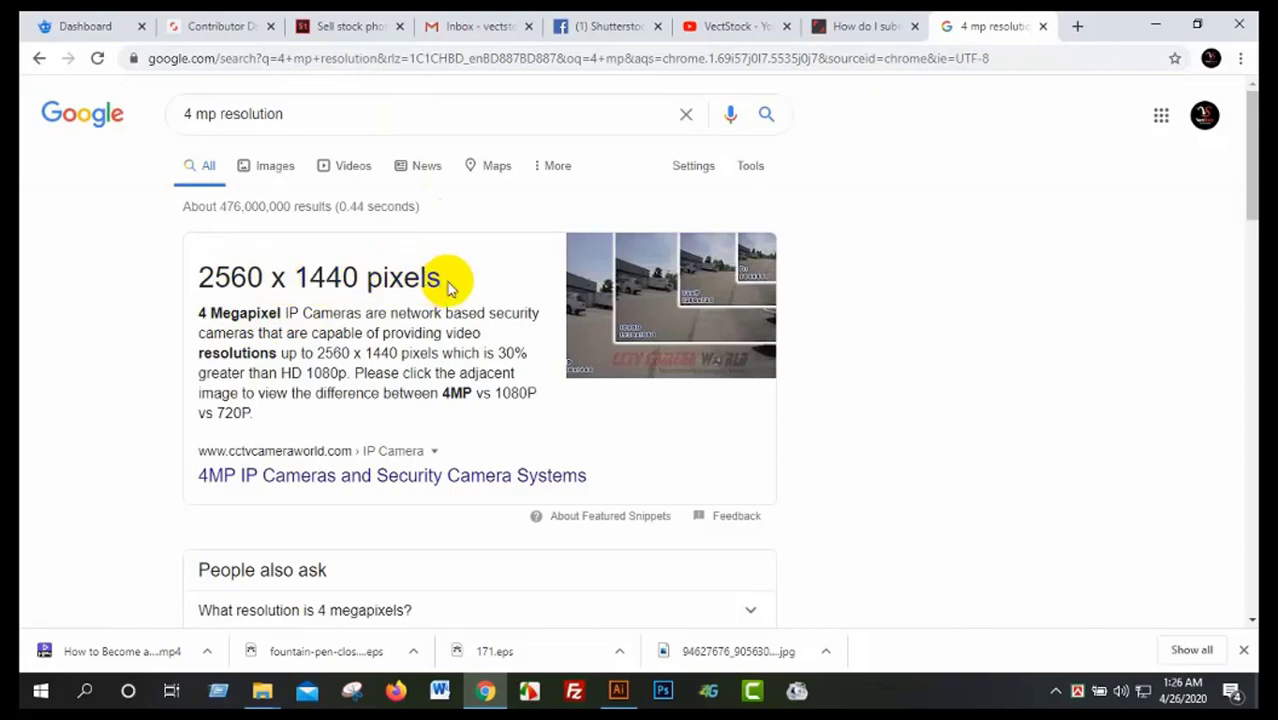
{"action": "left_click_drag", "start_coordinate": [448, 282], "coordinate": [168, 272]}
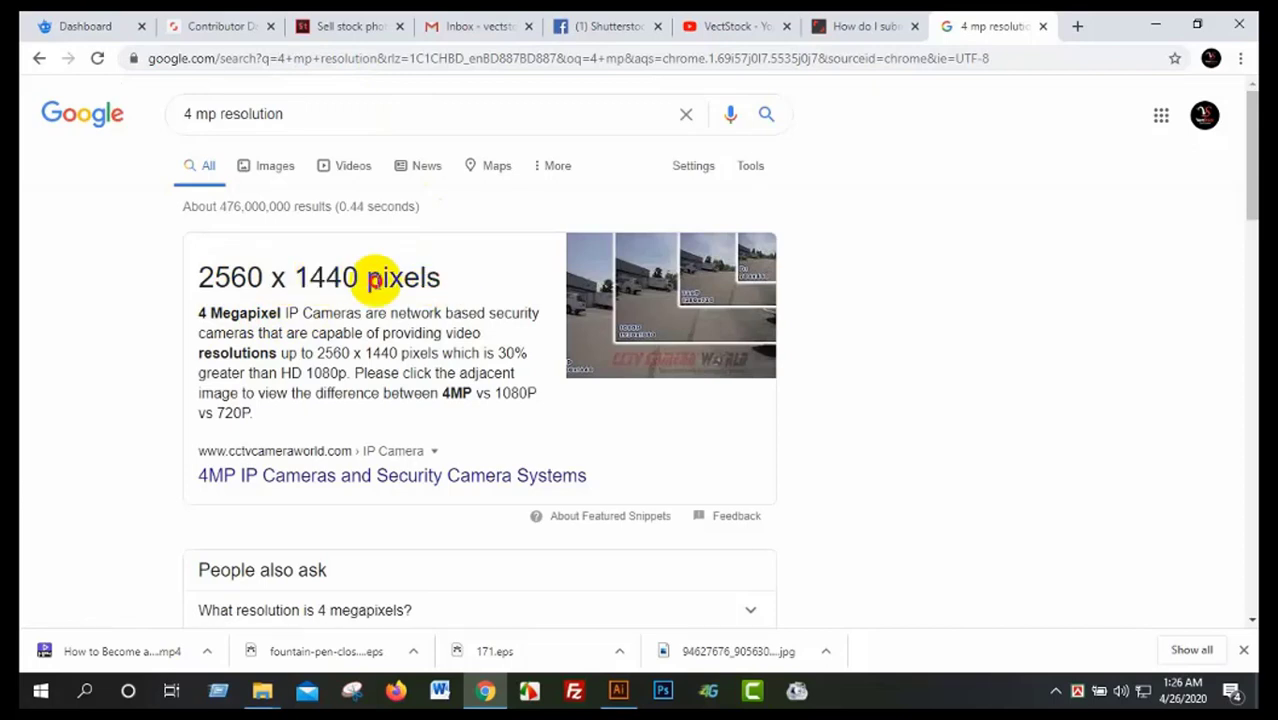
{"action": "left_click", "coordinate": [185, 253]}
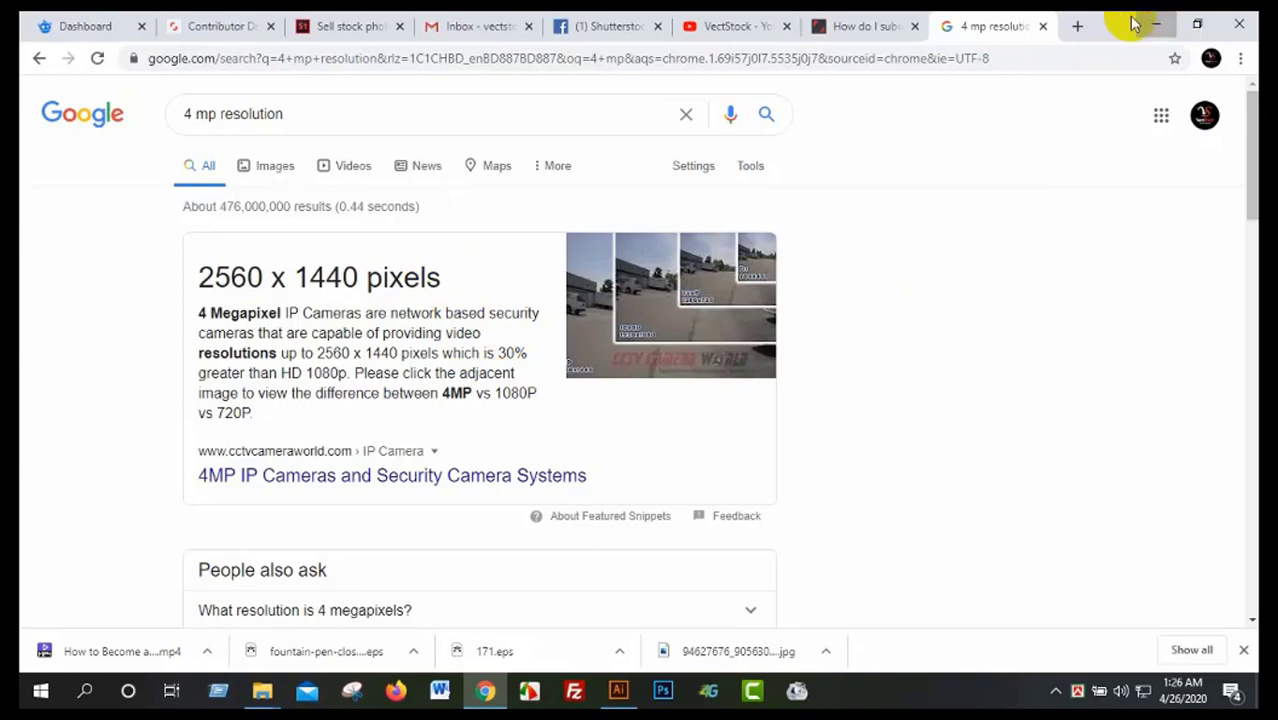
{"action": "left_click", "coordinate": [1153, 20]}
{"action": "left_click", "coordinate": [618, 690]}
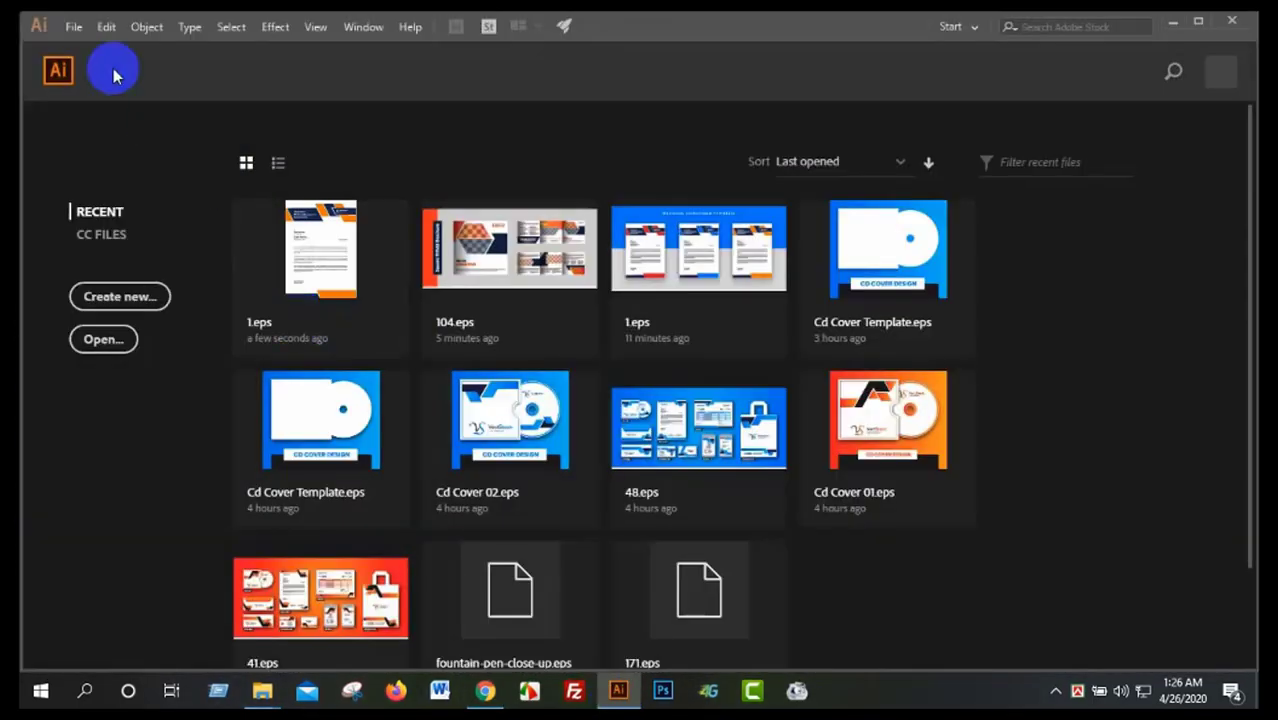
- Reread the article's Illustrator EPS example and Step 1/Step 2 upload instructions, then return to Illustrator
{"action": "left_click", "coordinate": [494, 705]}
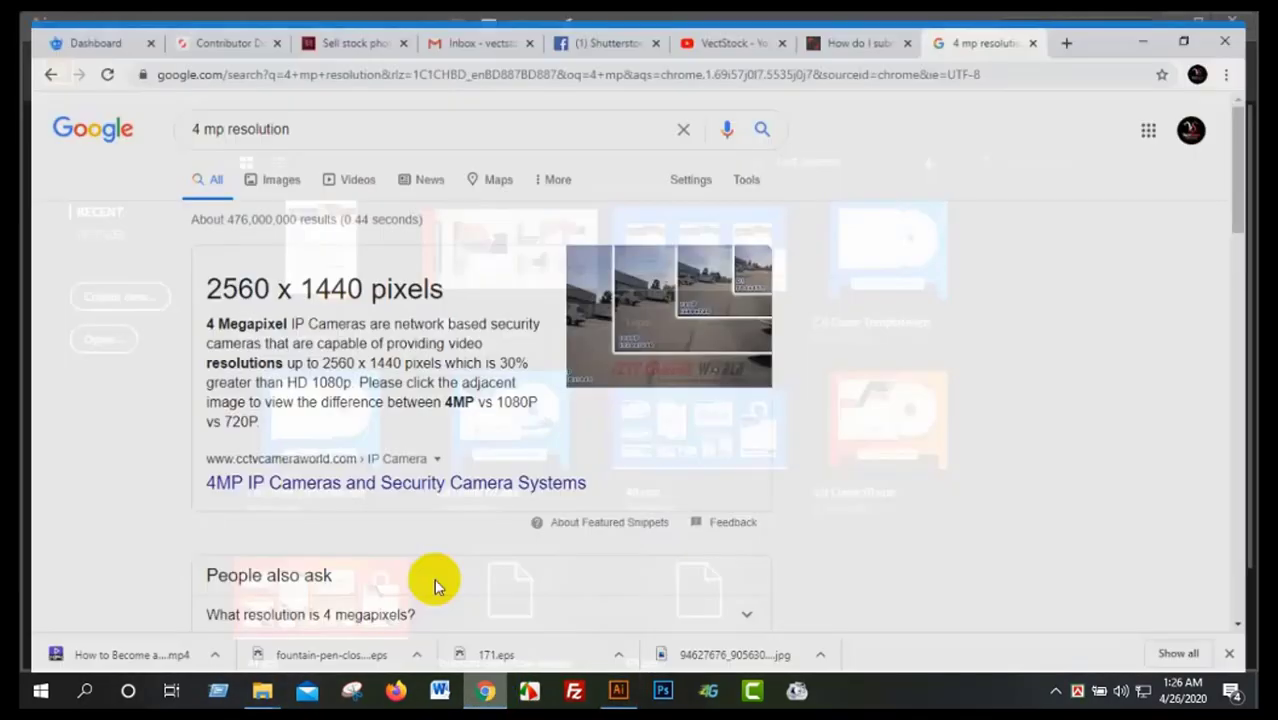
{"action": "left_click", "coordinate": [825, 20]}
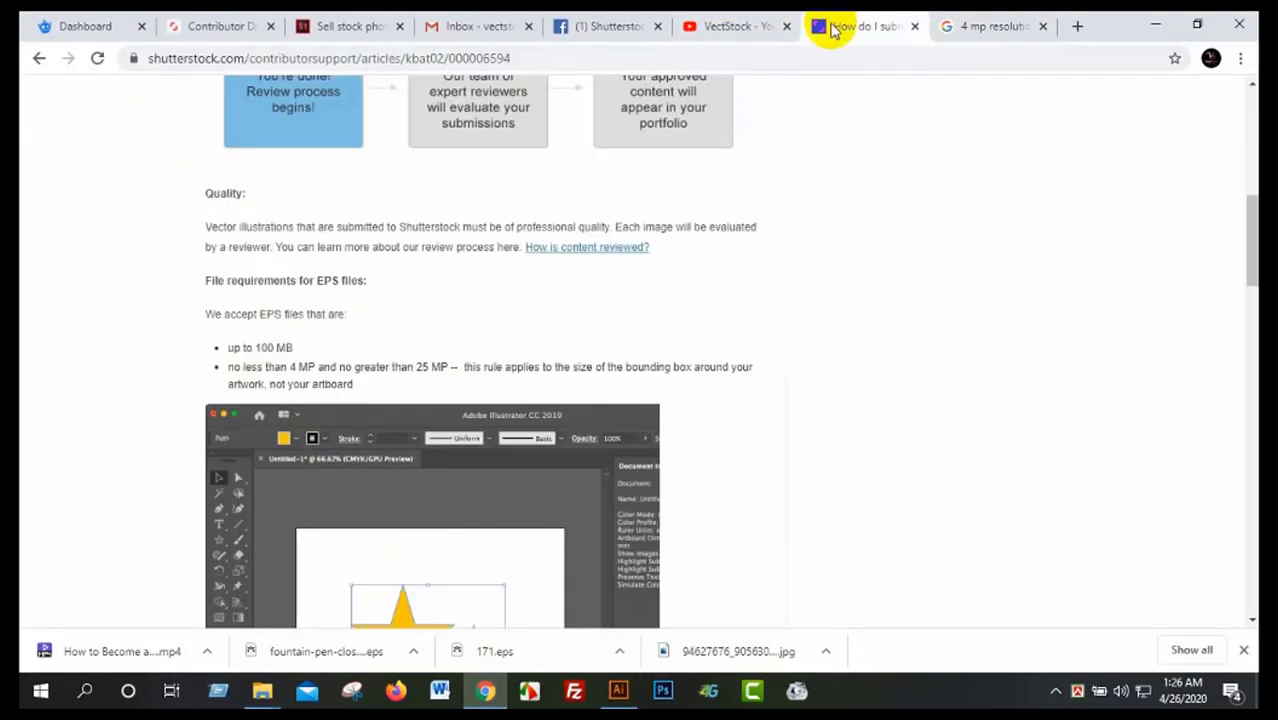
{"action": "scroll", "coordinate": [560, 400], "scroll_direction": "down", "scroll_amount": 2}
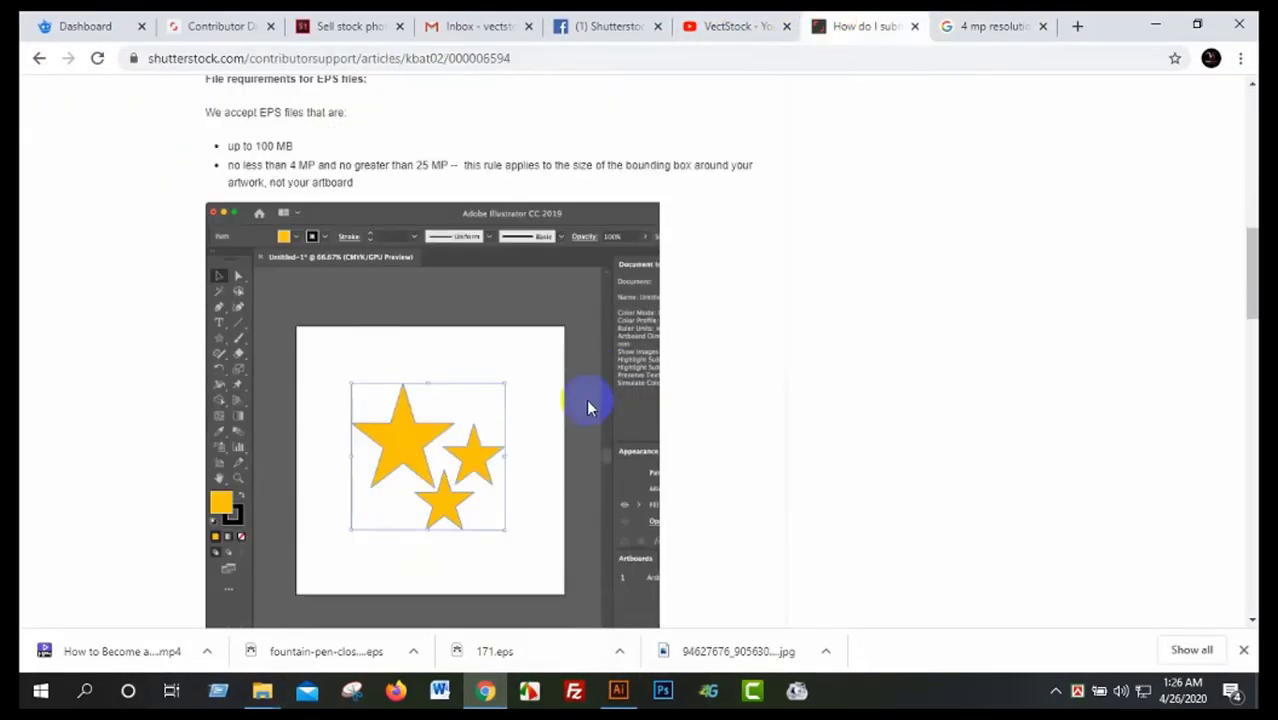
{"action": "scroll", "coordinate": [575, 370], "scroll_direction": "down", "scroll_amount": 4}
{"action": "scroll", "coordinate": [535, 422], "scroll_direction": "up", "scroll_amount": 4}
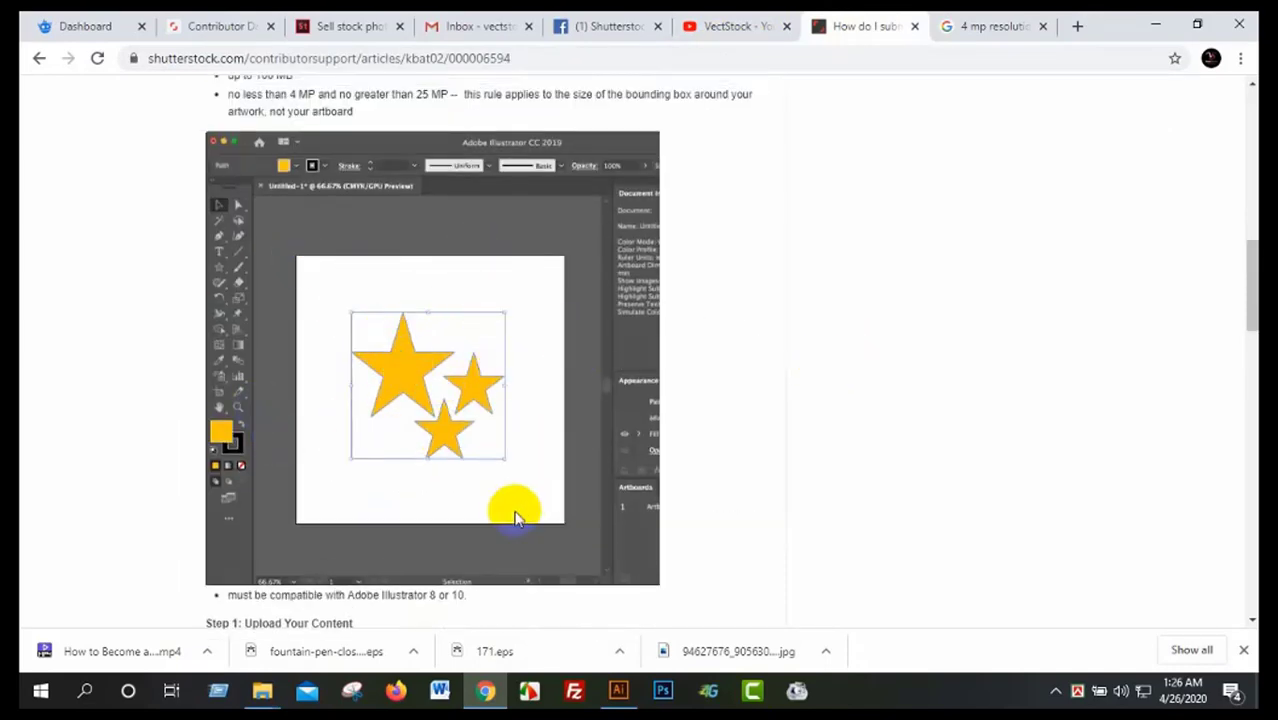
{"action": "scroll", "coordinate": [513, 508], "scroll_direction": "down", "scroll_amount": 3}
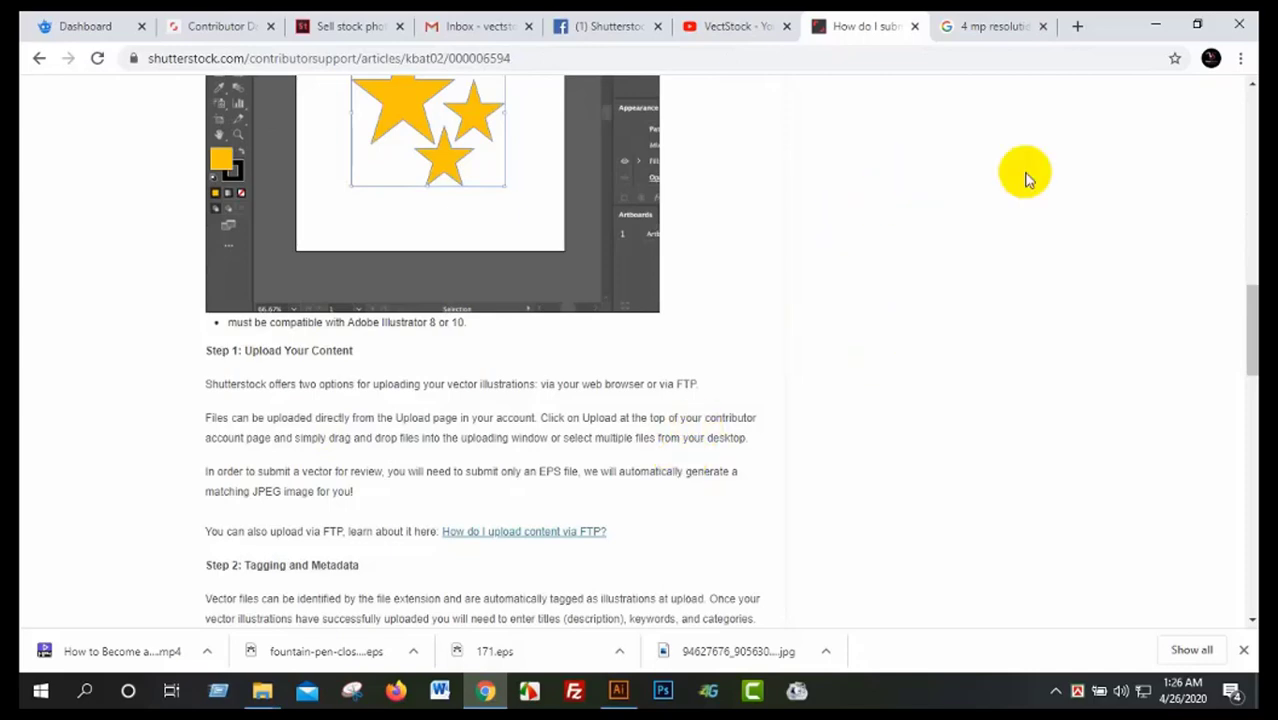
{"action": "left_click", "coordinate": [1150, 24]}
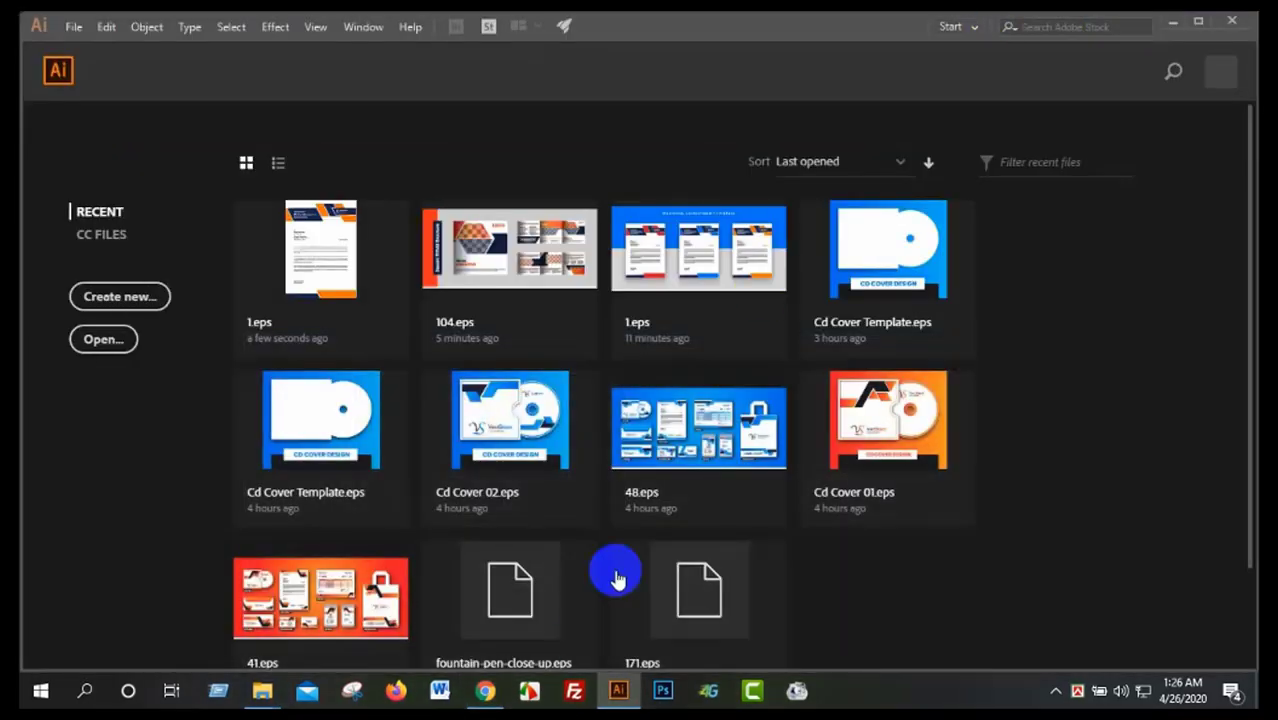
- Create a new Web-preset document sized 2000 px wide by 2000 px high
{"action": "left_click", "coordinate": [70, 27]}
{"action": "left_click", "coordinate": [100, 48]}
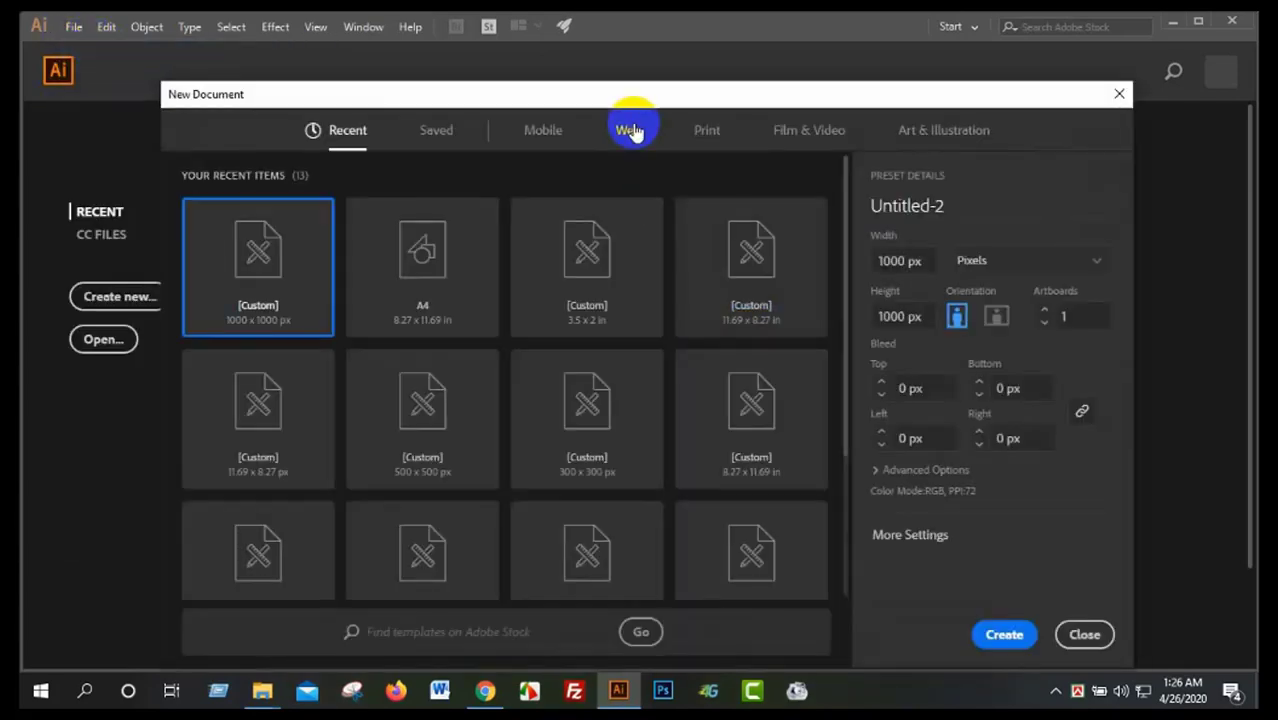
{"action": "left_click", "coordinate": [630, 128]}
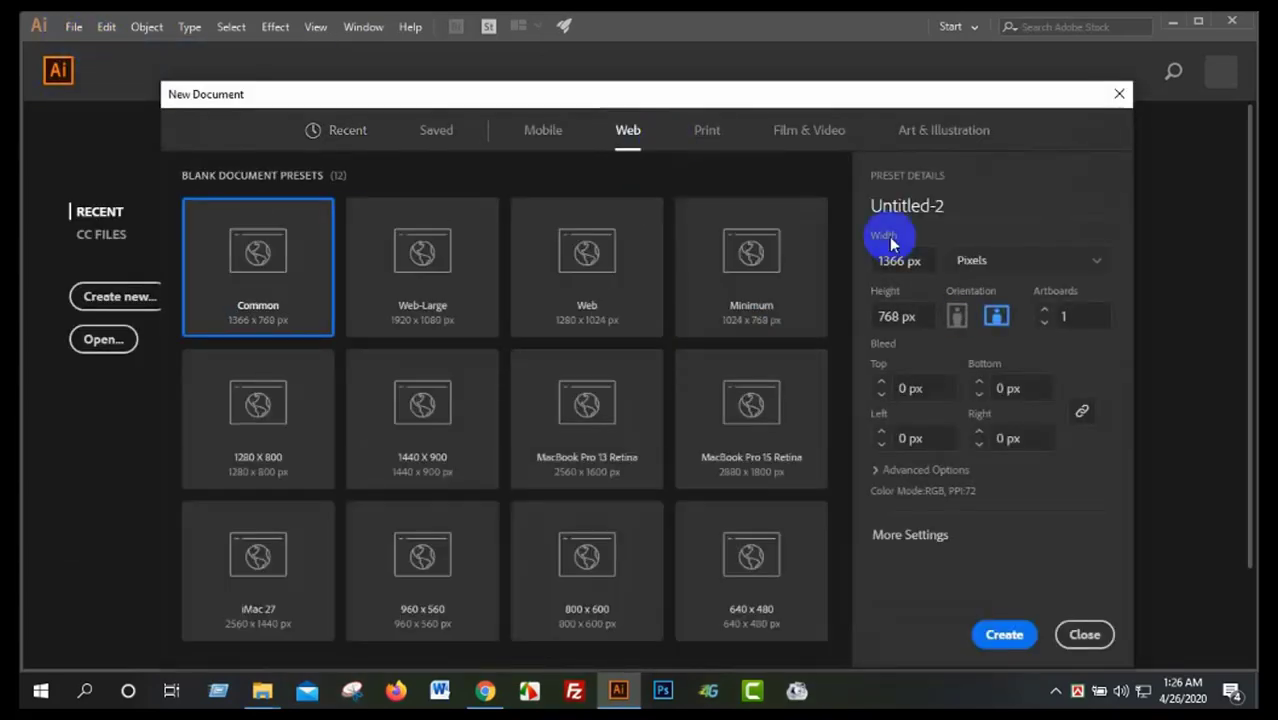
{"action": "left_click", "coordinate": [915, 261]}
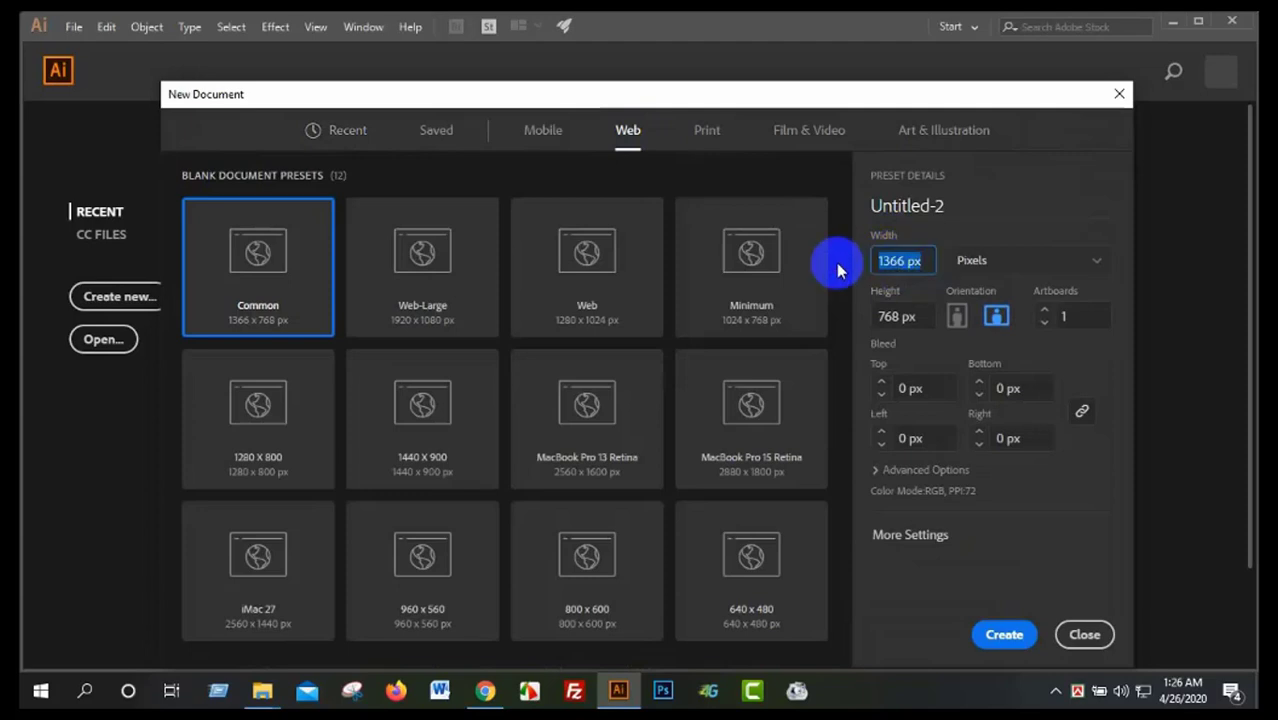
{"action": "type", "text": "2000"}
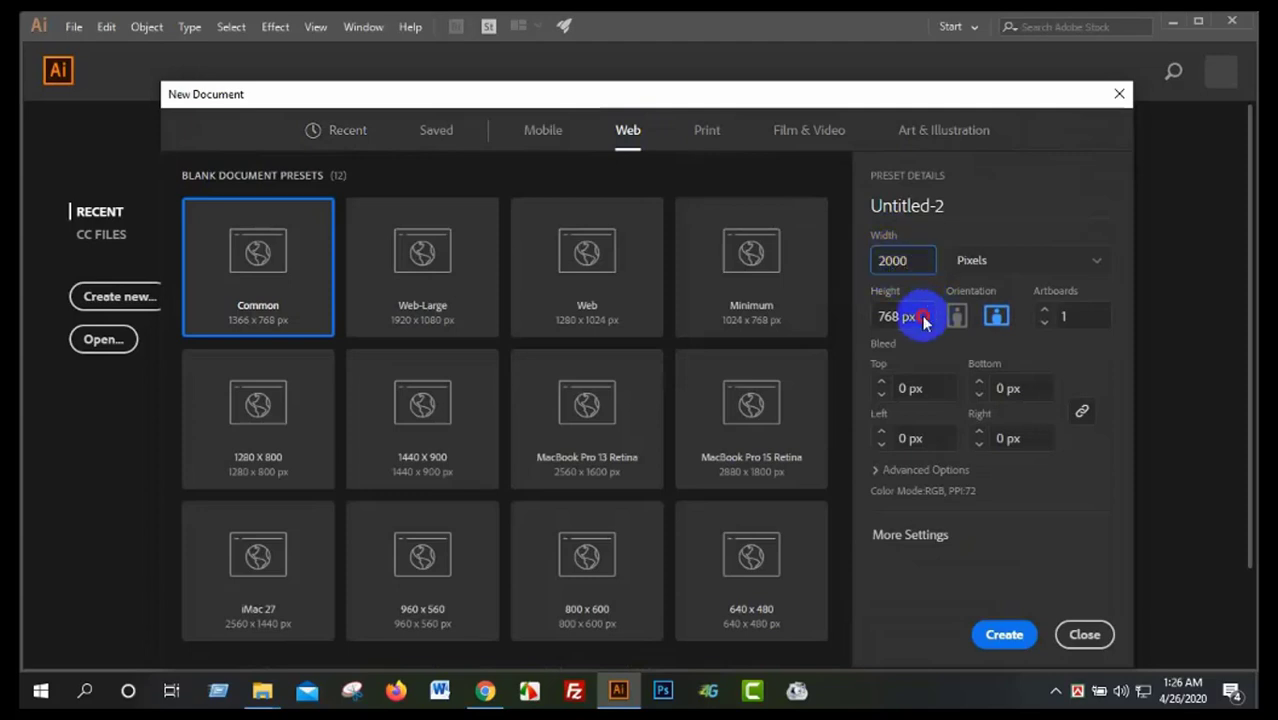
{"action": "left_click", "coordinate": [918, 315]}
{"action": "type", "text": "2"}
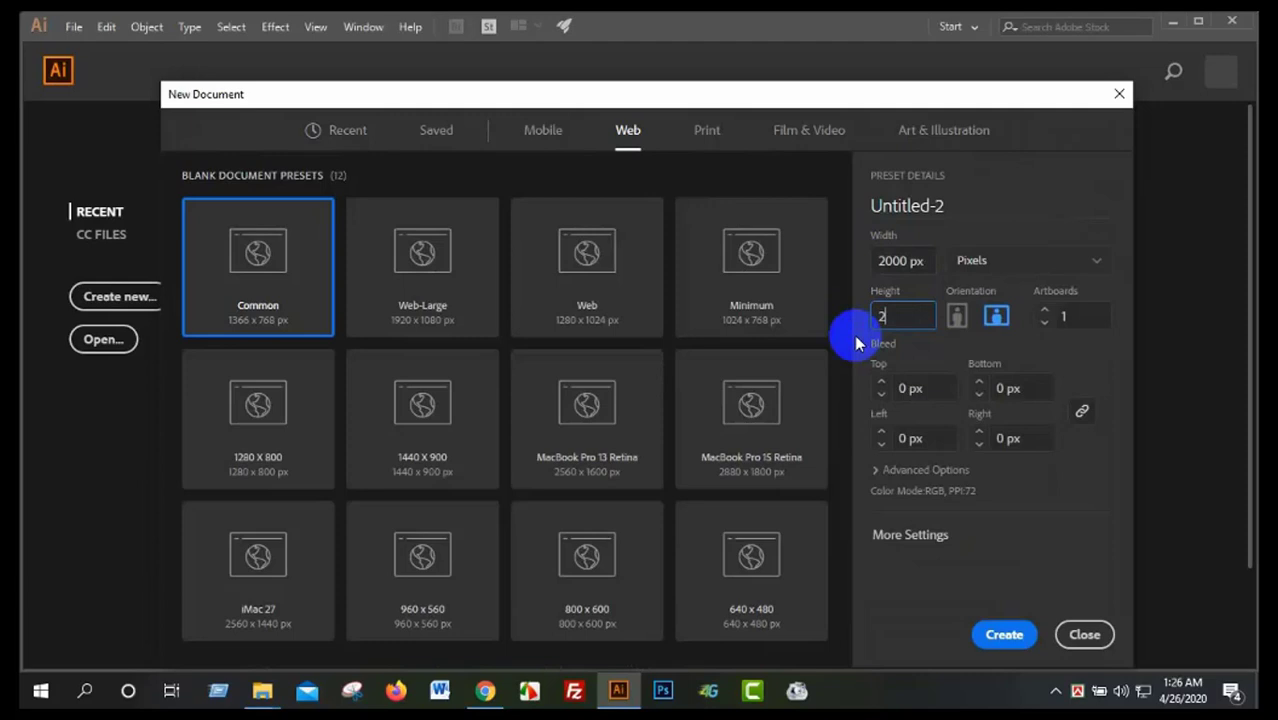
{"action": "type", "text": "000"}
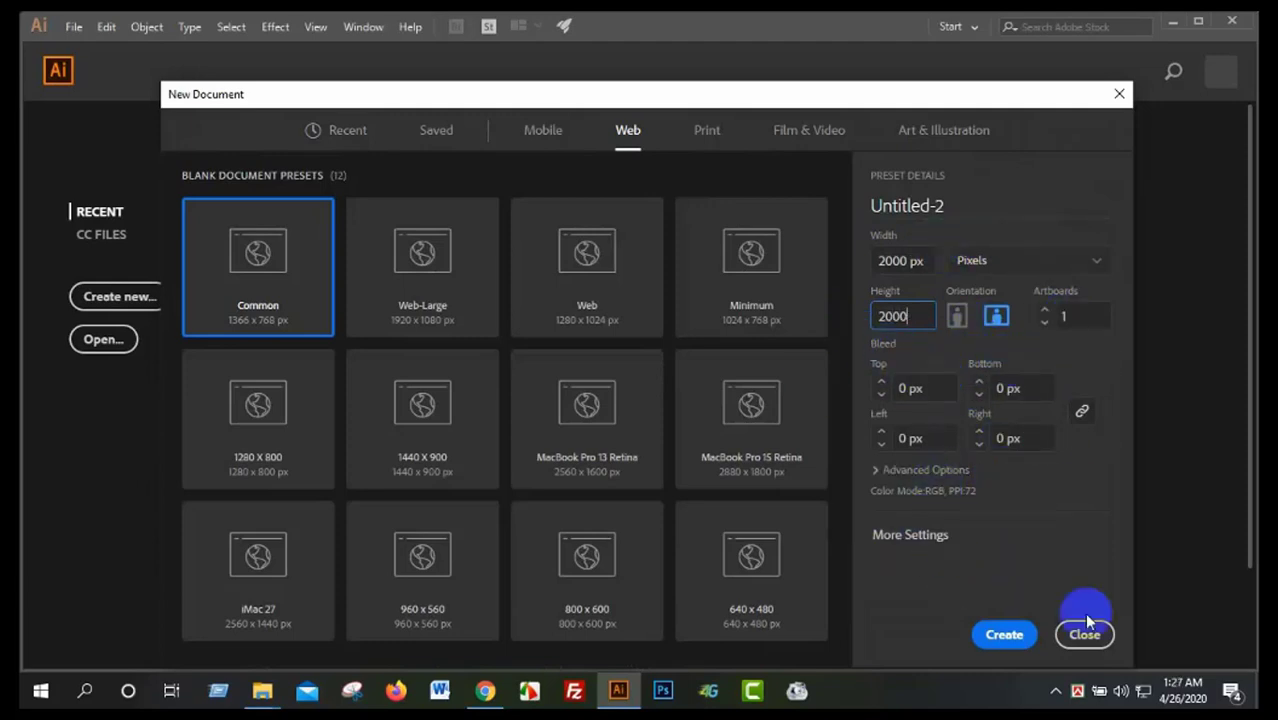
{"action": "left_click", "coordinate": [1018, 636]}
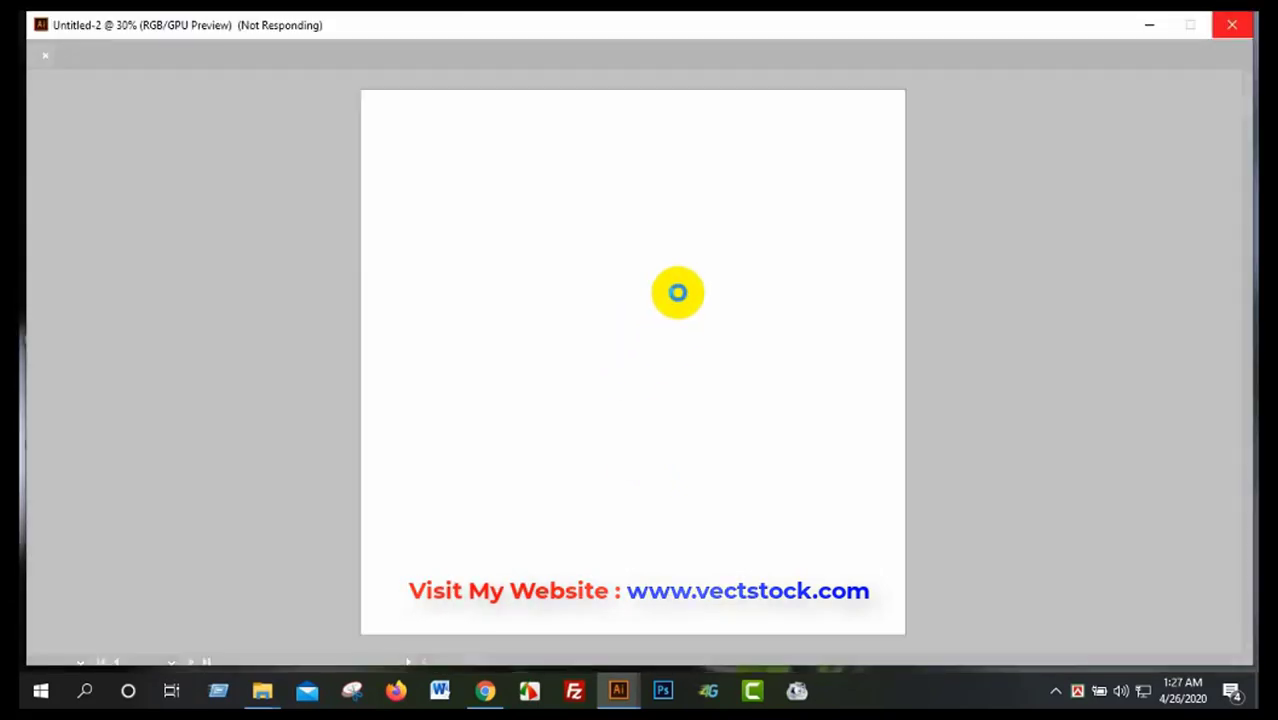
- Zoom in on the blank artboard and close the floating Appearance panel
{"action": "scroll", "coordinate": [539, 285], "scroll_direction": "down", "scroll_amount": 2}
{"action": "scroll", "coordinate": [417, 284], "scroll_direction": "down", "scroll_amount": 2}
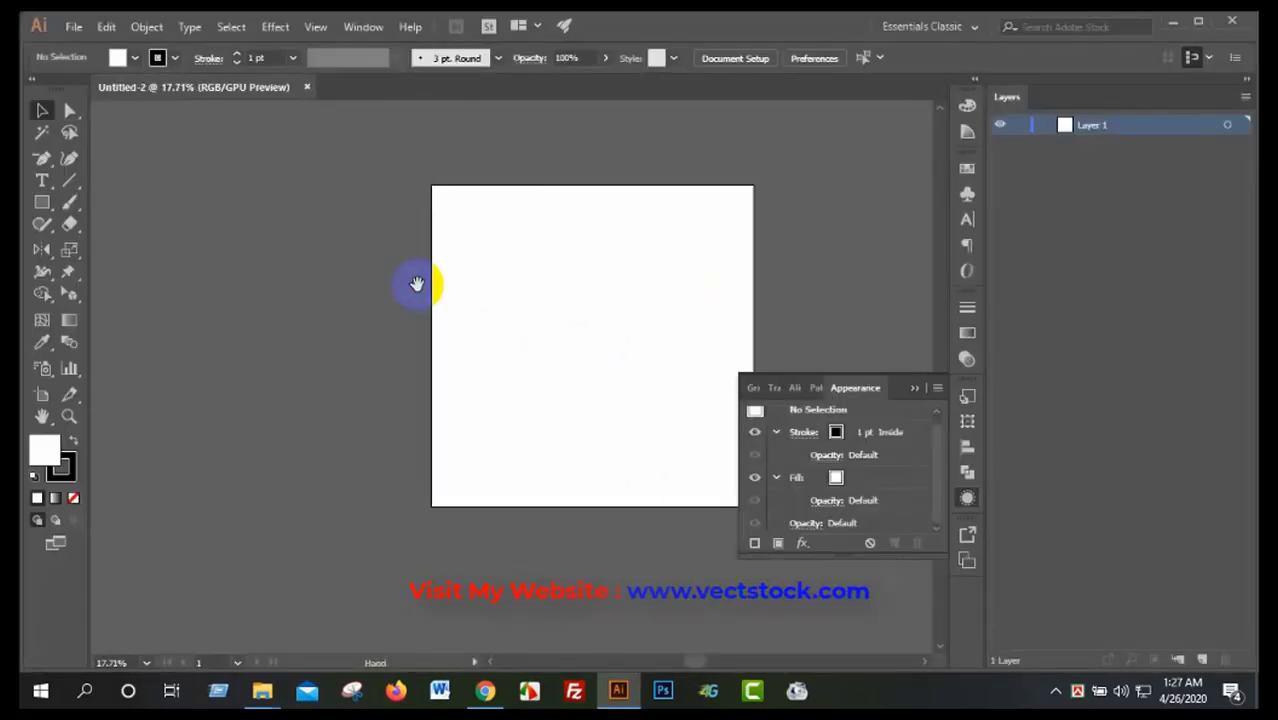
{"action": "key", "text": "z"}
{"action": "mouse_move", "coordinate": [565, 325]}
{"action": "left_mouse_down"}
{"action": "mouse_move", "coordinate": [640, 352]}
{"action": "mouse_move", "coordinate": [490, 354]}
{"action": "left_mouse_up"}
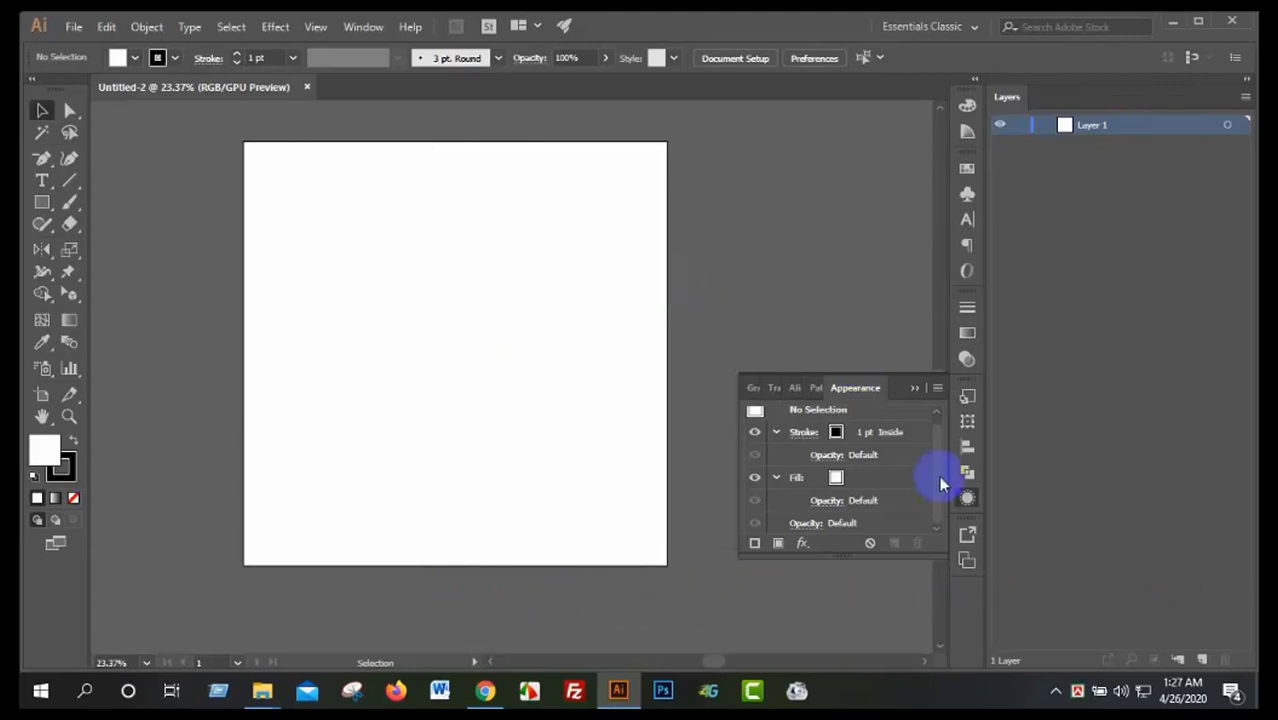
{"action": "left_click", "coordinate": [968, 500]}
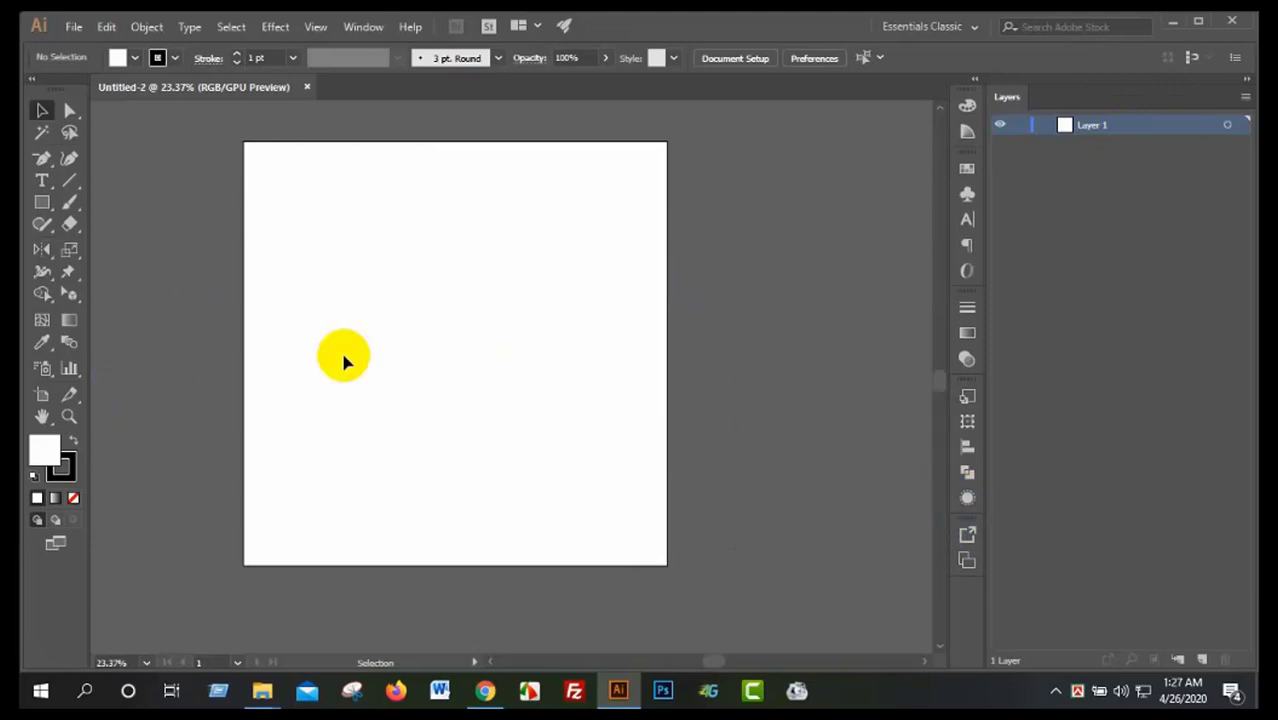
- Readjust the zoom around the artboard and minimize Illustrator to the desktop
{"action": "scroll", "coordinate": [424, 406], "scroll_direction": "up", "scroll_amount": 2}
{"action": "scroll", "coordinate": [428, 400], "scroll_direction": "down", "scroll_amount": 2}
{"action": "key", "text": "z"}
{"action": "mouse_move", "coordinate": [522, 300]}
{"action": "left_mouse_down"}
{"action": "mouse_move", "coordinate": [492, 326]}
{"action": "mouse_move", "coordinate": [551, 328]}
{"action": "left_mouse_up"}
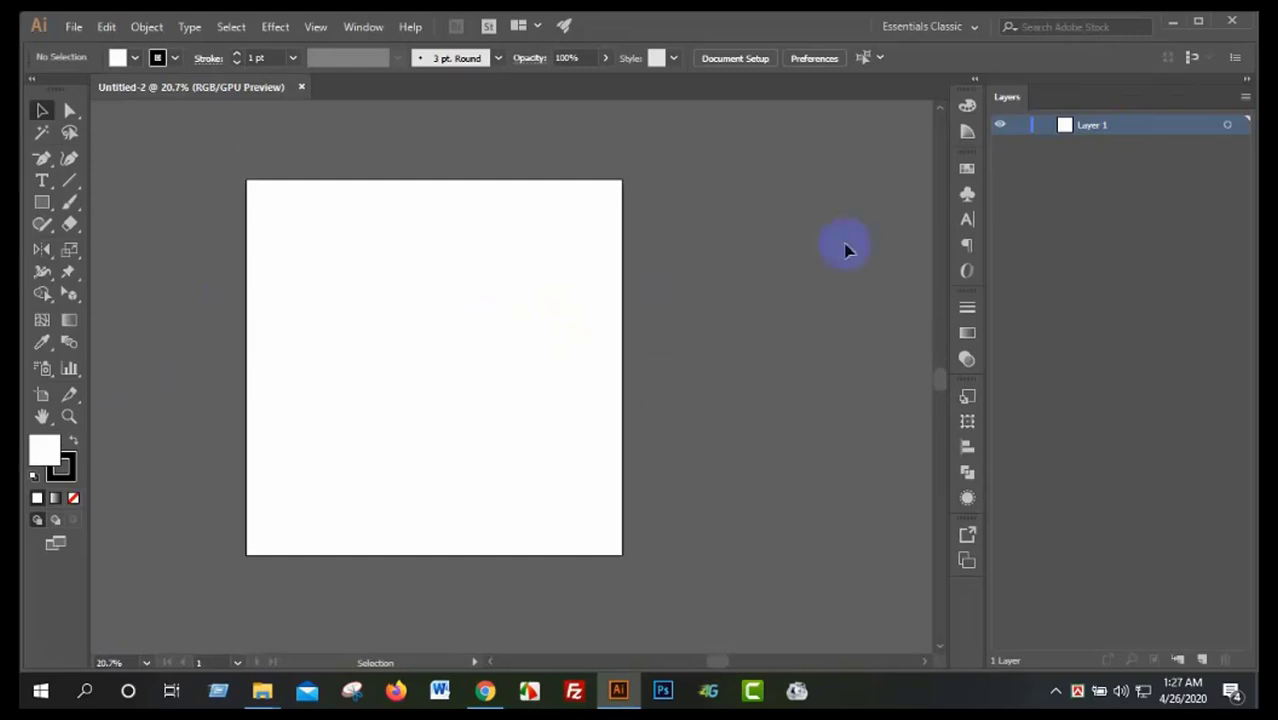
{"action": "left_click", "coordinate": [1176, 22]}
- Open the 1.eps letterhead file from the desktop in Illustrator
{"action": "left_click", "coordinate": [1211, 582]}
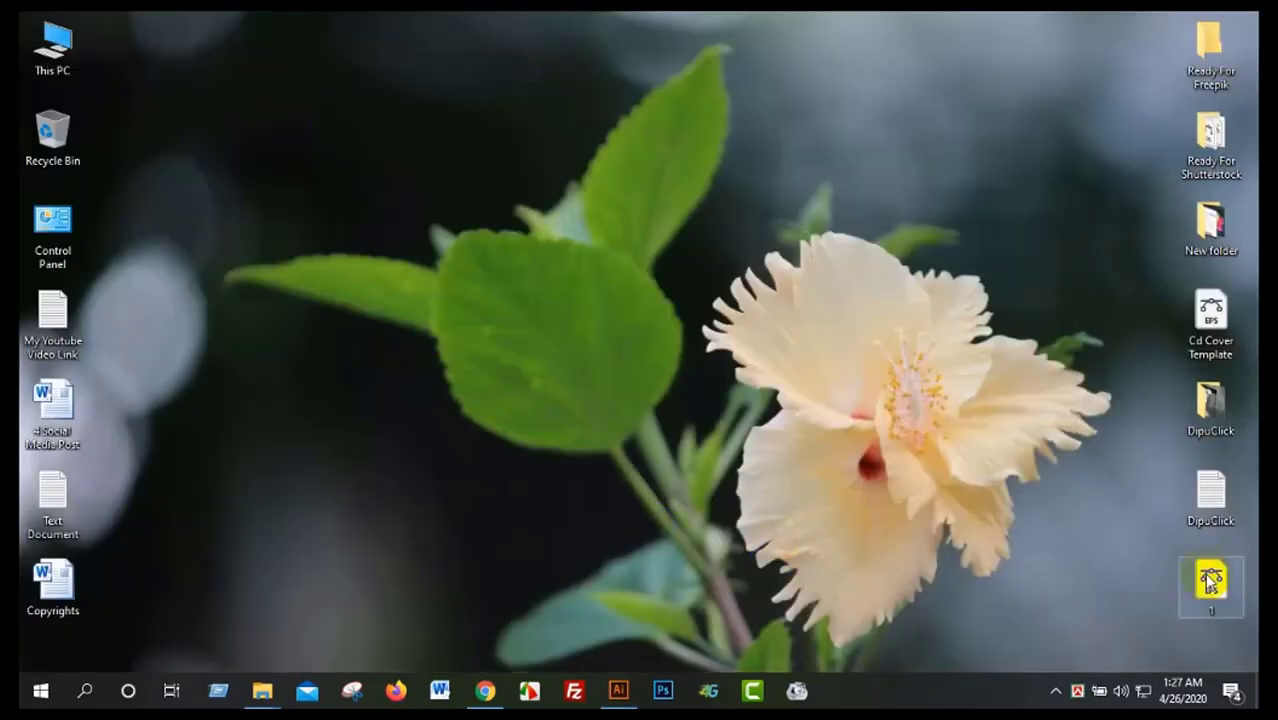
{"action": "double_click", "coordinate": [1207, 577]}
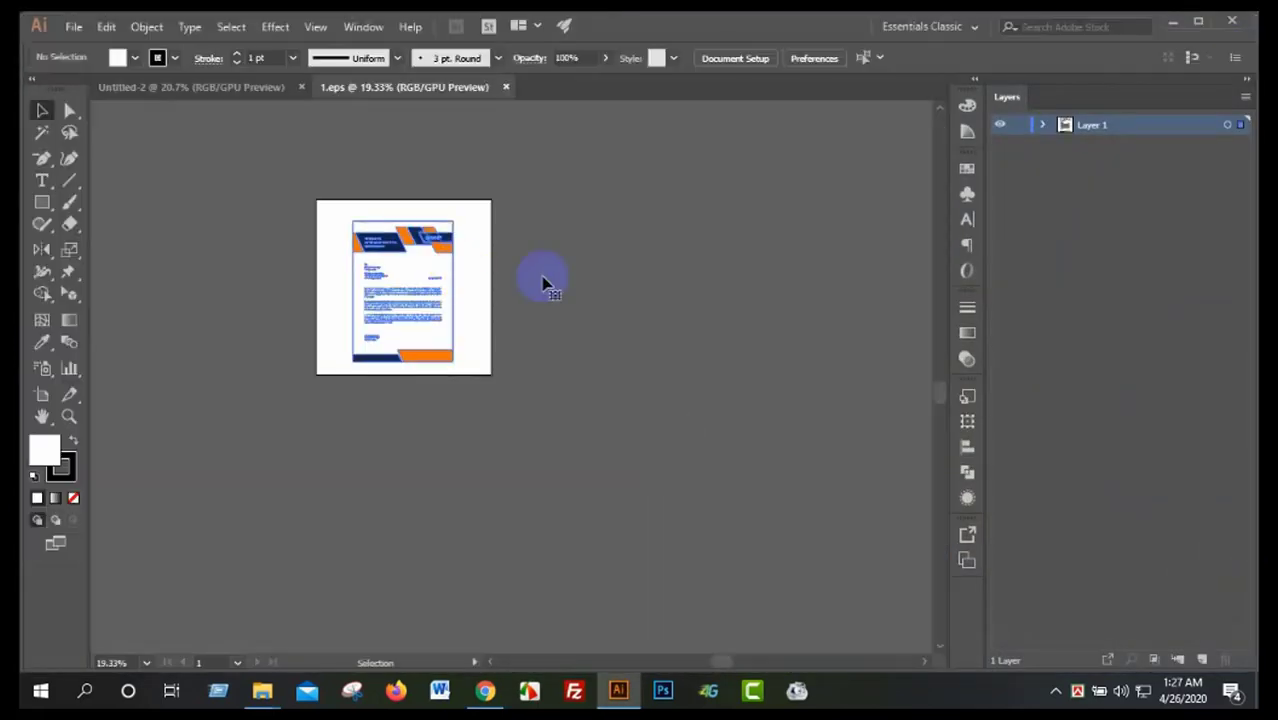
{"action": "left_click_drag", "start_coordinate": [414, 343], "coordinate": [651, 399]}
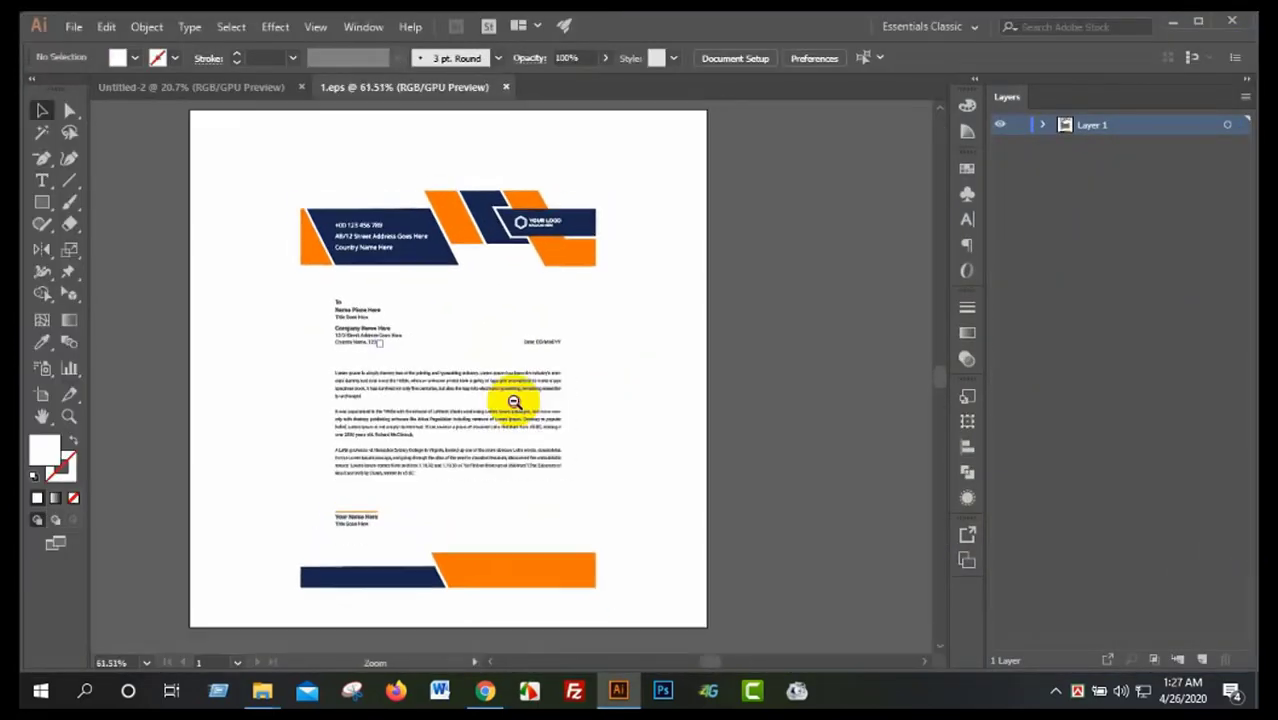
- Drag the letterhead artwork into Untitled-2 and place it right of the blank artboard
{"action": "mouse_move", "coordinate": [430, 326]}
{"action": "left_mouse_down"}
{"action": "mouse_move", "coordinate": [262, 118]}
{"action": "mouse_move", "coordinate": [295, 85]}
{"action": "left_mouse_up"}
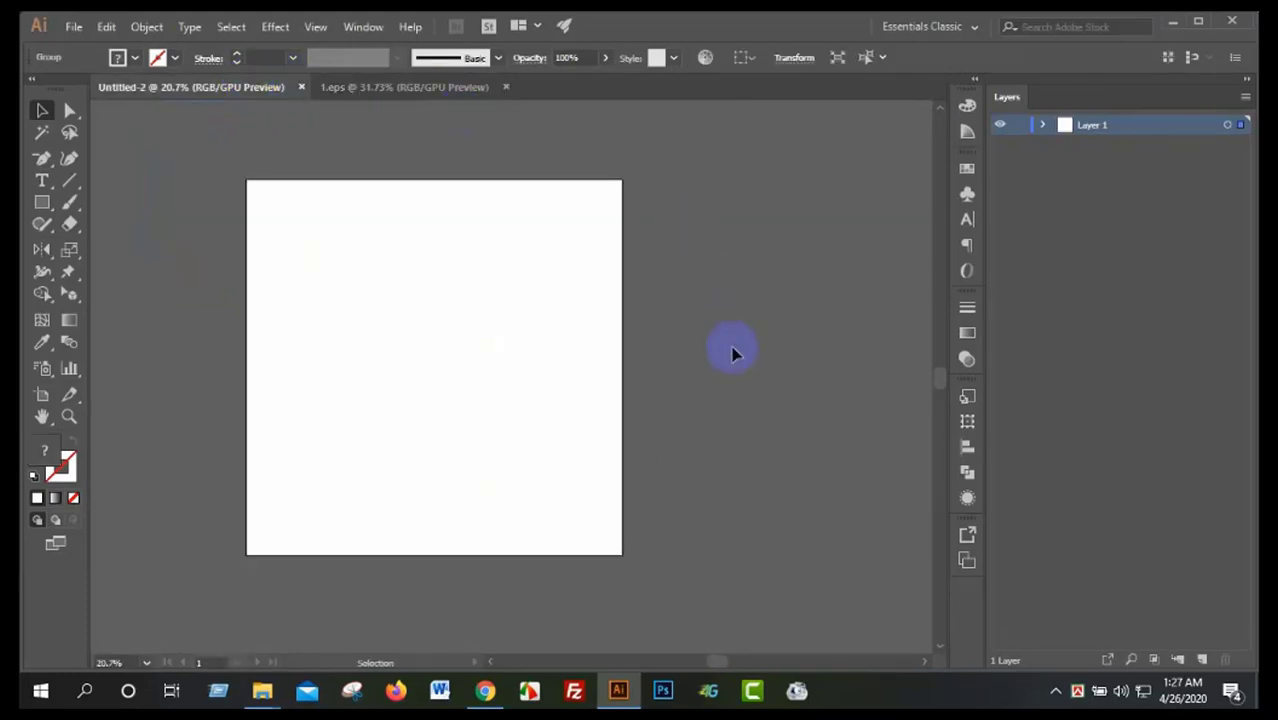
{"action": "left_click_drag", "start_coordinate": [733, 352], "coordinate": [713, 357]}
{"action": "scroll", "coordinate": [608, 345], "scroll_direction": "down", "scroll_amount": 2}
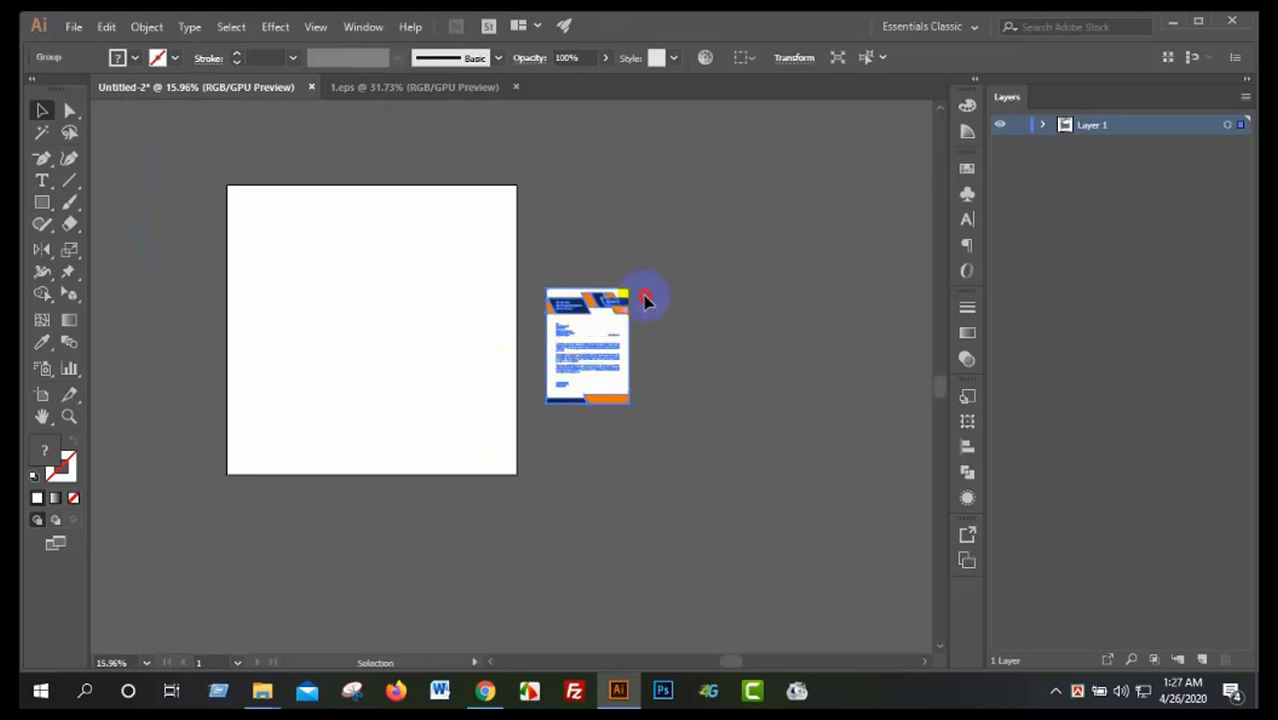
{"action": "left_click_drag", "start_coordinate": [645, 300], "coordinate": [719, 259]}
{"action": "left_click", "coordinate": [448, 288]}
{"action": "key", "text": "m"}
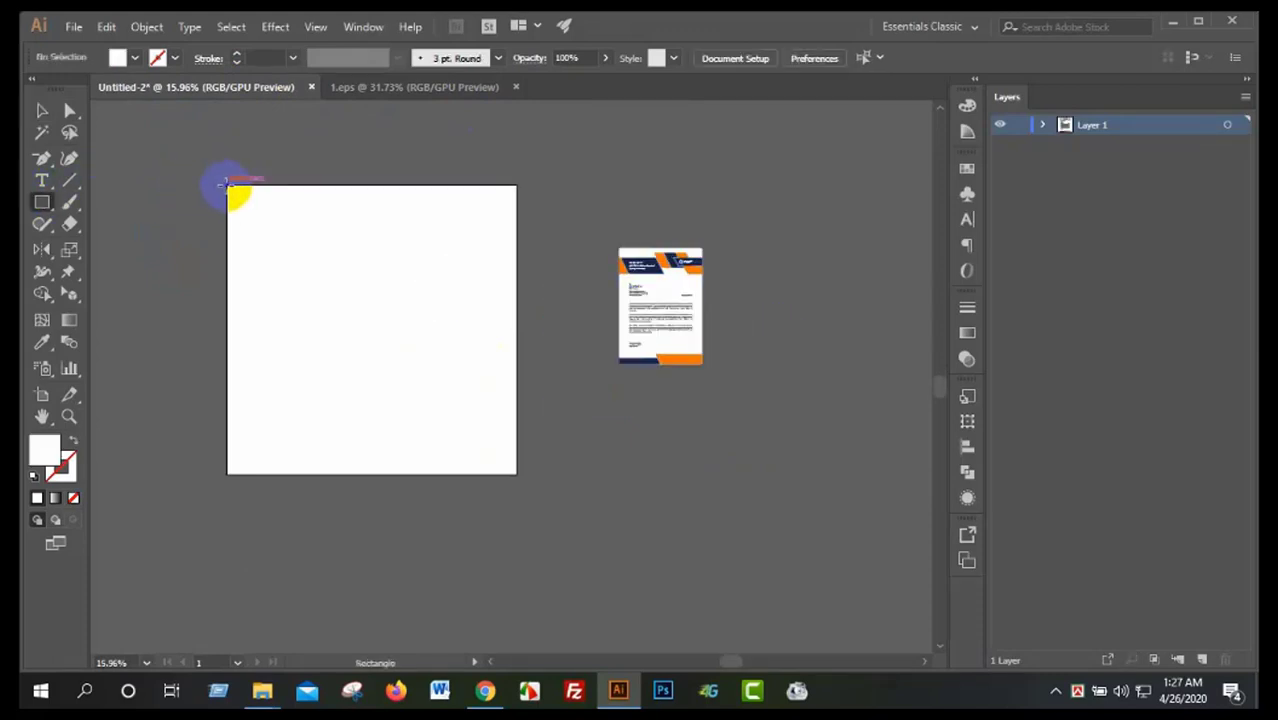
- Draw a rectangle over the whole artboard and fill it light grey D3D3D3
{"action": "left_click_drag", "start_coordinate": [227, 186], "coordinate": [516, 476]}
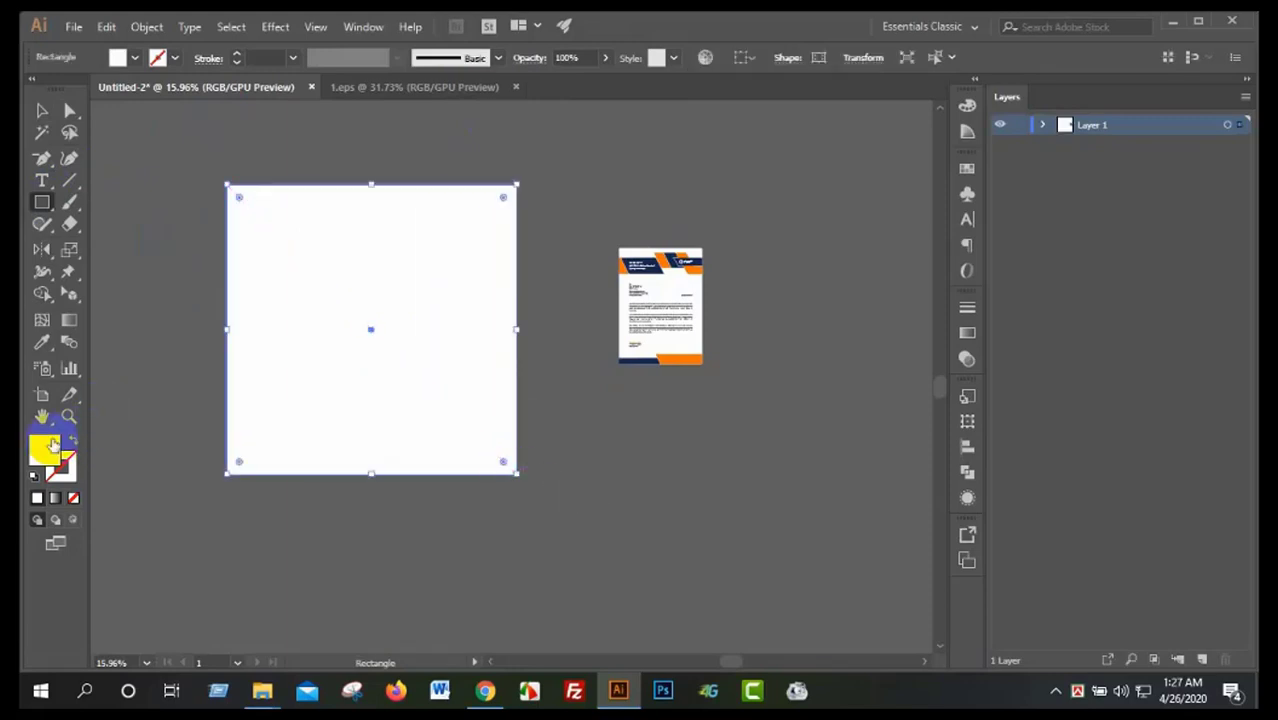
{"action": "double_click", "coordinate": [40, 453]}
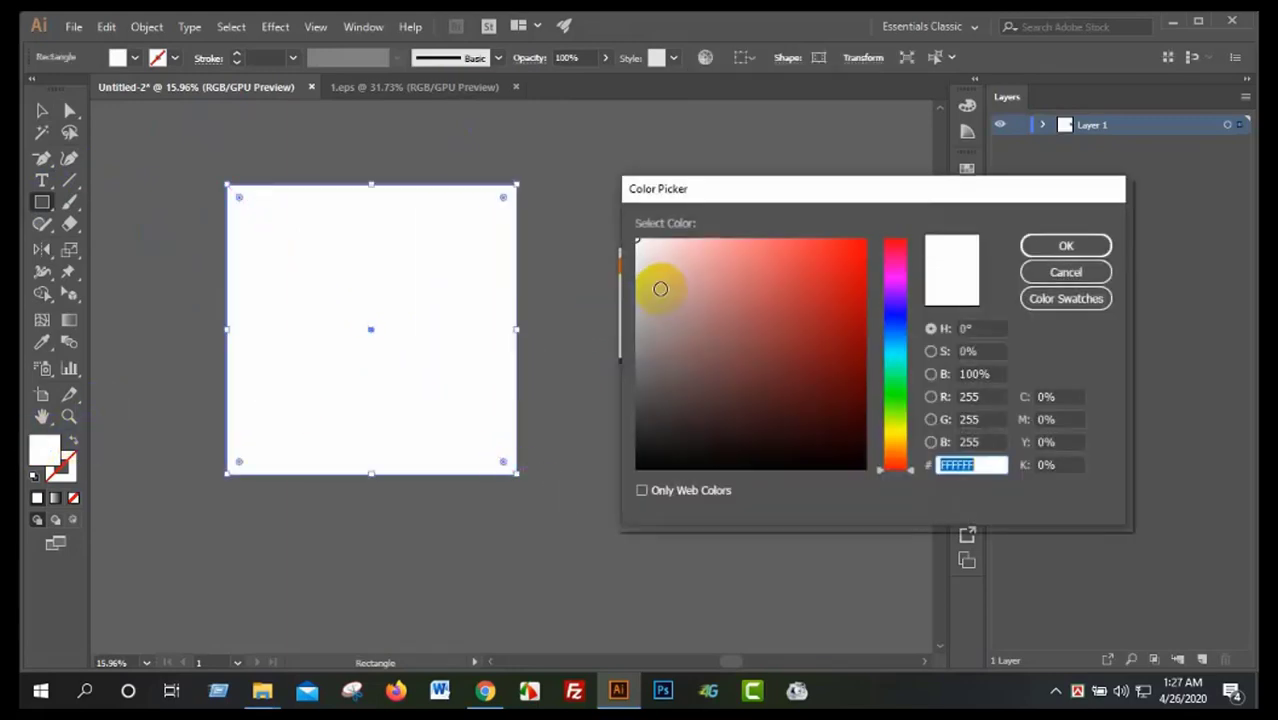
{"action": "left_click_drag", "start_coordinate": [655, 285], "coordinate": [636, 277]}
{"action": "left_click", "coordinate": [1066, 246]}
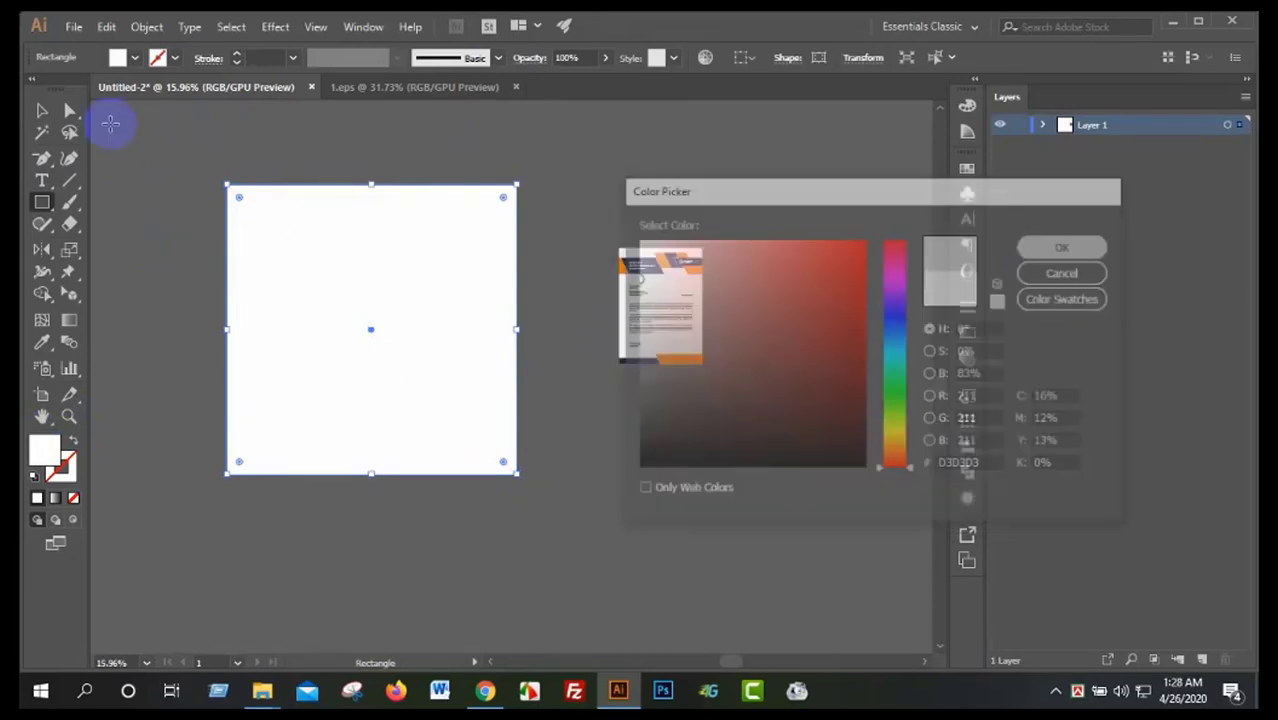
{"action": "left_click", "coordinate": [42, 110]}
{"action": "left_click", "coordinate": [335, 160]}
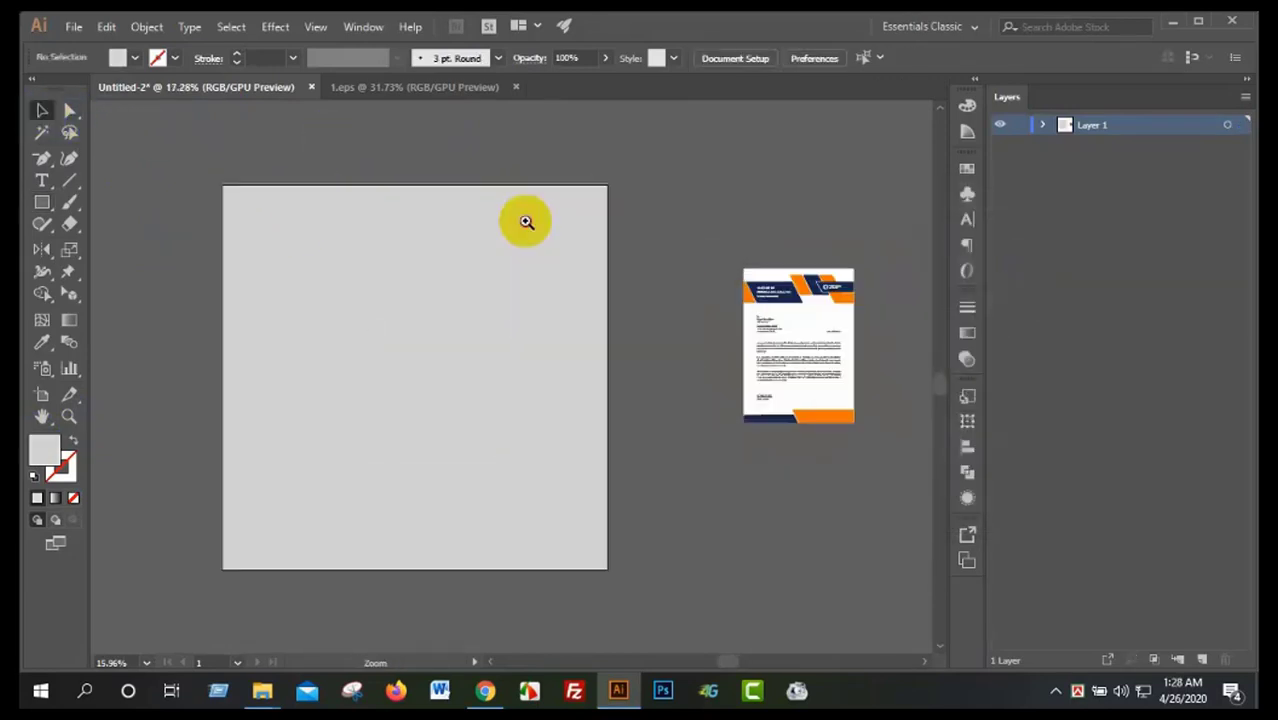
{"action": "mouse_move", "coordinate": [348, 194]}
{"action": "left_mouse_down"}
{"action": "mouse_move", "coordinate": [372, 273]}
{"action": "mouse_move", "coordinate": [422, 205]}
{"action": "mouse_move", "coordinate": [507, 228]}
{"action": "left_mouse_up"}
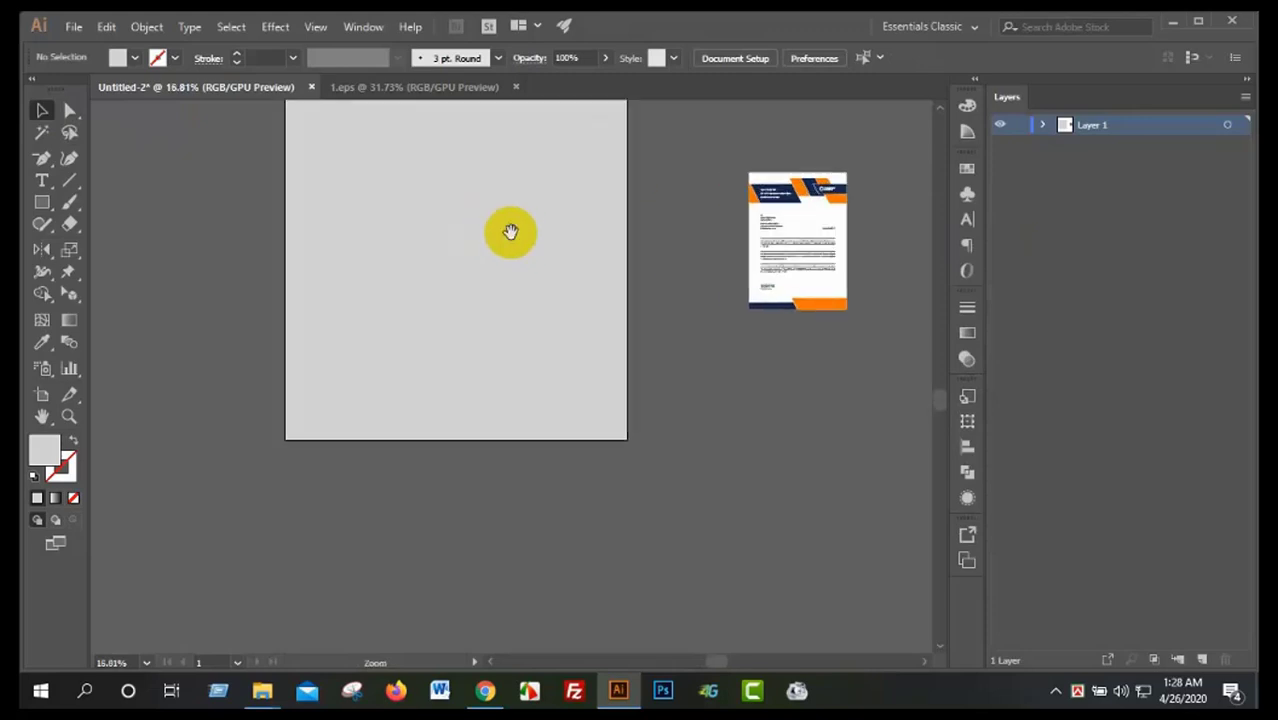
- Duplicate the letterhead below the original and ungroup the copy
{"action": "left_click", "coordinate": [437, 285]}
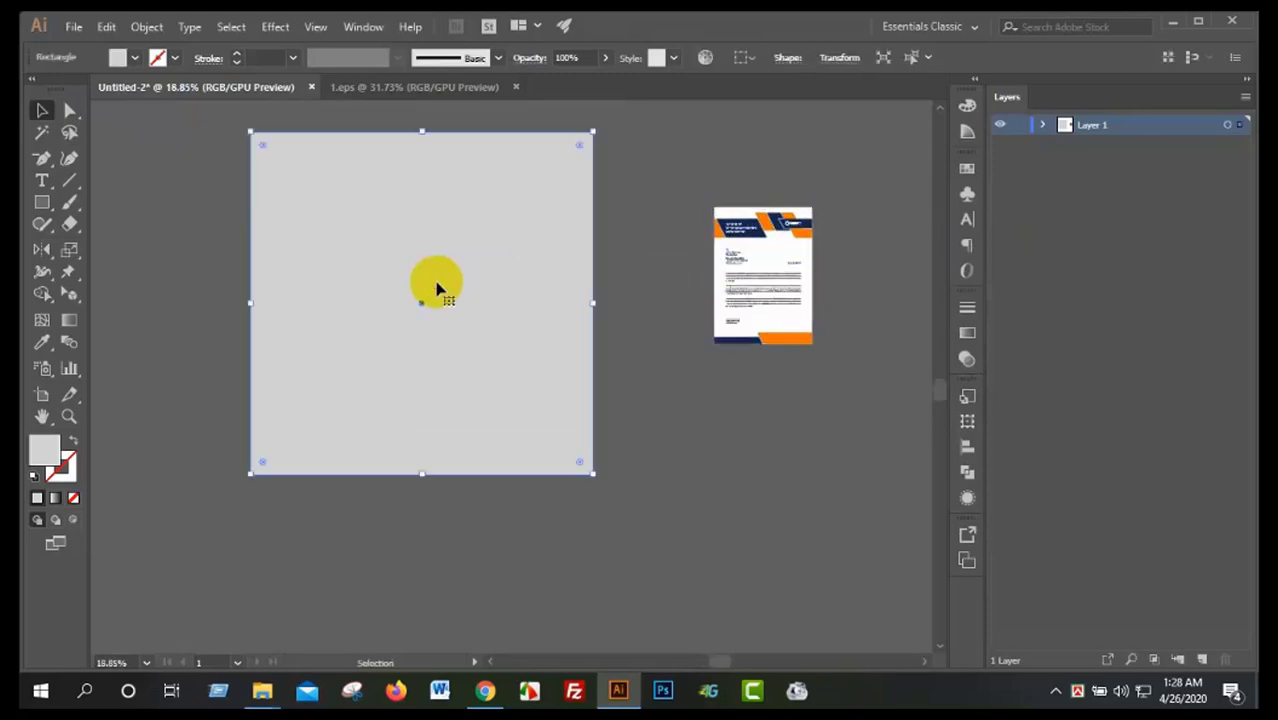
{"action": "left_click_drag", "start_coordinate": [619, 184], "coordinate": [524, 291]}
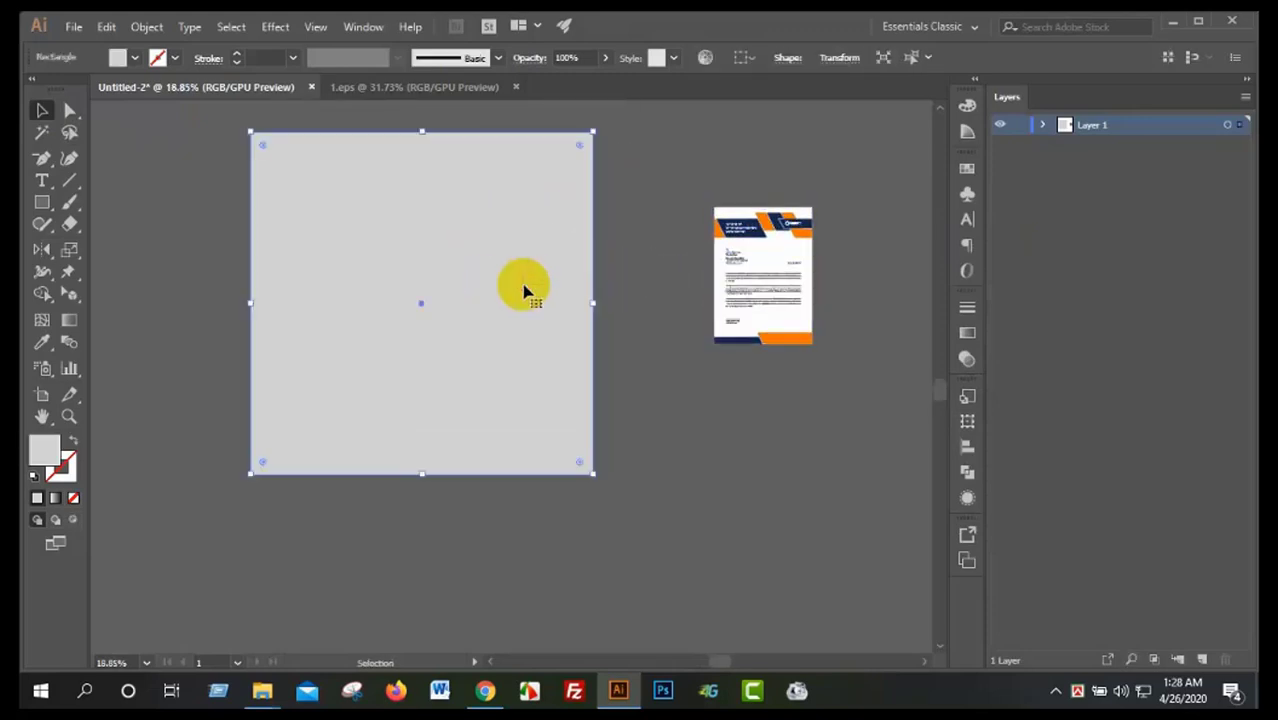
{"action": "left_click", "coordinate": [676, 262]}
{"action": "left_click", "coordinate": [752, 262]}
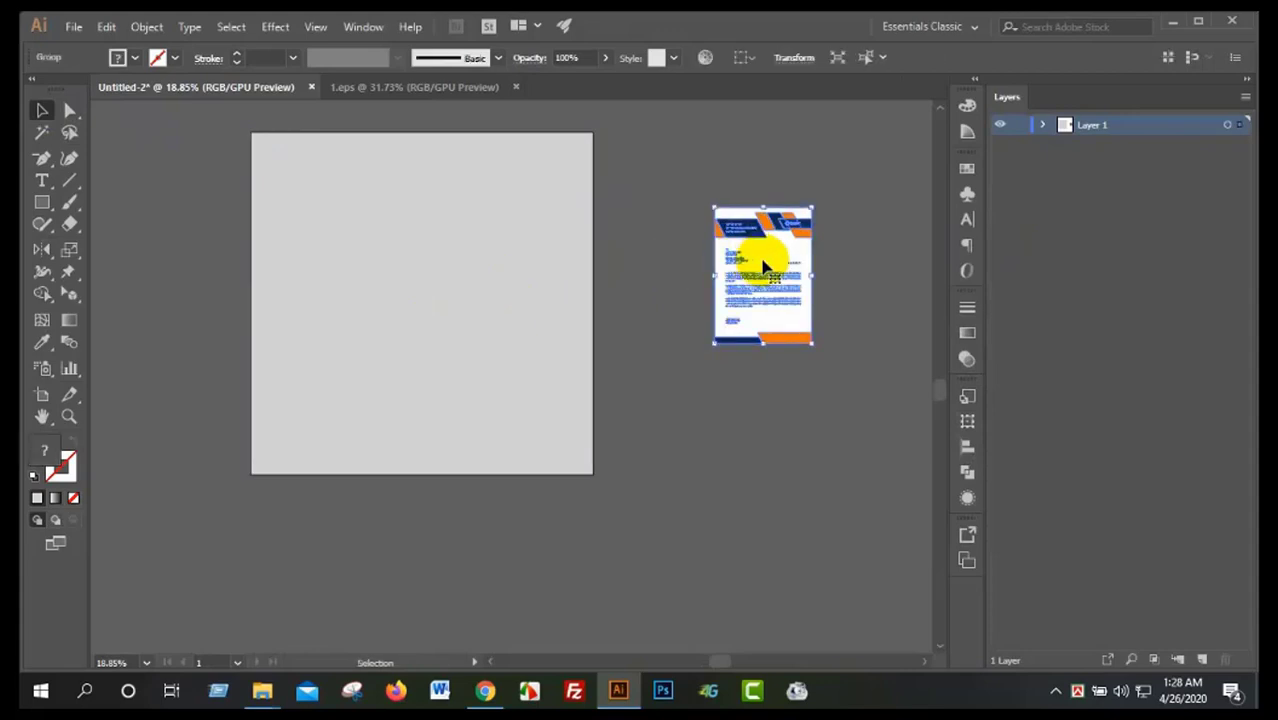
{"action": "left_click_drag", "start_coordinate": [765, 257], "coordinate": [694, 470]}
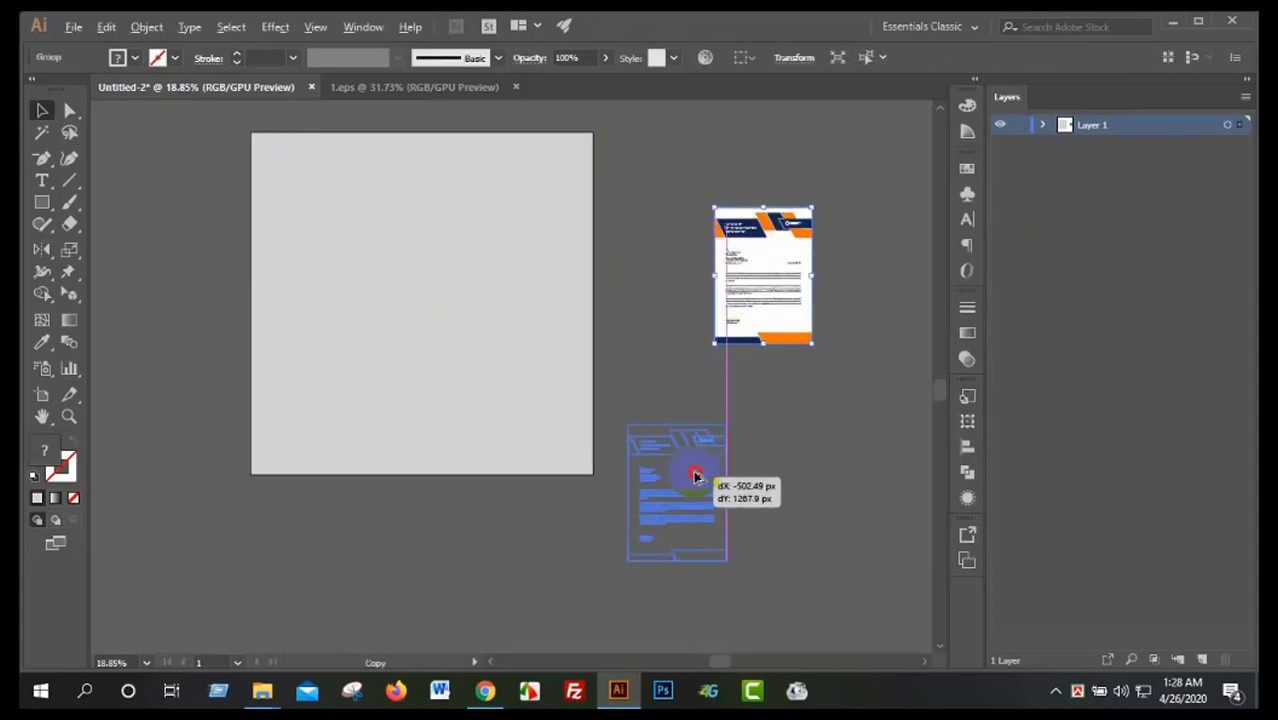
{"action": "right_click", "coordinate": [694, 472]}
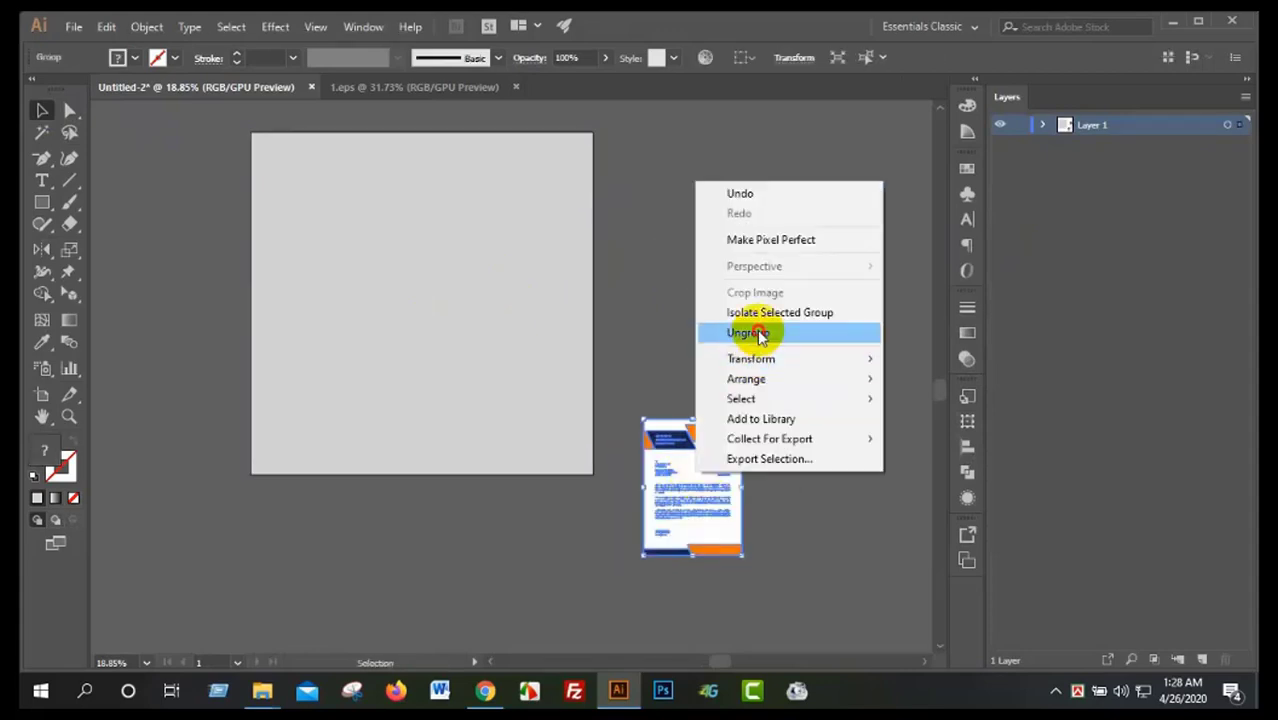
{"action": "left_click", "coordinate": [748, 332]}
{"action": "left_click", "coordinate": [670, 402]}
- Move the copy's white page rectangle onto the grey artboard and bring it to front
{"action": "left_click_drag", "start_coordinate": [670, 460], "coordinate": [590, 264]}
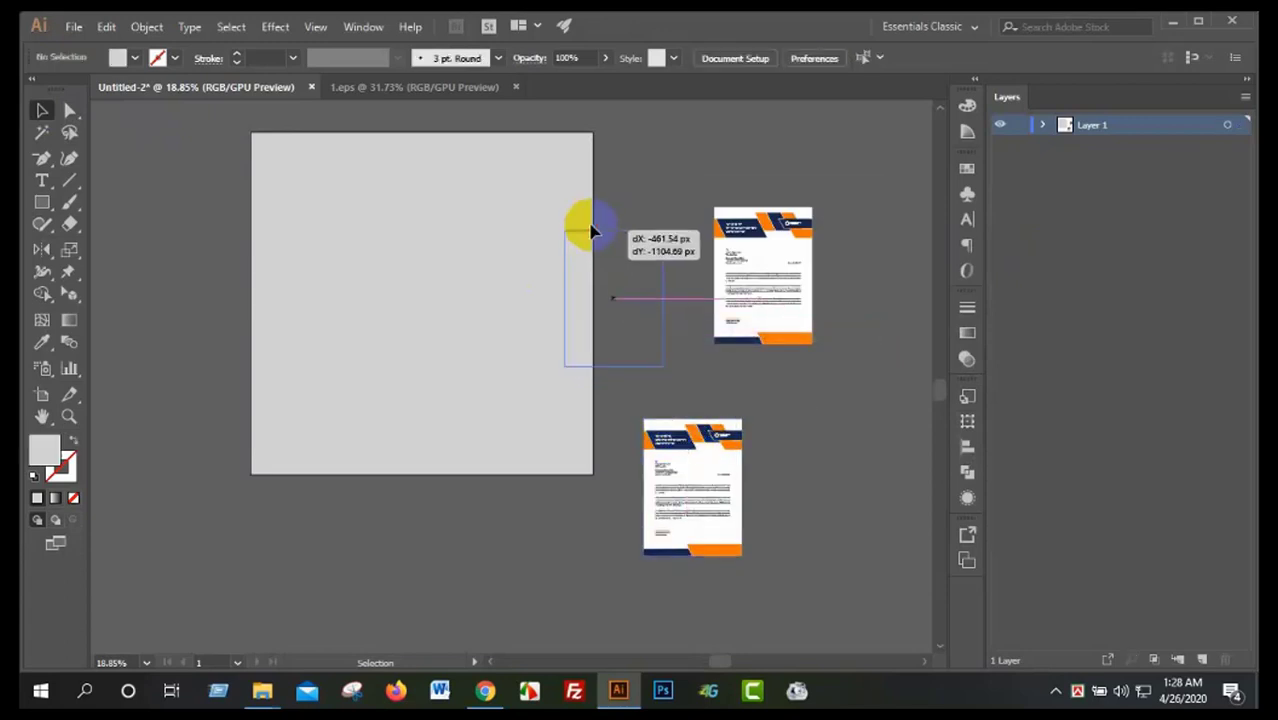
{"action": "left_click_drag", "start_coordinate": [625, 622], "coordinate": [655, 548]}
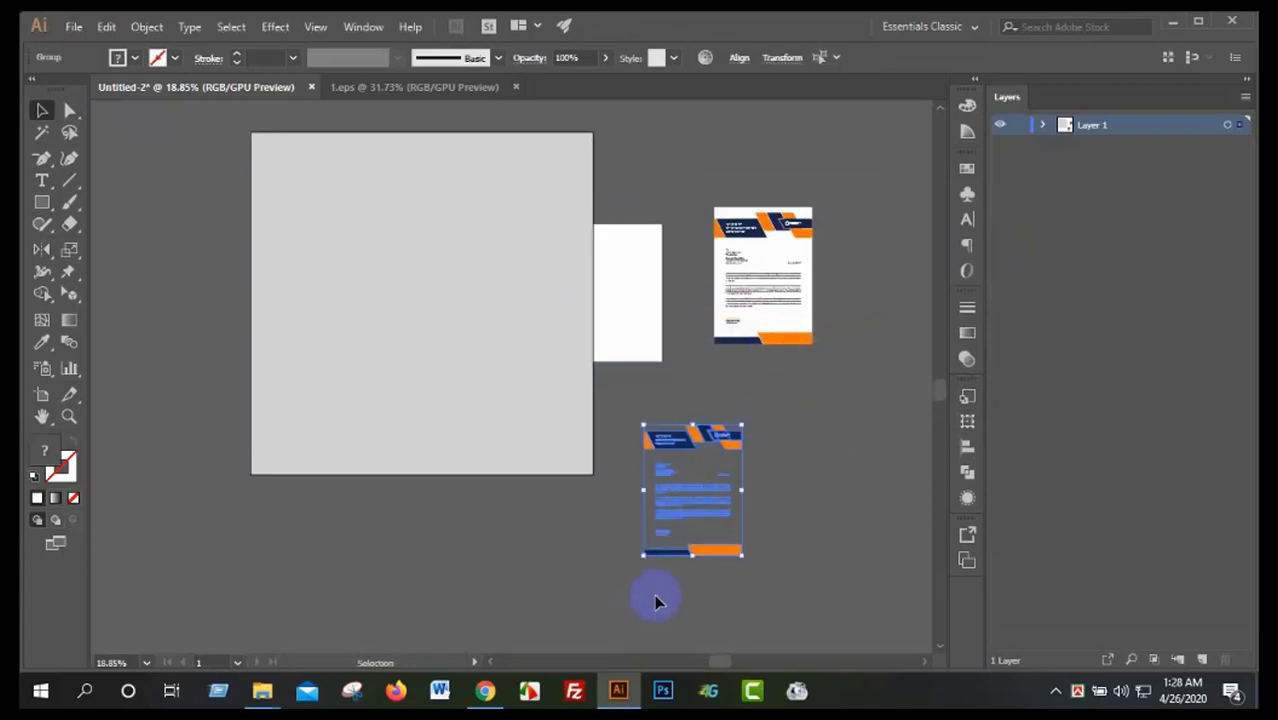
{"action": "left_click_drag", "start_coordinate": [710, 450], "coordinate": [629, 249]}
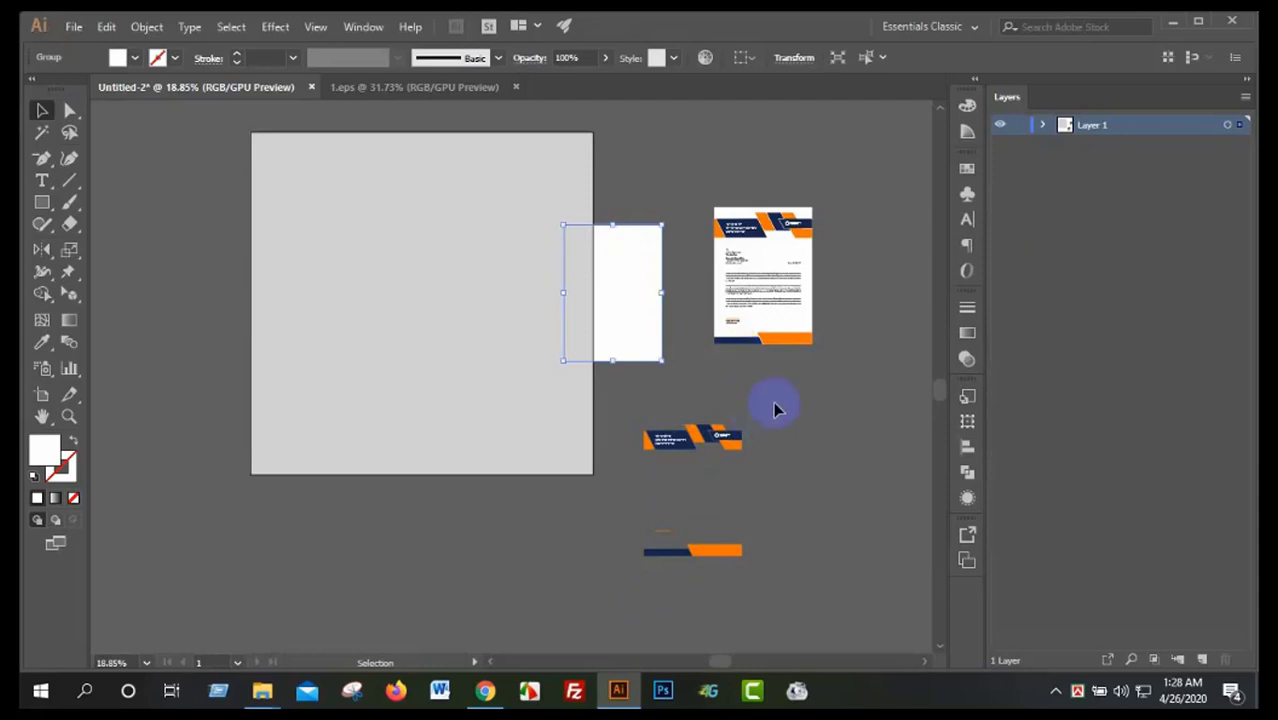
{"action": "left_click_drag", "start_coordinate": [639, 322], "coordinate": [524, 314]}
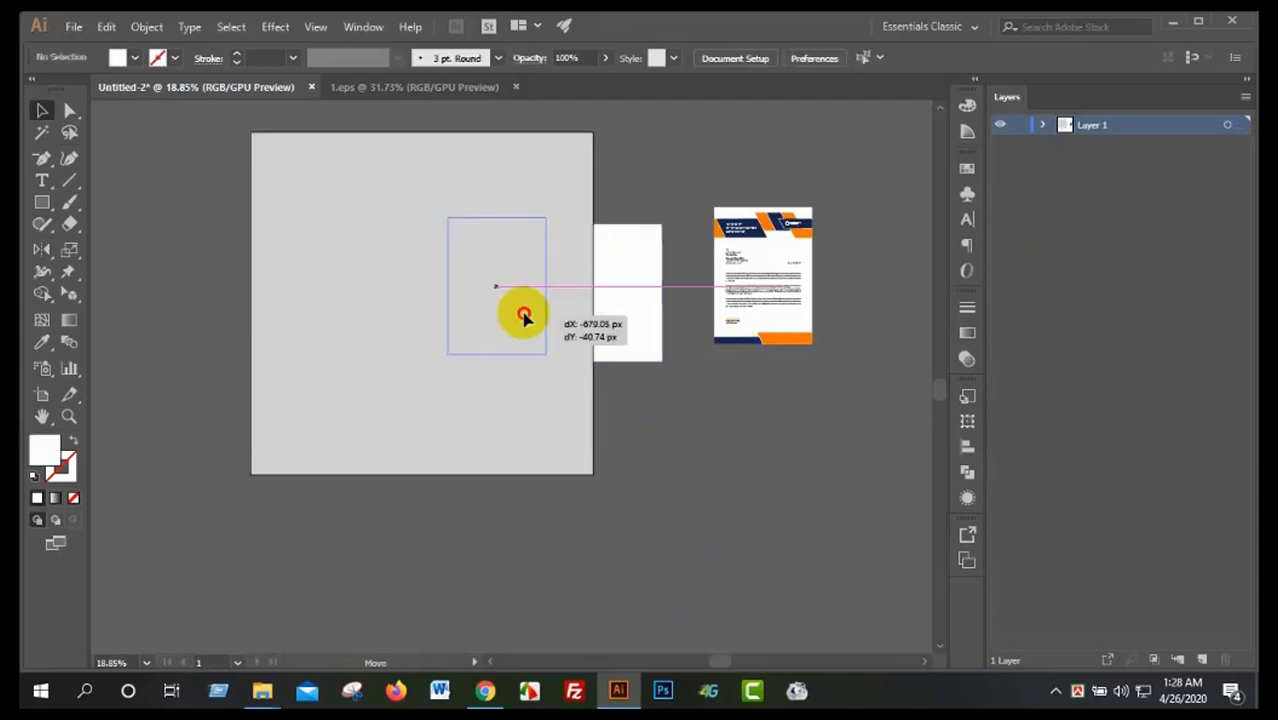
{"action": "right_click", "coordinate": [524, 313]}
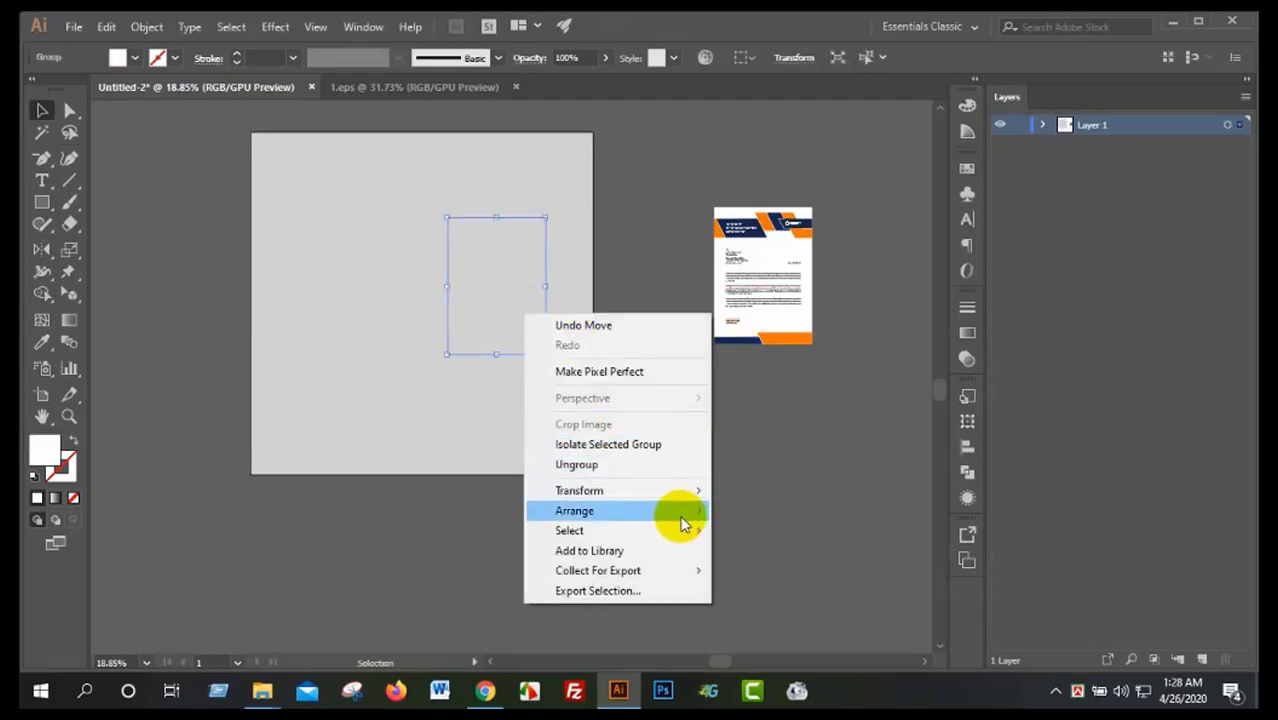
{"action": "mouse_move", "coordinate": [574, 511]}
{"action": "left_click", "coordinate": [769, 513]}
{"action": "mouse_move", "coordinate": [522, 320]}
{"action": "left_mouse_down"}
{"action": "mouse_move", "coordinate": [452, 334]}
{"action": "mouse_move", "coordinate": [524, 408]}
{"action": "left_mouse_up"}
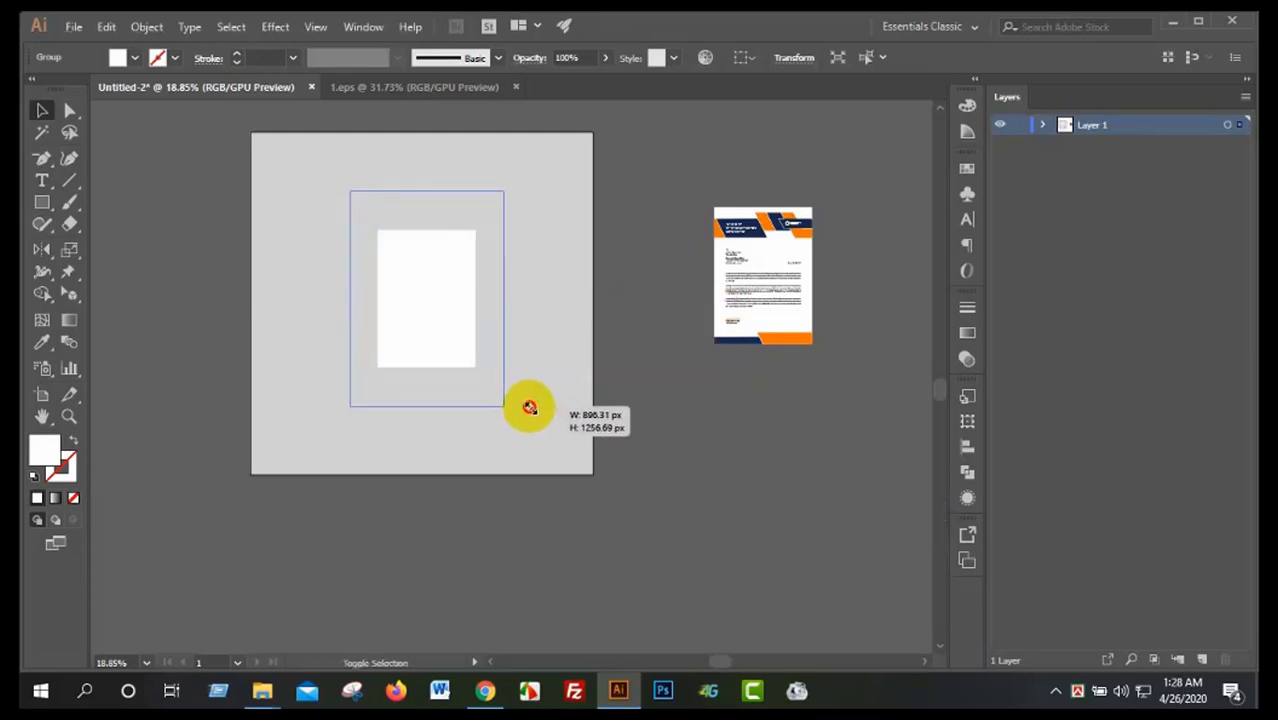
- Zoom in and enlarge the white rectangle on the grey artboard
{"action": "key", "text": "z"}
{"action": "left_click_drag", "start_coordinate": [436, 266], "coordinate": [515, 316]}
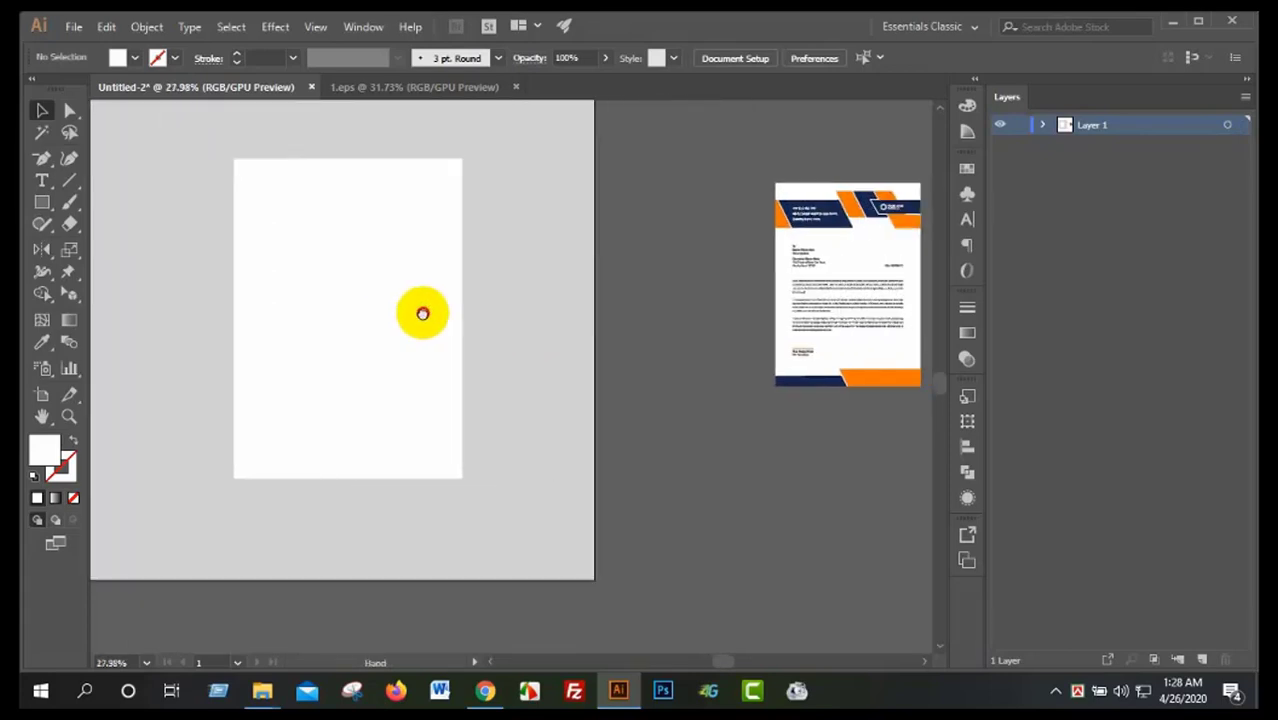
{"action": "left_click", "coordinate": [515, 316]}
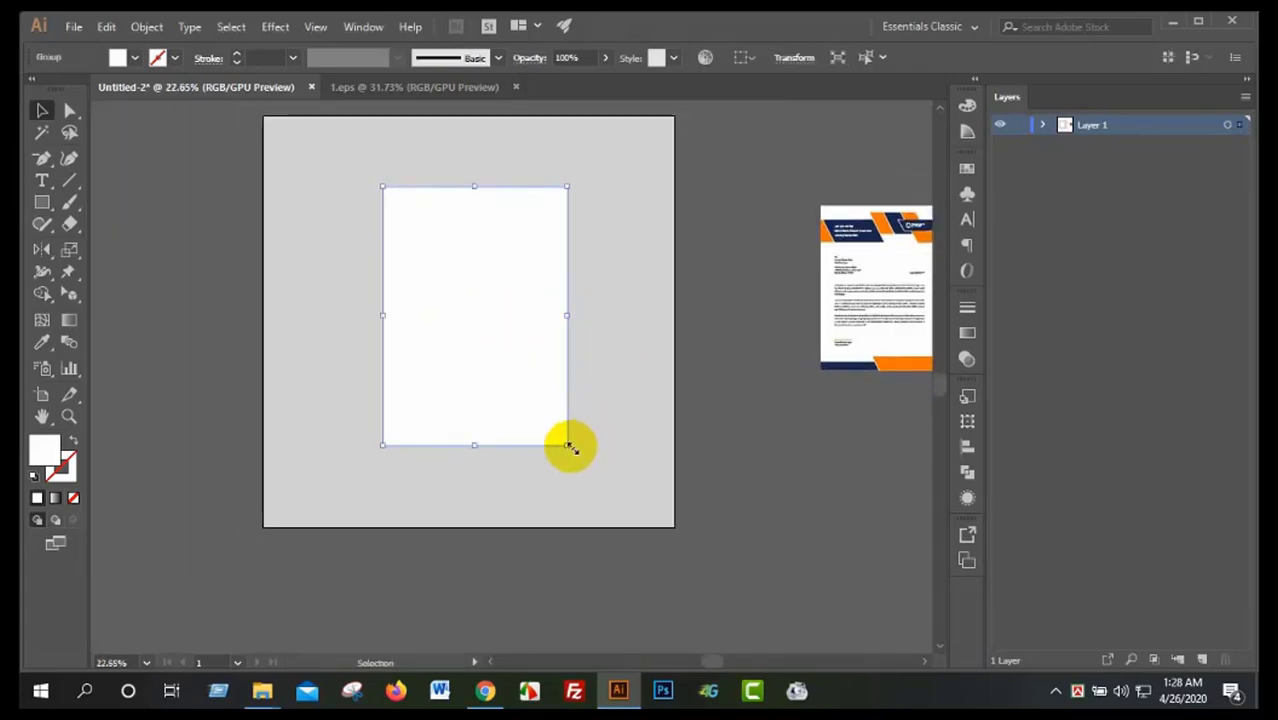
{"action": "left_click_drag", "start_coordinate": [567, 444], "coordinate": [643, 473]}
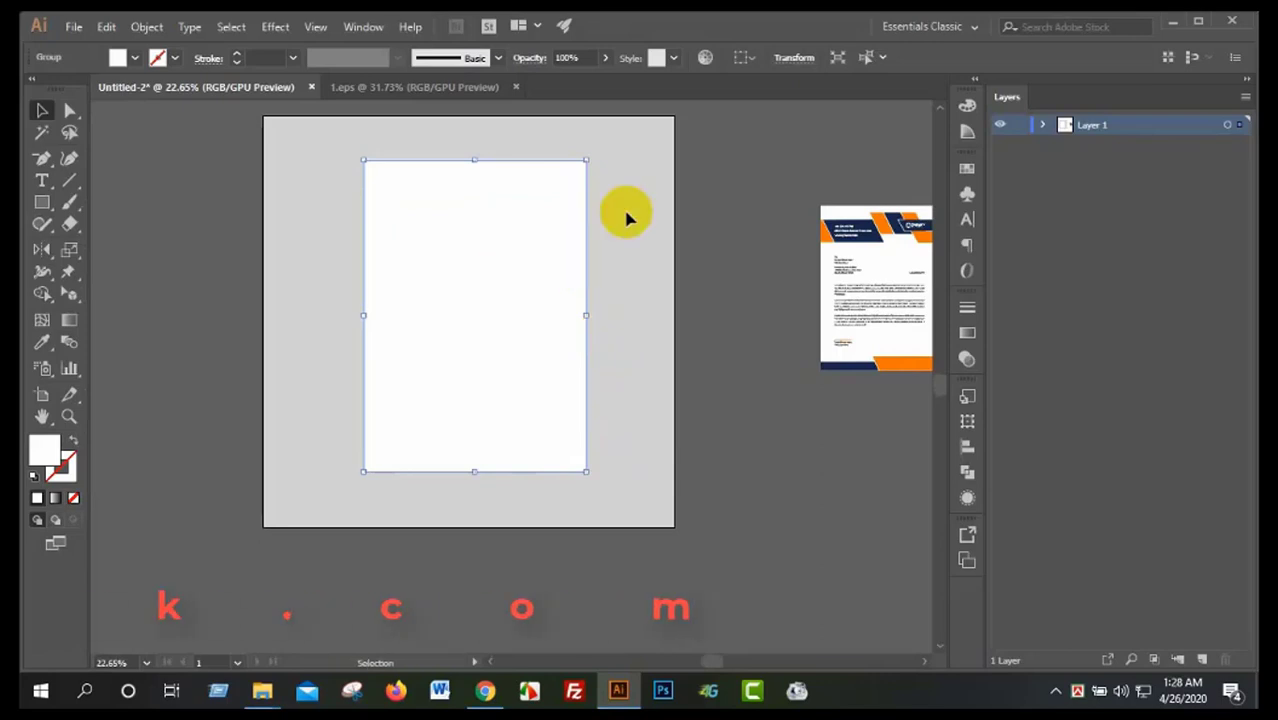
{"action": "left_click", "coordinate": [967, 448]}
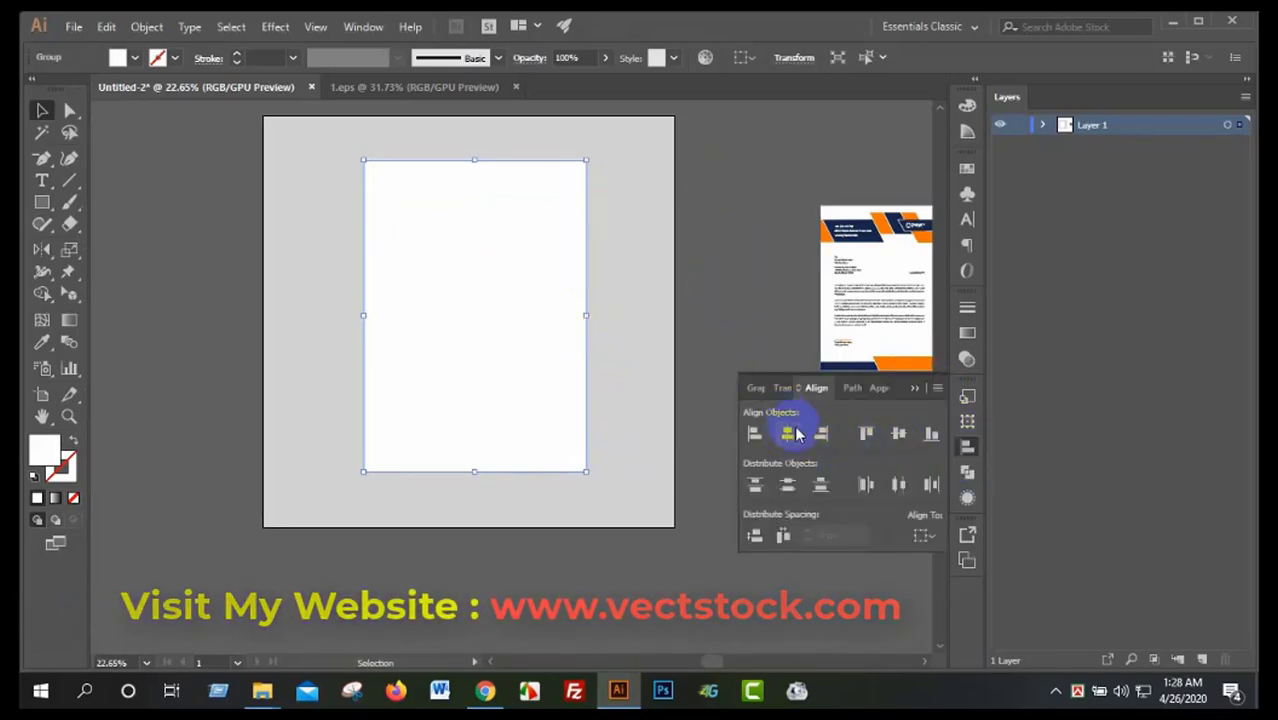
{"action": "left_click", "coordinate": [922, 536]}
{"action": "left_click", "coordinate": [968, 597]}
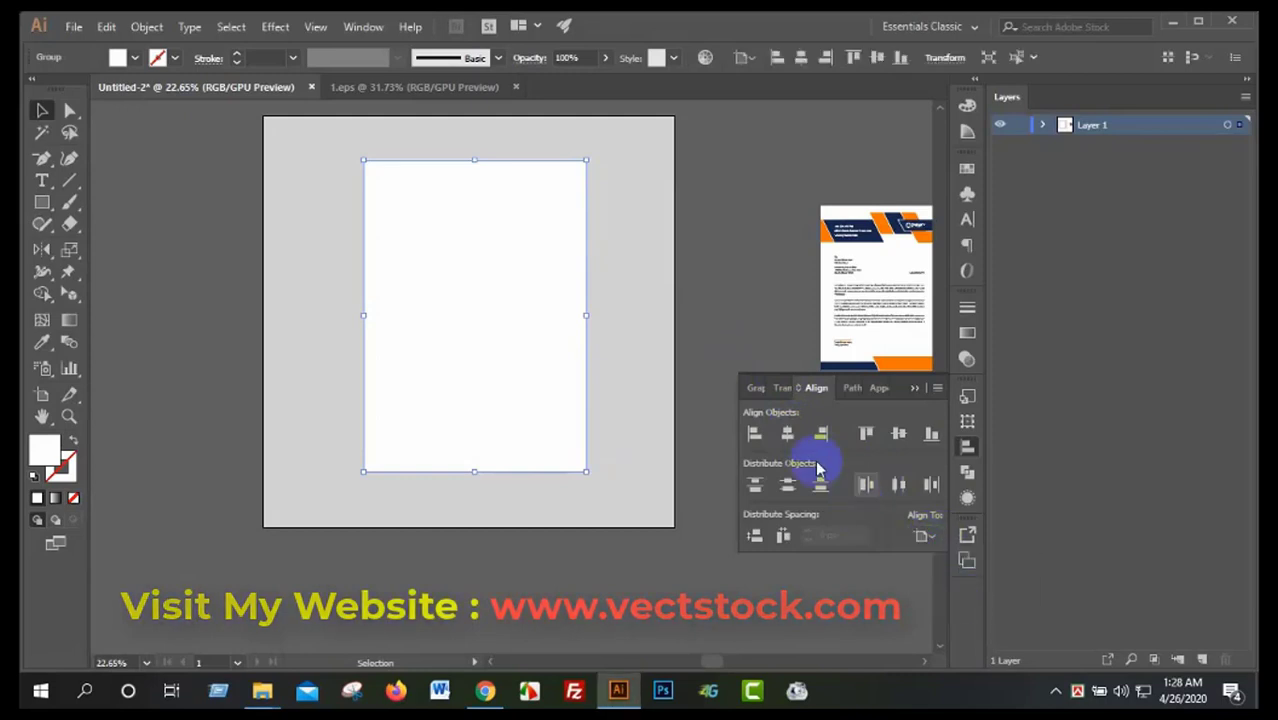
{"action": "left_click", "coordinate": [788, 436]}
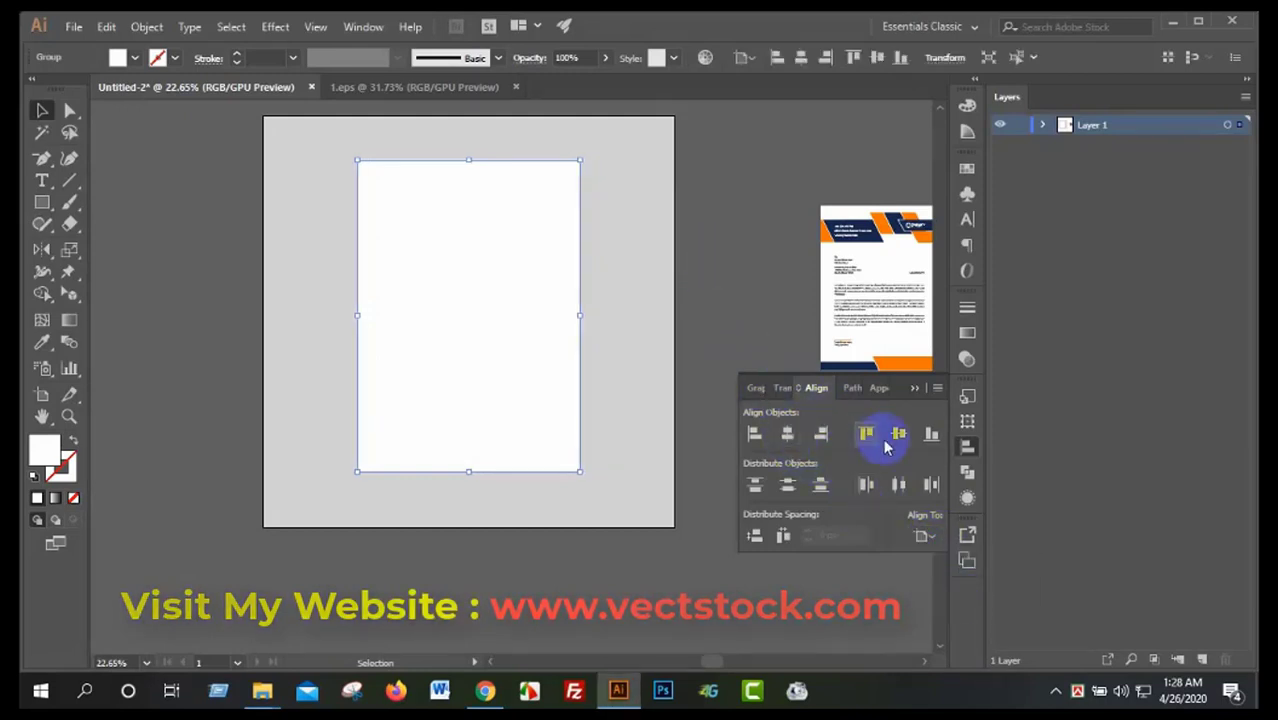
{"action": "left_click", "coordinate": [708, 312]}
{"action": "left_click_drag", "start_coordinate": [465, 254], "coordinate": [485, 260]}
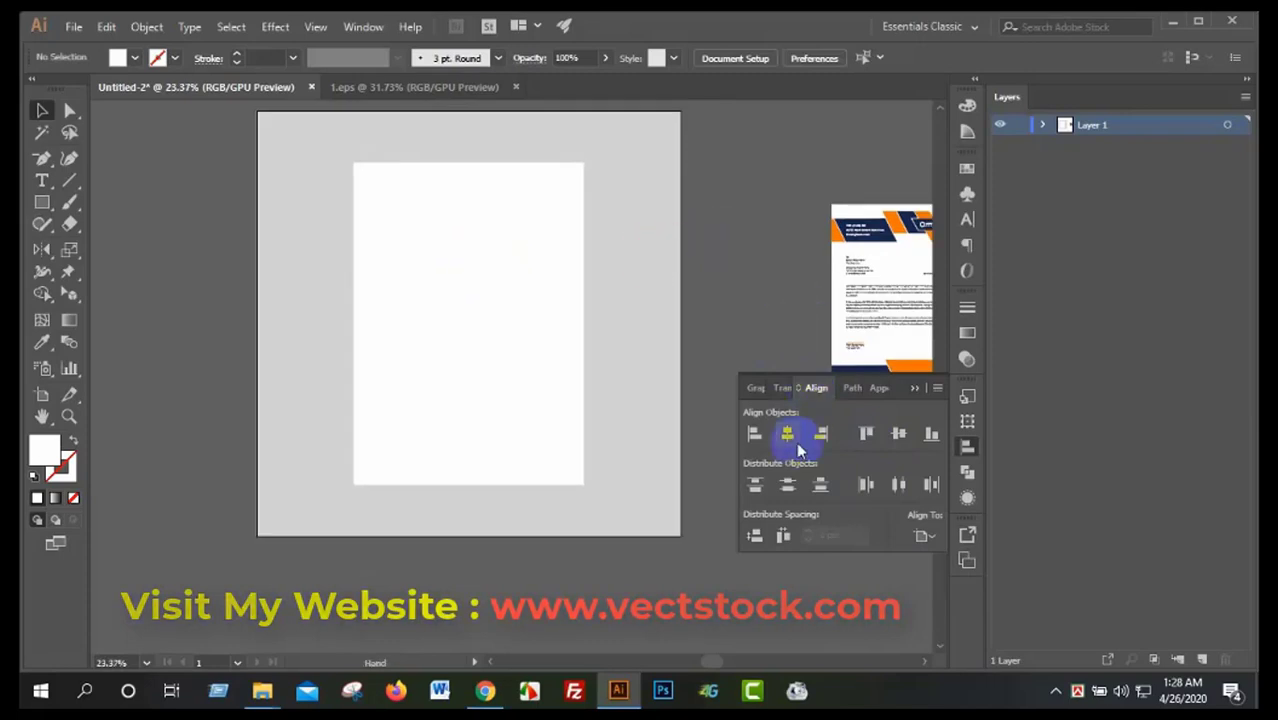
{"action": "left_click_drag", "start_coordinate": [667, 259], "coordinate": [593, 257]}
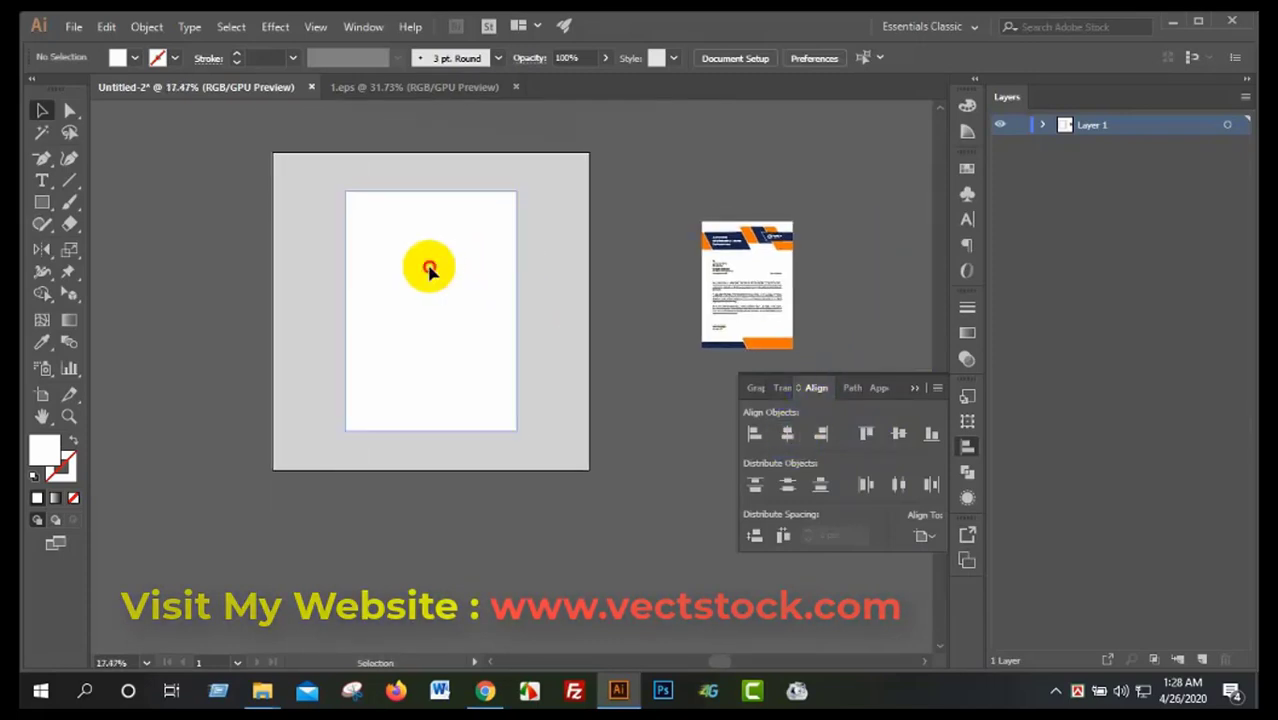
{"action": "left_click", "coordinate": [428, 265]}
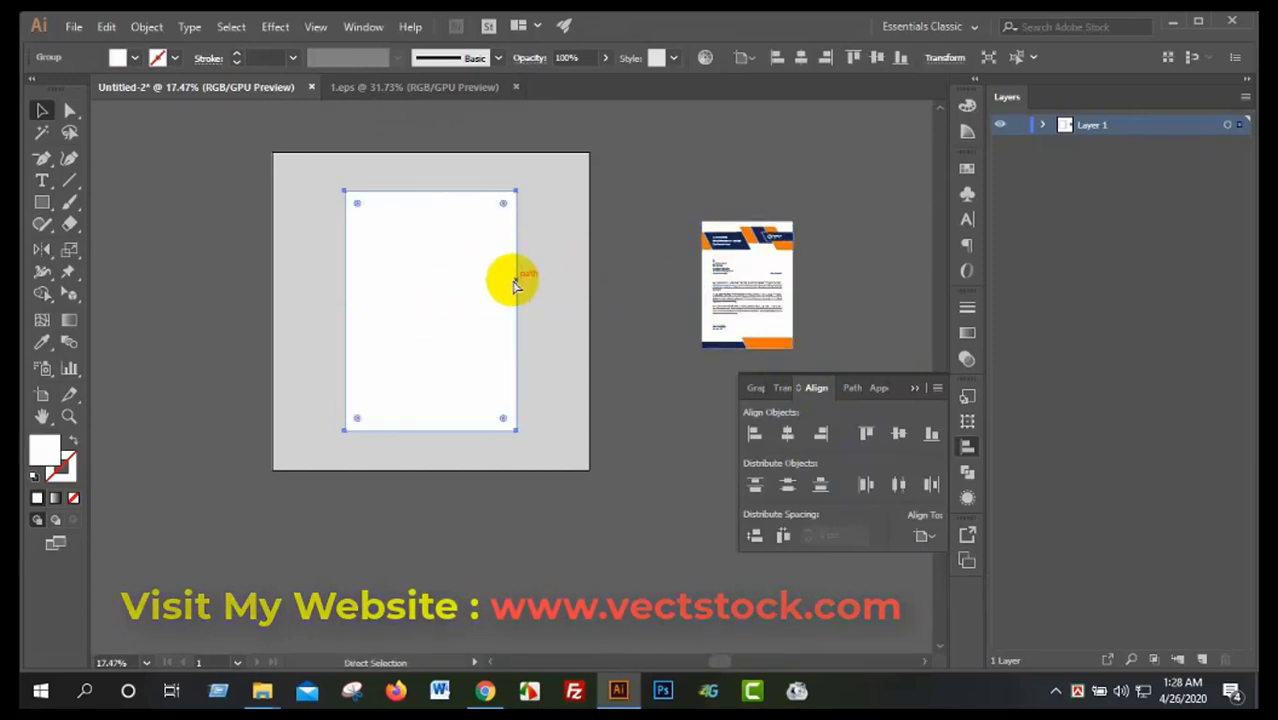
{"action": "key", "text": "ctrl+shift+b"}
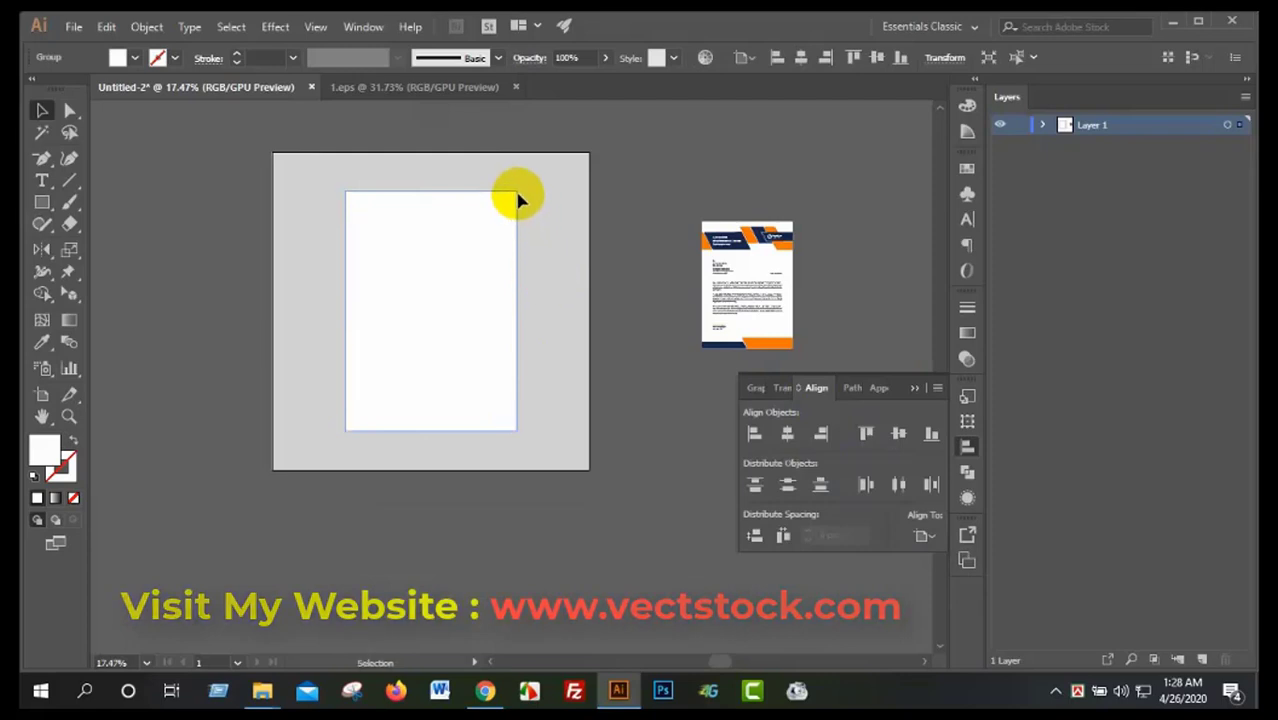
{"action": "left_click", "coordinate": [639, 217]}
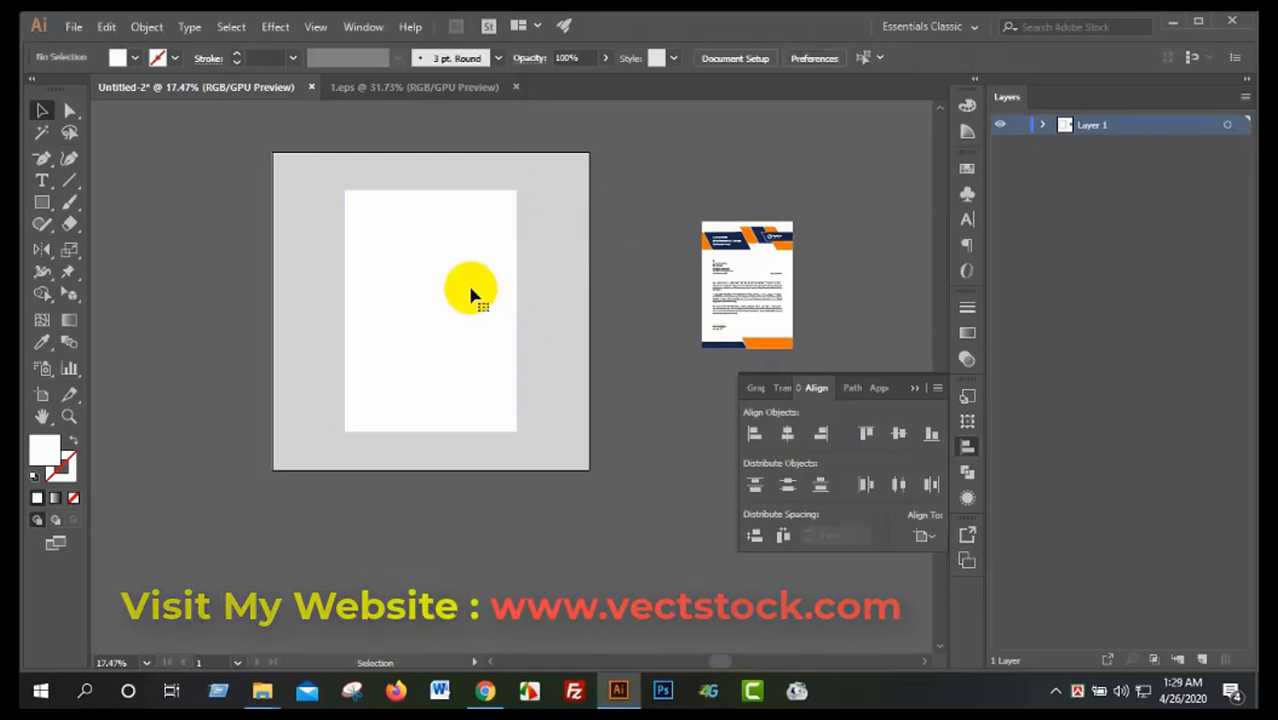
{"action": "key", "text": "a"}
{"action": "key", "text": "v"}
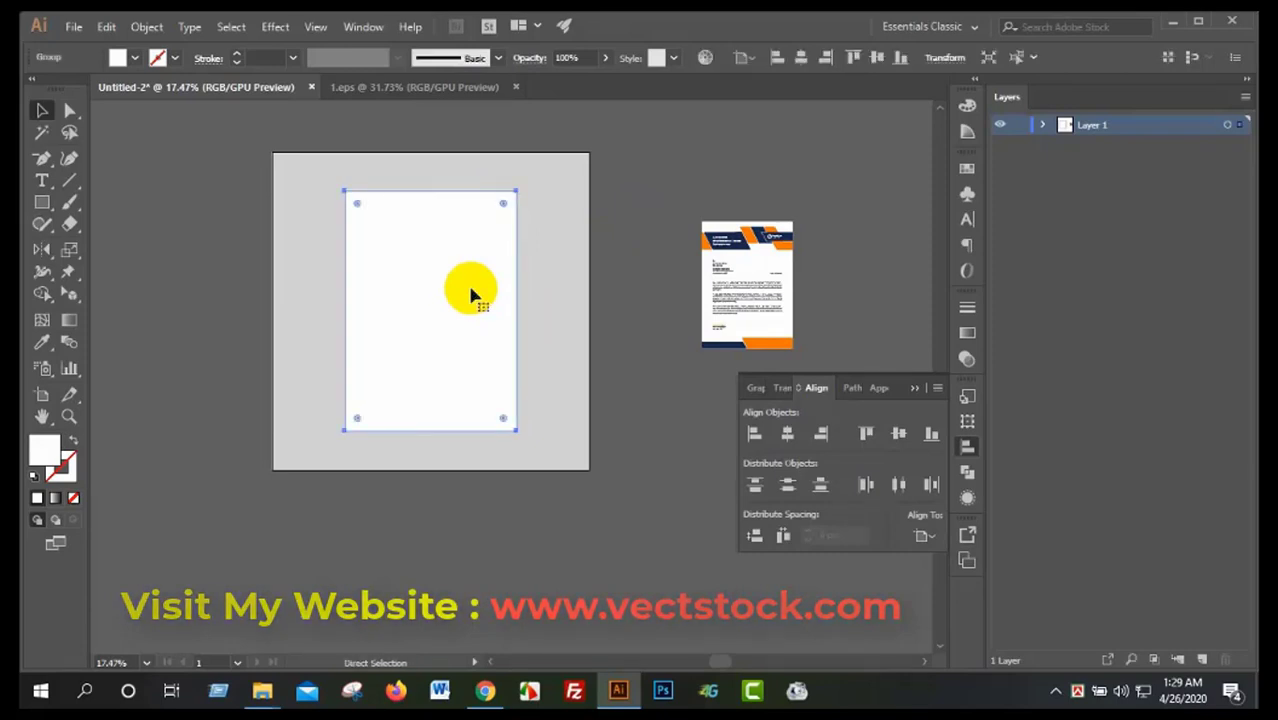
{"action": "left_click", "coordinate": [445, 268]}
{"action": "left_click_drag", "start_coordinate": [513, 305], "coordinate": [549, 323]}
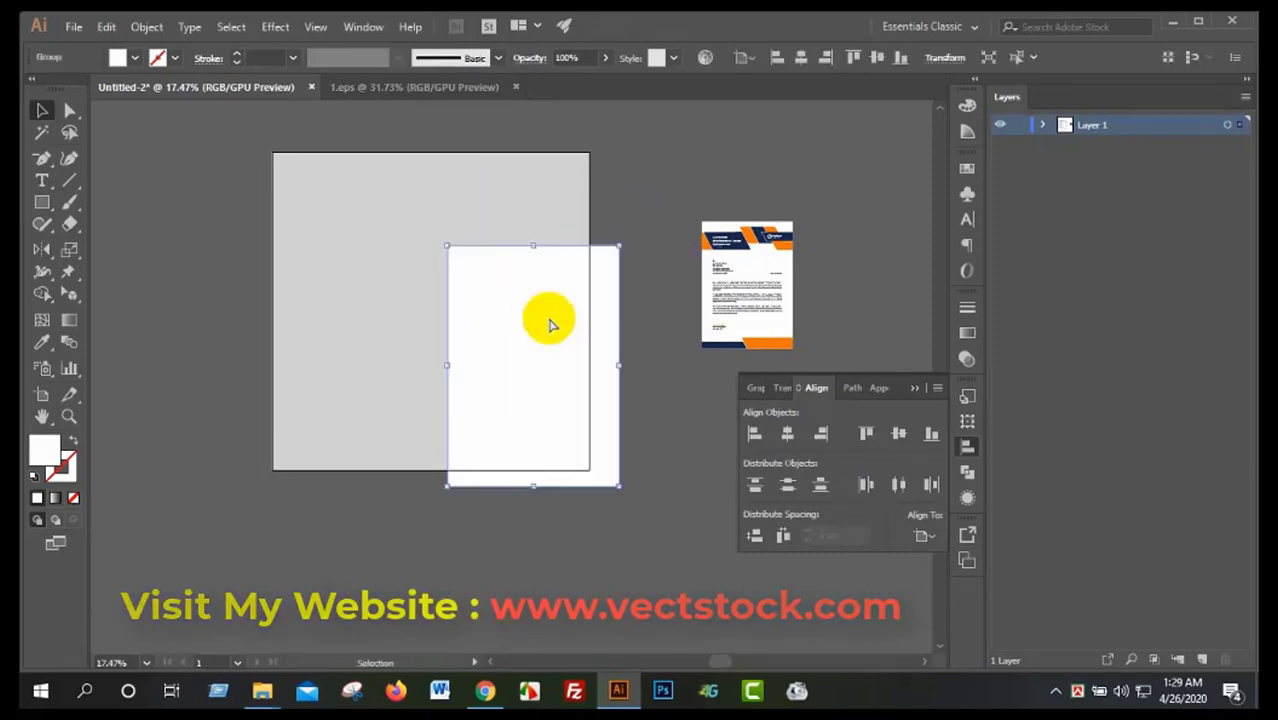
{"action": "key", "text": "ctrl+z"}
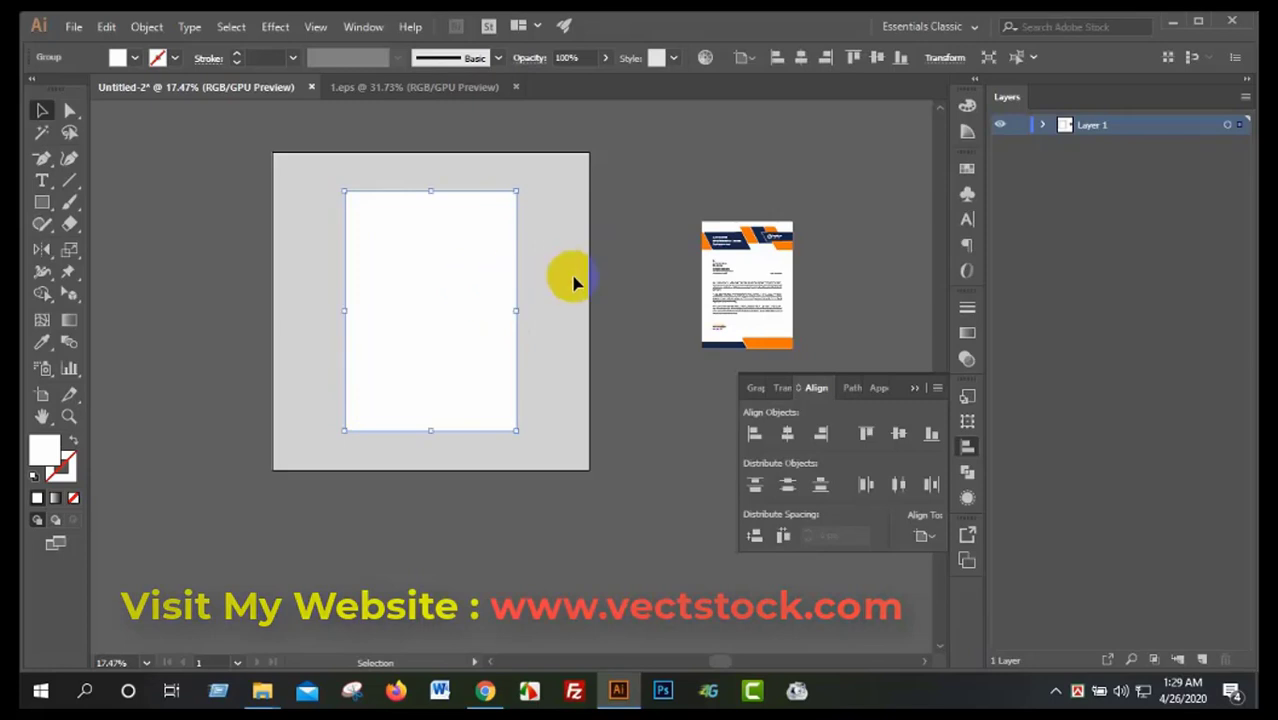
{"action": "key", "text": "a"}
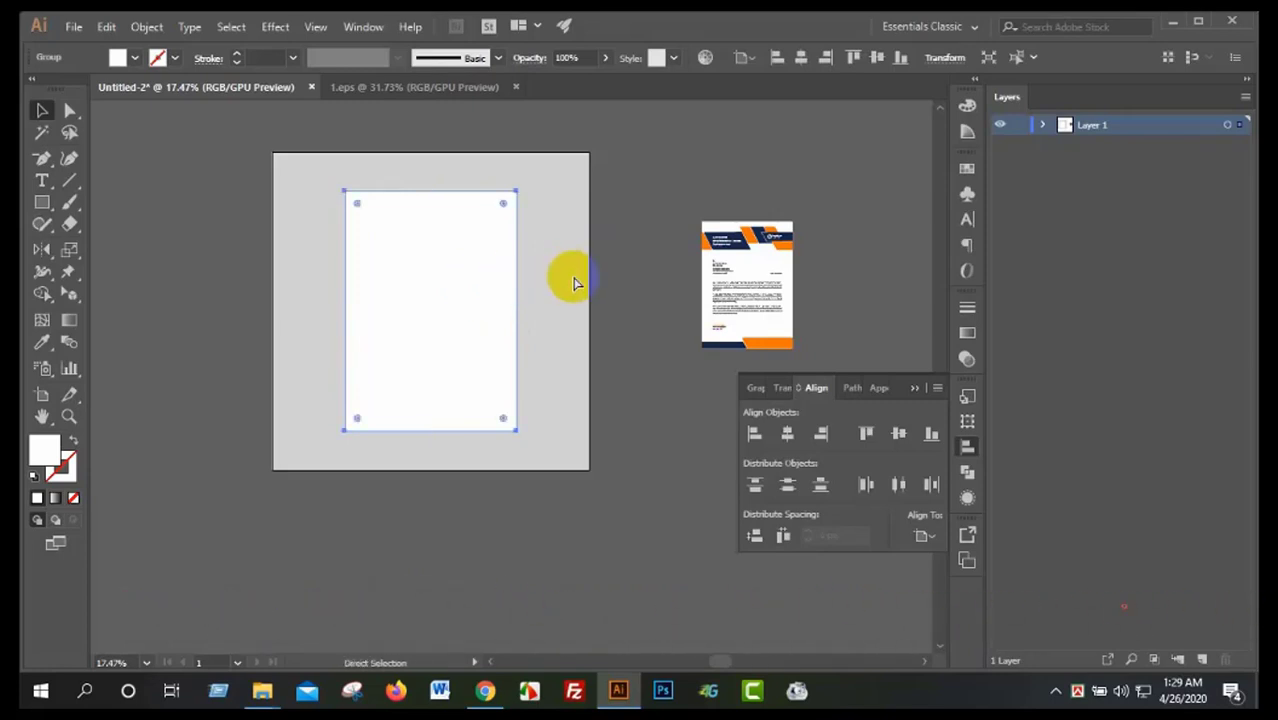
{"action": "key", "text": "v"}
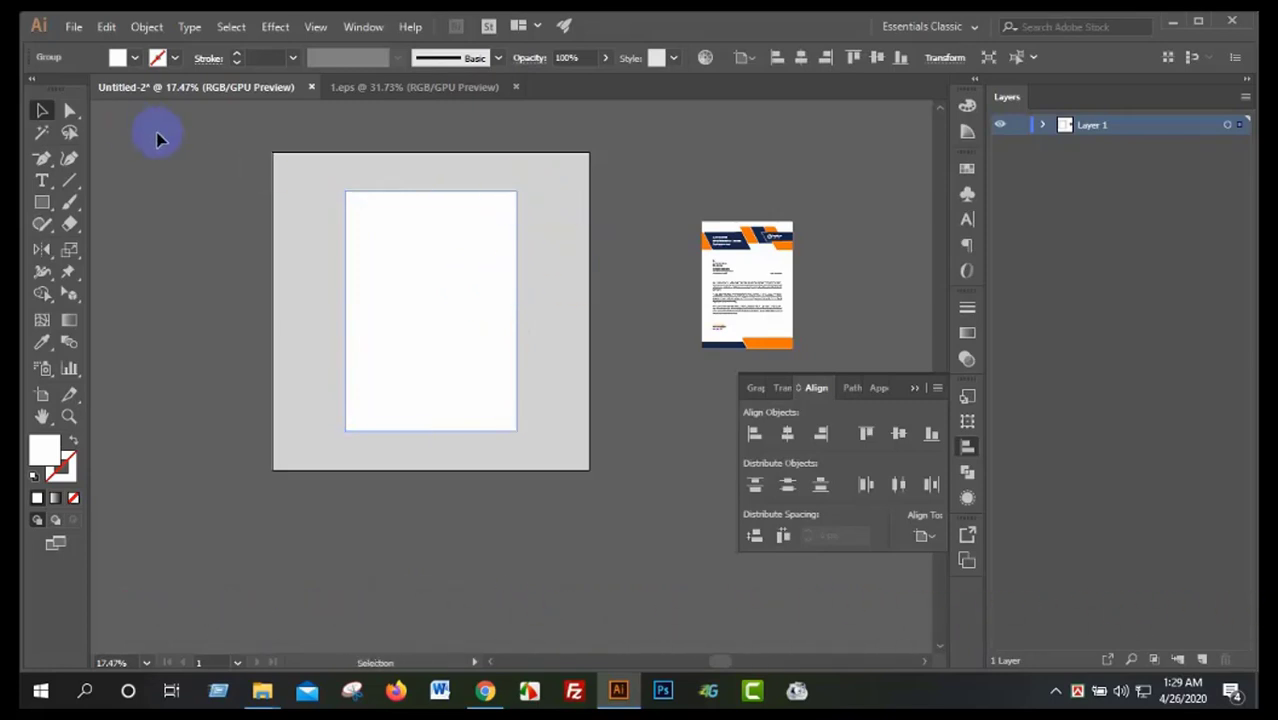
- Enlarge the rectangle group and give the outer rectangle a dark grey fill from the swatches
{"action": "scroll", "coordinate": [593, 217], "scroll_direction": "up", "scroll_amount": 3}
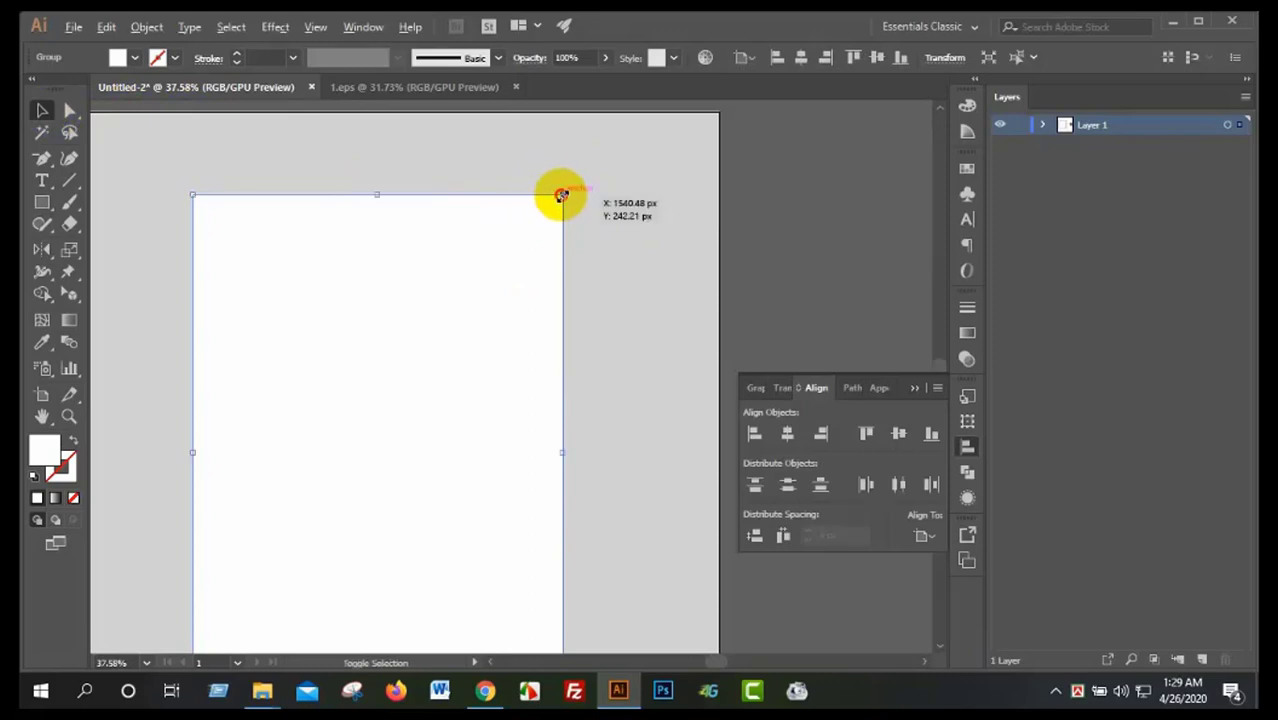
{"action": "left_click_drag", "start_coordinate": [562, 194], "coordinate": [573, 178]}
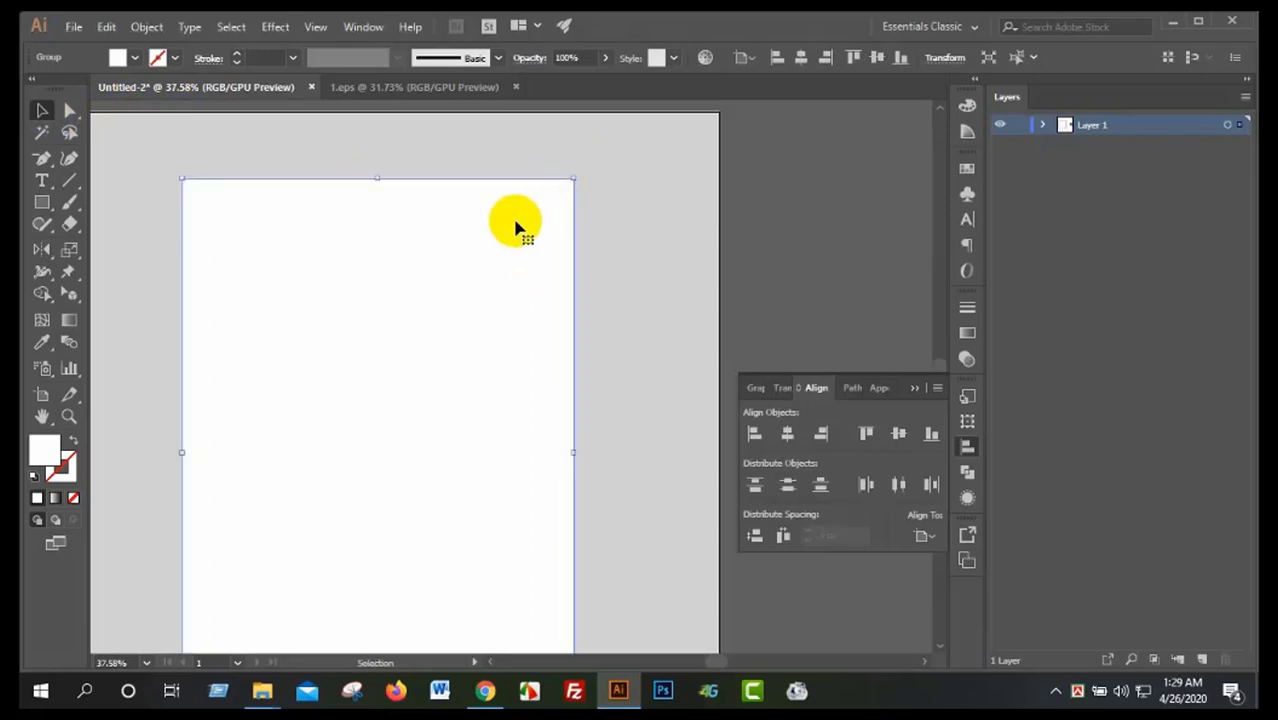
{"action": "key", "text": "ctrl+z"}
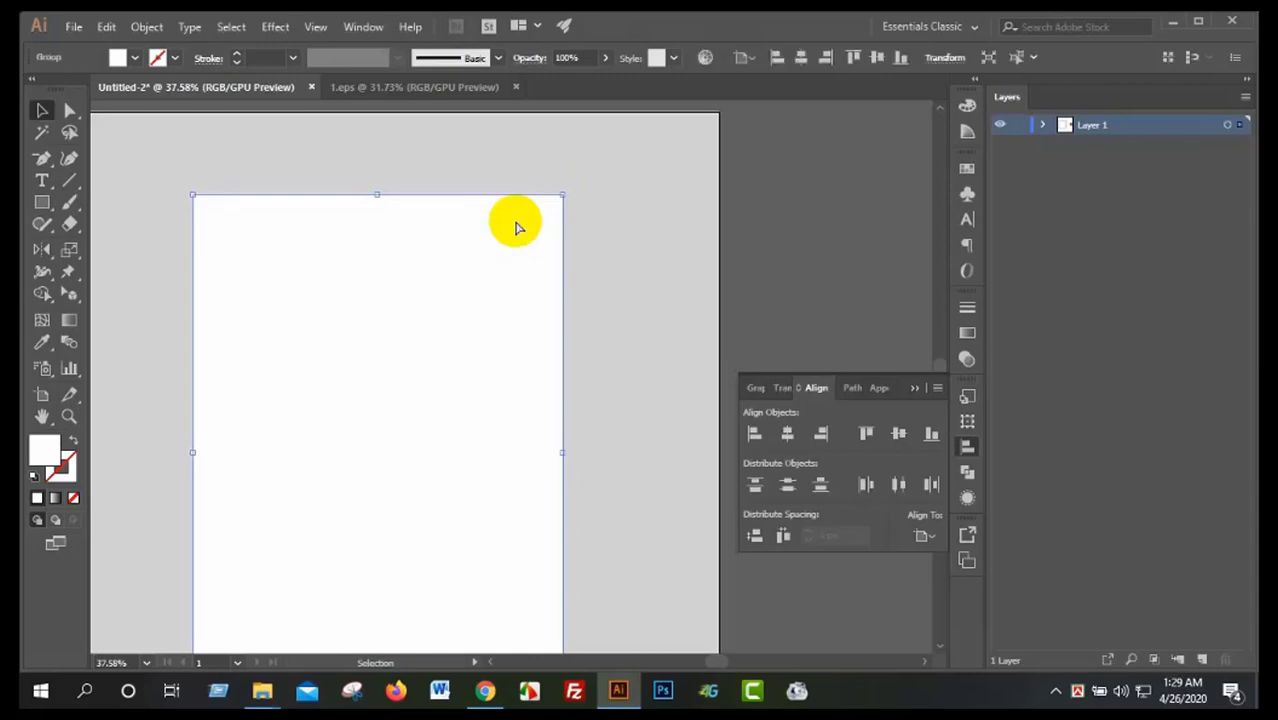
{"action": "key", "text": "ctrl+shift+z"}
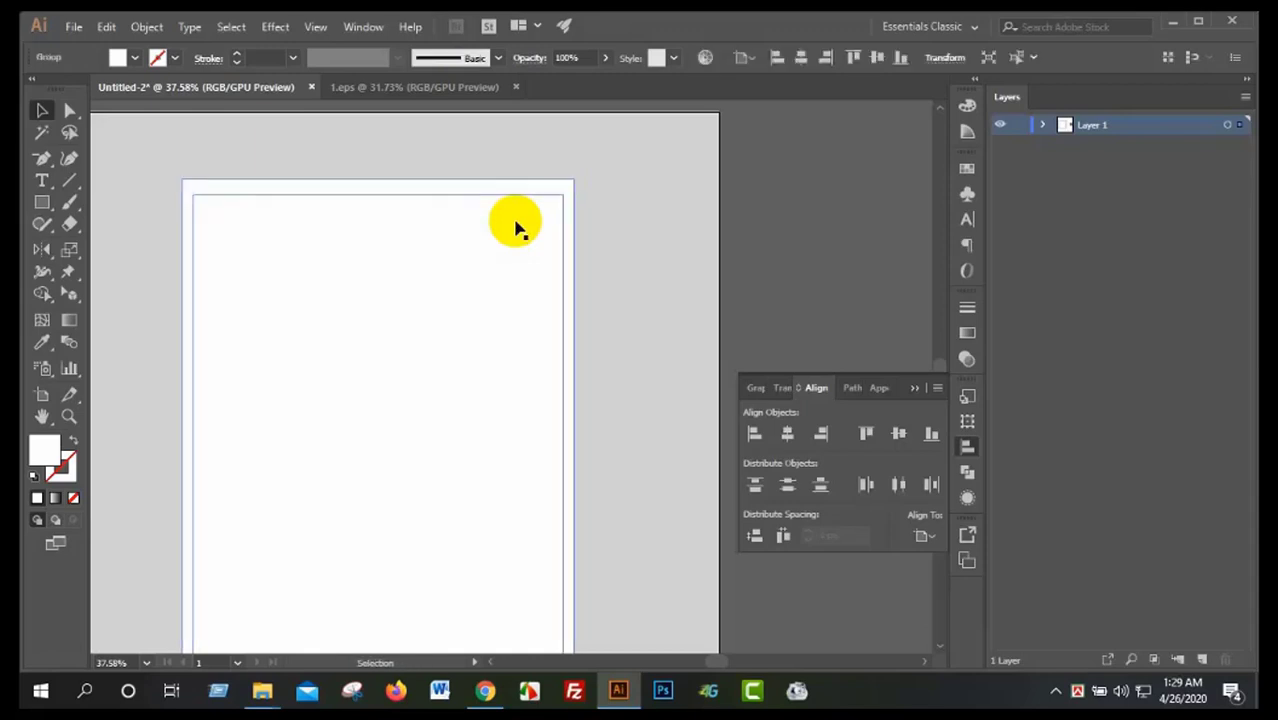
{"action": "left_click", "coordinate": [630, 180]}
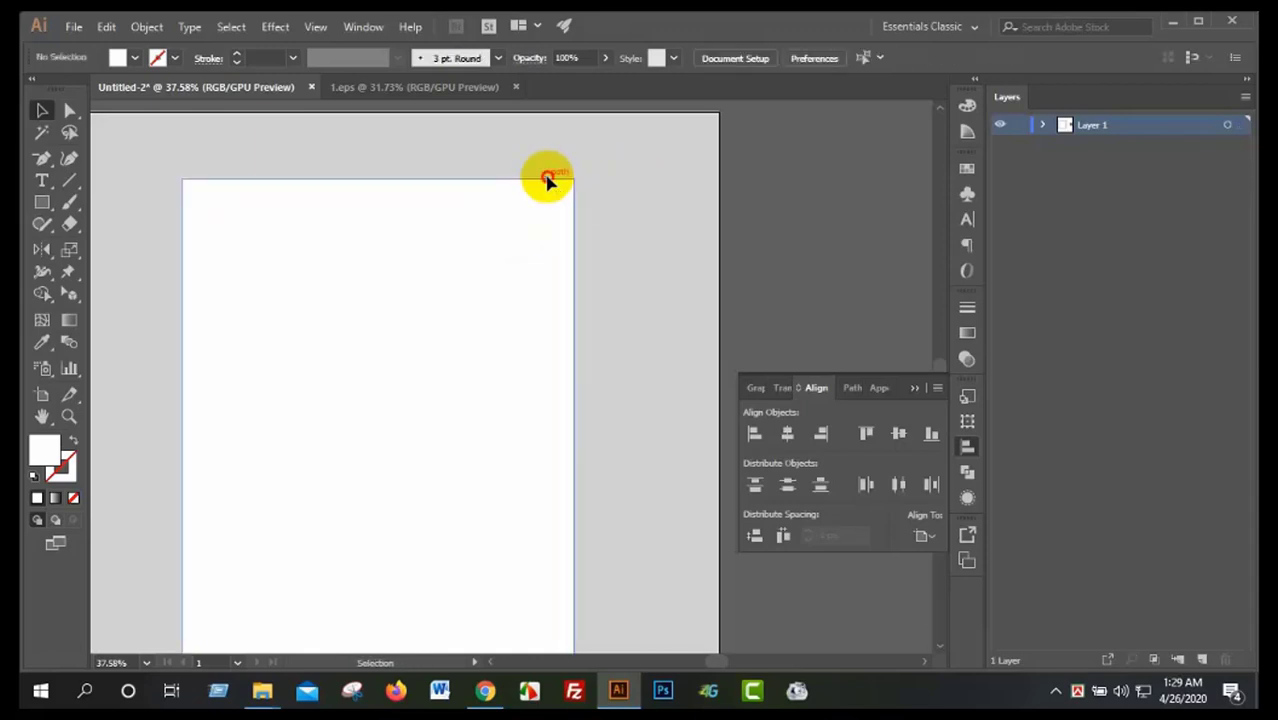
{"action": "left_click", "coordinate": [545, 184]}
{"action": "left_click", "coordinate": [140, 57]}
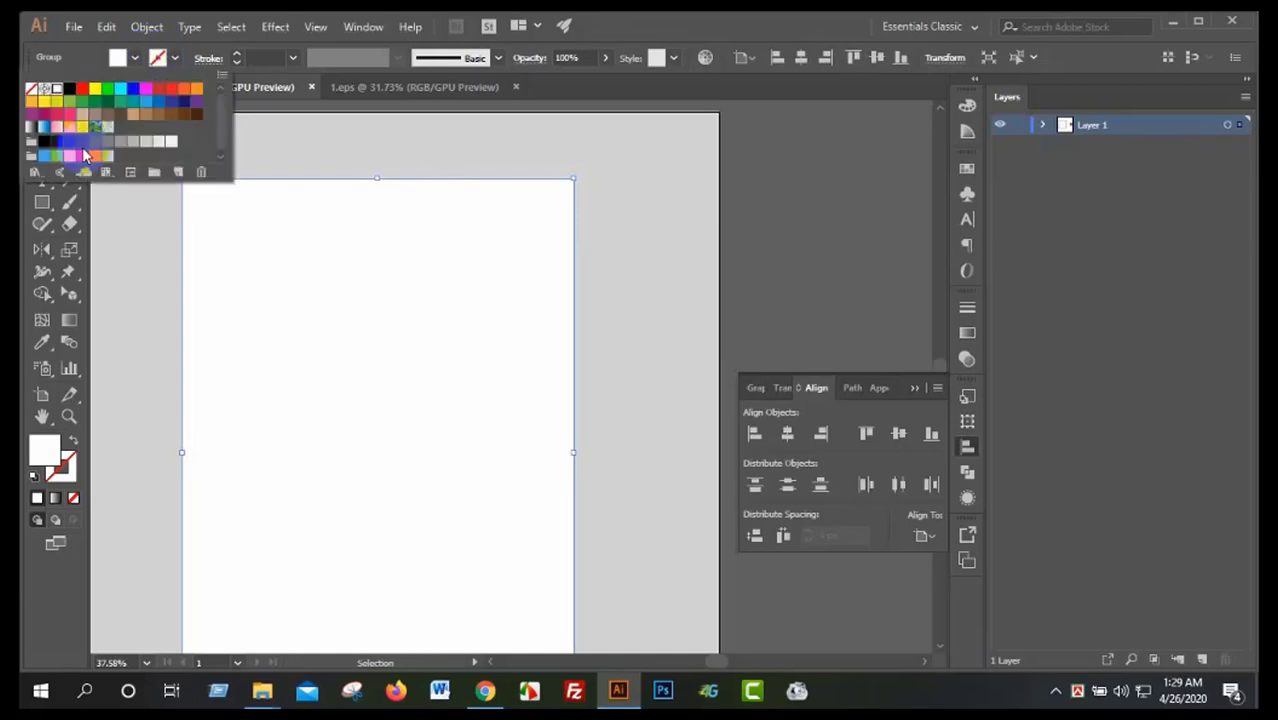
{"action": "left_click", "coordinate": [83, 142]}
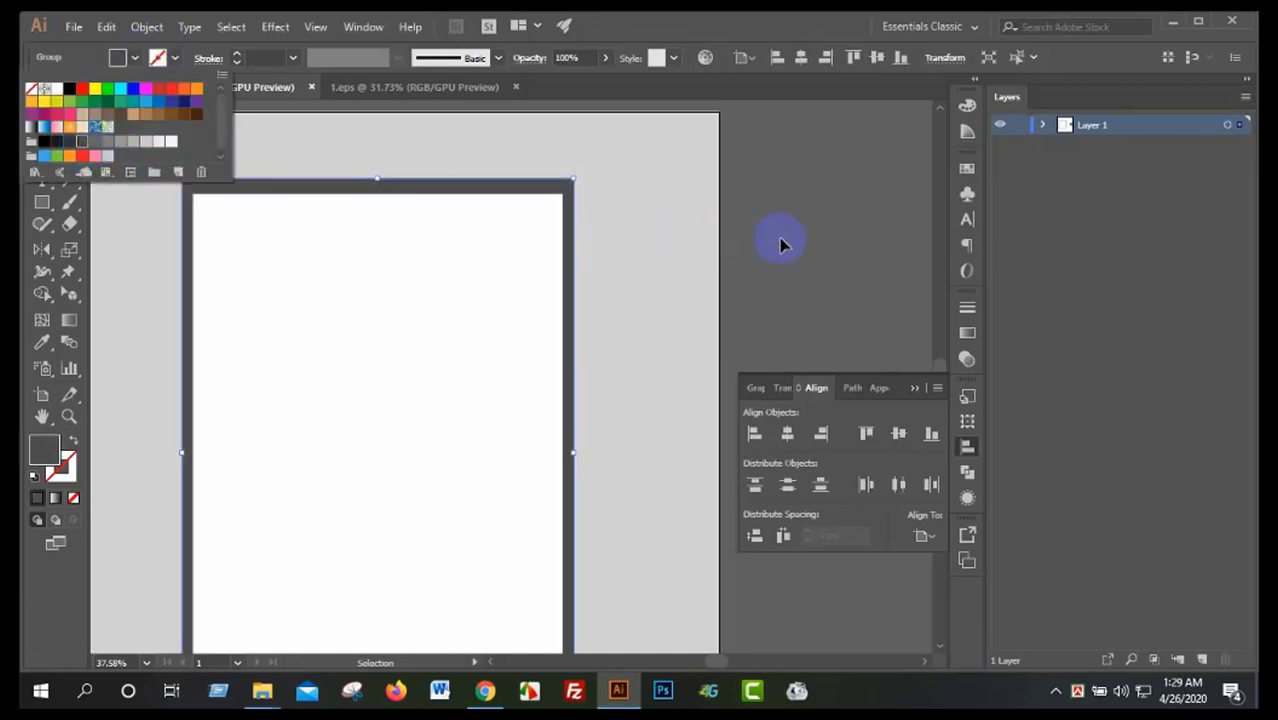
{"action": "left_click", "coordinate": [782, 245]}
- Pull the top and right edges in to remove the dark border on those sides
{"action": "mouse_move", "coordinate": [590, 194]}
{"action": "left_mouse_down"}
{"action": "mouse_move", "coordinate": [299, 233]}
{"action": "mouse_move", "coordinate": [382, 280]}
{"action": "left_mouse_up"}
{"action": "scroll", "coordinate": [382, 280], "scroll_direction": "up", "scroll_amount": 1}
{"action": "key", "text": "v"}
{"action": "left_click", "coordinate": [378, 157]}
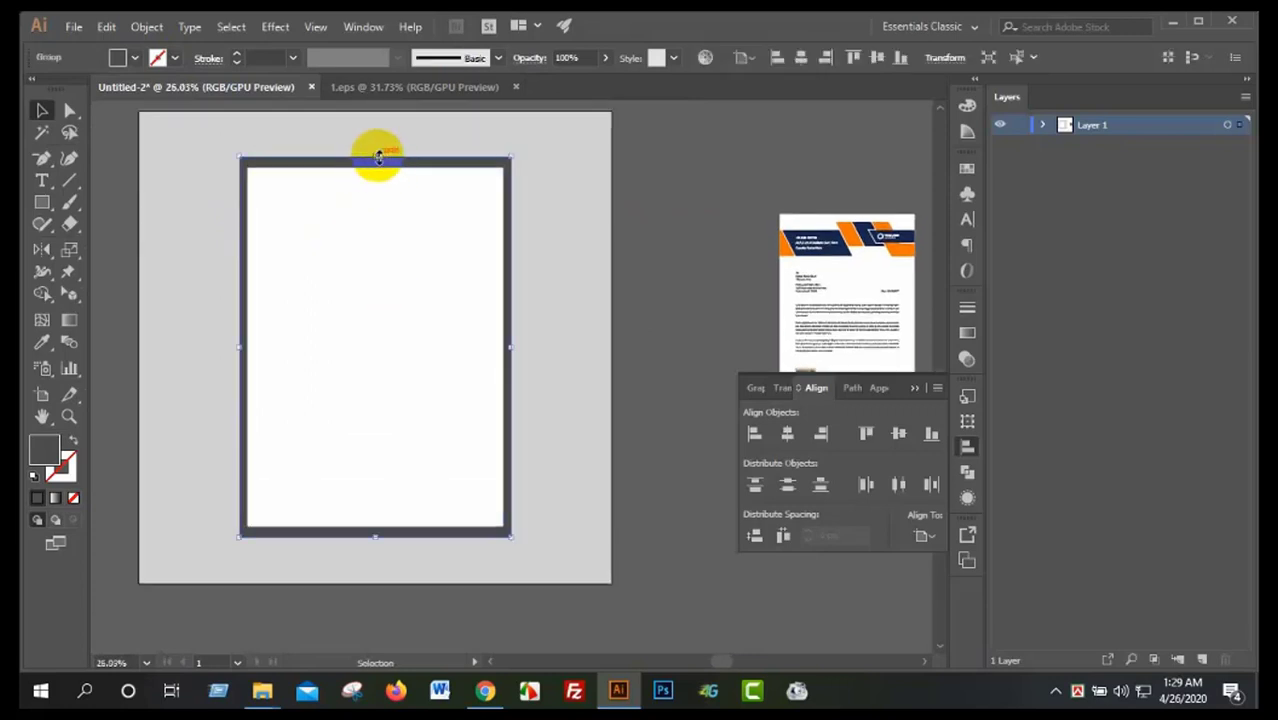
{"action": "left_click_drag", "start_coordinate": [378, 157], "coordinate": [376, 168]}
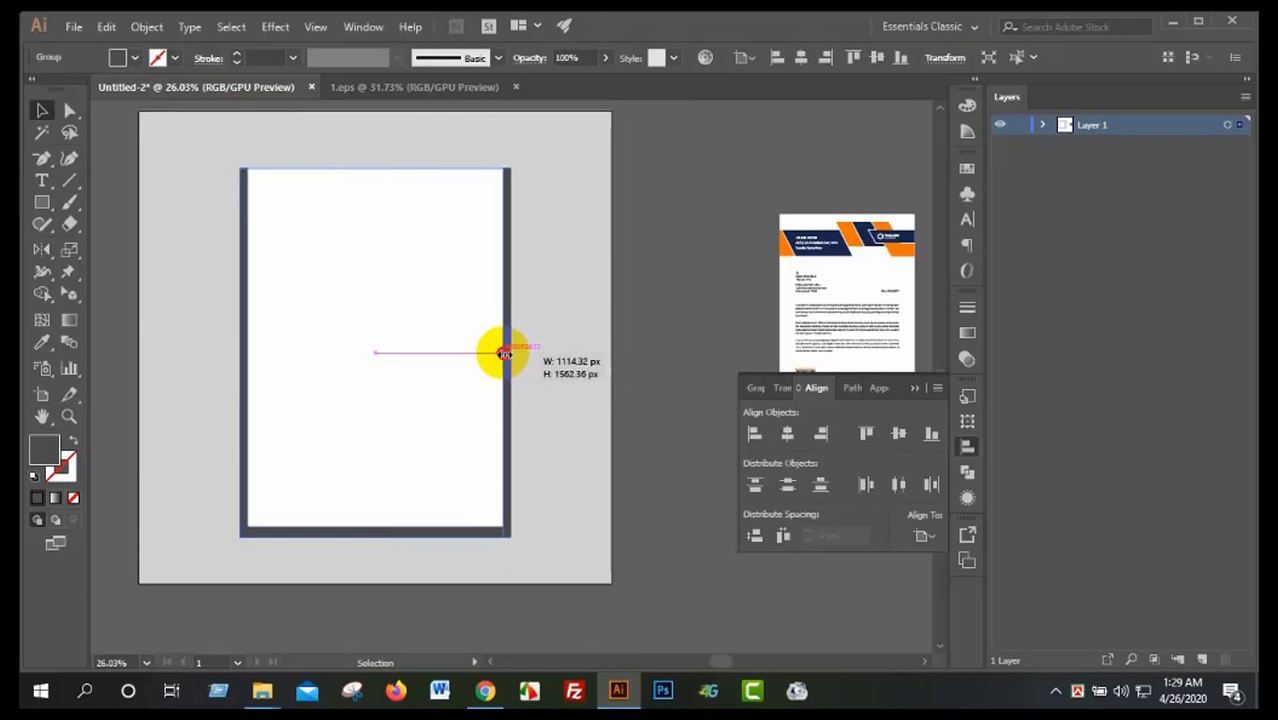
{"action": "left_click_drag", "start_coordinate": [507, 354], "coordinate": [502, 352]}
{"action": "left_click", "coordinate": [670, 345]}
- Widen the left border and extend the bottom-left corner to thicken the left and bottom strips
{"action": "scroll", "coordinate": [224, 507], "scroll_direction": "up", "scroll_amount": 1}
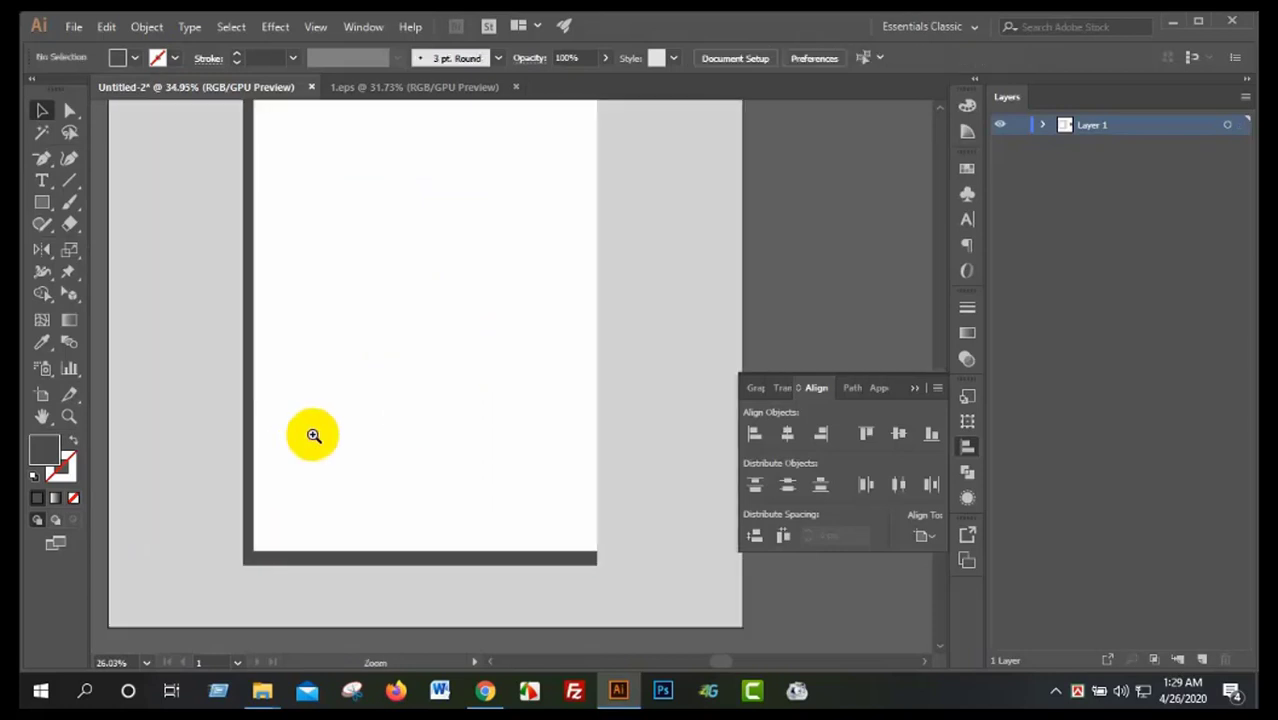
{"action": "left_click", "coordinate": [245, 360]}
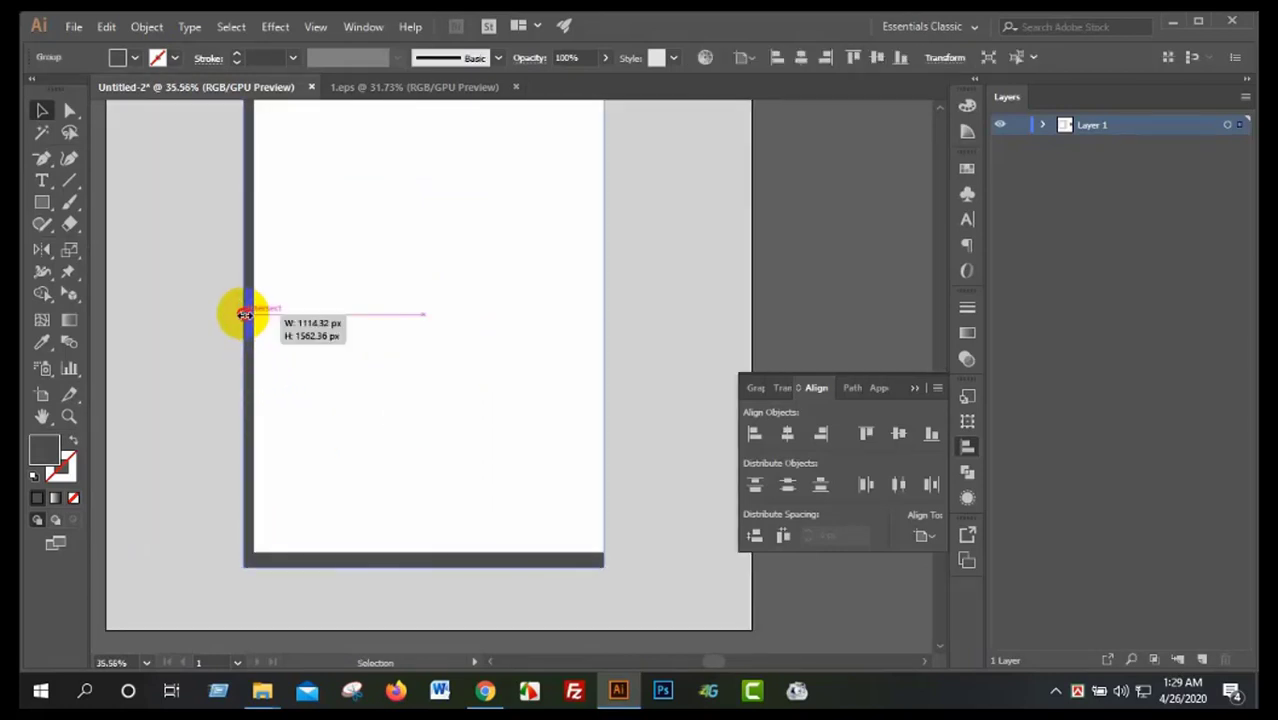
{"action": "left_click_drag", "start_coordinate": [244, 315], "coordinate": [235, 314]}
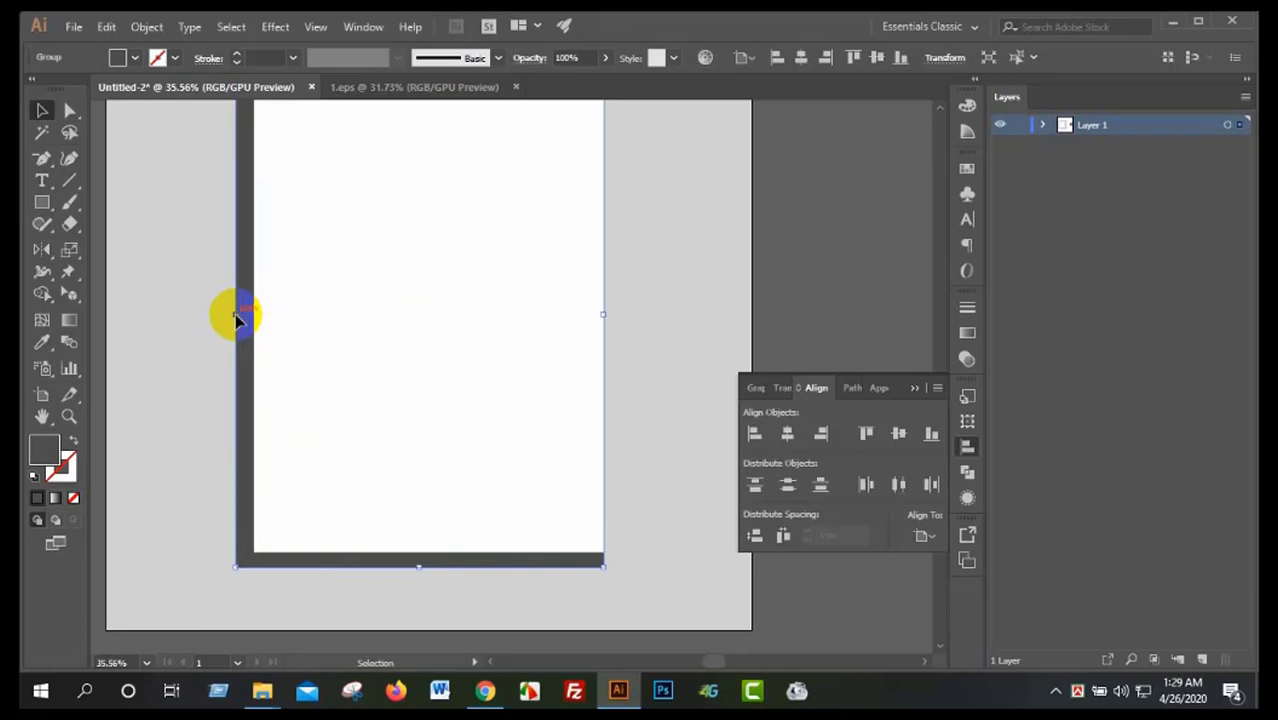
{"action": "left_click", "coordinate": [817, 242]}
{"action": "scroll", "coordinate": [365, 385], "scroll_direction": "down", "scroll_amount": 1}
{"action": "scroll", "coordinate": [379, 519], "scroll_direction": "up", "scroll_amount": 1}
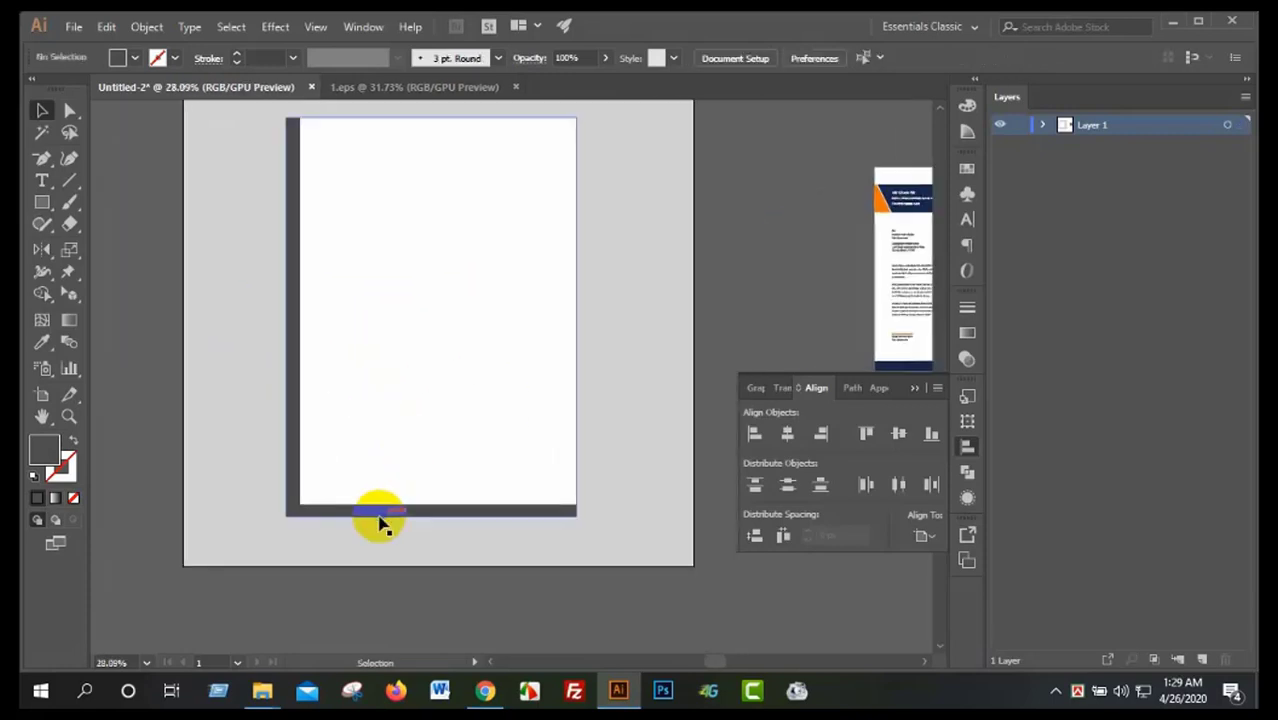
{"action": "left_click", "coordinate": [311, 532]}
{"action": "scroll", "coordinate": [311, 532], "scroll_direction": "up", "scroll_amount": 3}
{"action": "scroll", "coordinate": [318, 560], "scroll_direction": "up", "scroll_amount": 2}
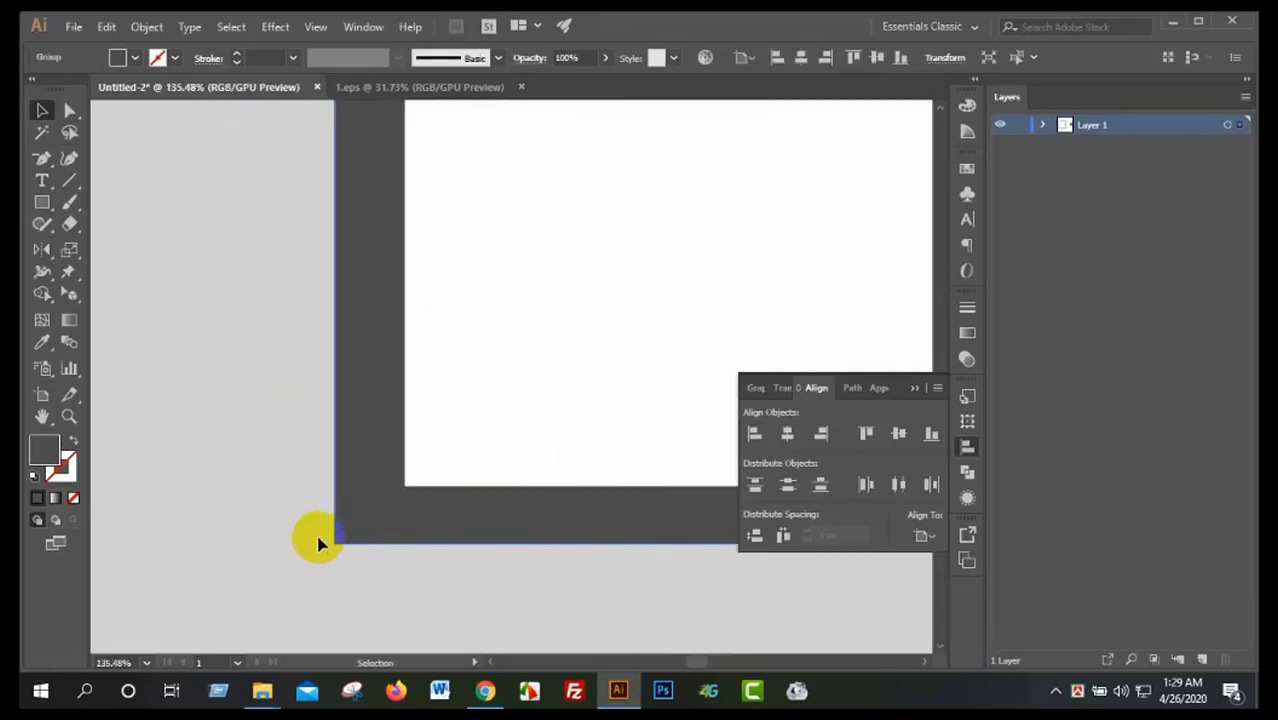
{"action": "left_click_drag", "start_coordinate": [334, 545], "coordinate": [320, 562]}
- Select the bordered group and click its bottom-left corner with the Mesh tool to create mesh lines
{"action": "scroll", "coordinate": [234, 514], "scroll_direction": "down", "scroll_amount": 2}
{"action": "scroll", "coordinate": [228, 331], "scroll_direction": "down", "scroll_amount": 2}
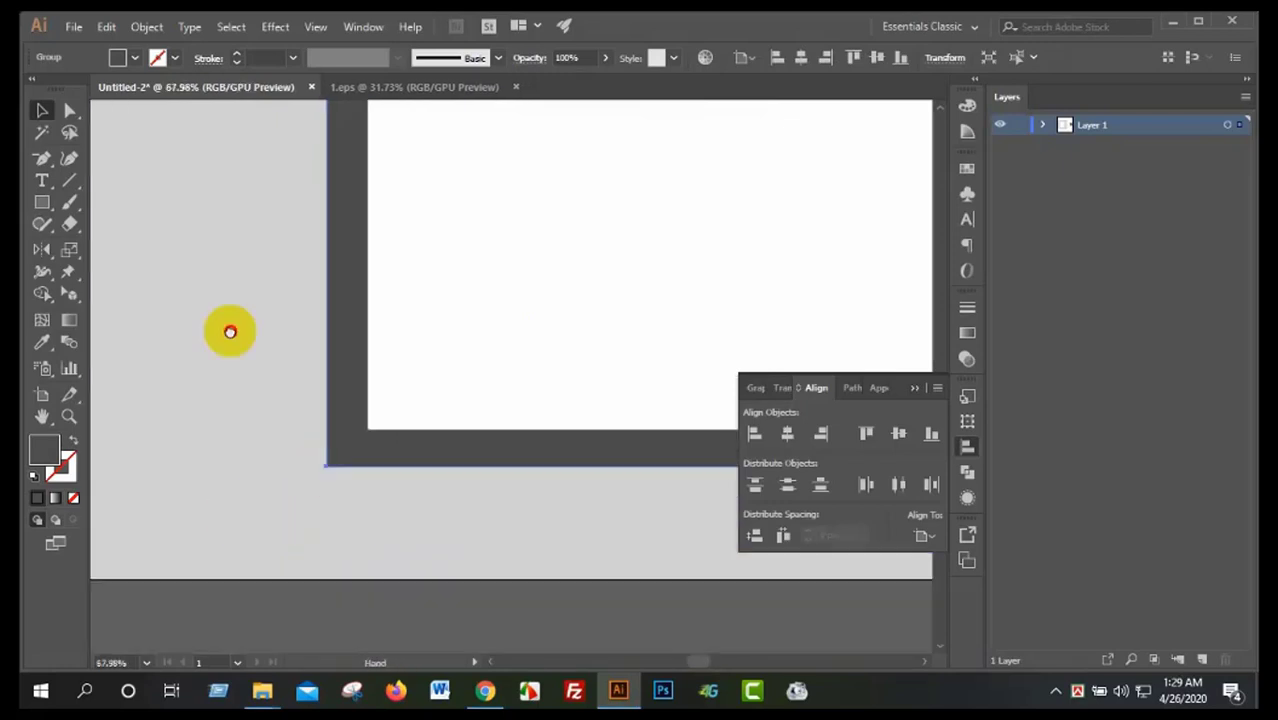
{"action": "scroll", "coordinate": [267, 390], "scroll_direction": "down", "scroll_amount": 1}
{"action": "scroll", "coordinate": [267, 390], "scroll_direction": "down", "scroll_amount": 1}
{"action": "scroll", "coordinate": [335, 410], "scroll_direction": "down", "scroll_amount": 1}
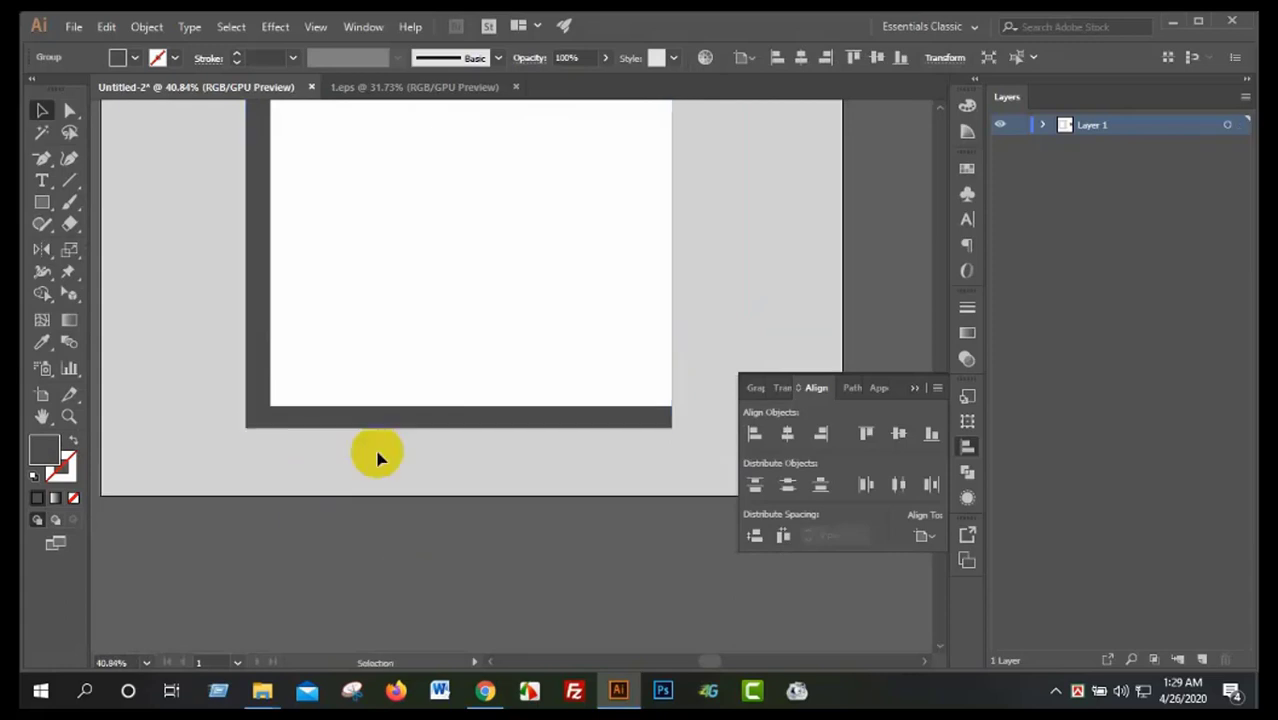
{"action": "left_click", "coordinate": [362, 432]}
{"action": "left_click", "coordinate": [362, 428]}
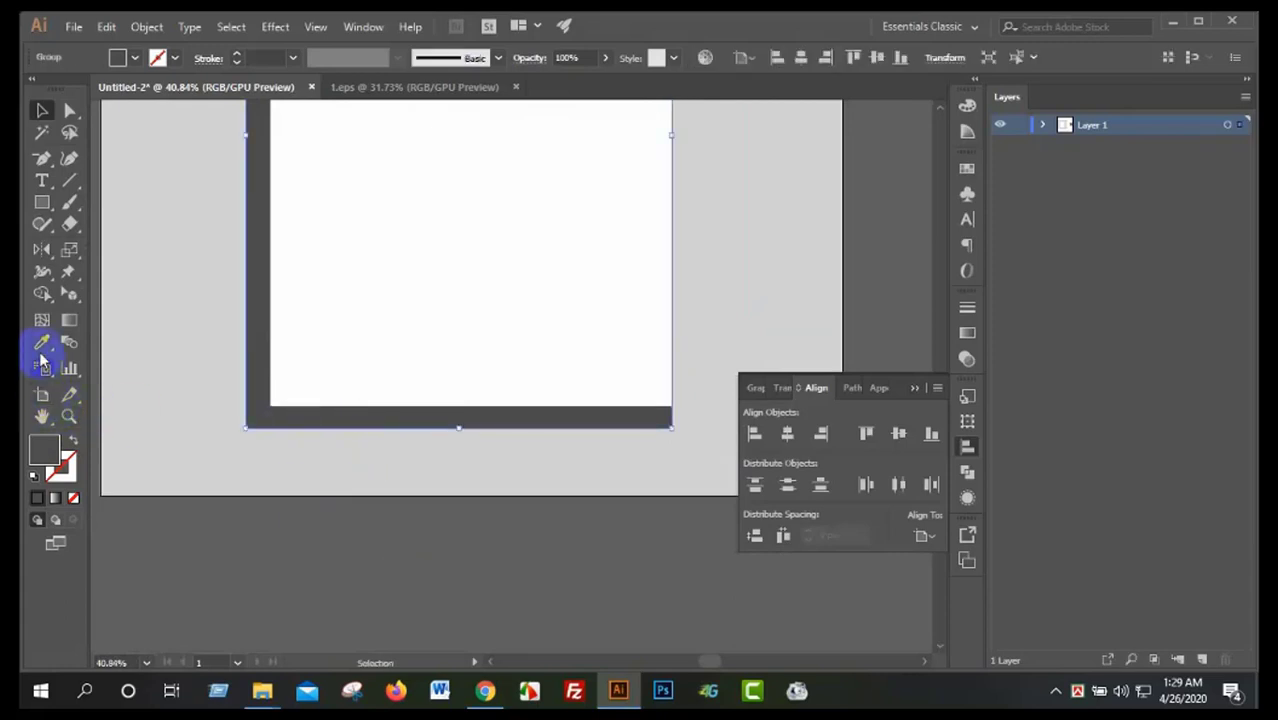
{"action": "left_click", "coordinate": [42, 320]}
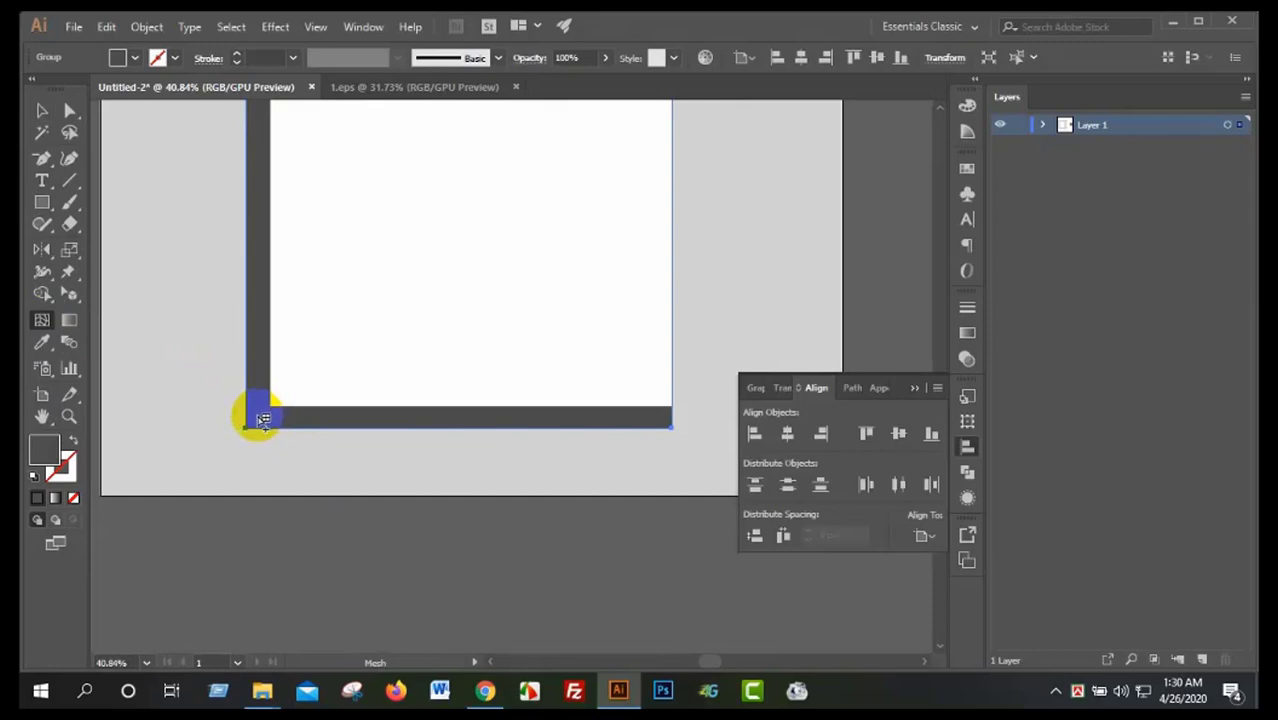
{"action": "left_click", "coordinate": [262, 418]}
{"action": "scroll", "coordinate": [487, 453], "scroll_direction": "up", "scroll_amount": 1}
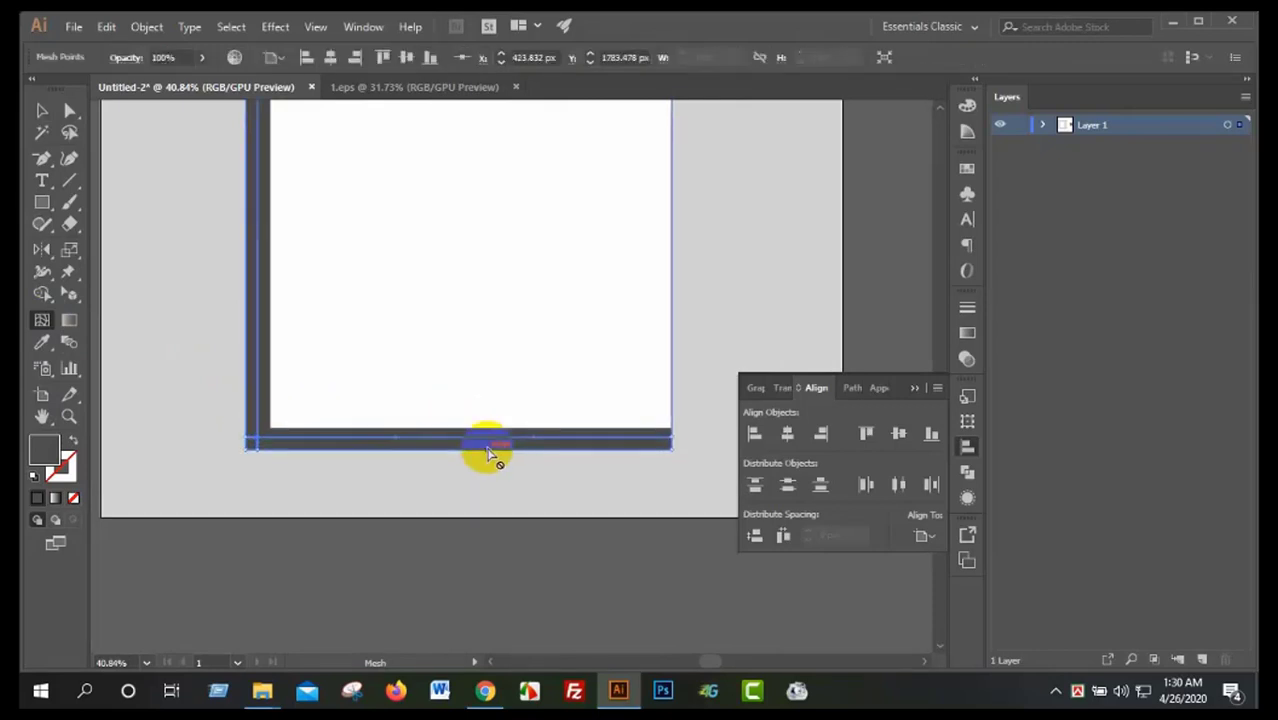
{"action": "scroll", "coordinate": [487, 453], "scroll_direction": "up", "scroll_amount": 2}
{"action": "scroll", "coordinate": [487, 453], "scroll_direction": "up", "scroll_amount": 4}
{"action": "scroll", "coordinate": [487, 453], "scroll_direction": "up", "scroll_amount": 3}
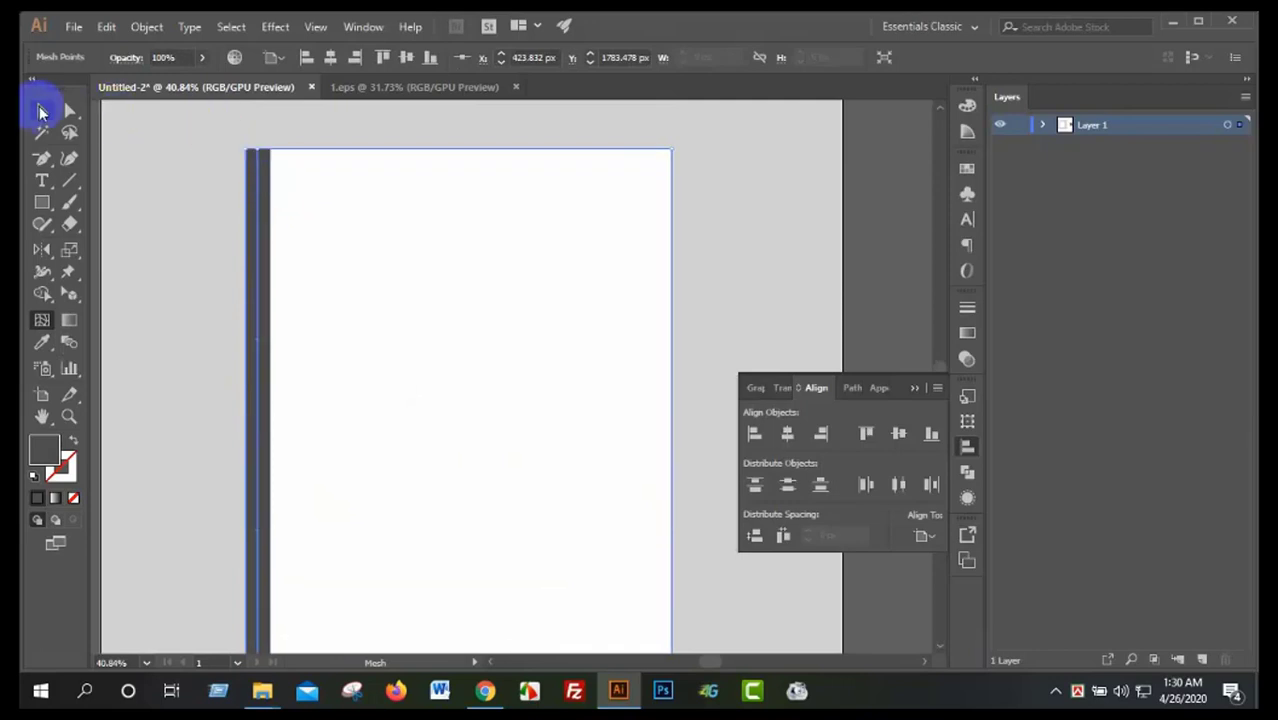
- Set the dark strip's top-left mesh point to white #FFFFFF so it fades into grey
{"action": "left_click", "coordinate": [41, 112]}
{"action": "mouse_move", "coordinate": [208, 171]}
{"action": "left_mouse_down"}
{"action": "mouse_move", "coordinate": [707, 248]}
{"action": "mouse_move", "coordinate": [569, 251]}
{"action": "left_mouse_up"}
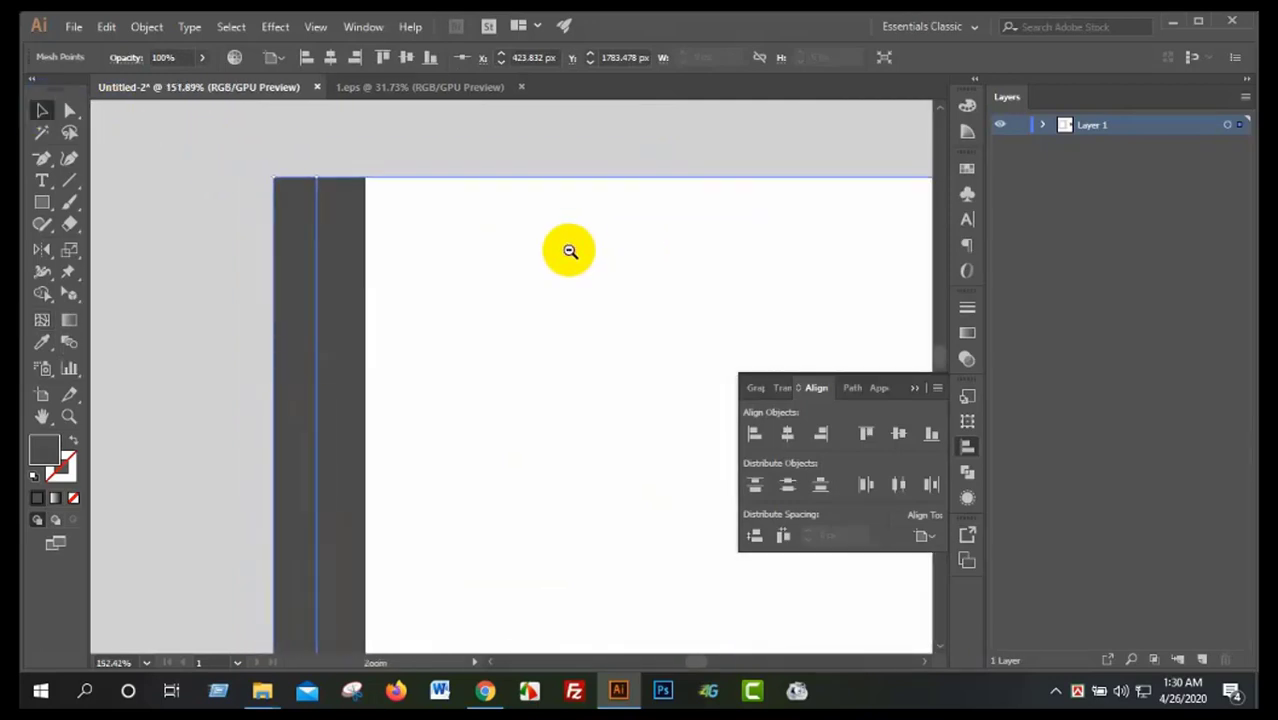
{"action": "left_click_drag", "start_coordinate": [288, 177], "coordinate": [456, 209]}
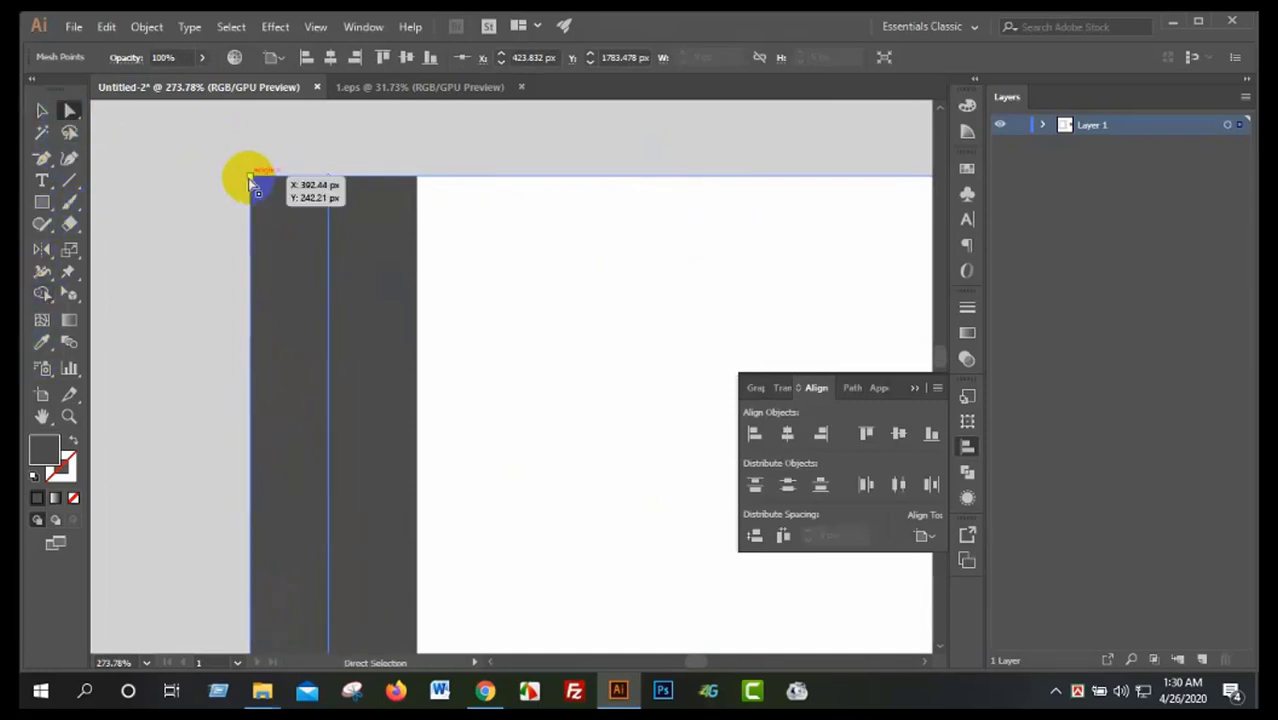
{"action": "left_click_drag", "start_coordinate": [250, 182], "coordinate": [250, 180]}
{"action": "left_click", "coordinate": [45, 458]}
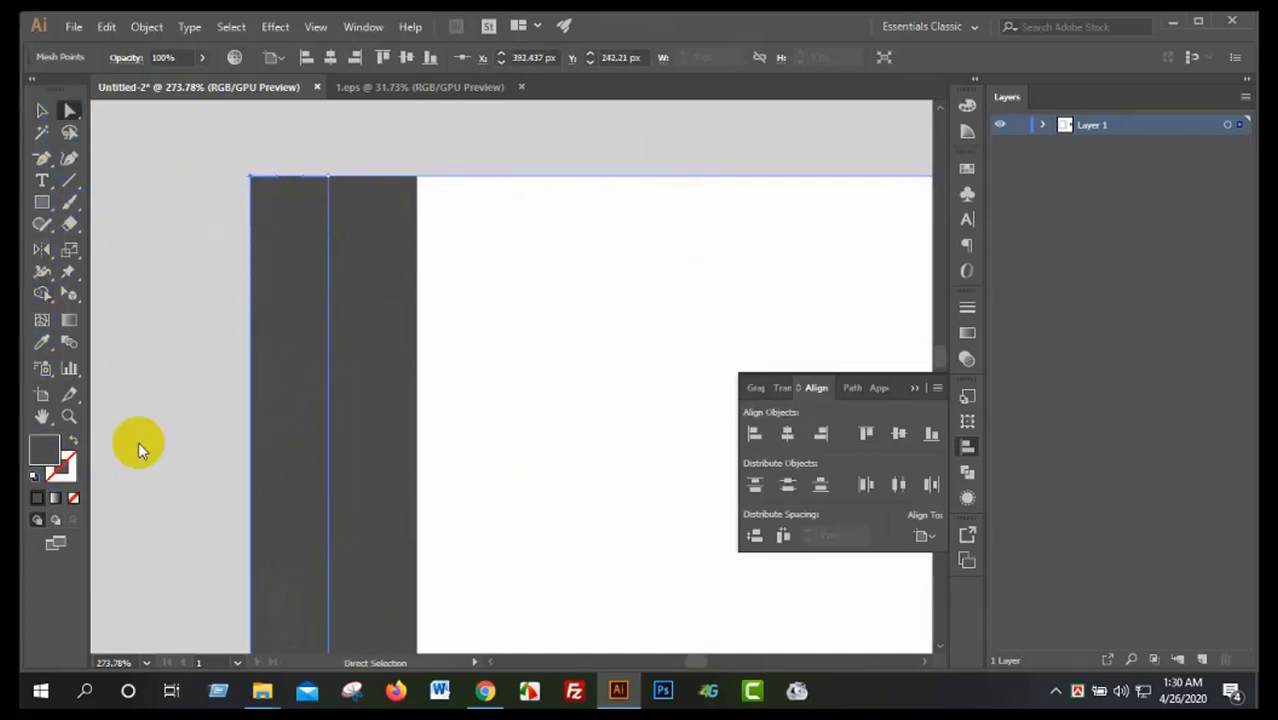
{"action": "left_click_drag", "start_coordinate": [662, 297], "coordinate": [613, 220]}
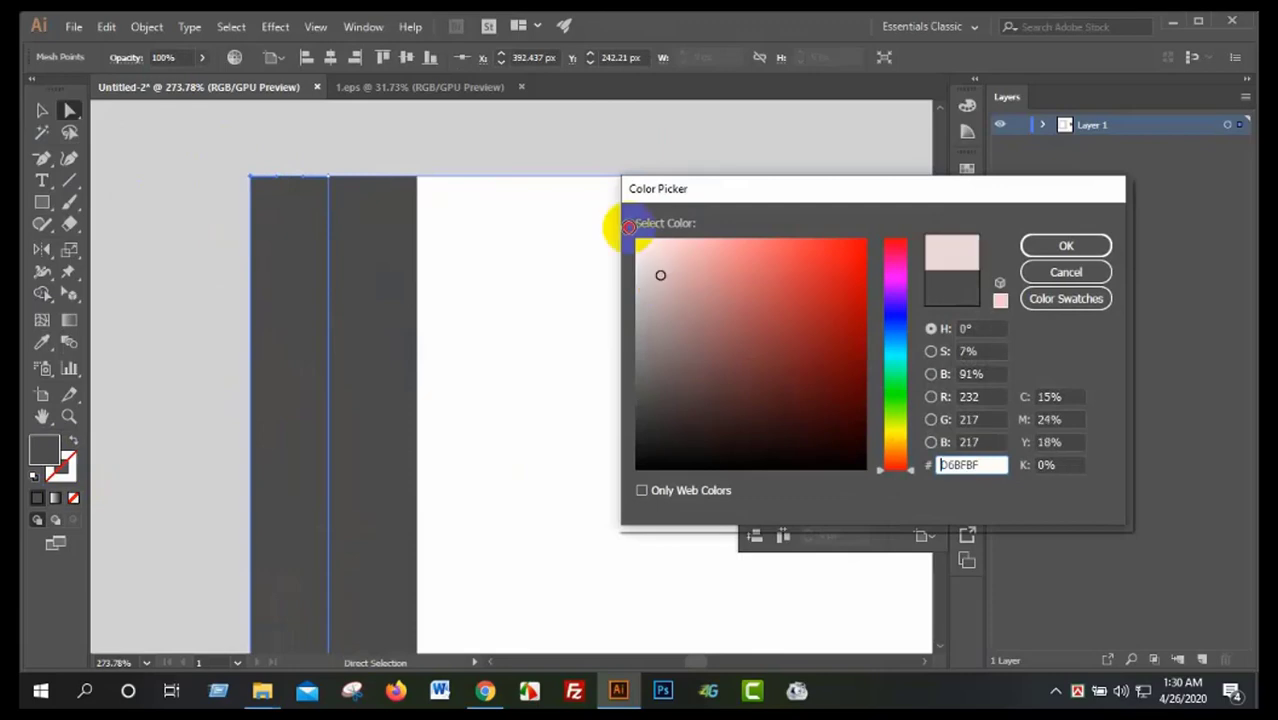
{"action": "left_click", "coordinate": [1050, 258]}
{"action": "left_click_drag", "start_coordinate": [442, 251], "coordinate": [162, 271]}
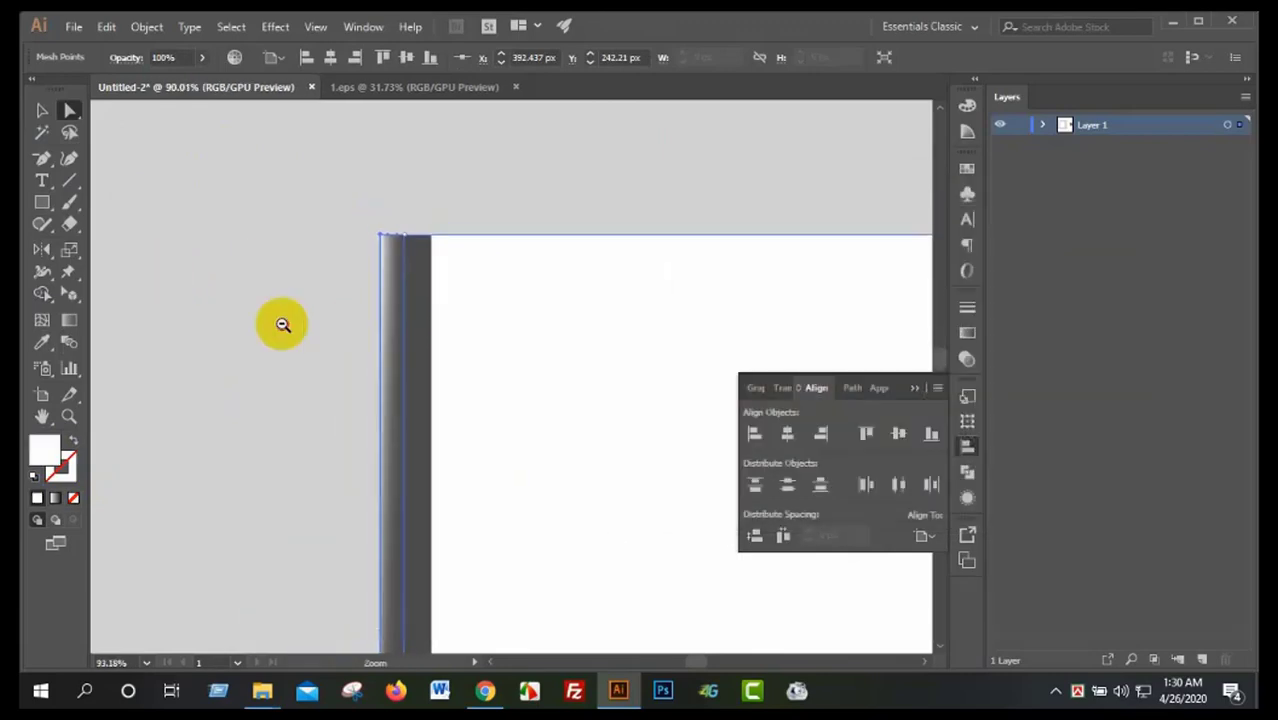
{"action": "mouse_move", "coordinate": [283, 324]}
{"action": "left_mouse_down"}
{"action": "mouse_move", "coordinate": [365, 391]}
{"action": "mouse_move", "coordinate": [345, 528]}
{"action": "mouse_move", "coordinate": [391, 419]}
{"action": "mouse_move", "coordinate": [631, 516]}
{"action": "mouse_move", "coordinate": [413, 413]}
{"action": "left_mouse_up"}
- Set the bottom-left corner and two outer-edge mesh points of the left bar to white #FFFFFF
{"action": "left_click", "coordinate": [360, 376]}
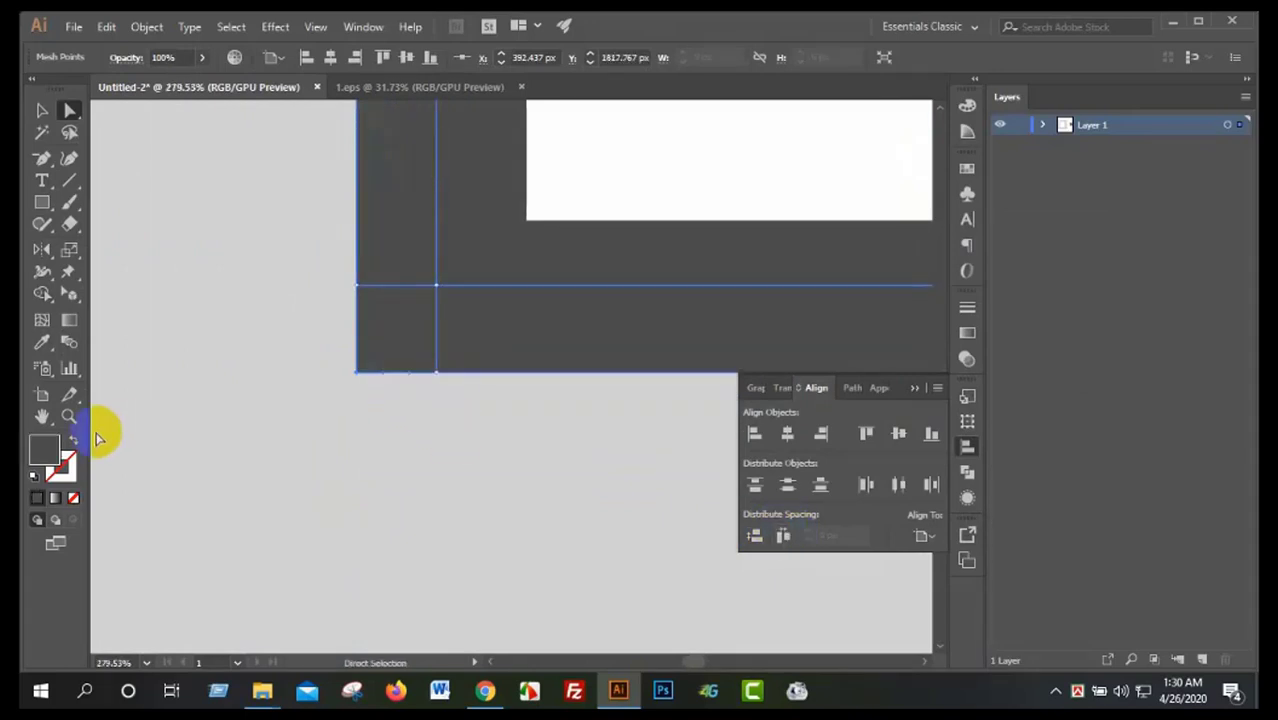
{"action": "double_click", "coordinate": [45, 453]}
{"action": "left_click_drag", "start_coordinate": [650, 262], "coordinate": [608, 214]}
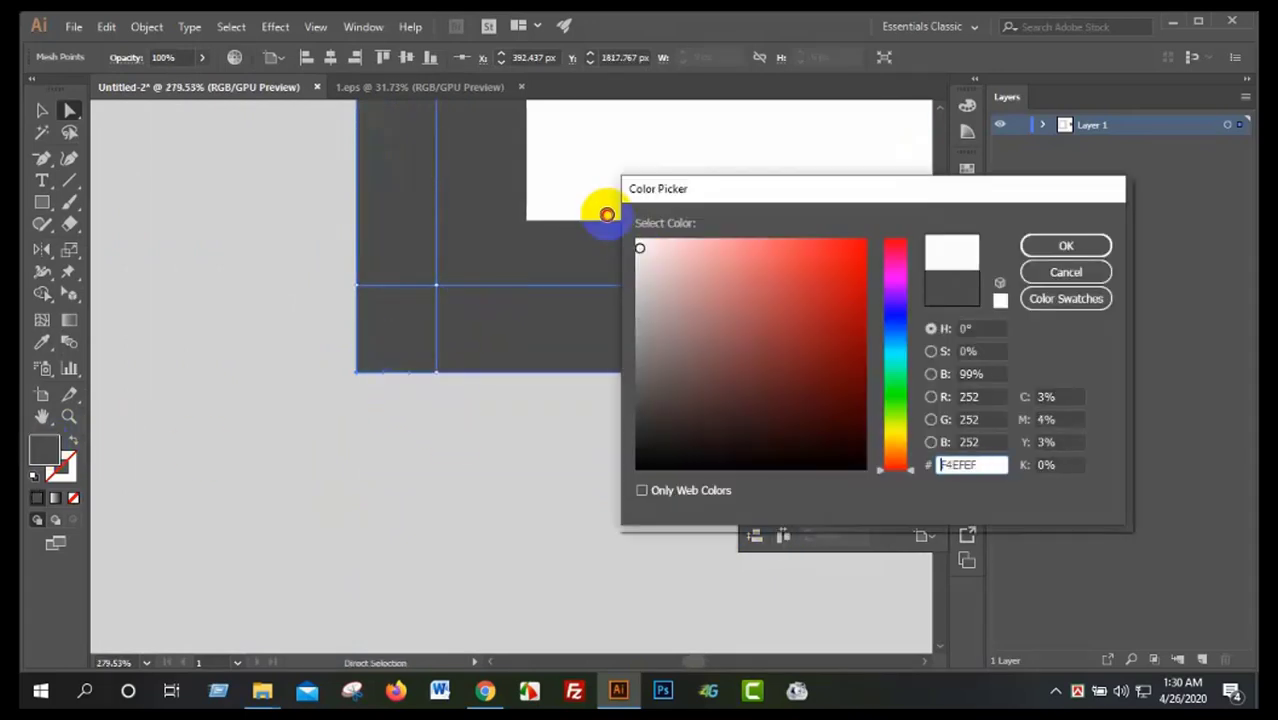
{"action": "left_click", "coordinate": [1097, 235]}
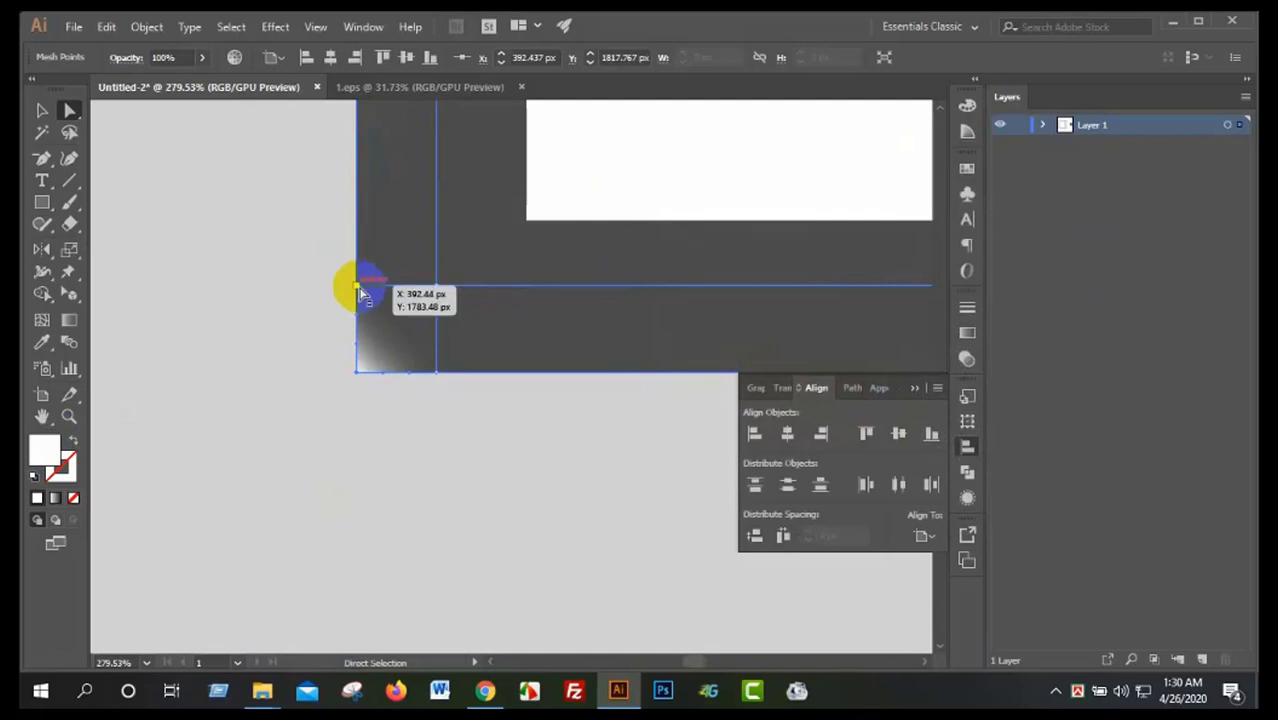
{"action": "left_click", "coordinate": [359, 290]}
{"action": "double_click", "coordinate": [35, 452]}
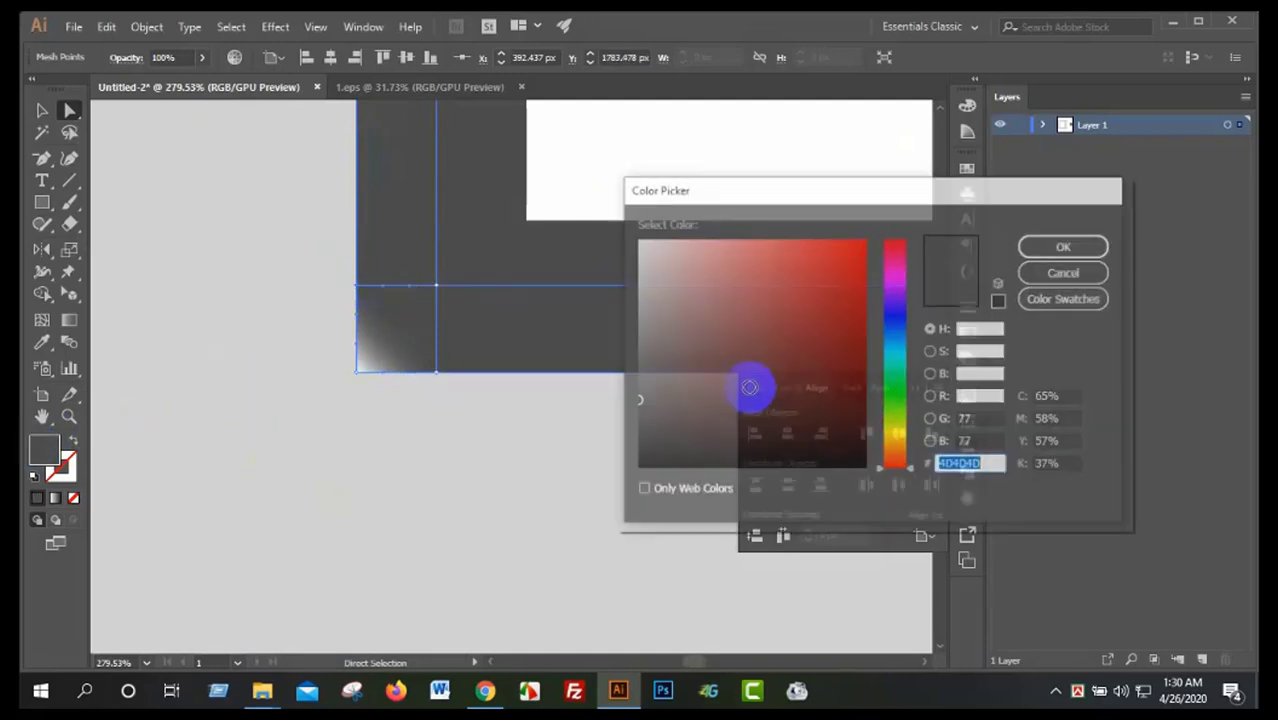
{"action": "left_click_drag", "start_coordinate": [650, 245], "coordinate": [634, 238]}
{"action": "left_click", "coordinate": [1067, 248]}
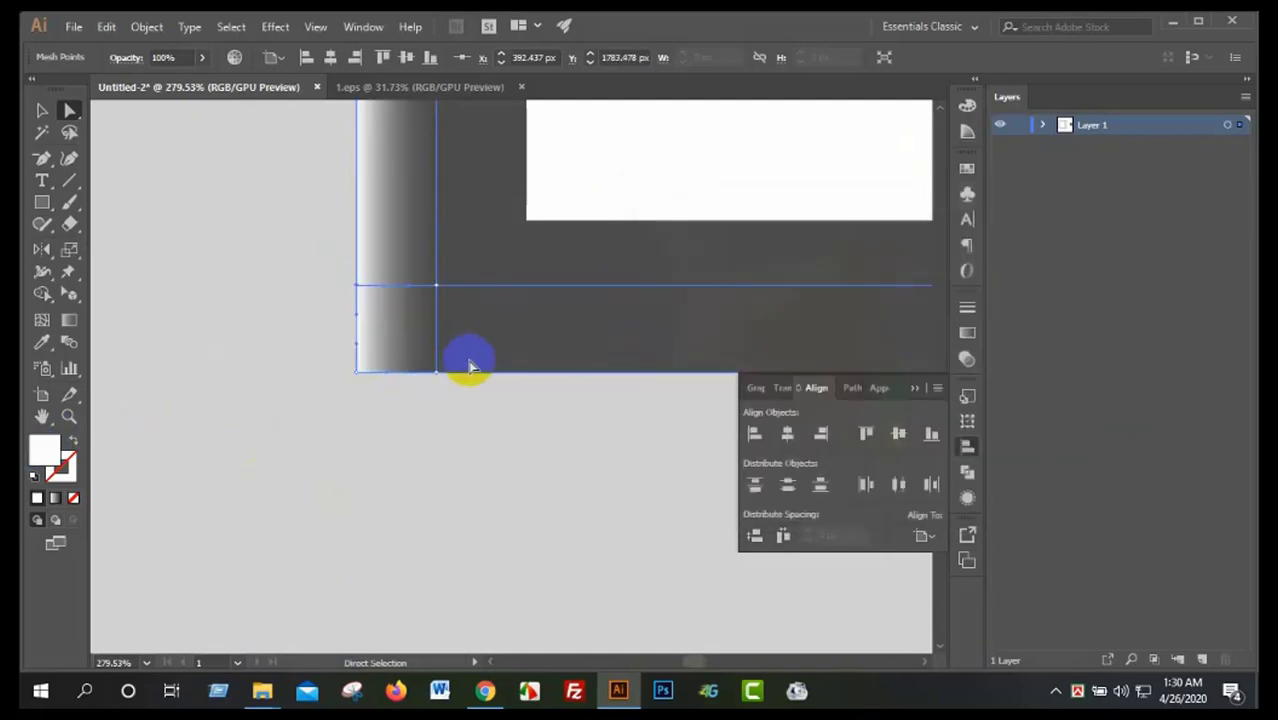
{"action": "left_click", "coordinate": [437, 374]}
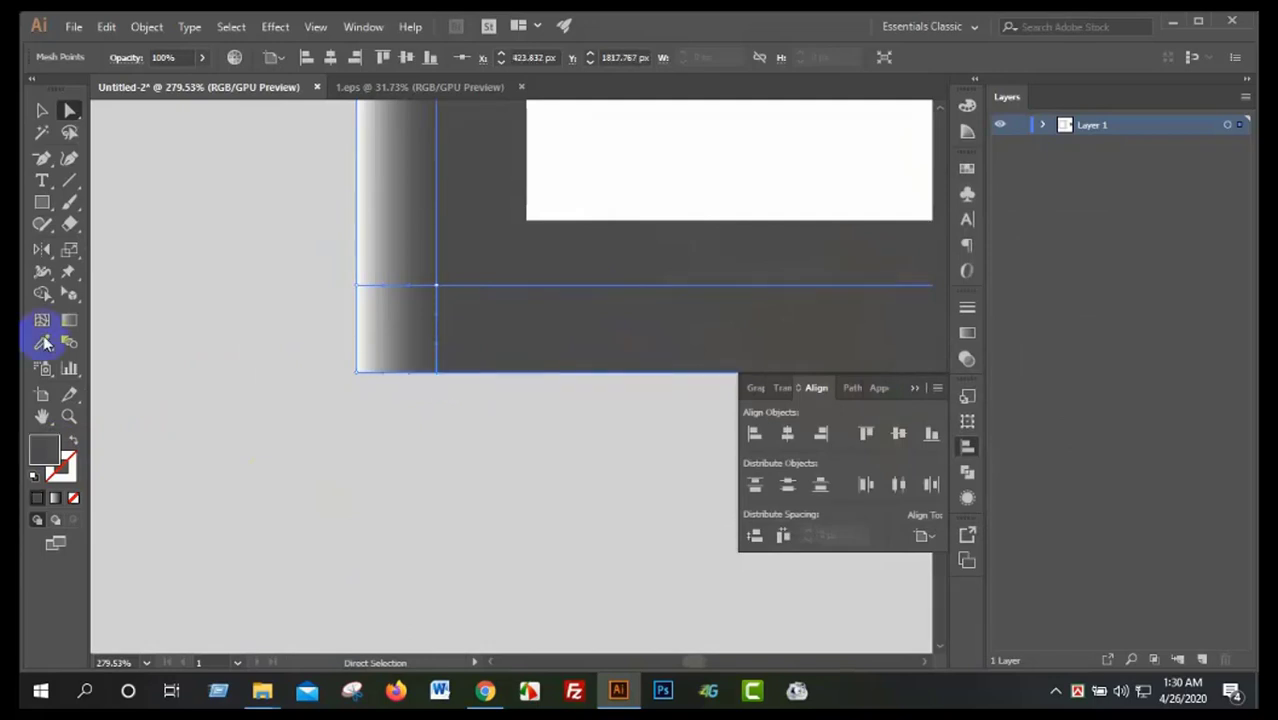
{"action": "double_click", "coordinate": [38, 453]}
{"action": "left_click_drag", "start_coordinate": [666, 268], "coordinate": [600, 218]}
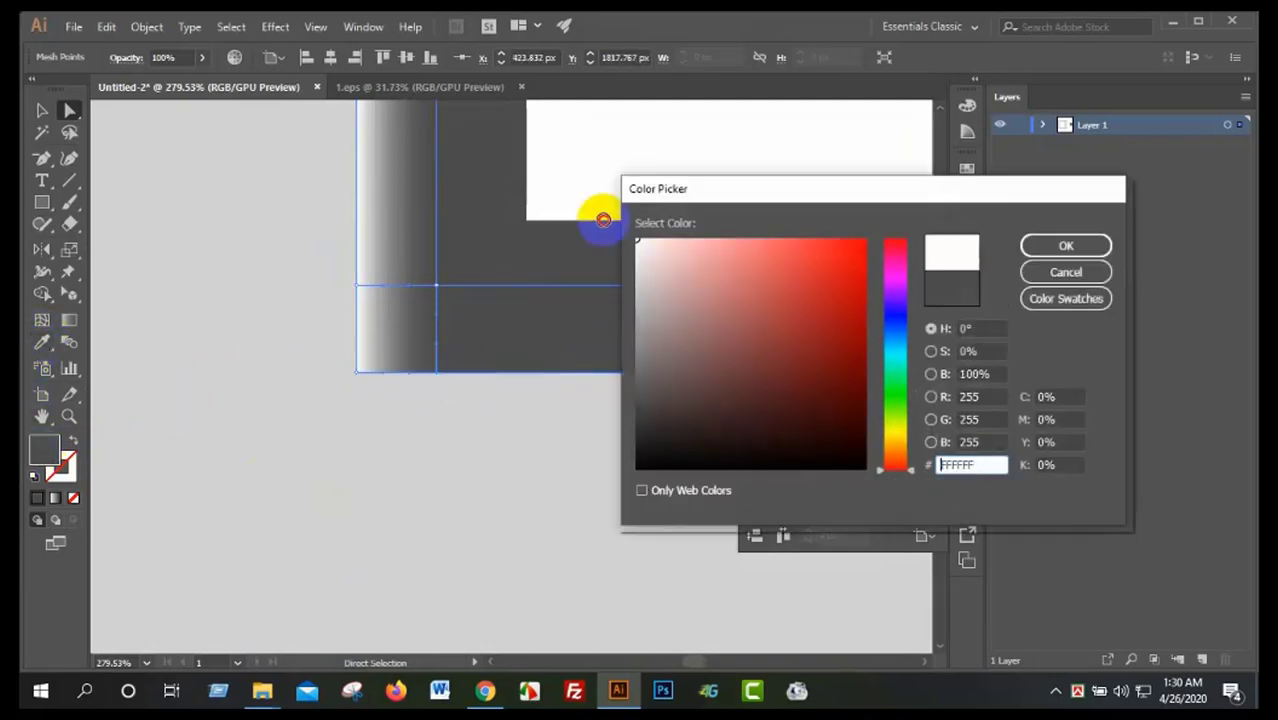
{"action": "key", "text": "Return"}
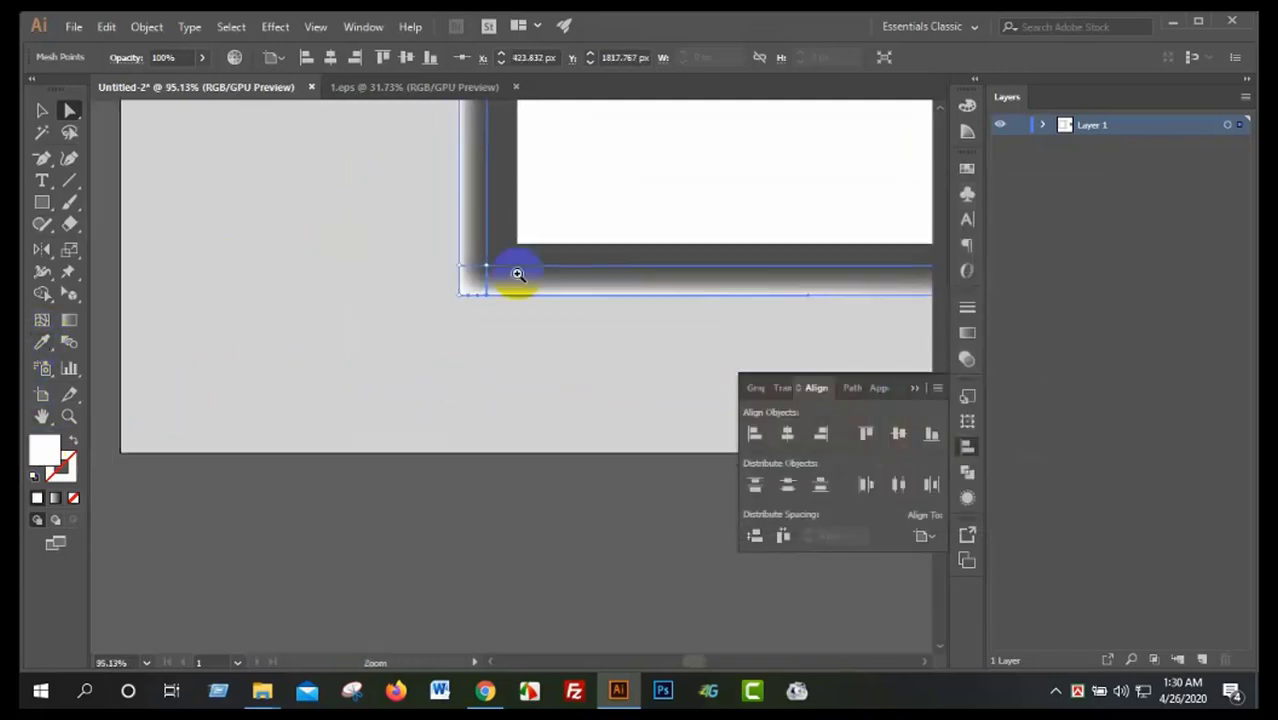
- Set the bottom bar's lower-right mesh point to white
{"action": "scroll", "coordinate": [513, 271], "scroll_direction": "down", "scroll_amount": 3}
{"action": "scroll", "coordinate": [214, 309], "scroll_direction": "down", "scroll_amount": 2}
{"action": "scroll", "coordinate": [576, 249], "scroll_direction": "up", "scroll_amount": 4}
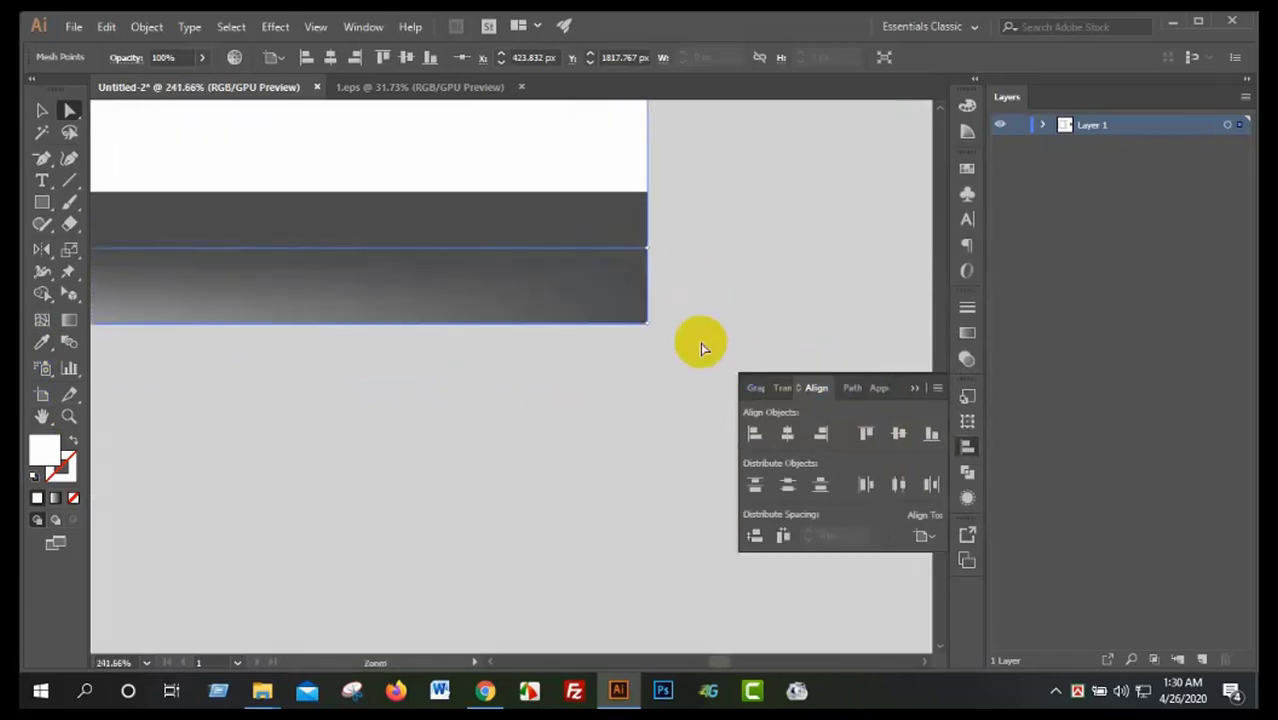
{"action": "left_click", "coordinate": [42, 446]}
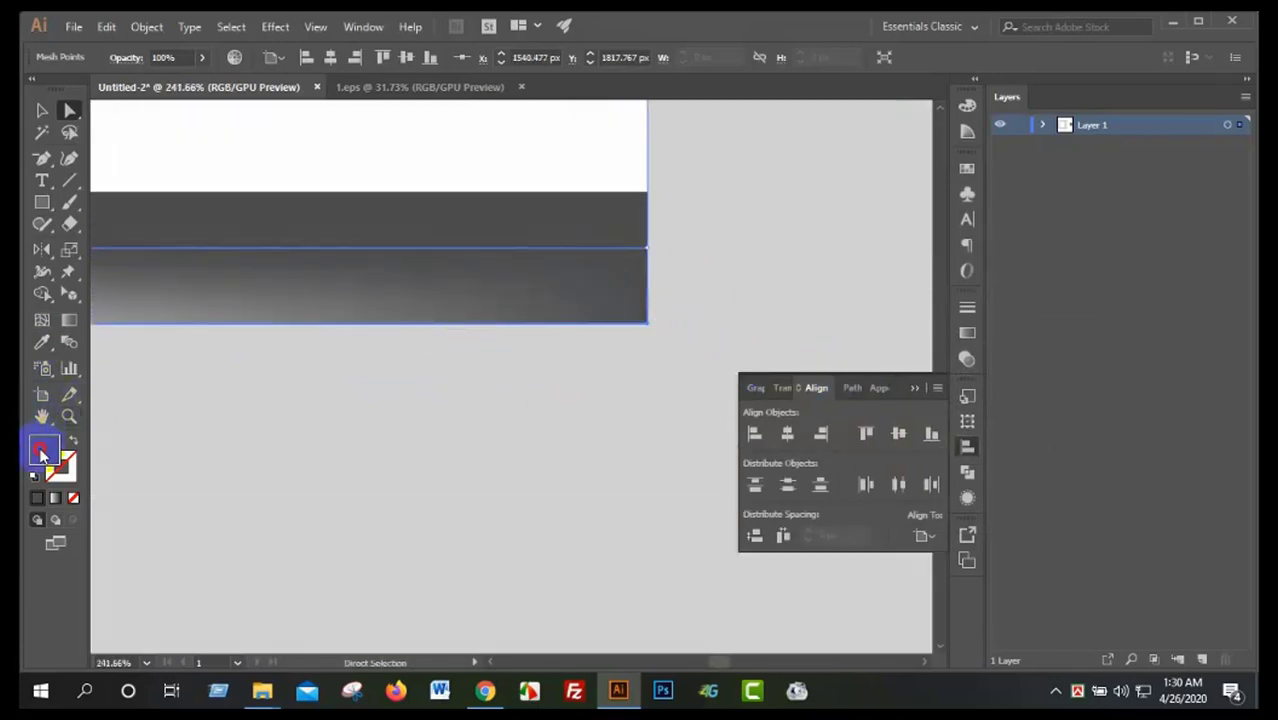
{"action": "left_click", "coordinate": [40, 455]}
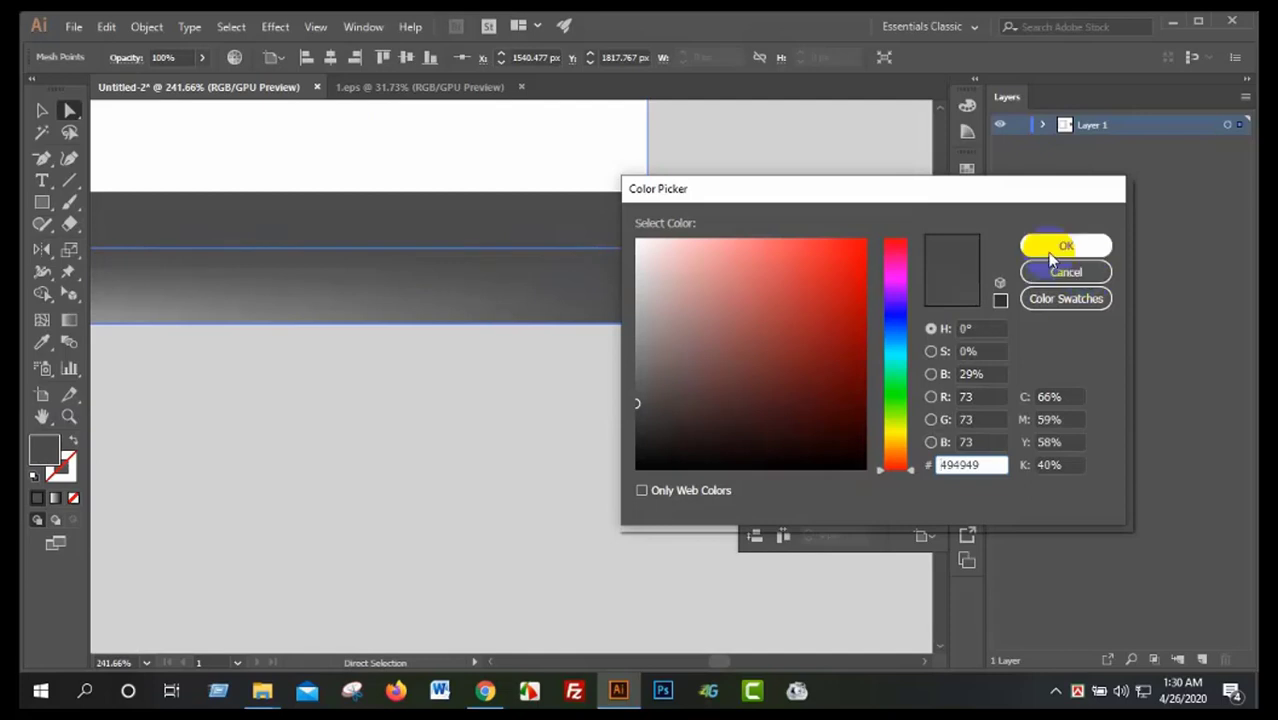
{"action": "left_click", "coordinate": [1068, 245]}
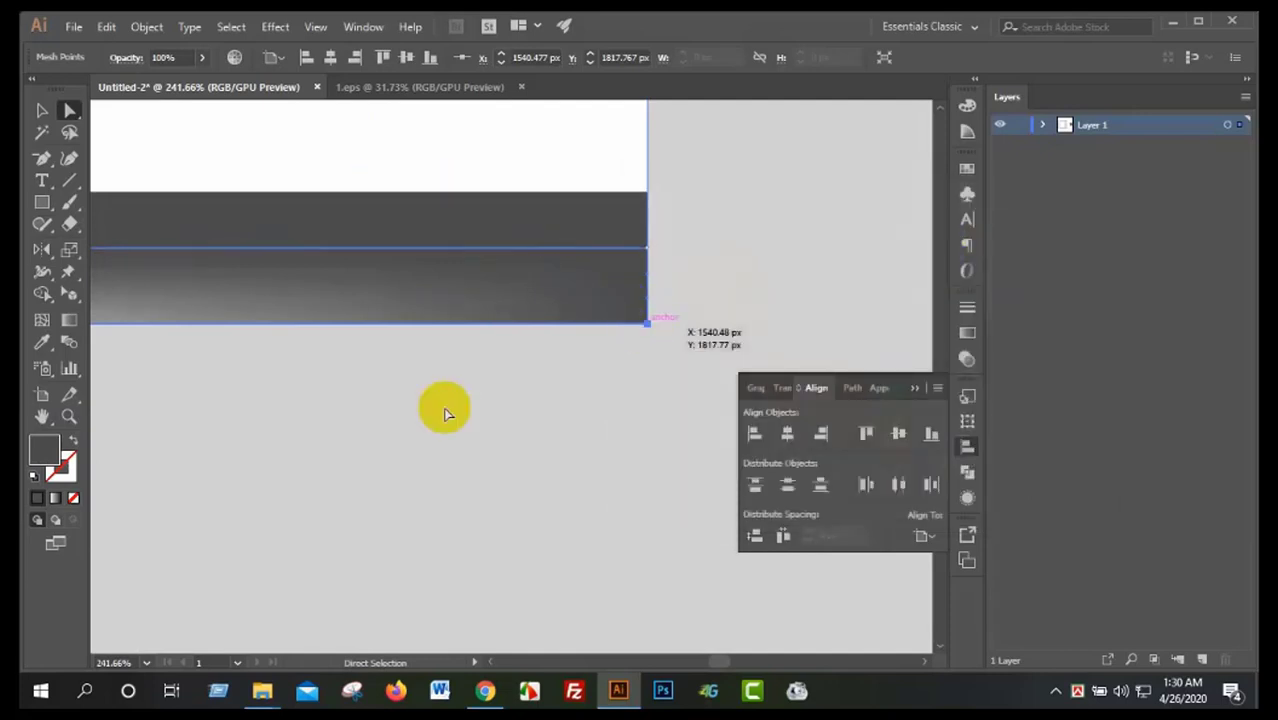
{"action": "double_click", "coordinate": [45, 451]}
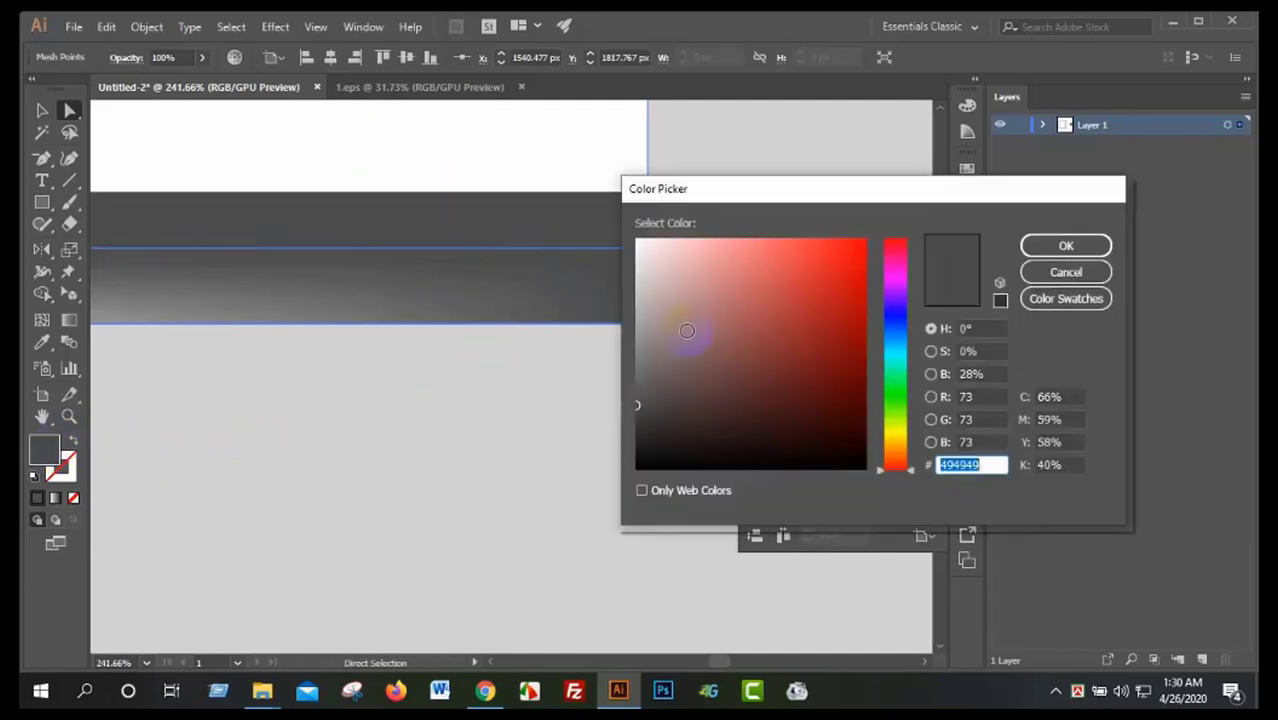
{"action": "left_click", "coordinate": [910, 260]}
{"action": "left_click", "coordinate": [660, 242]}
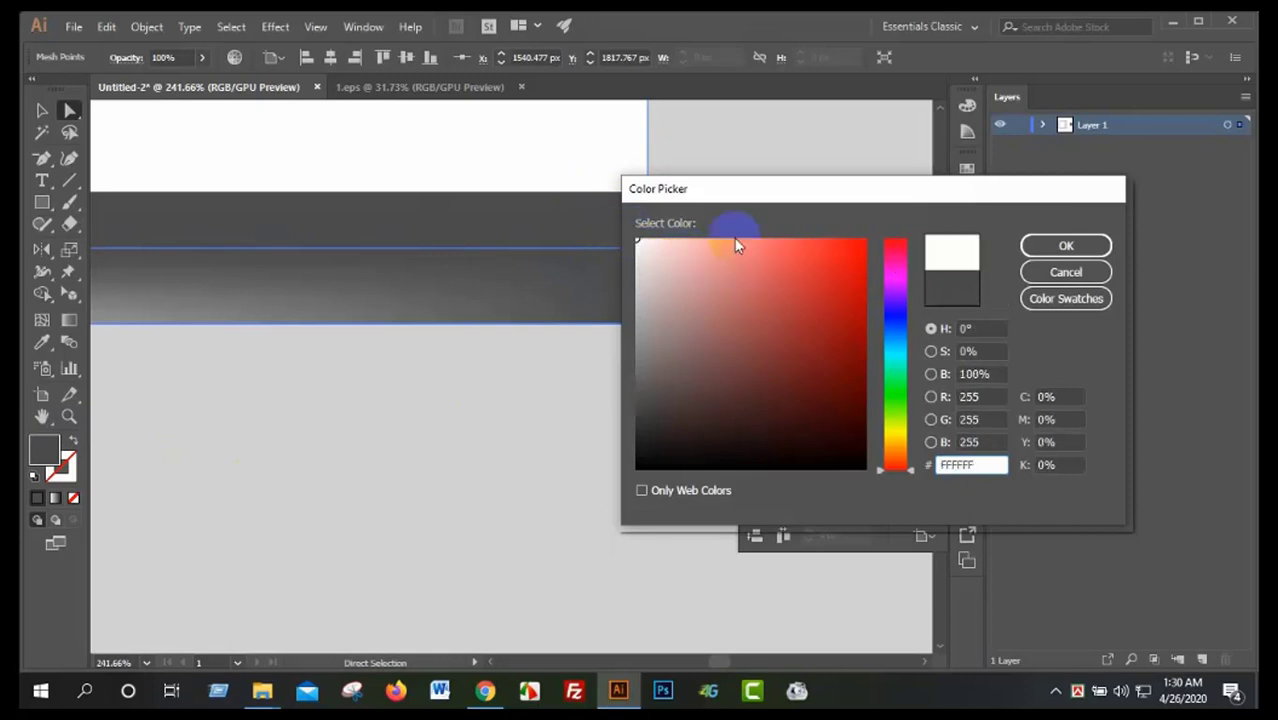
{"action": "left_click", "coordinate": [1066, 245]}
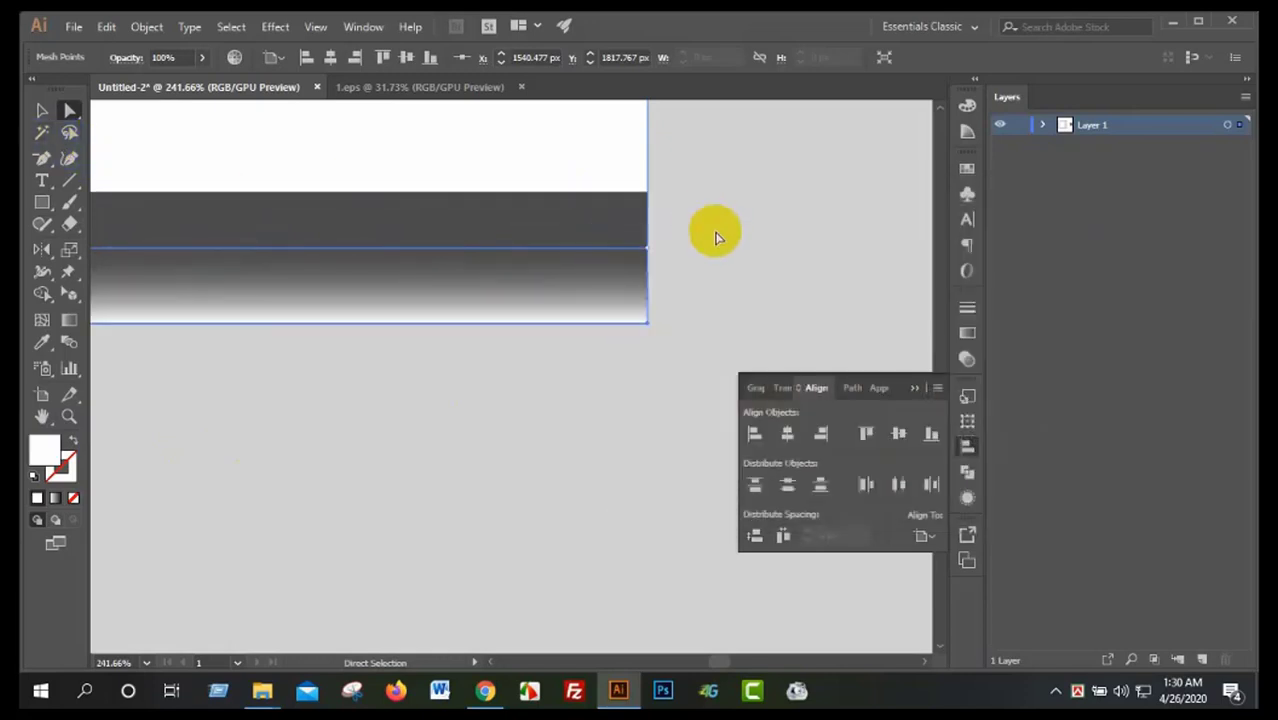
- Set the bottom bar's upper mesh point to mid grey 727272
{"action": "left_click", "coordinate": [650, 255]}
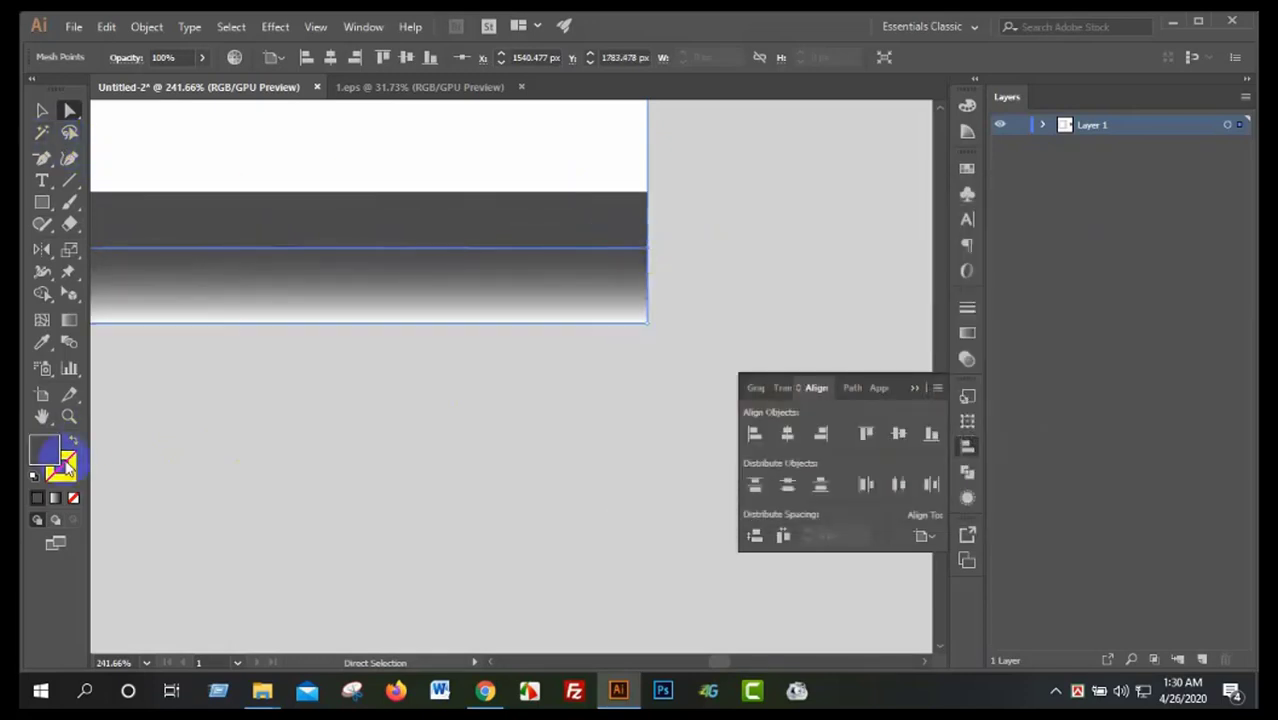
{"action": "double_click", "coordinate": [45, 462]}
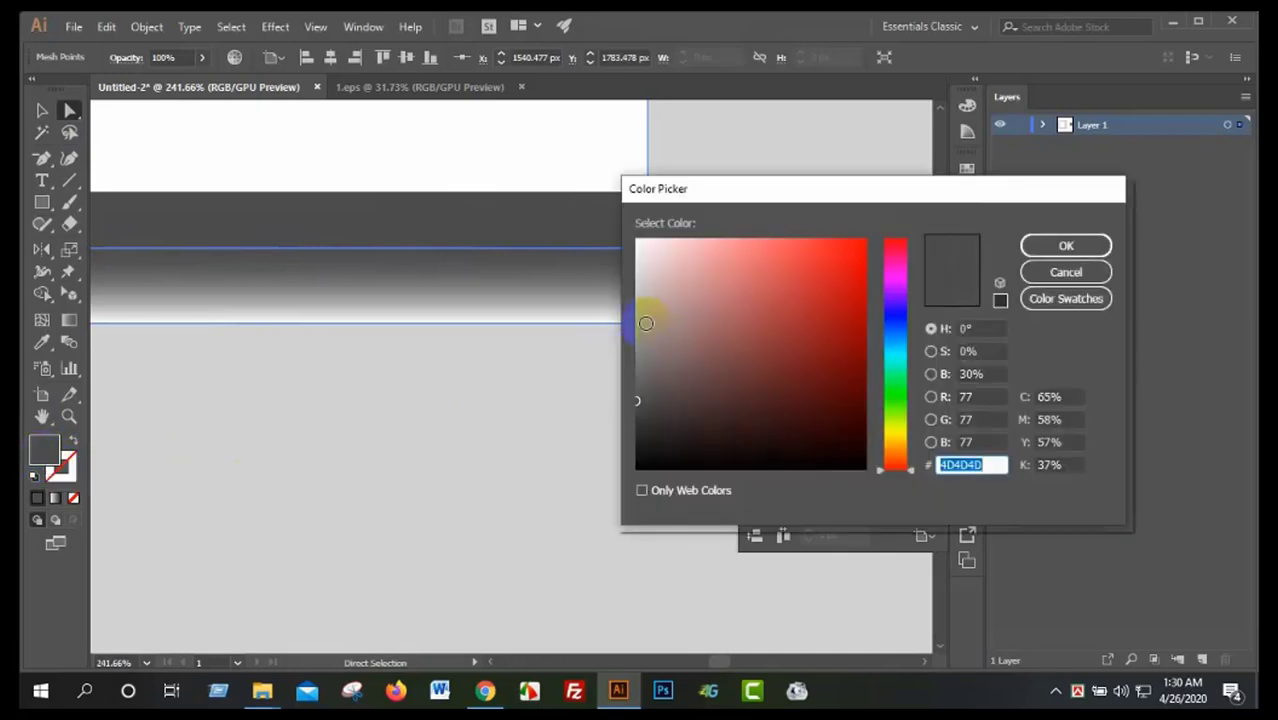
{"action": "left_click", "coordinate": [630, 310]}
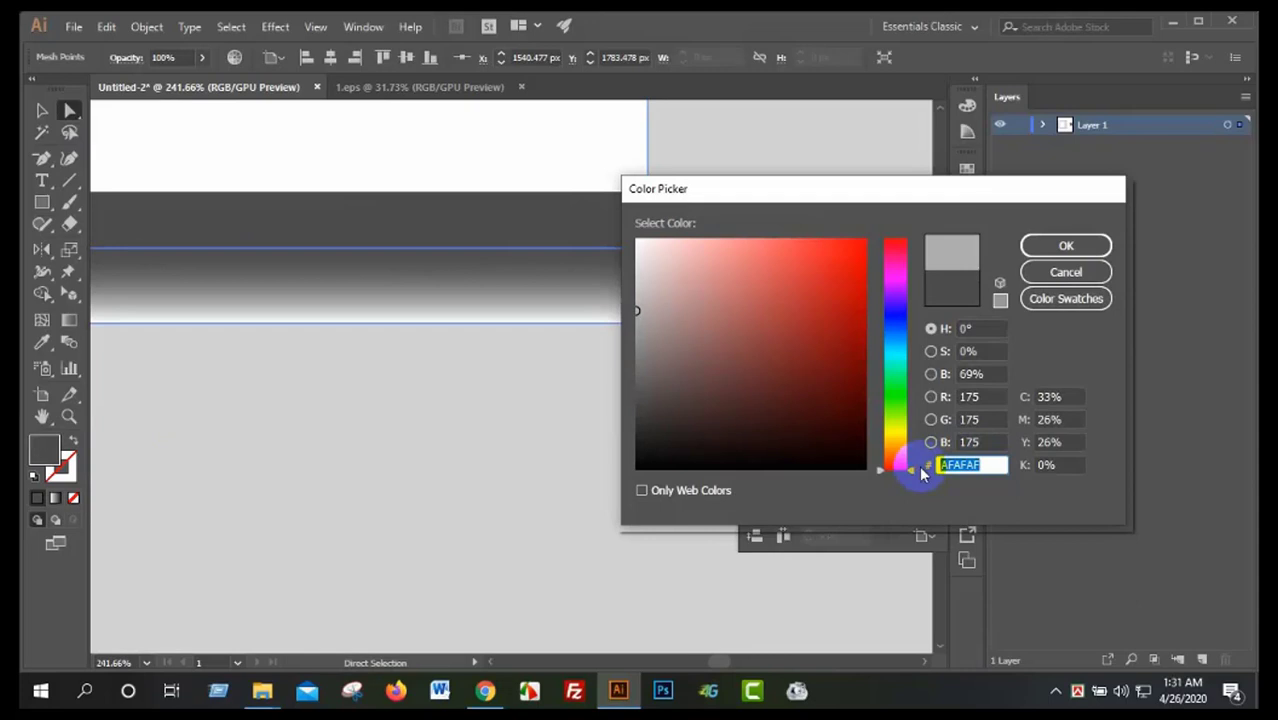
{"action": "left_click", "coordinate": [1066, 246]}
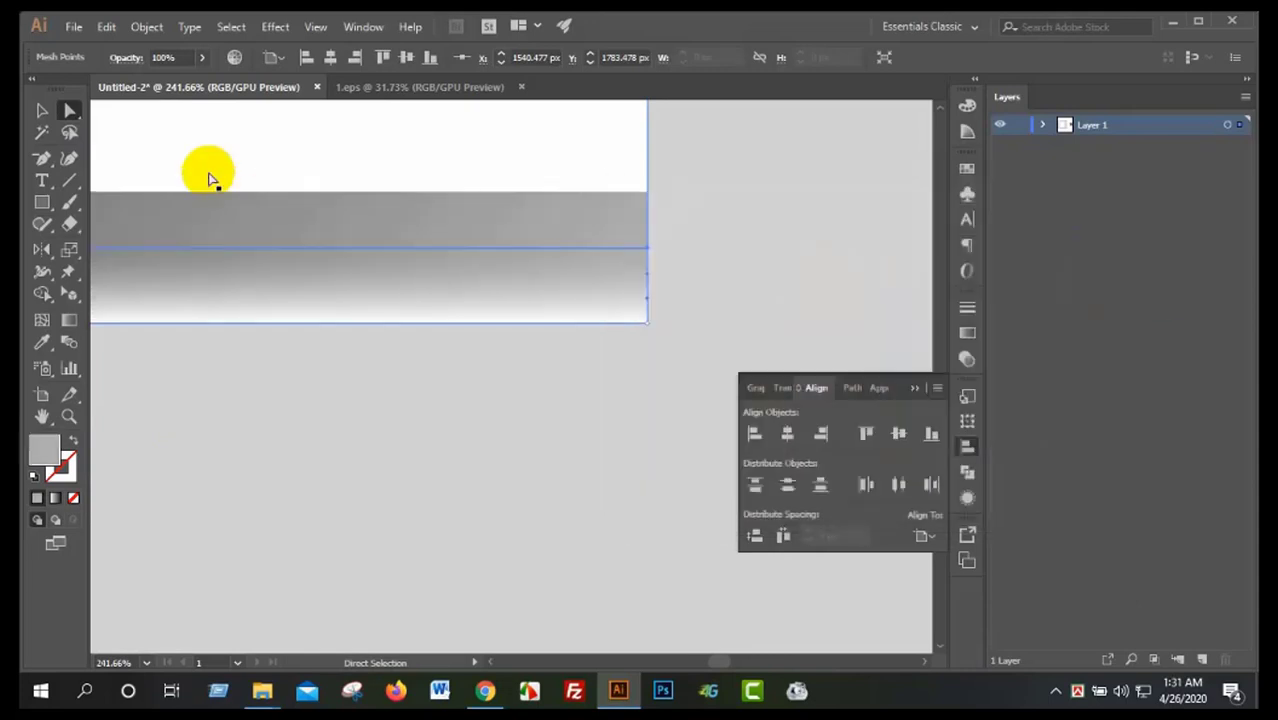
{"action": "left_click", "coordinate": [658, 296]}
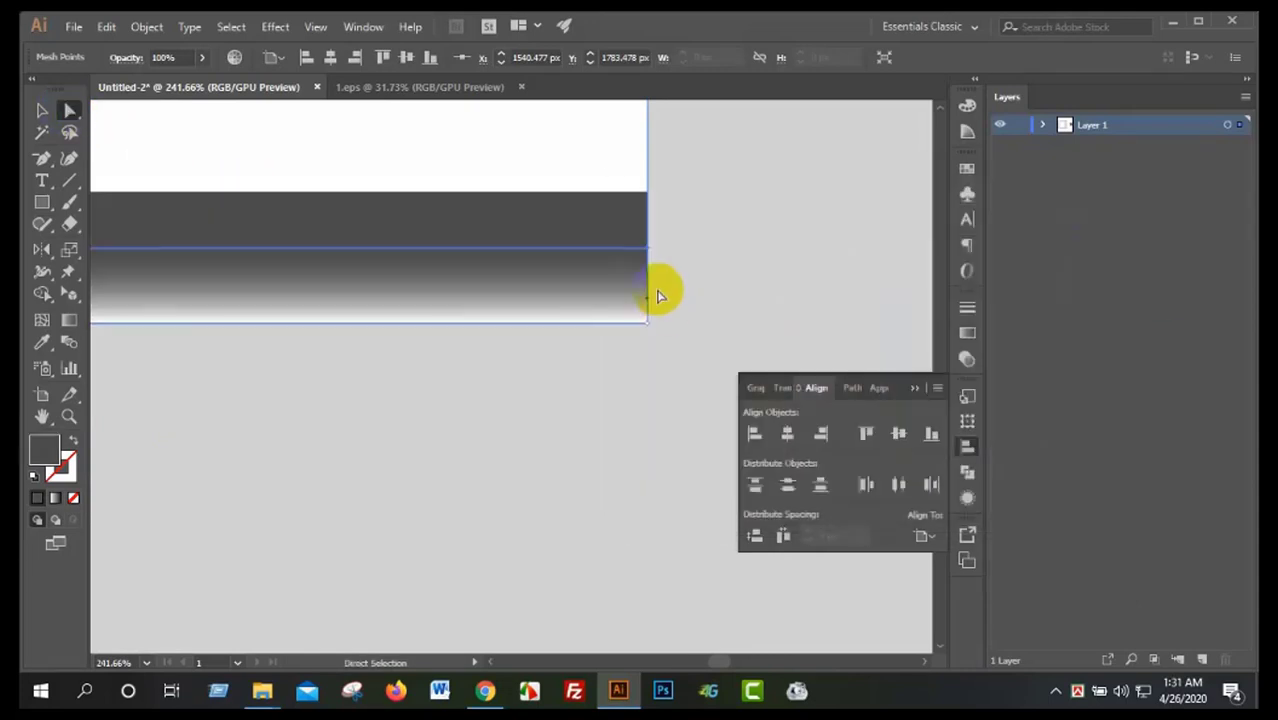
{"action": "double_click", "coordinate": [46, 456]}
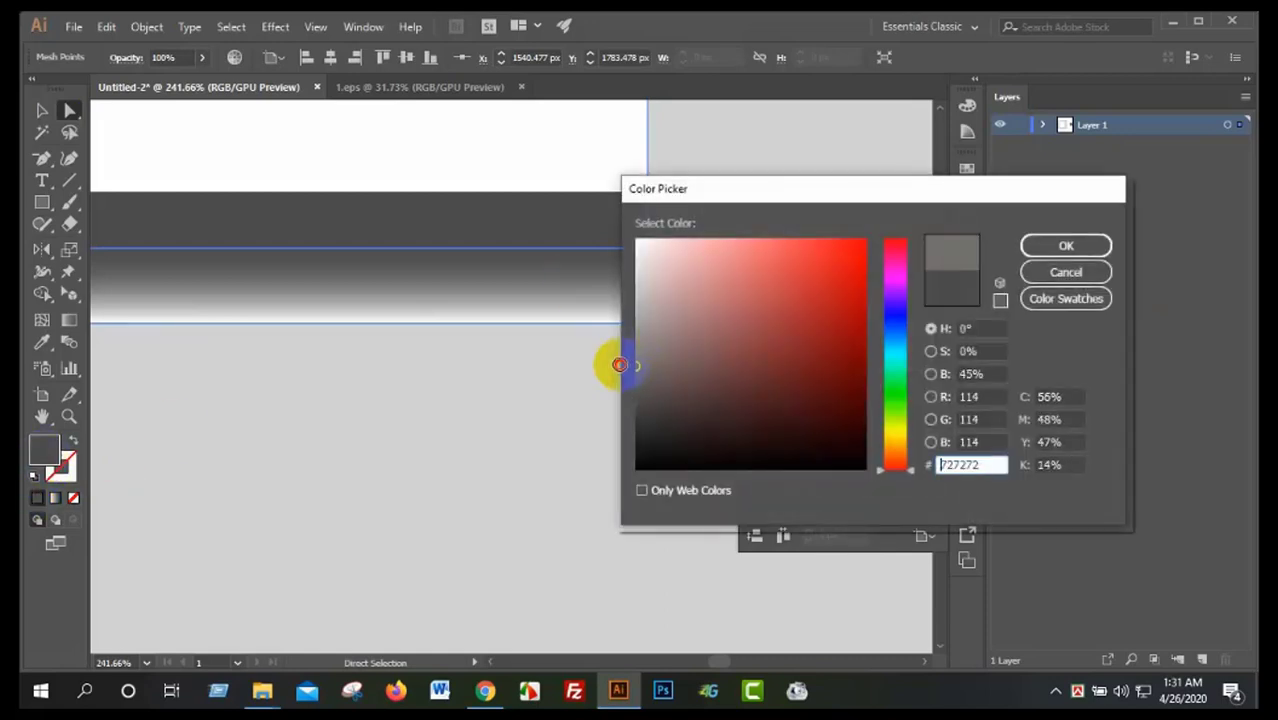
{"action": "left_click", "coordinate": [984, 466]}
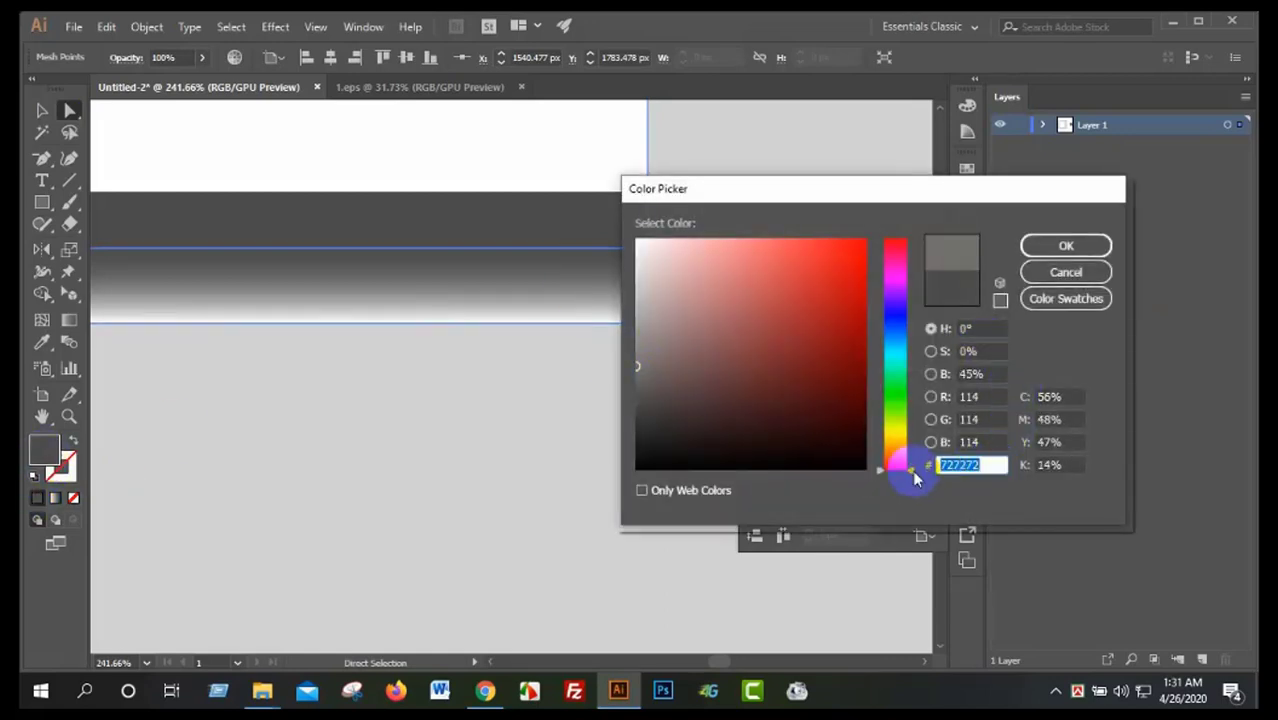
{"action": "left_click", "coordinate": [1066, 246]}
- Give the frame's bottom-left corner mesh point a lighter grey
{"action": "scroll", "coordinate": [508, 271], "scroll_direction": "down", "scroll_amount": 2}
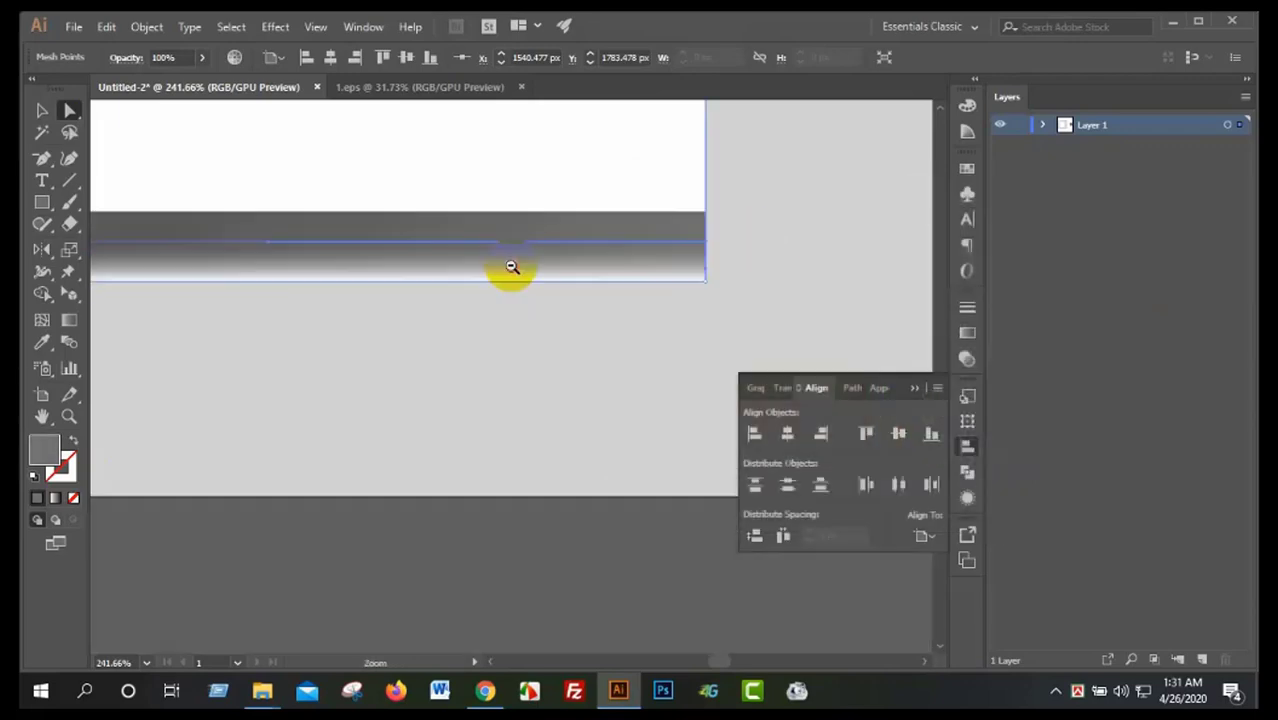
{"action": "scroll", "coordinate": [308, 268], "scroll_direction": "down", "scroll_amount": 2}
{"action": "scroll", "coordinate": [465, 262], "scroll_direction": "down", "scroll_amount": 2}
{"action": "left_click", "coordinate": [557, 330]}
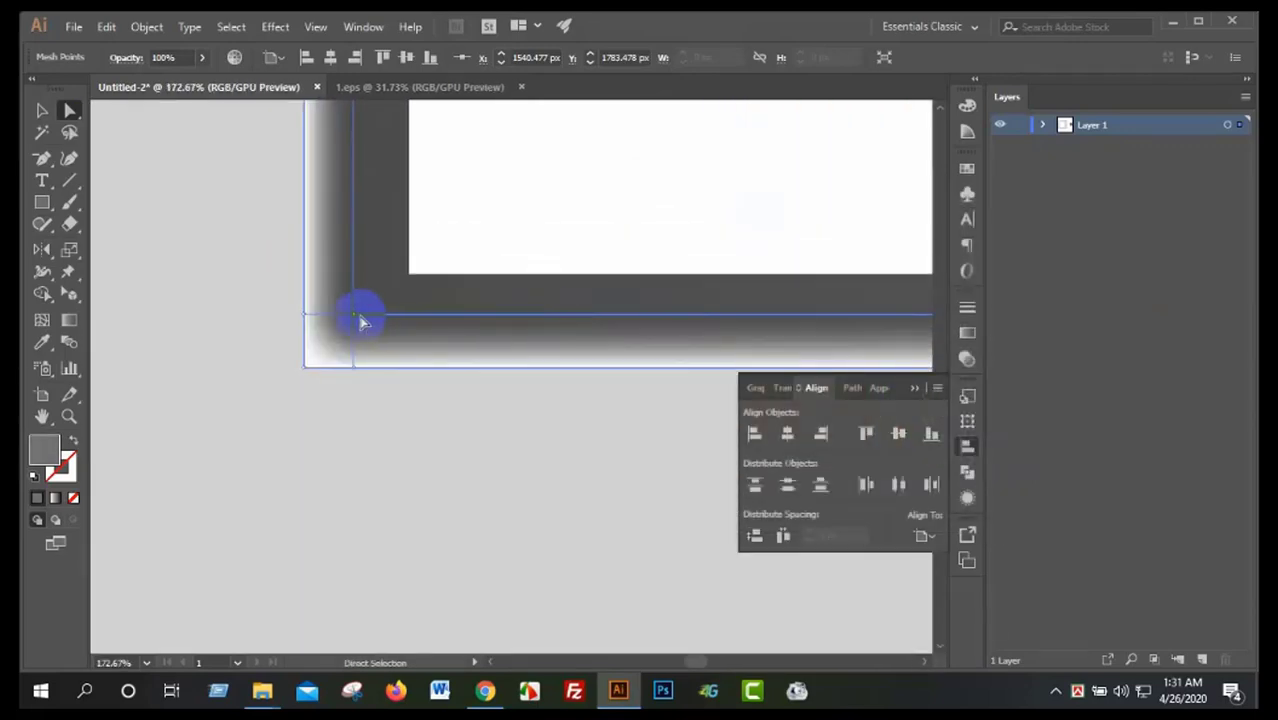
{"action": "left_click_drag", "start_coordinate": [359, 320], "coordinate": [359, 320]}
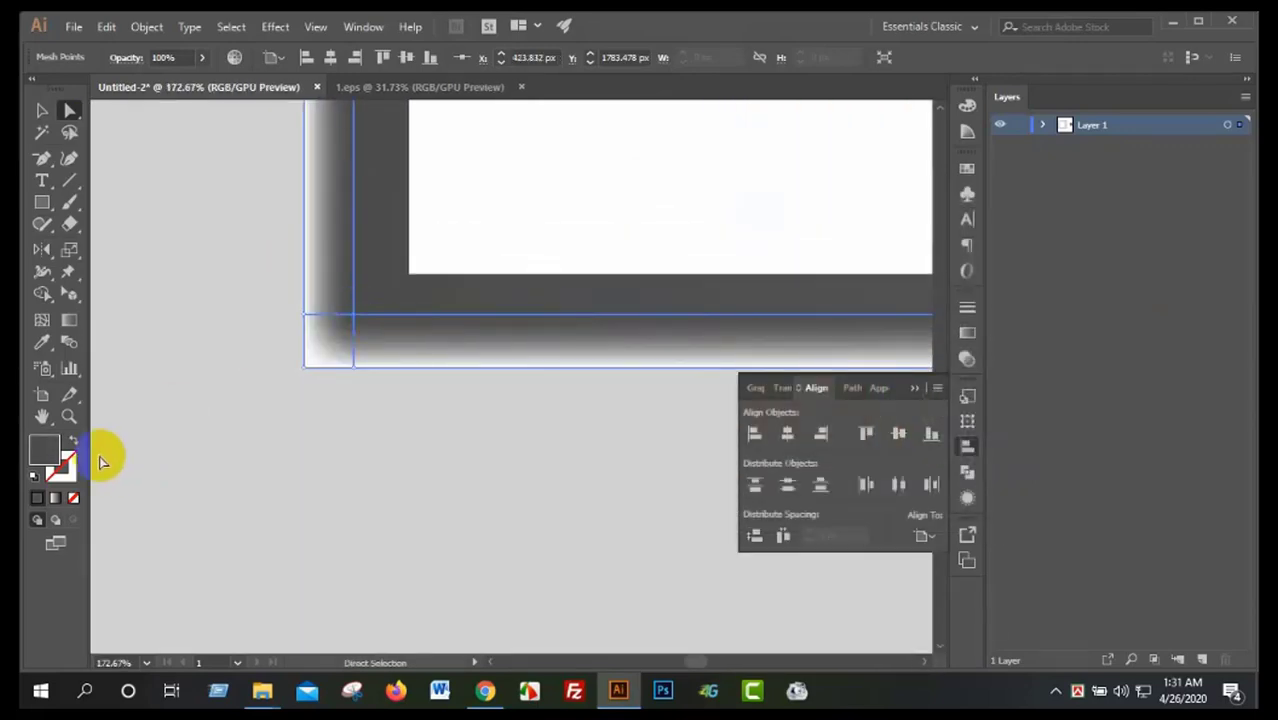
{"action": "double_click", "coordinate": [46, 455]}
{"action": "type", "text": "727272"}
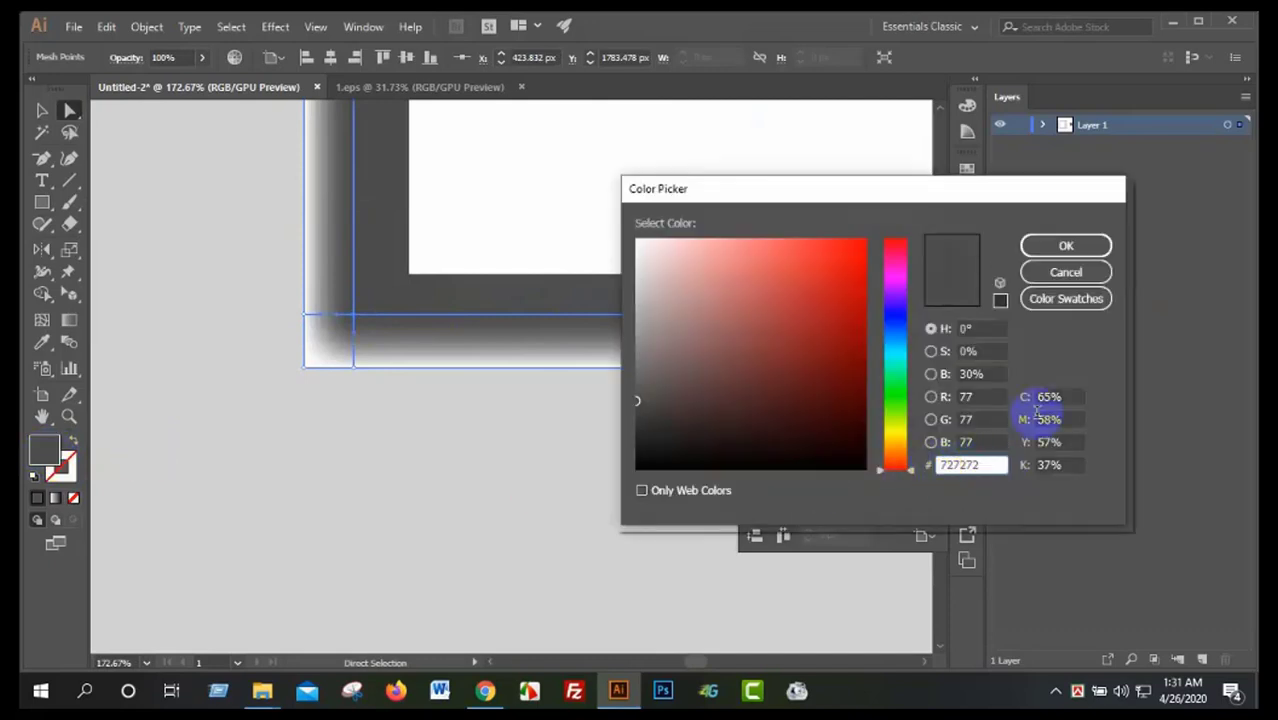
{"action": "left_click", "coordinate": [1066, 245]}
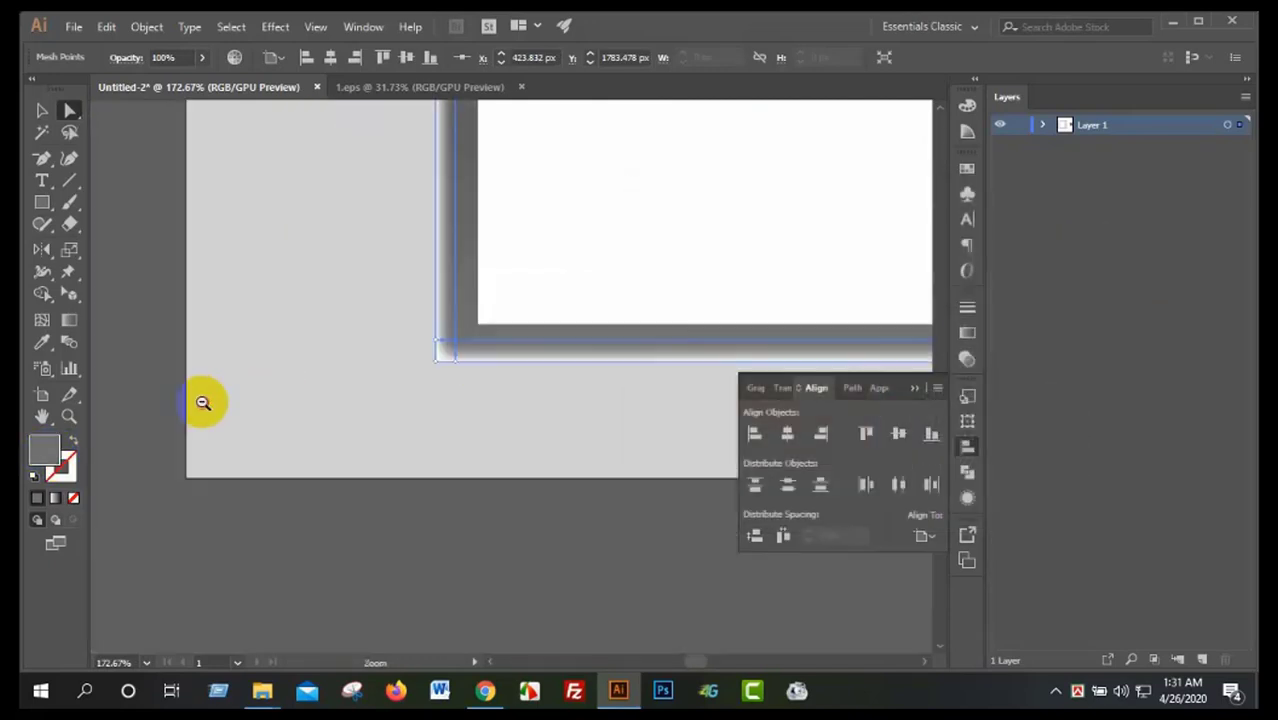
- Set the left bar's top mesh point to grey 727272, then zoom out to the whole letterhead
{"action": "left_click_drag", "start_coordinate": [203, 402], "coordinate": [365, 571]}
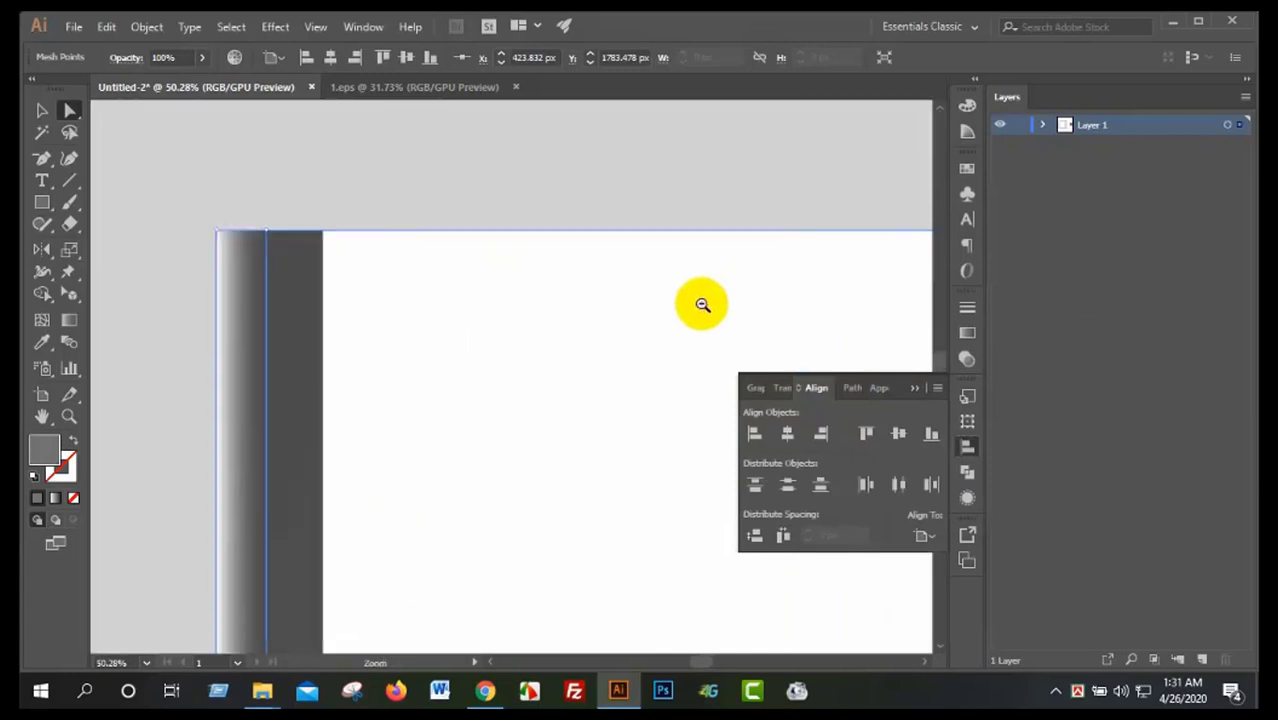
{"action": "left_click", "coordinate": [55, 443]}
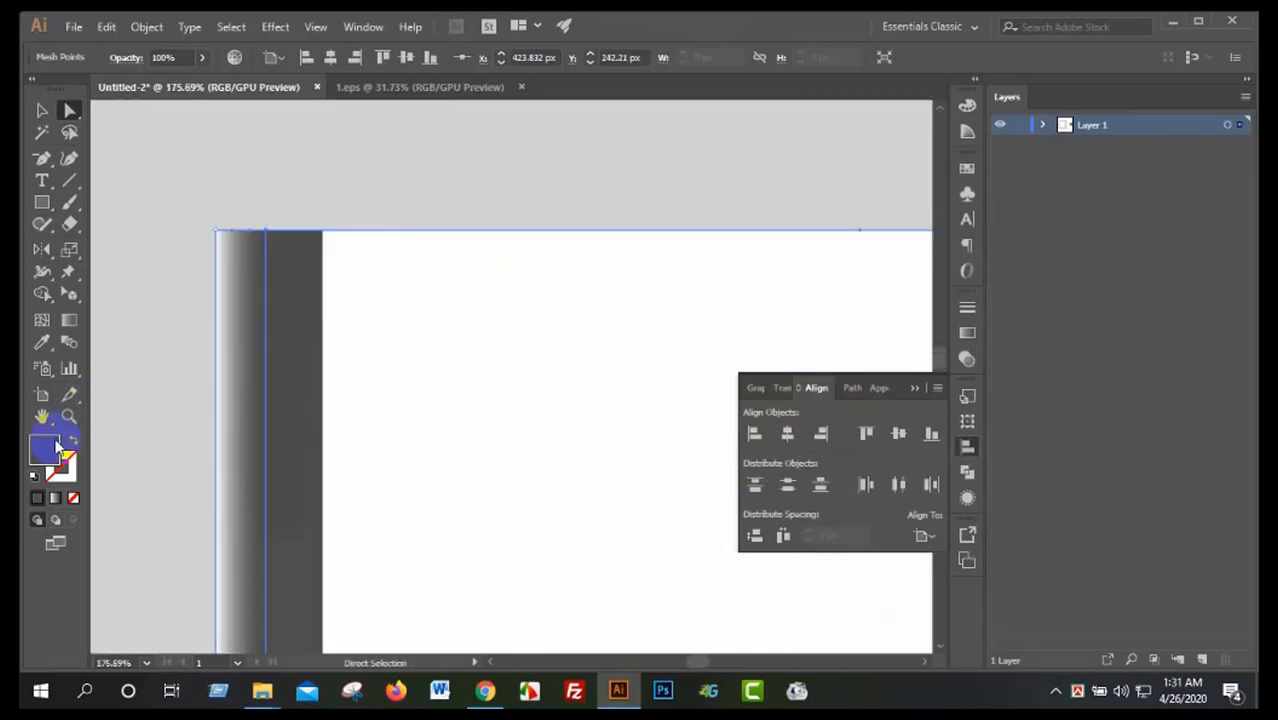
{"action": "type", "text": "727272"}
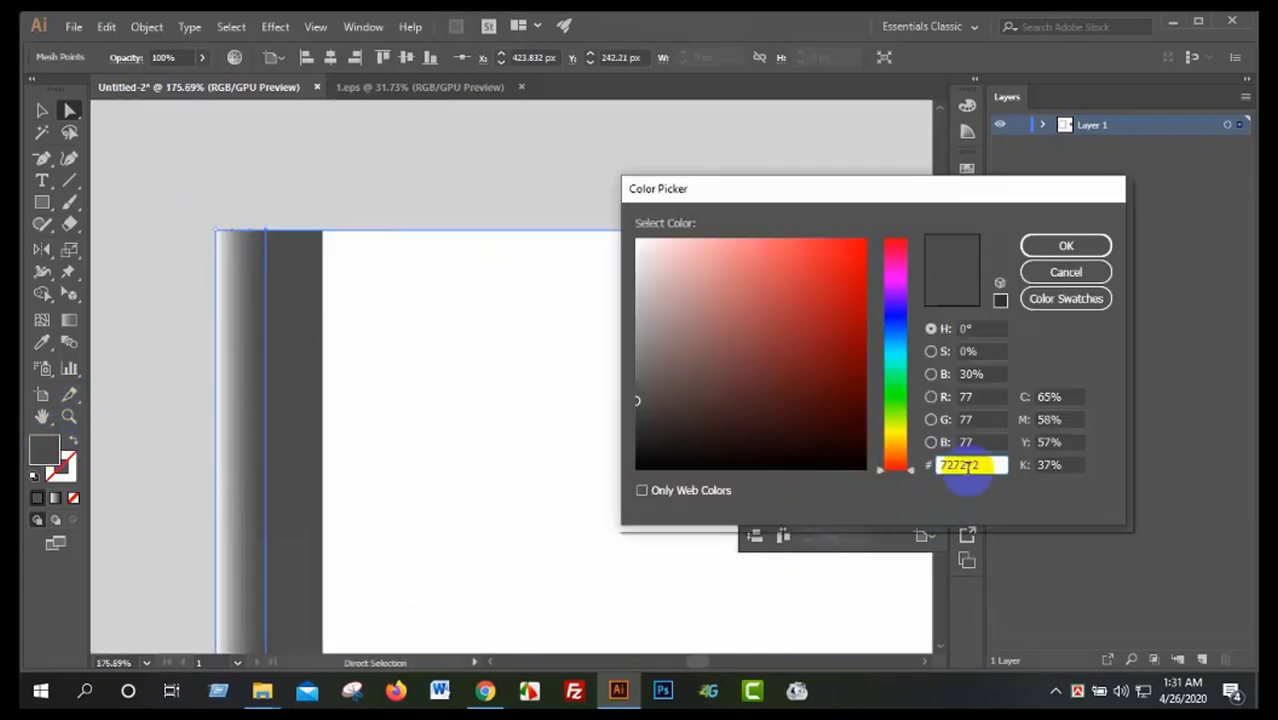
{"action": "left_click", "coordinate": [1066, 245]}
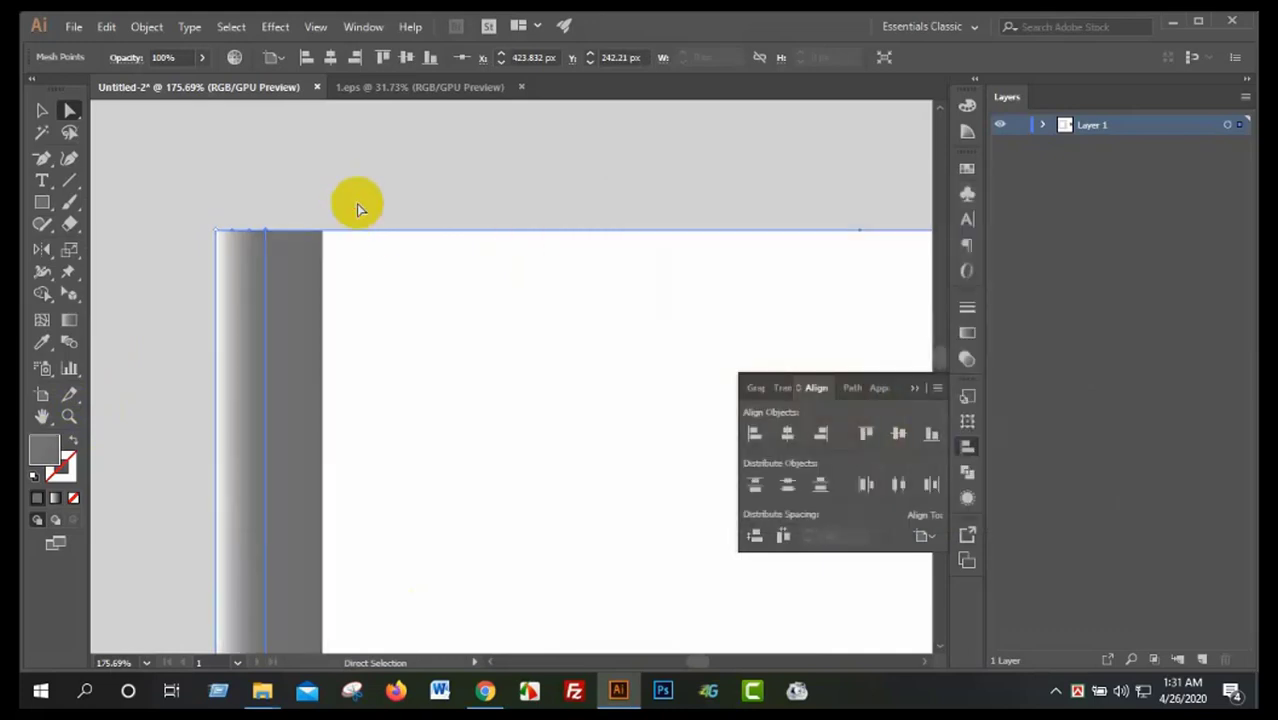
{"action": "key", "text": "z"}
{"action": "left_click_drag", "start_coordinate": [541, 200], "coordinate": [141, 257]}
- Set the shadow group's blend mode to Multiply
{"action": "left_click_drag", "start_coordinate": [260, 302], "coordinate": [471, 447]}
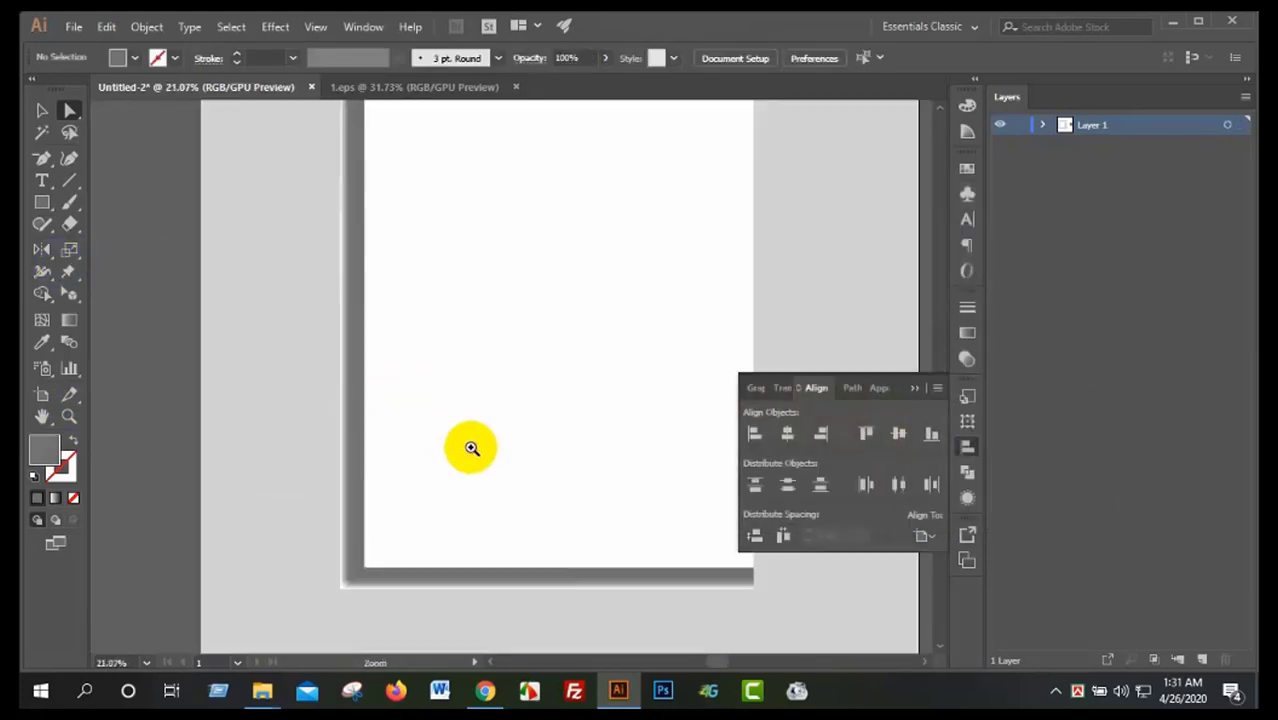
{"action": "key", "text": "a"}
{"action": "scroll", "coordinate": [300, 314], "scroll_direction": "down", "scroll_amount": 1}
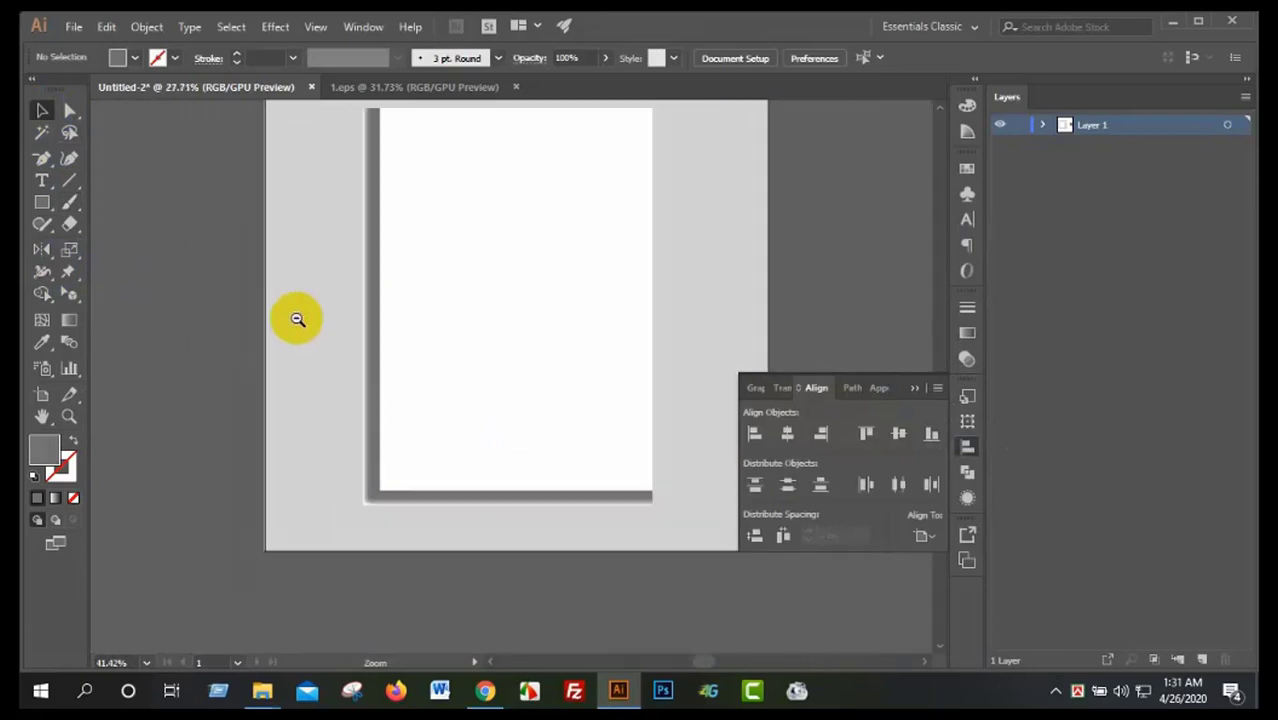
{"action": "left_click", "coordinate": [367, 410]}
{"action": "key", "text": "v"}
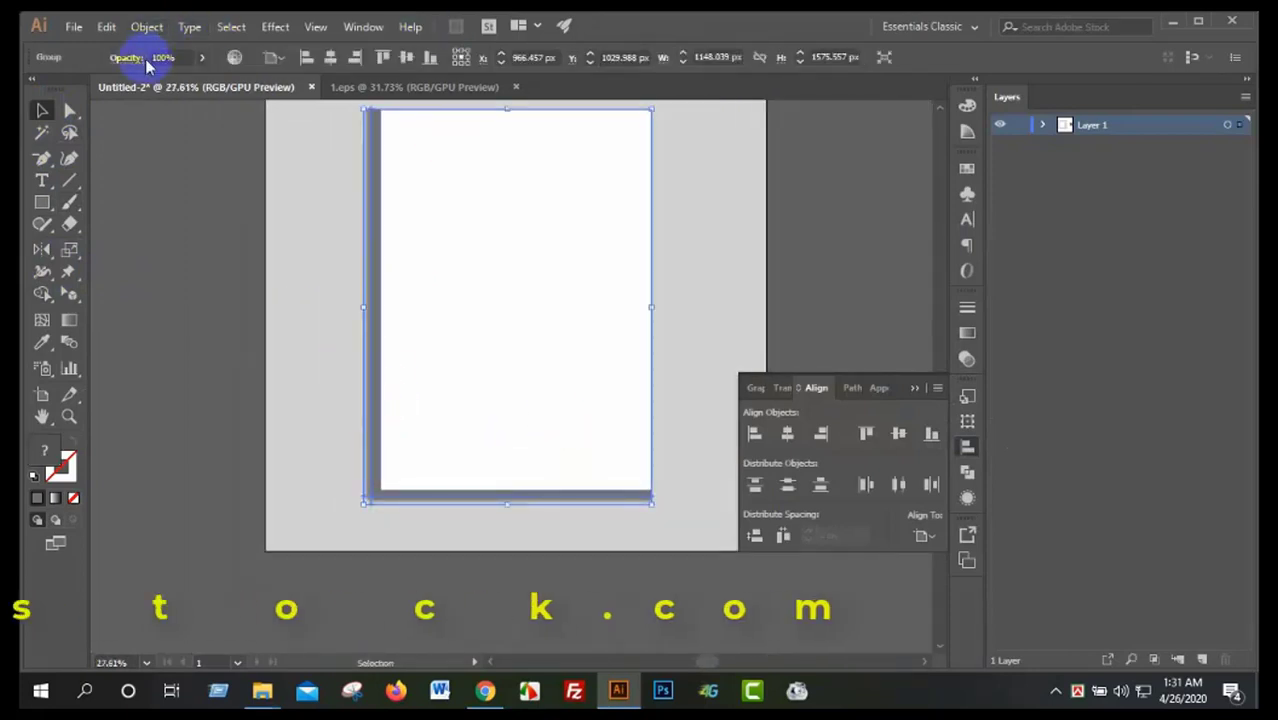
{"action": "left_click", "coordinate": [126, 57]}
{"action": "left_click", "coordinate": [101, 89]}
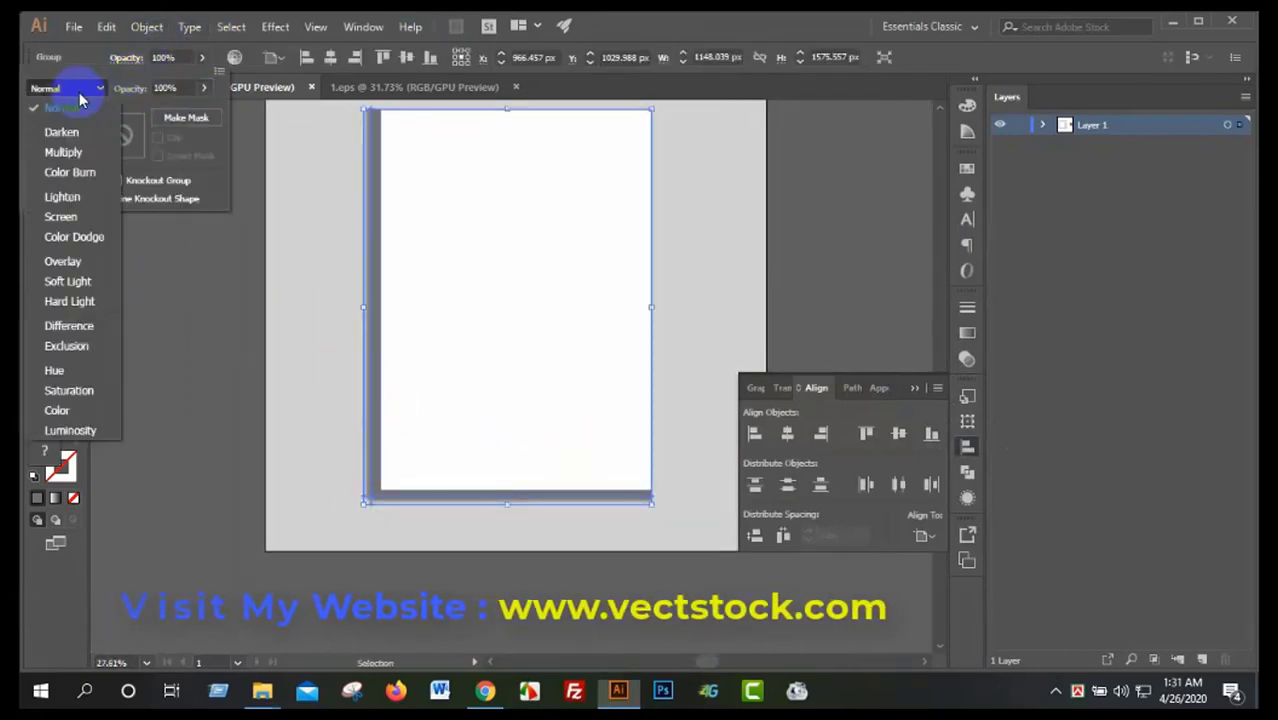
{"action": "left_click", "coordinate": [62, 151]}
{"action": "left_click", "coordinate": [110, 351]}
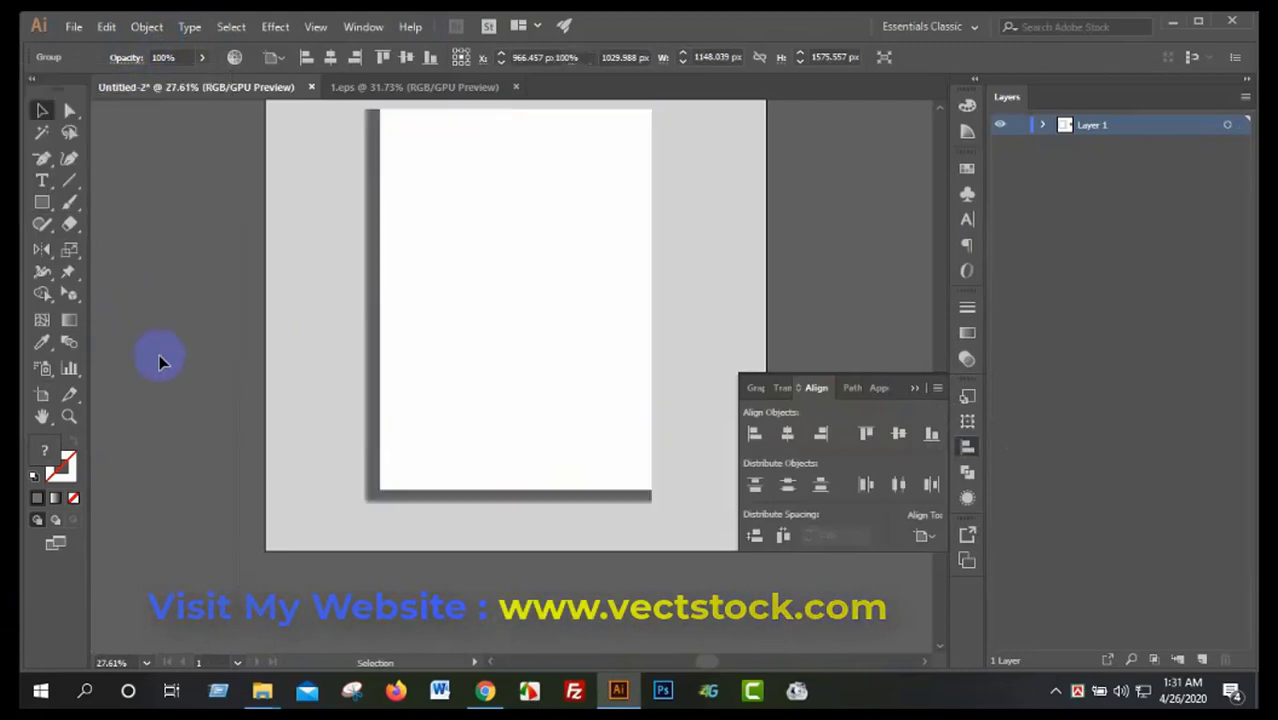
- Lower the shadow group's opacity so only a faint grey shadow remains
{"action": "mouse_move", "coordinate": [413, 417]}
{"action": "left_mouse_down"}
{"action": "mouse_move", "coordinate": [478, 459]}
{"action": "mouse_move", "coordinate": [371, 499]}
{"action": "left_mouse_up"}
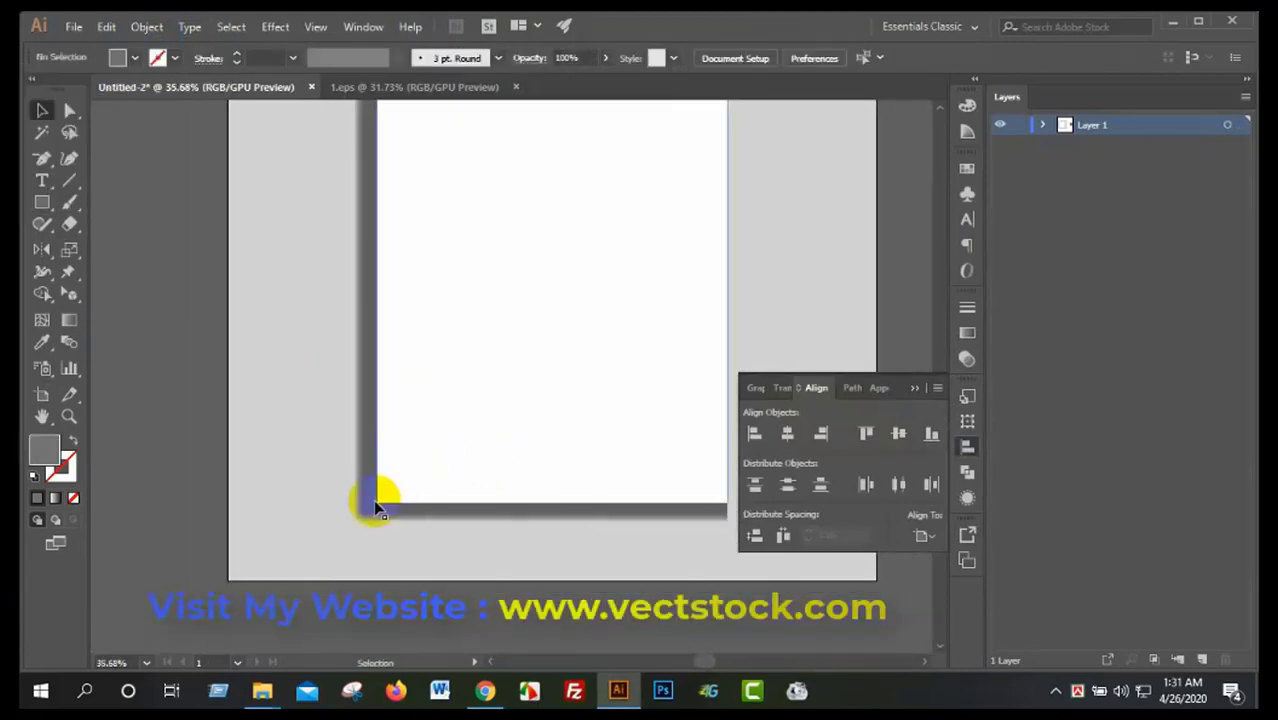
{"action": "key", "text": "v"}
{"action": "left_click", "coordinate": [365, 508]}
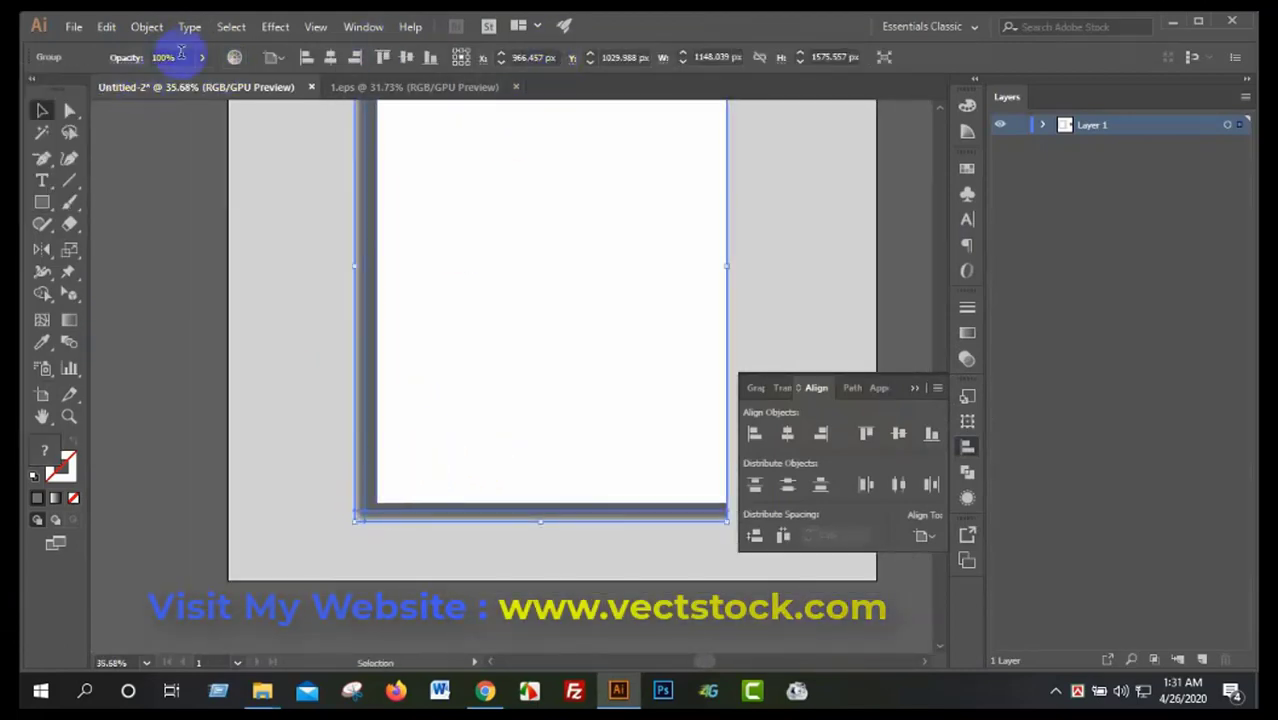
{"action": "left_click", "coordinate": [200, 57]}
{"action": "left_click_drag", "start_coordinate": [165, 80], "coordinate": [144, 80]}
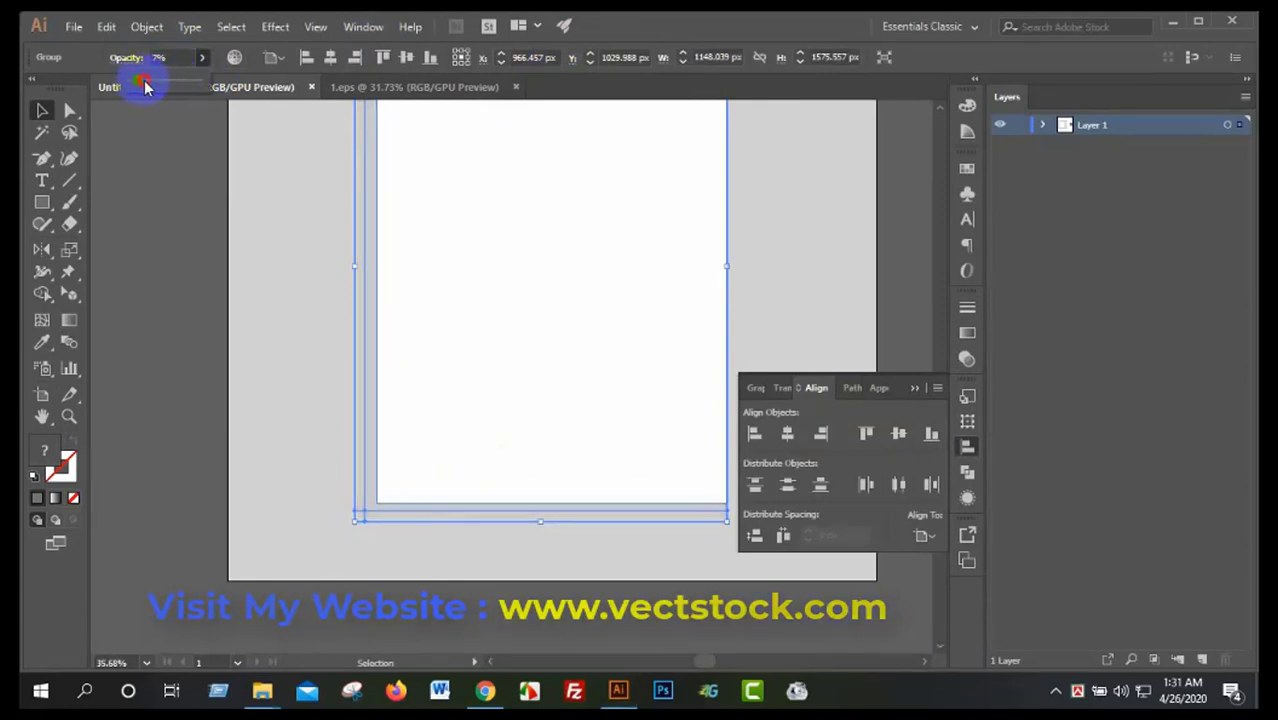
{"action": "left_click", "coordinate": [120, 294]}
{"action": "key", "text": "z"}
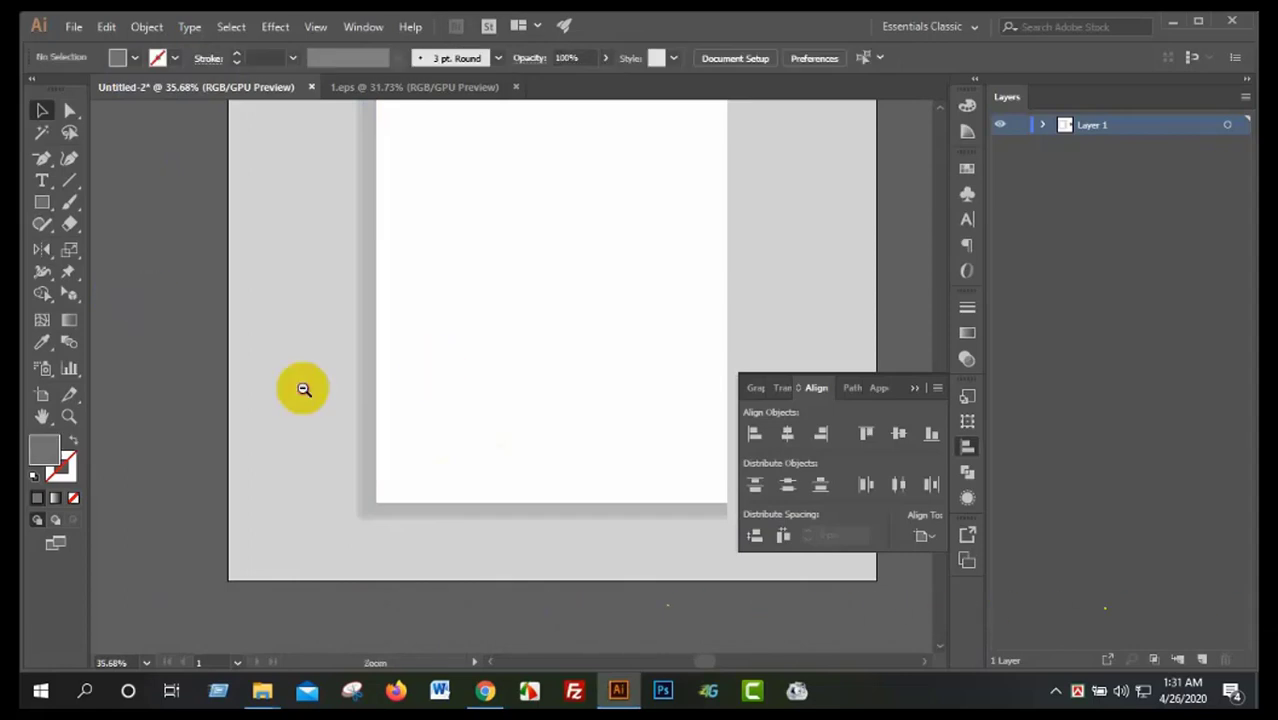
{"action": "left_click", "coordinate": [302, 388], "text": "alt"}
{"action": "left_click_drag", "start_coordinate": [280, 400], "coordinate": [545, 422]}
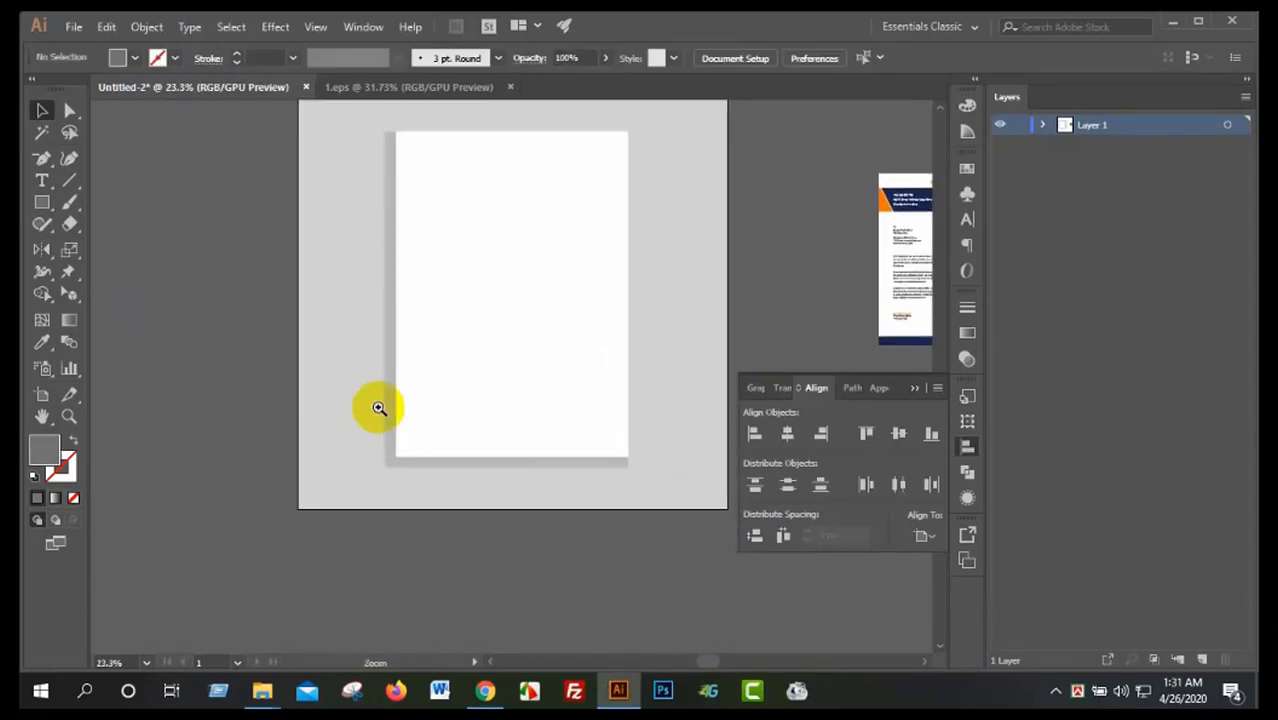
- Pull the shadow's bottom-left corner anchor up and inward
{"action": "left_click", "coordinate": [366, 470], "text": "ctrl"}
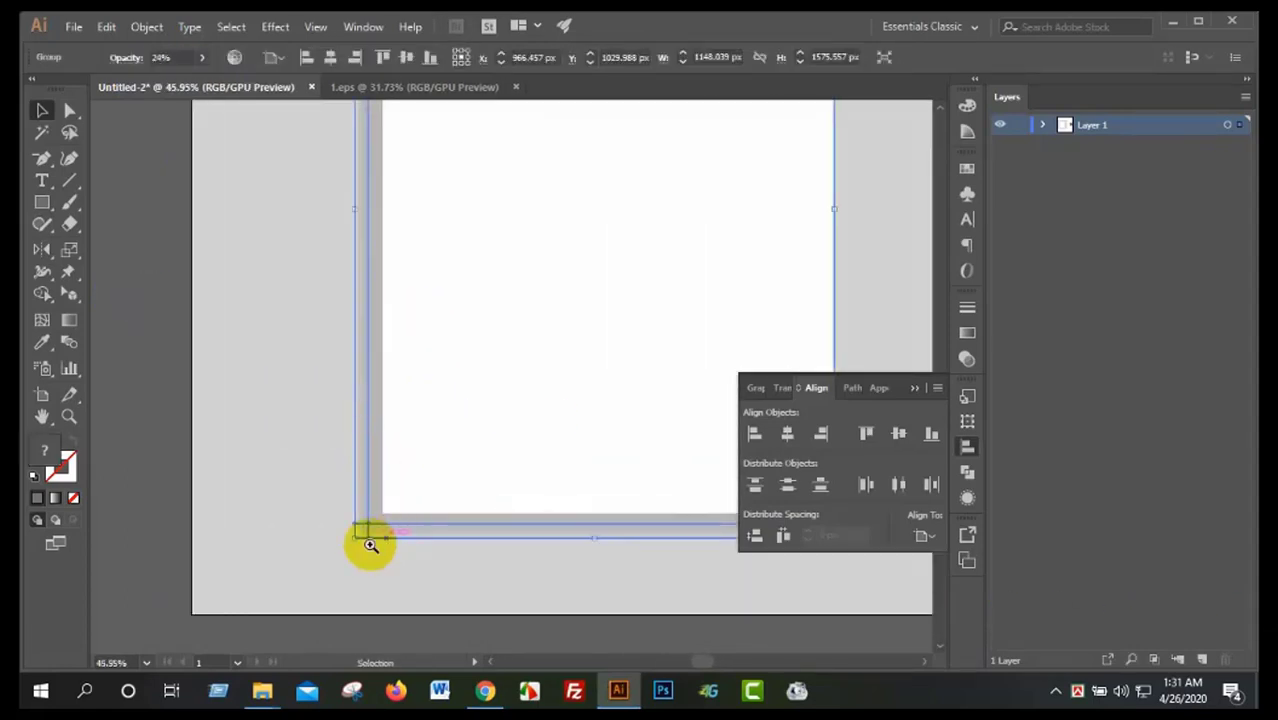
{"action": "mouse_move", "coordinate": [371, 543]}
{"action": "left_mouse_down"}
{"action": "mouse_move", "coordinate": [714, 560]}
{"action": "mouse_move", "coordinate": [330, 517]}
{"action": "left_mouse_up"}
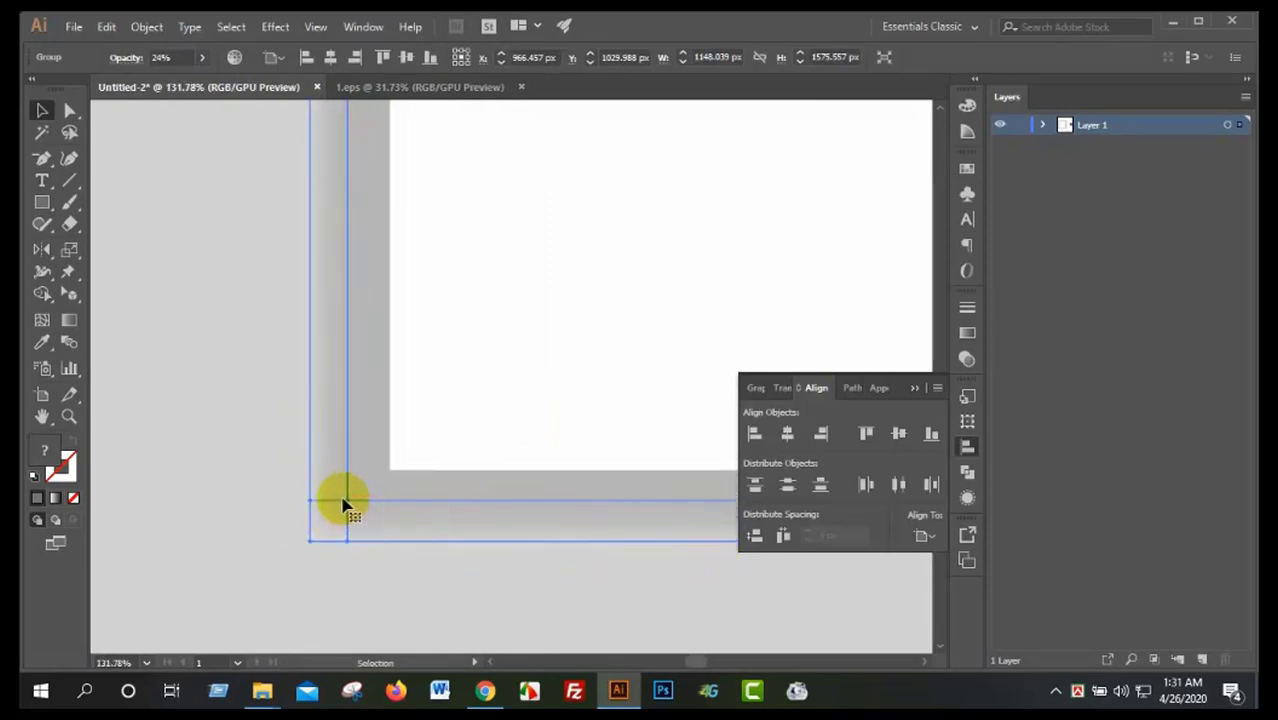
{"action": "left_click", "coordinate": [70, 110]}
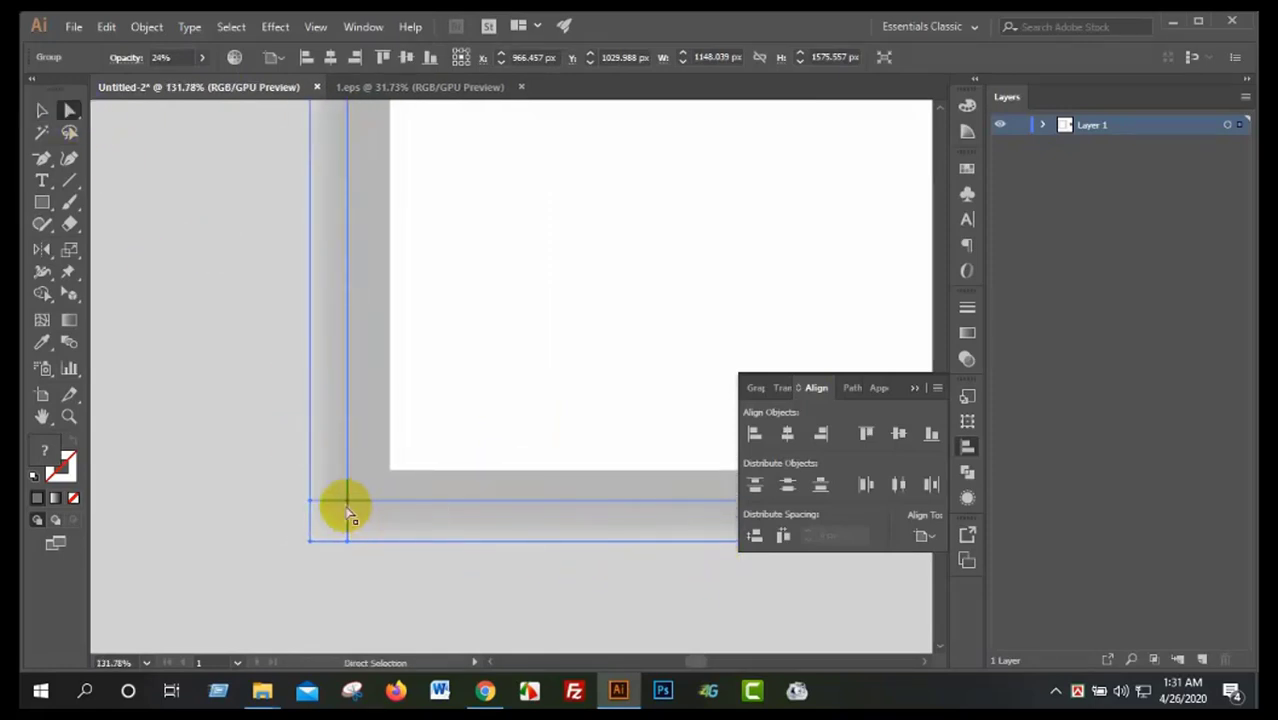
{"action": "left_click_drag", "start_coordinate": [348, 503], "coordinate": [369, 486]}
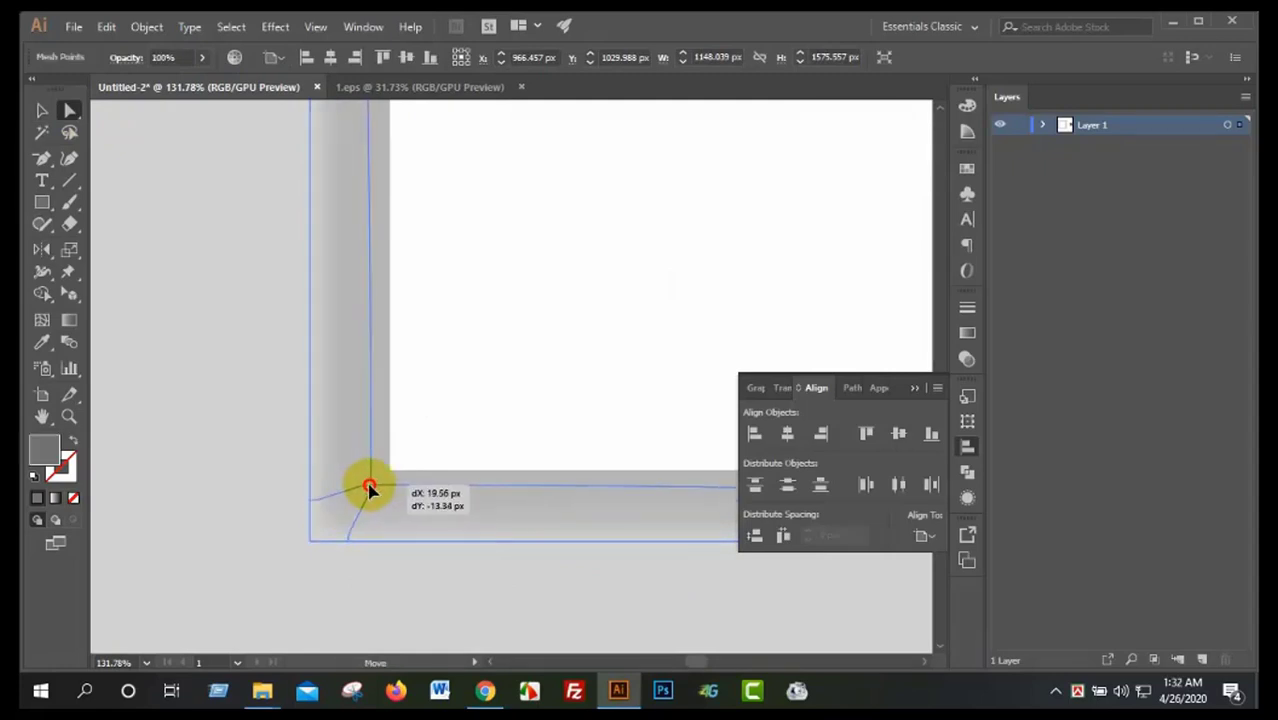
{"action": "left_click_drag", "start_coordinate": [459, 448], "coordinate": [231, 413]}
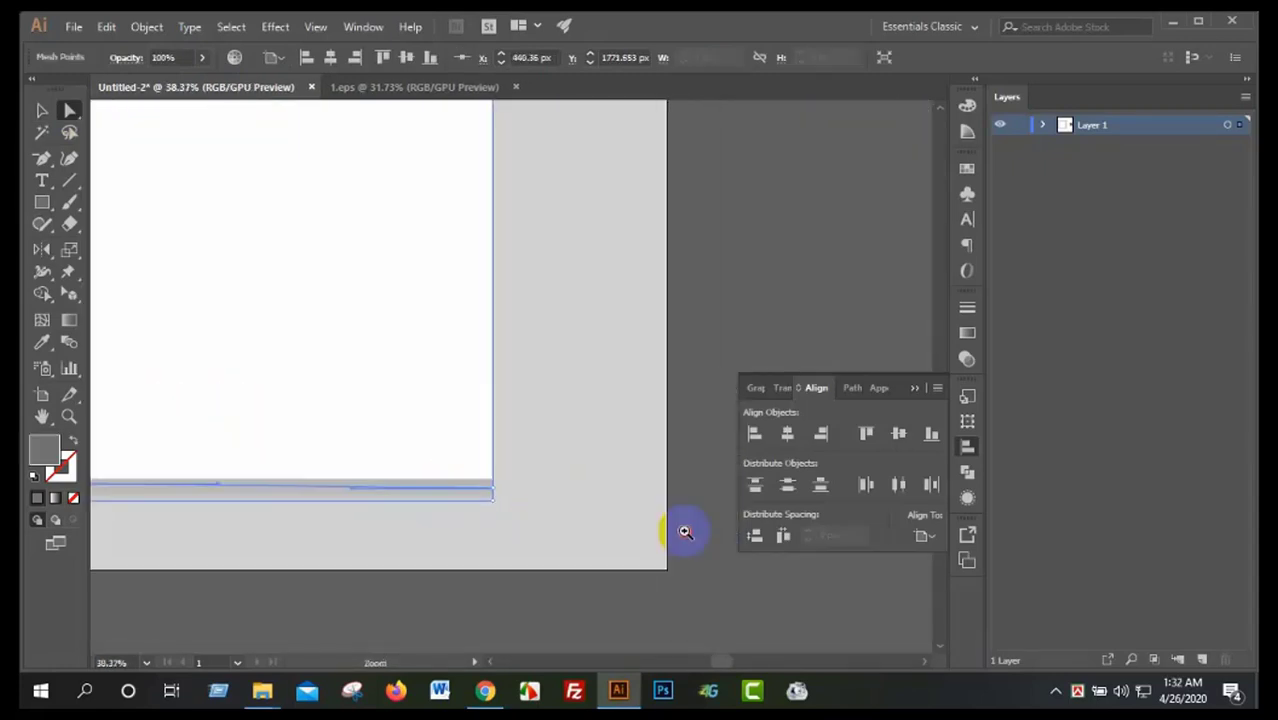
- Move the shadow's top-left corner right, flush with the page's top edge
{"action": "mouse_move", "coordinate": [685, 528]}
{"action": "left_mouse_down"}
{"action": "mouse_move", "coordinate": [502, 430]}
{"action": "mouse_move", "coordinate": [259, 433]}
{"action": "left_mouse_up"}
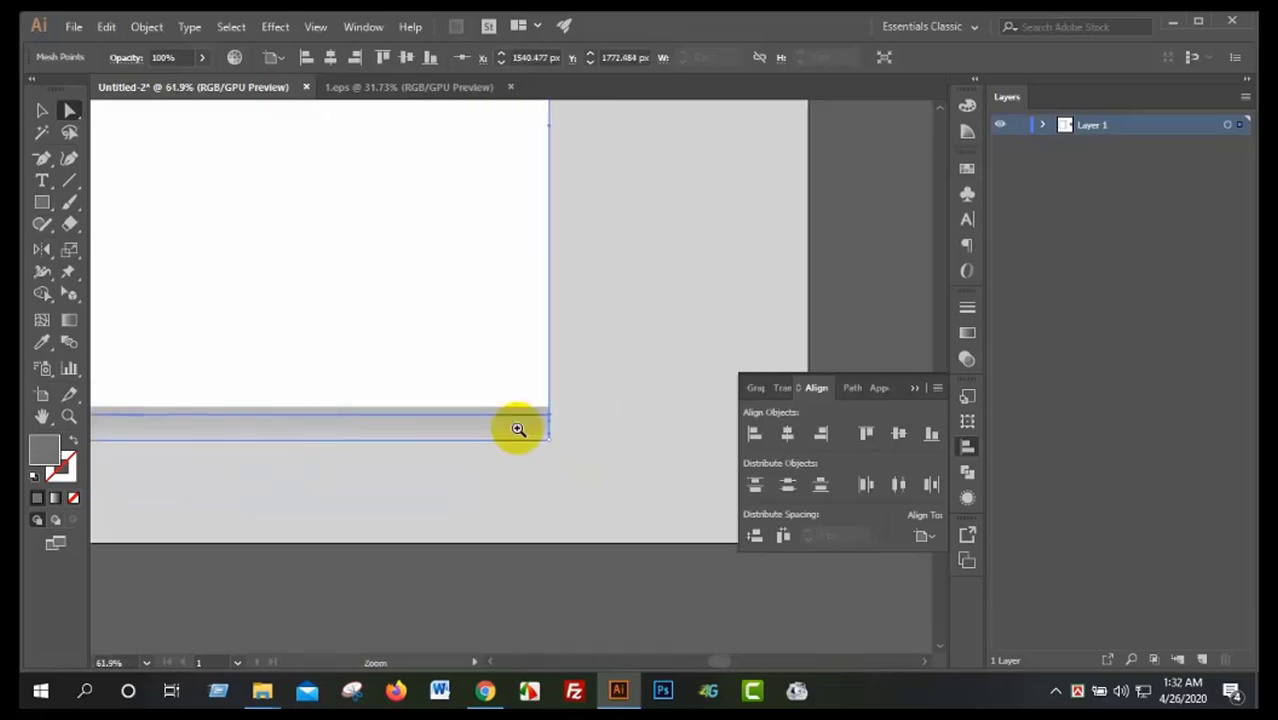
{"action": "scroll", "coordinate": [365, 437], "scroll_direction": "up", "scroll_amount": 3}
{"action": "left_click_drag", "start_coordinate": [365, 220], "coordinate": [407, 366]}
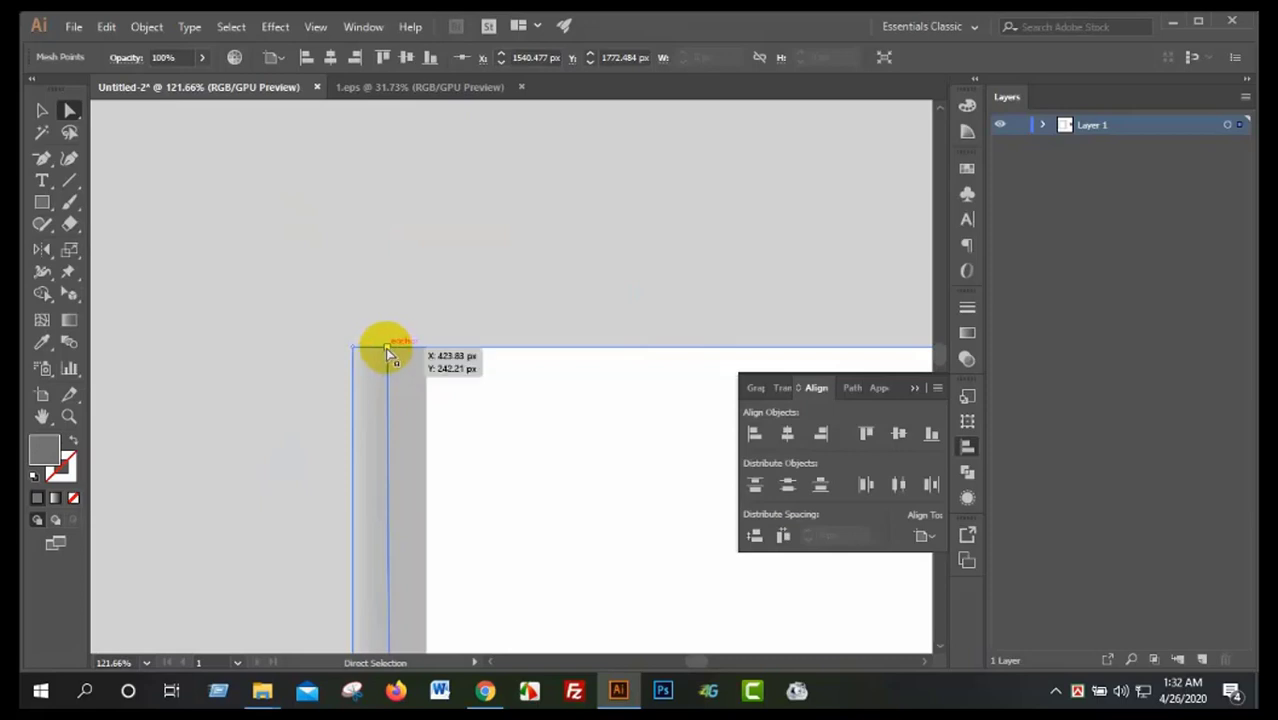
{"action": "left_click_drag", "start_coordinate": [389, 352], "coordinate": [409, 351]}
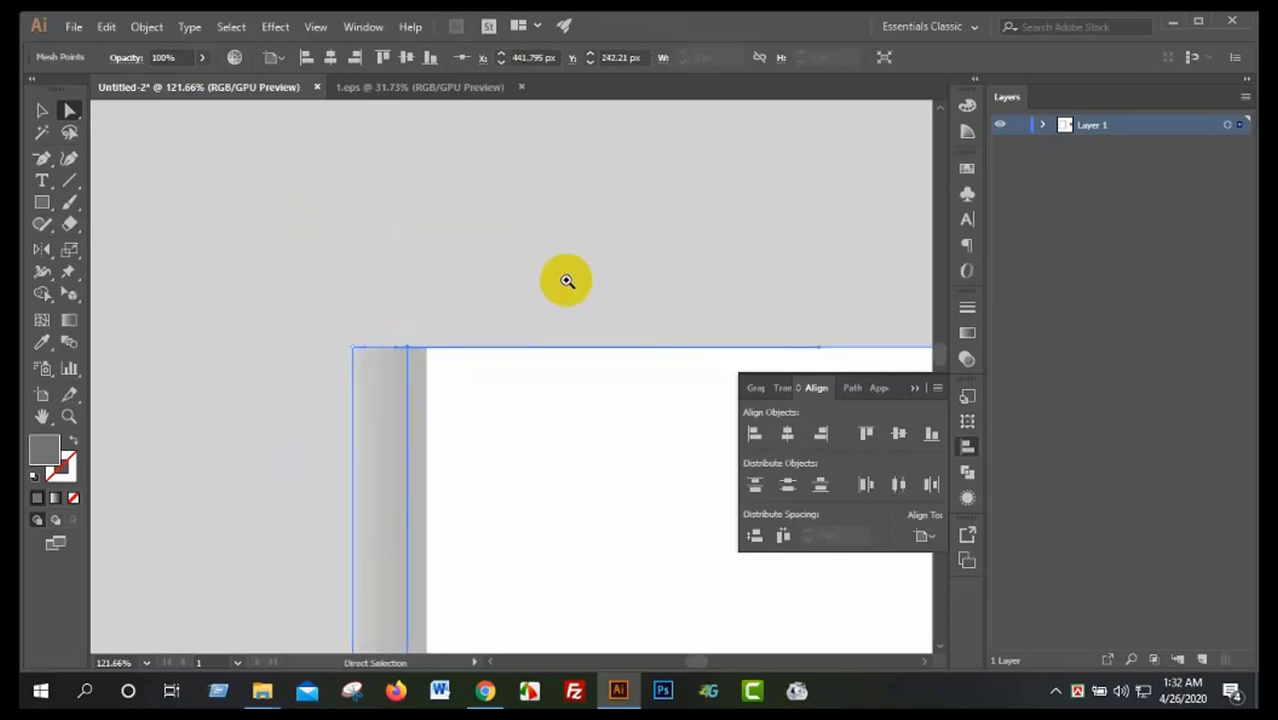
{"action": "left_click_drag", "start_coordinate": [564, 279], "coordinate": [190, 278]}
{"action": "mouse_move", "coordinate": [437, 449]}
{"action": "left_mouse_down"}
{"action": "mouse_move", "coordinate": [451, 449]}
{"action": "mouse_move", "coordinate": [274, 403]}
{"action": "mouse_move", "coordinate": [228, 220]}
{"action": "mouse_move", "coordinate": [237, 367]}
{"action": "mouse_move", "coordinate": [508, 291]}
{"action": "mouse_move", "coordinate": [688, 326]}
{"action": "mouse_move", "coordinate": [222, 280]}
{"action": "mouse_move", "coordinate": [331, 280]}
{"action": "left_mouse_up"}
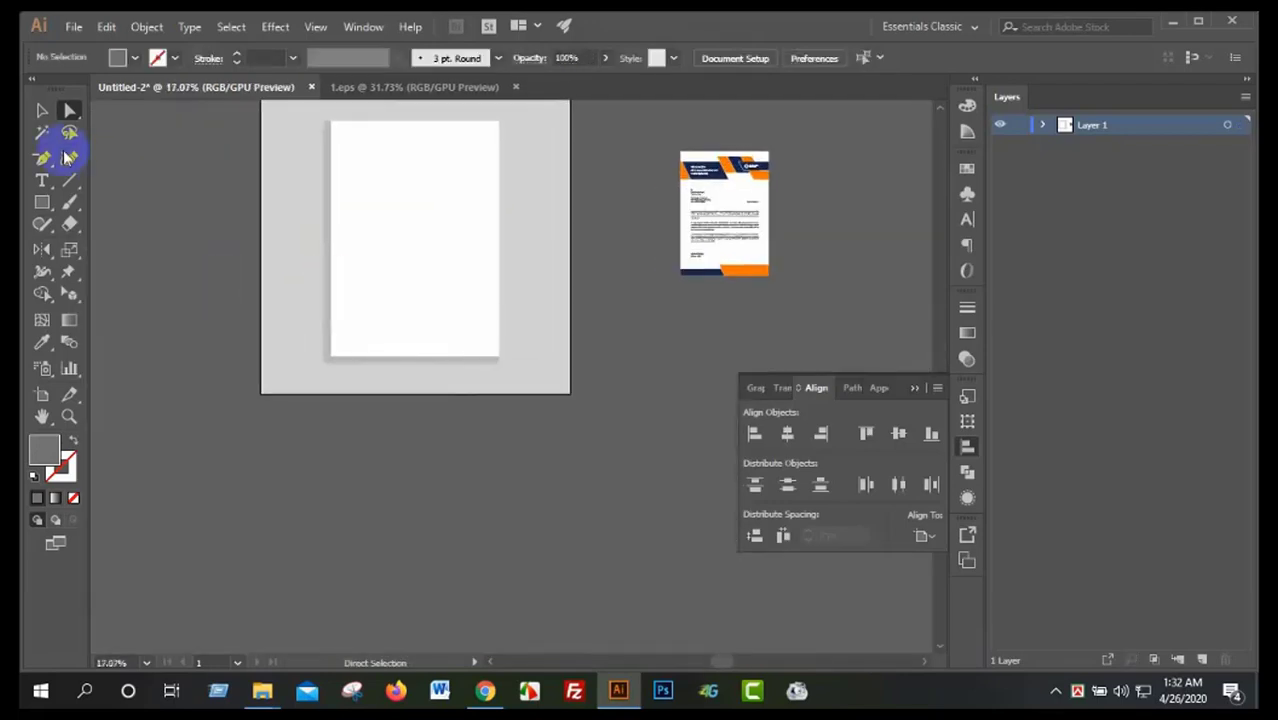
- Select the page-and-shadow group and view its appearance: 24% opacity, Multiply
{"action": "mouse_move", "coordinate": [230, 195]}
{"action": "left_mouse_down"}
{"action": "mouse_move", "coordinate": [399, 308]}
{"action": "mouse_move", "coordinate": [322, 277]}
{"action": "mouse_move", "coordinate": [642, 282]}
{"action": "mouse_move", "coordinate": [177, 273]}
{"action": "mouse_move", "coordinate": [465, 277]}
{"action": "mouse_move", "coordinate": [254, 277]}
{"action": "mouse_move", "coordinate": [416, 297]}
{"action": "left_mouse_up"}
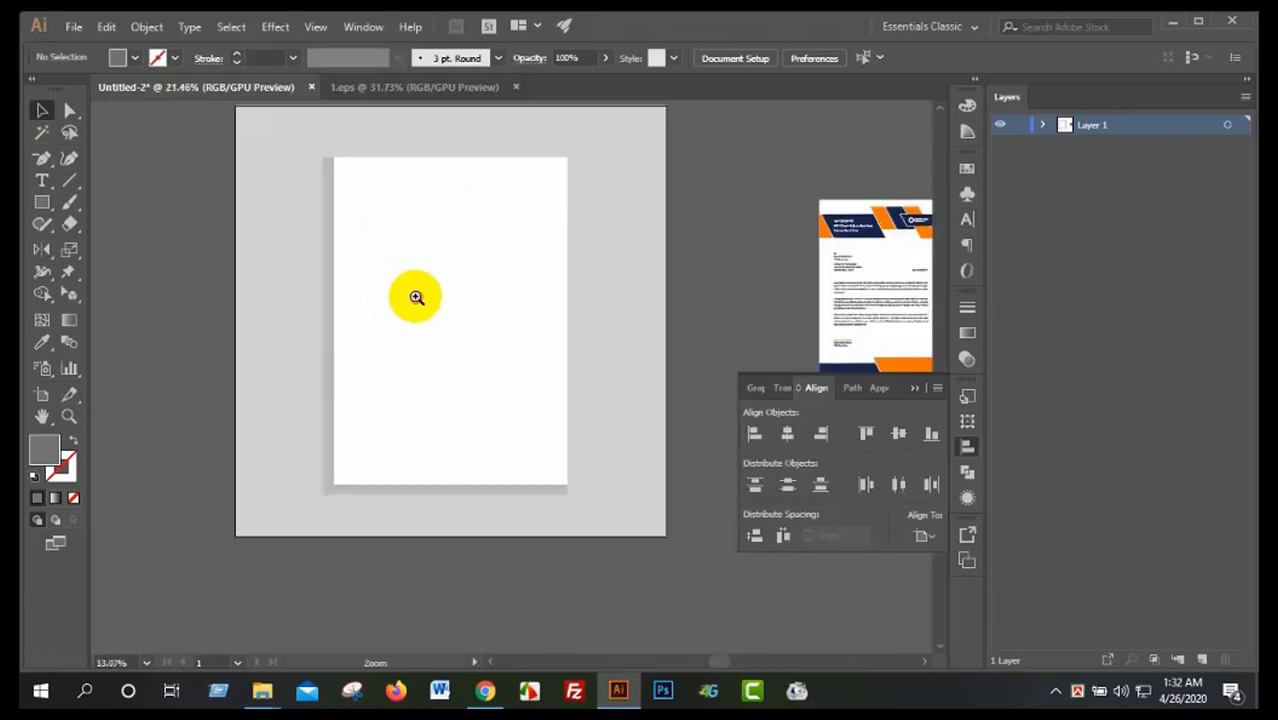
{"action": "left_click_drag", "start_coordinate": [382, 413], "coordinate": [413, 309]}
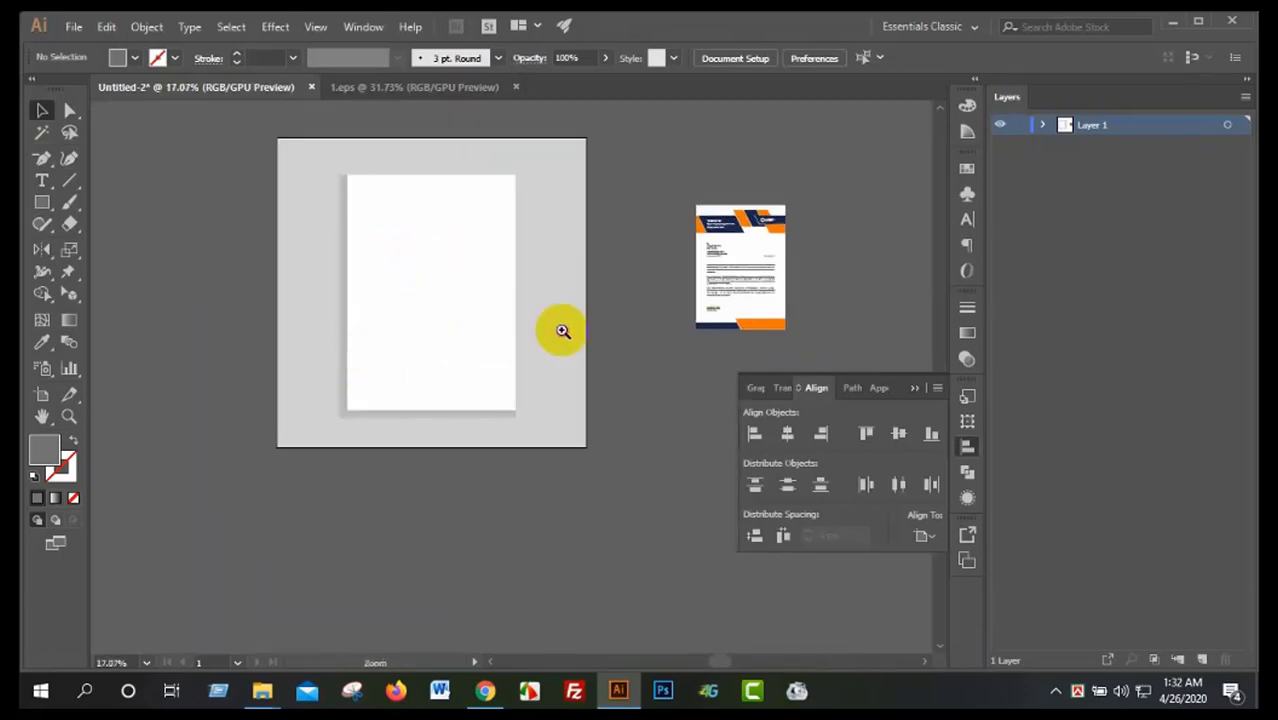
{"action": "mouse_move", "coordinate": [562, 331]}
{"action": "left_mouse_down"}
{"action": "mouse_move", "coordinate": [510, 322]}
{"action": "mouse_move", "coordinate": [465, 340]}
{"action": "mouse_move", "coordinate": [596, 354]}
{"action": "mouse_move", "coordinate": [390, 332]}
{"action": "left_mouse_up"}
{"action": "left_click", "coordinate": [42, 112]}
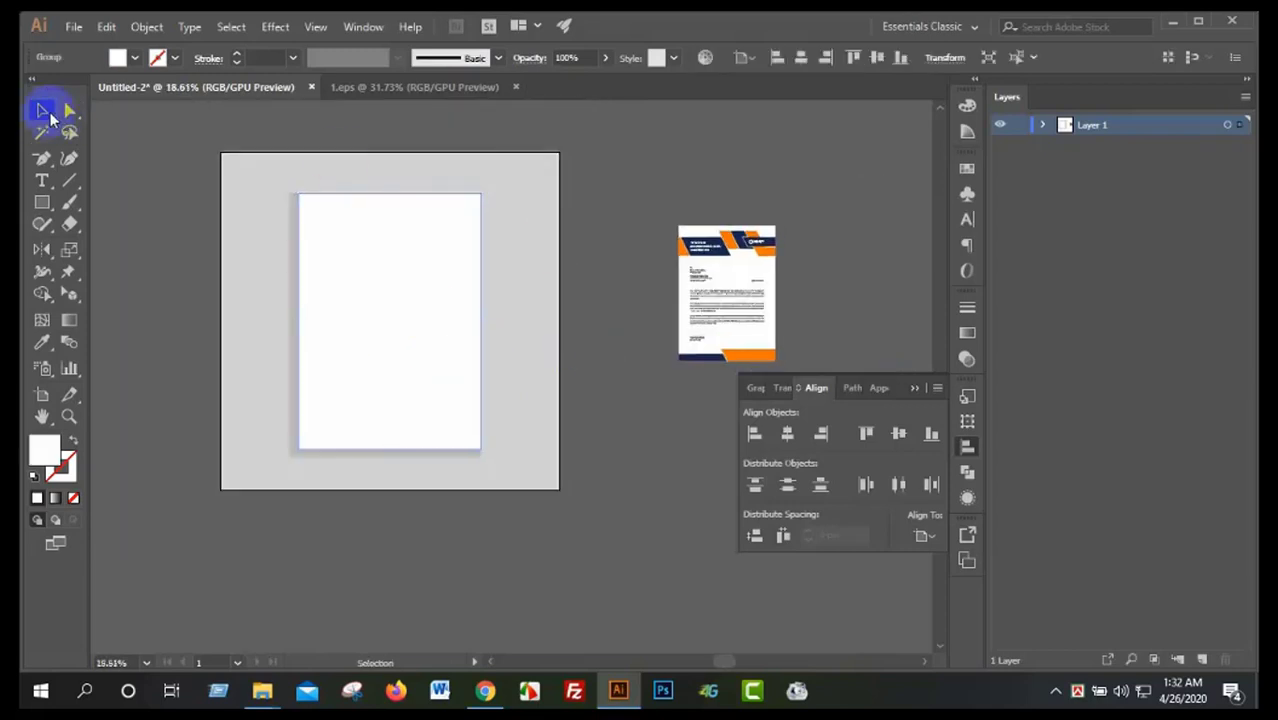
{"action": "left_click", "coordinate": [133, 155]}
{"action": "left_click", "coordinate": [656, 250]}
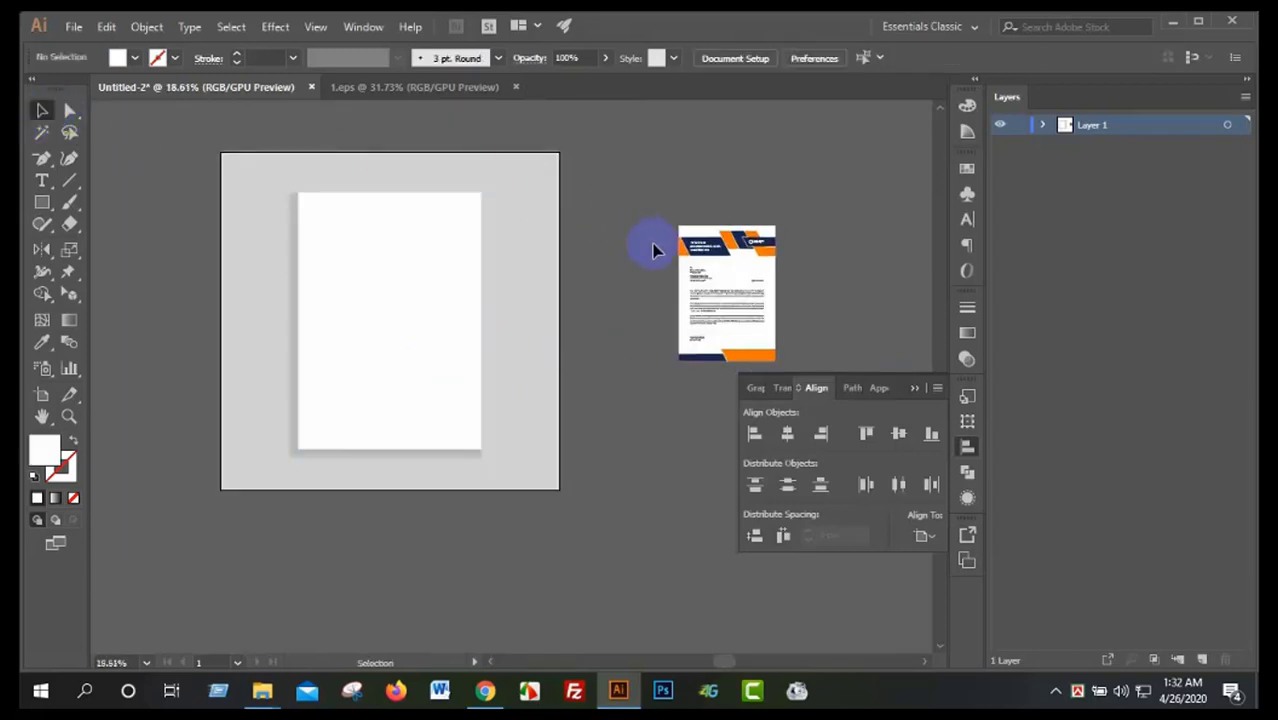
{"action": "left_click", "coordinate": [420, 450]}
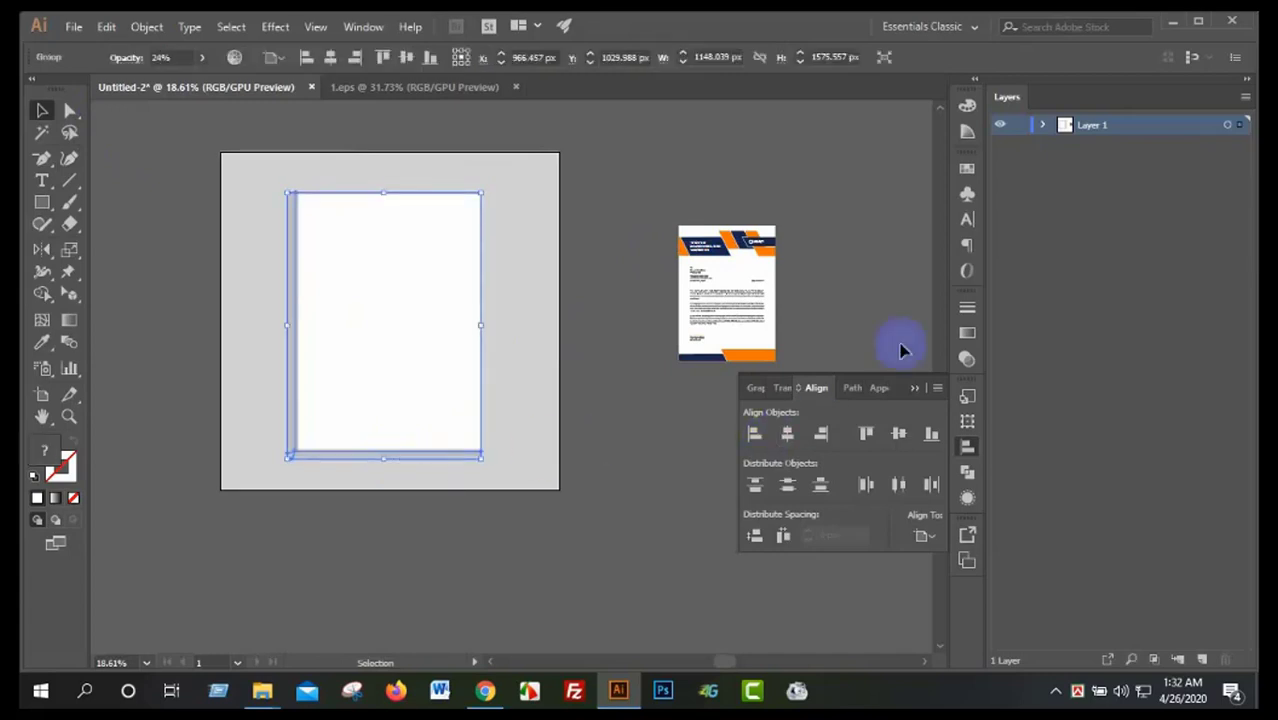
{"action": "left_click", "coordinate": [967, 500]}
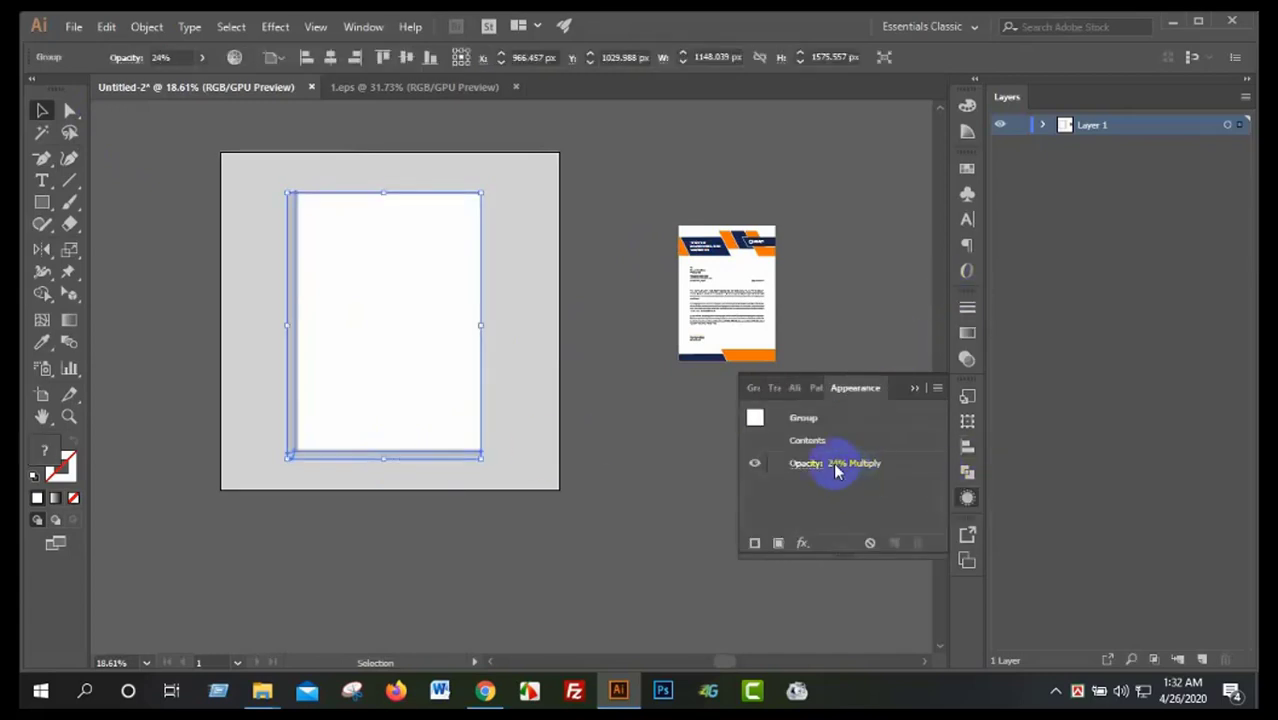
{"action": "left_click", "coordinate": [604, 341]}
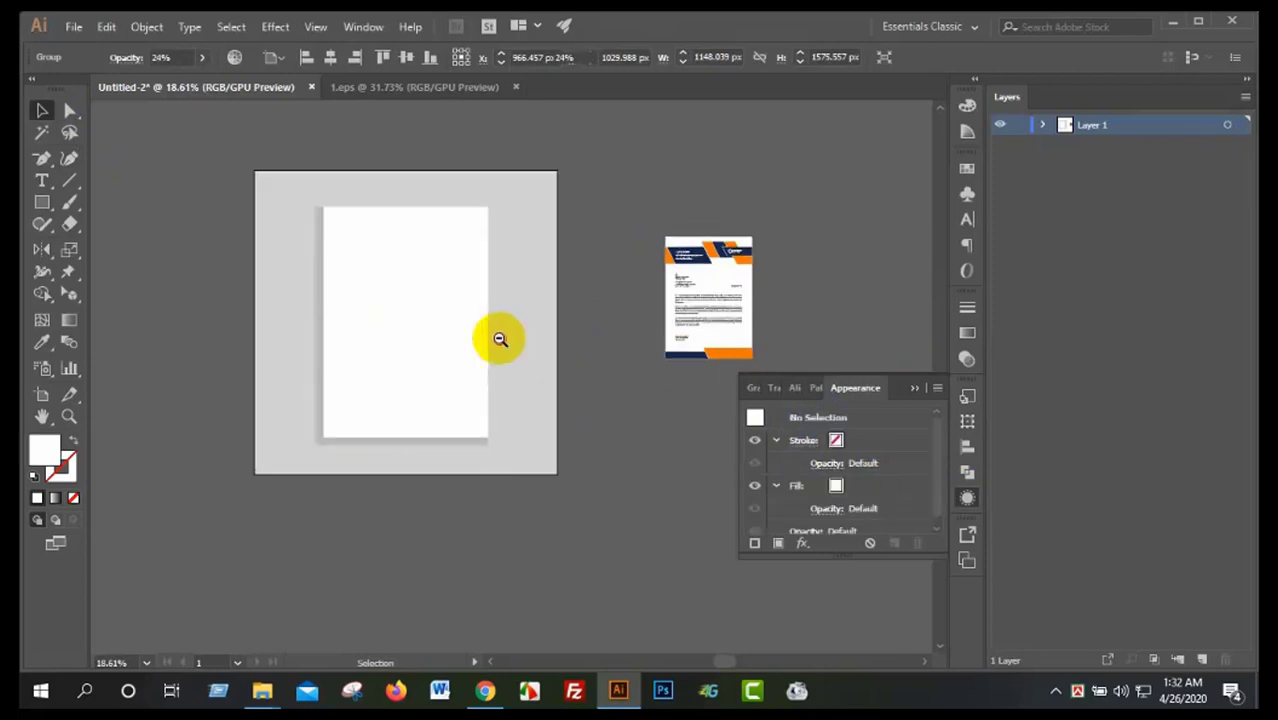
{"action": "scroll", "coordinate": [499, 337], "scroll_direction": "down", "scroll_amount": 2}
{"action": "left_click", "coordinate": [265, 262]}
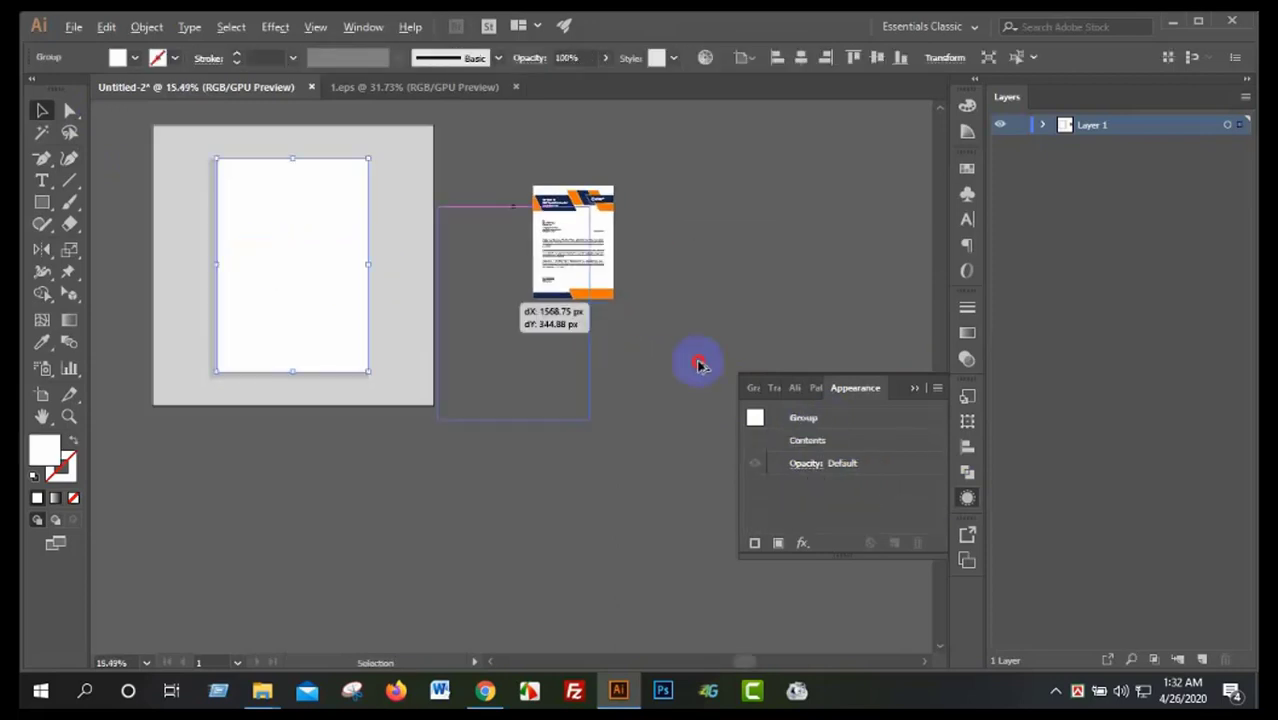
- Try a drop shadow on a copy of the white page, then delete the copy
{"action": "left_click_drag", "start_coordinate": [265, 262], "coordinate": [556, 458]}
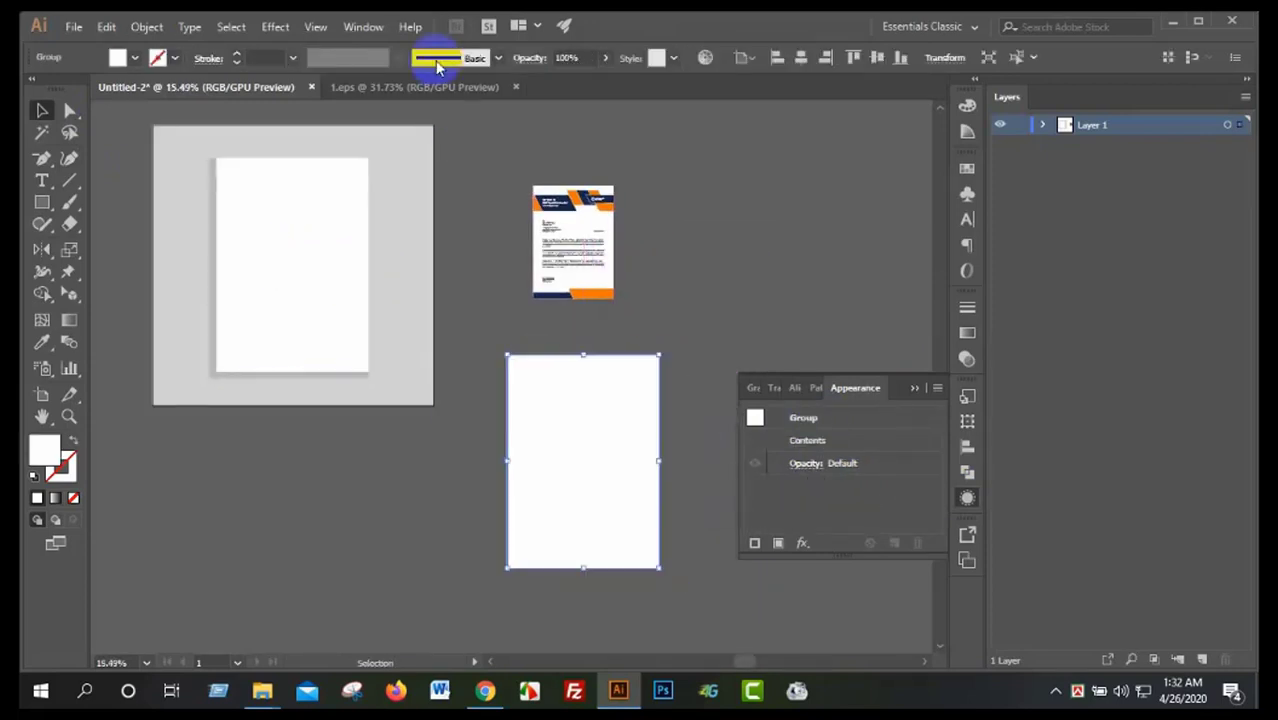
{"action": "left_click", "coordinate": [262, 27]}
{"action": "left_click", "coordinate": [536, 232]}
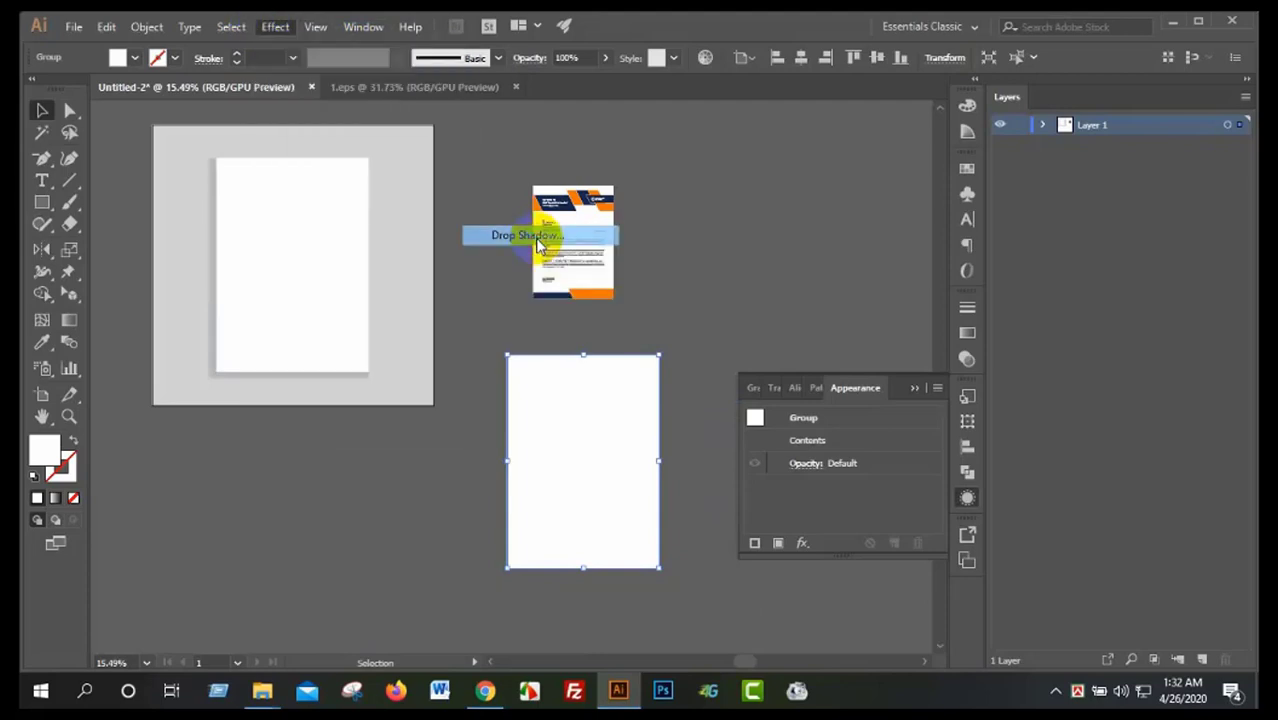
{"action": "left_click", "coordinate": [849, 411]}
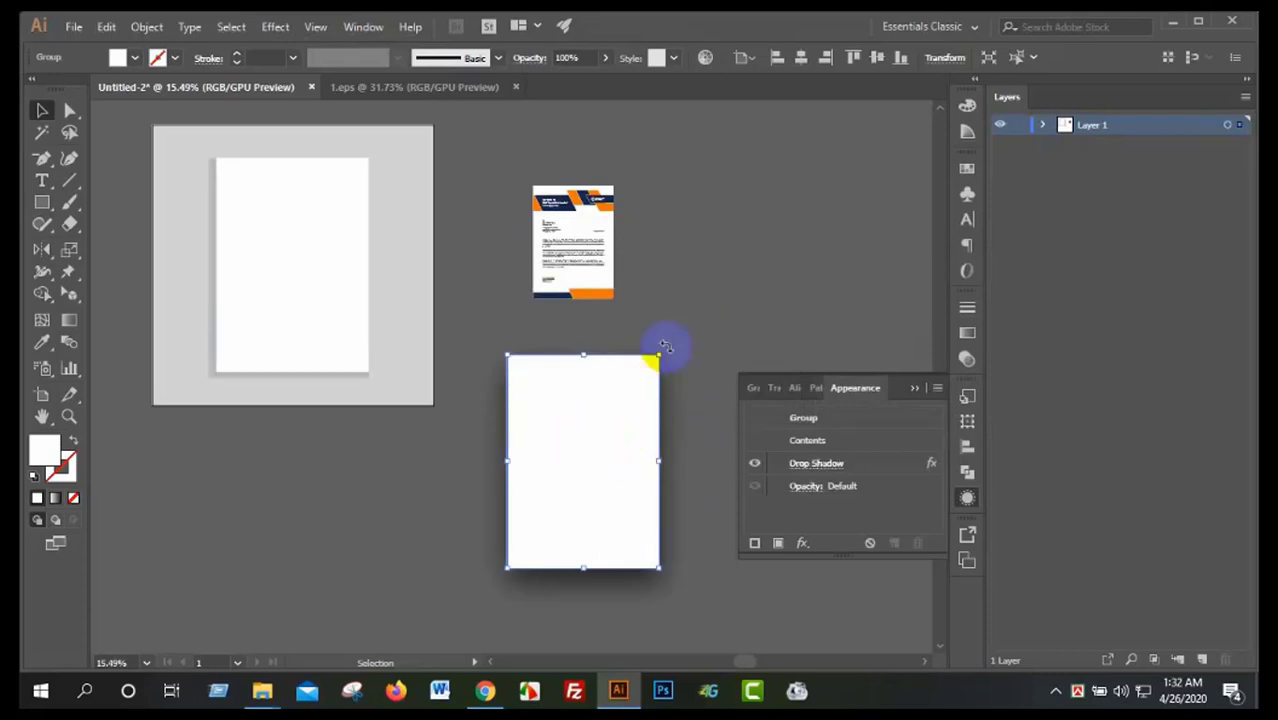
{"action": "left_click", "coordinate": [605, 431]}
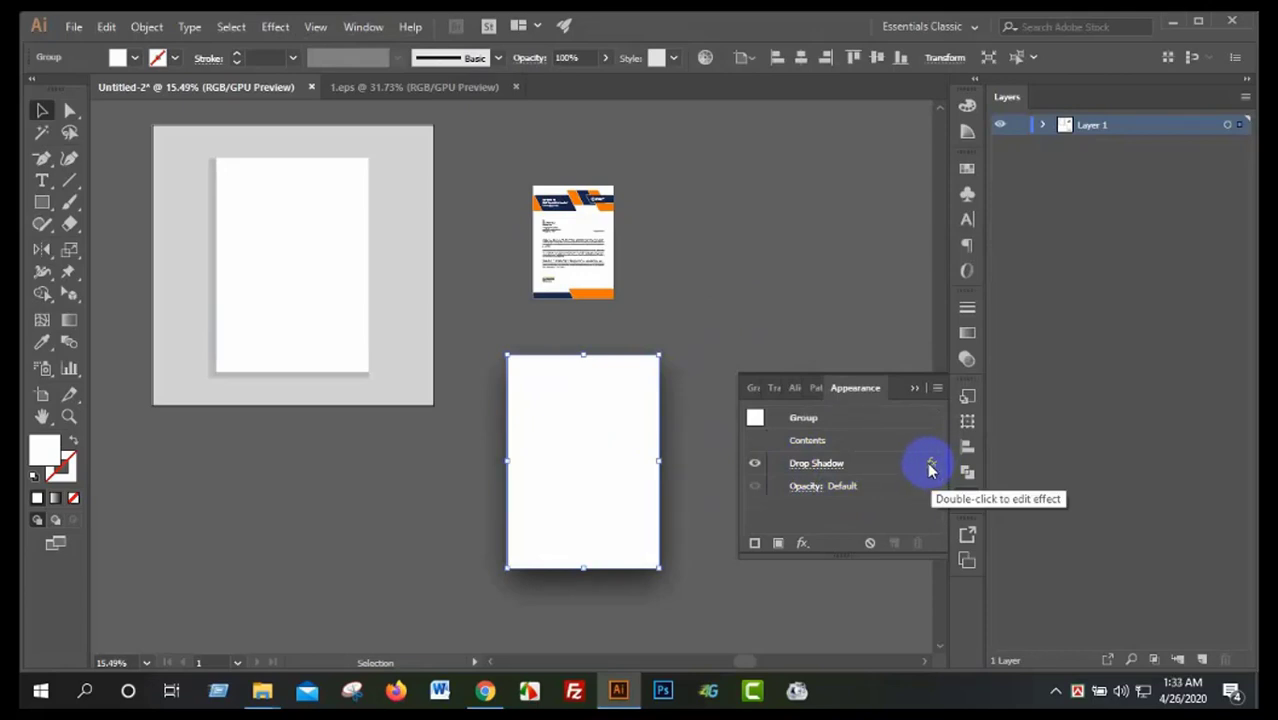
{"action": "left_click", "coordinate": [826, 466]}
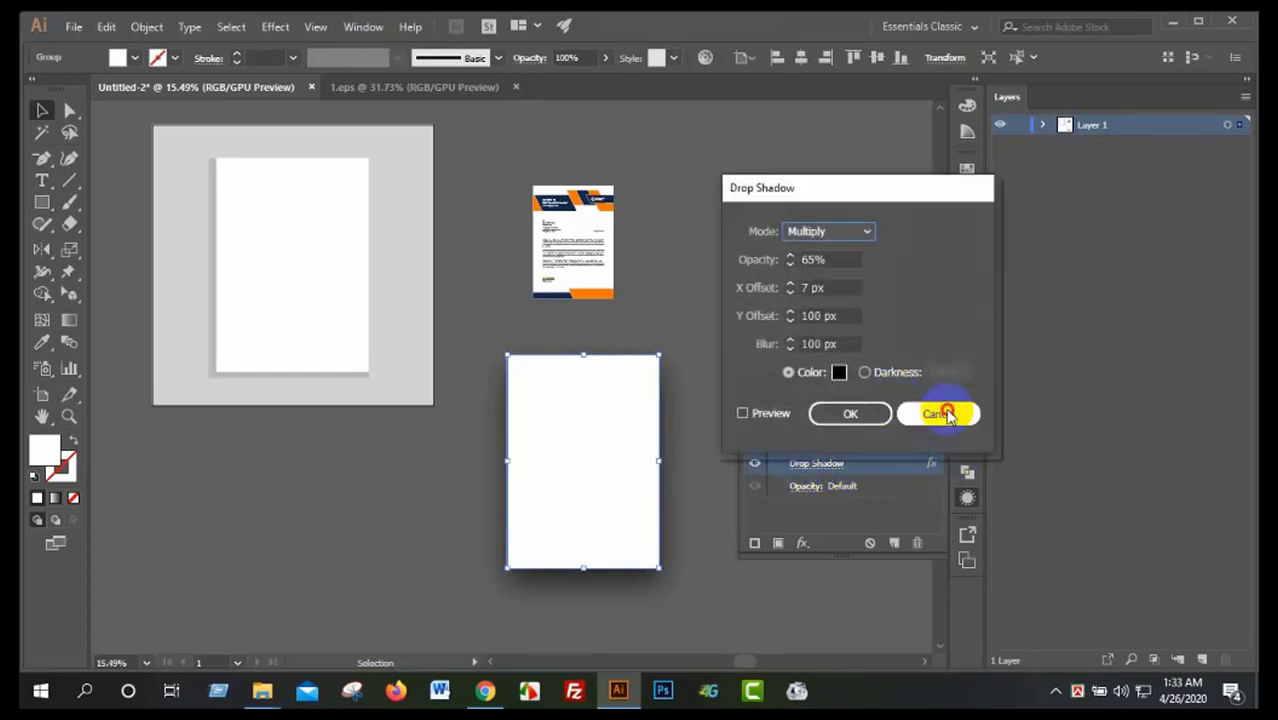
{"action": "left_click", "coordinate": [945, 414]}
{"action": "left_click", "coordinate": [920, 545]}
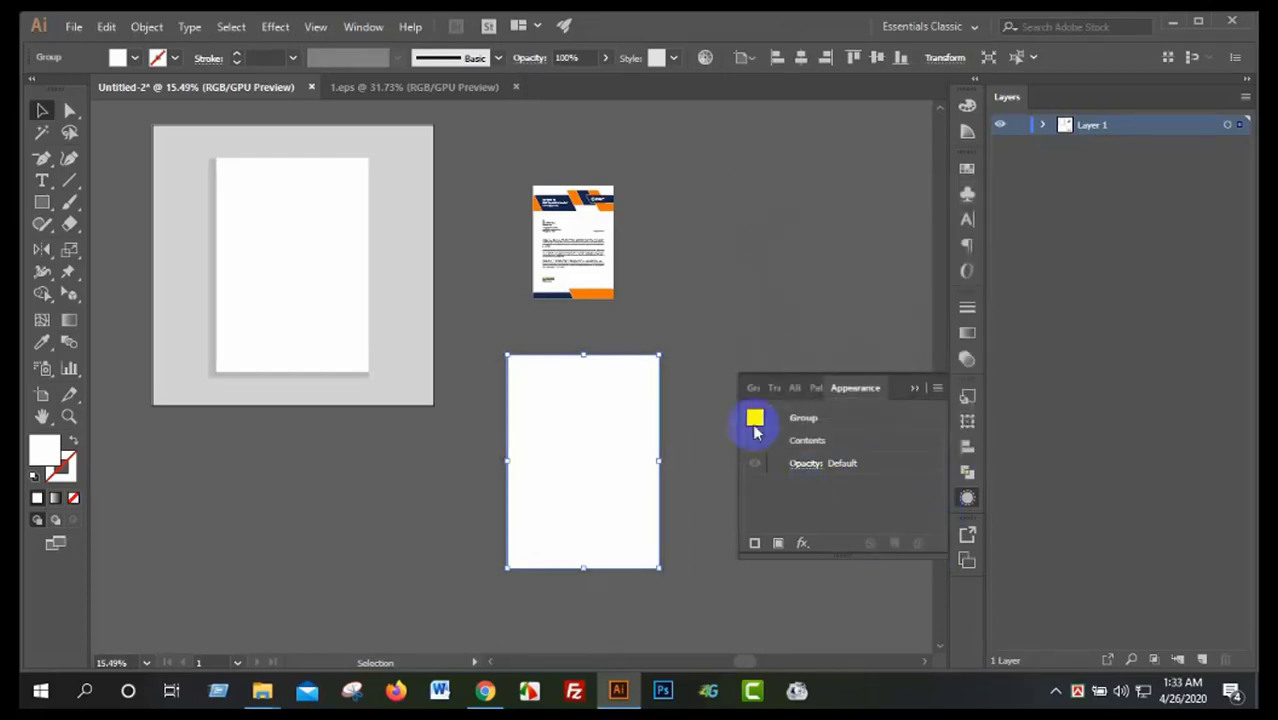
{"action": "left_click", "coordinate": [677, 400]}
{"action": "left_click", "coordinate": [590, 462]}
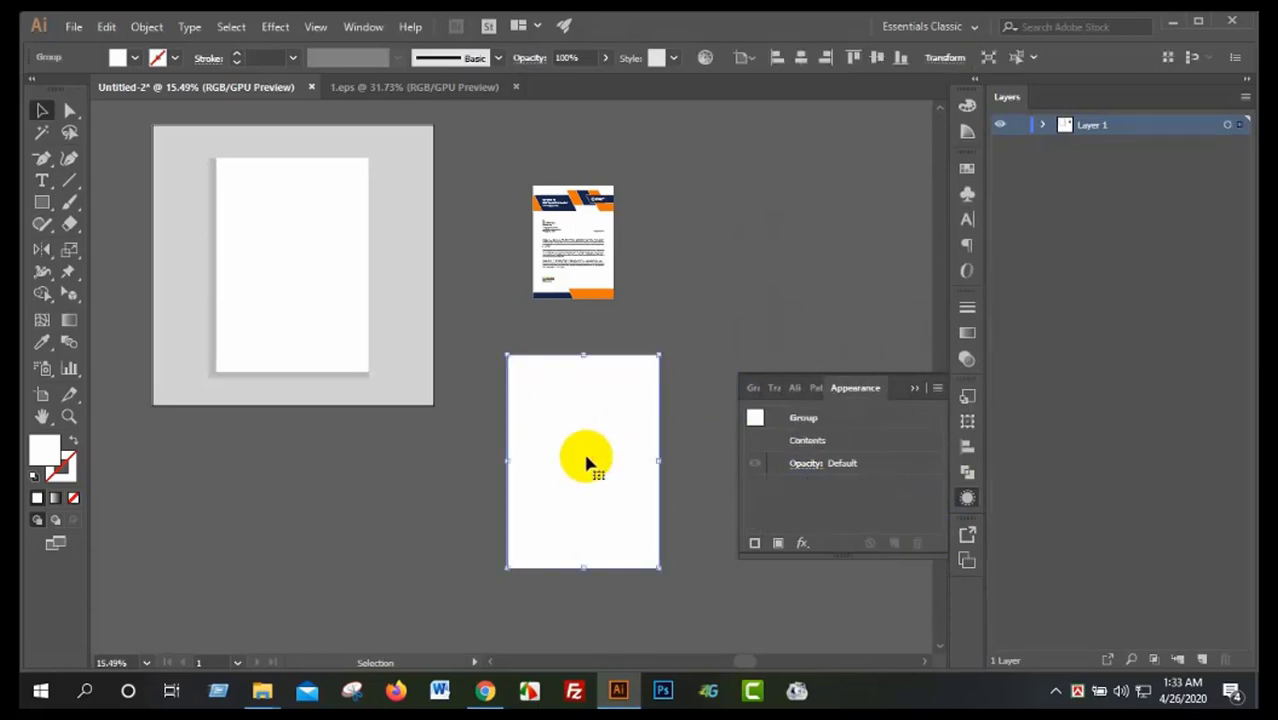
{"action": "key", "text": "Delete"}
- Review the blank paper's Appearance settings, close the panel and zoom in on paper and letterhead
{"action": "left_click", "coordinate": [314, 288]}
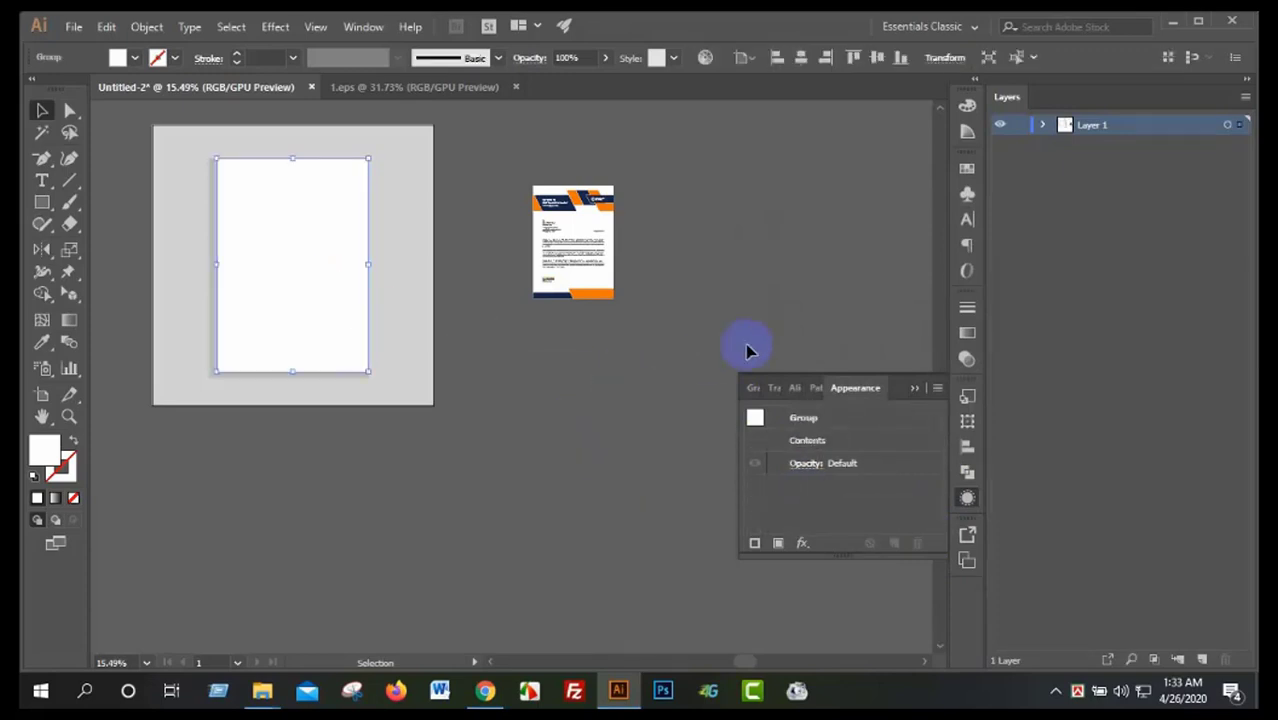
{"action": "left_click", "coordinate": [912, 390]}
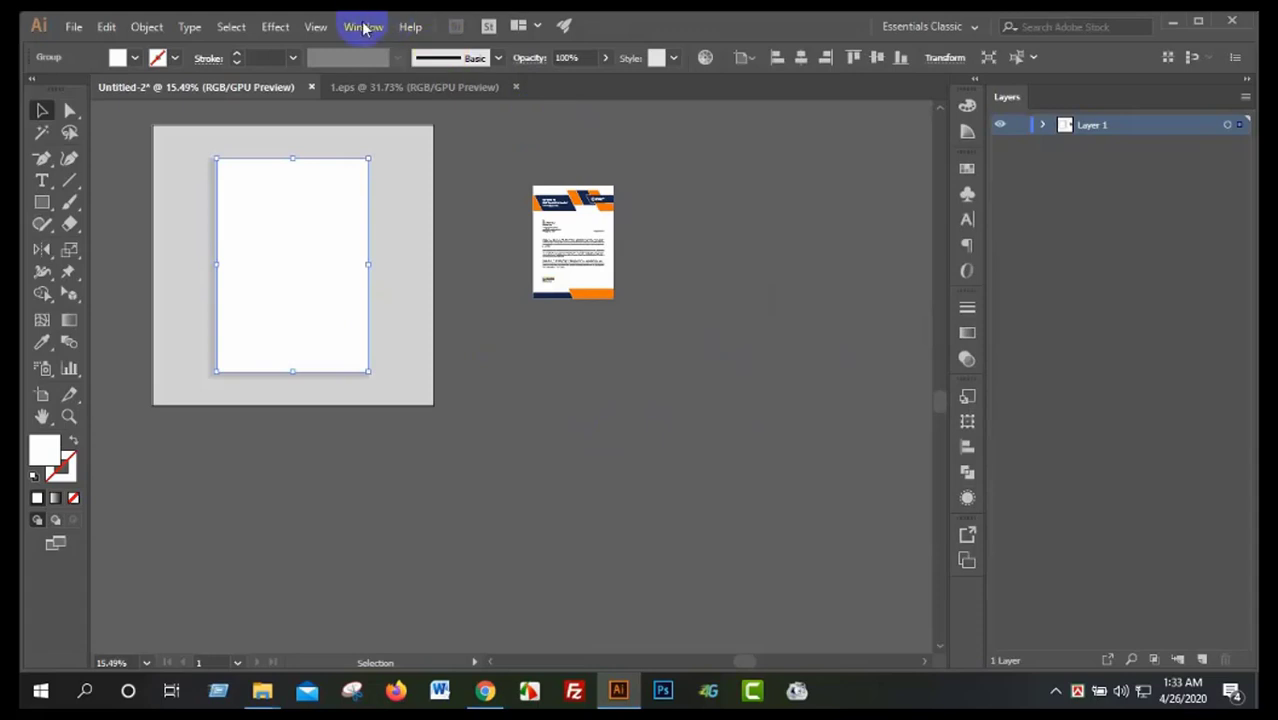
{"action": "left_click", "coordinate": [363, 27]}
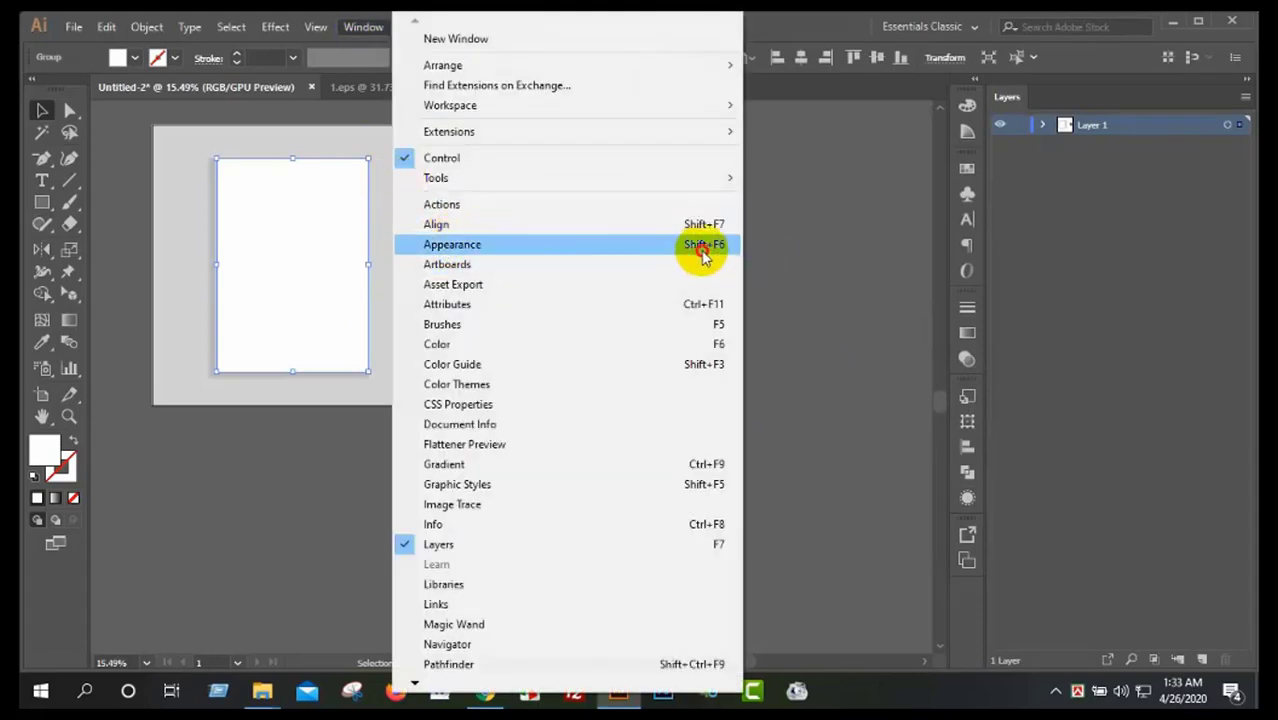
{"action": "left_click", "coordinate": [474, 246]}
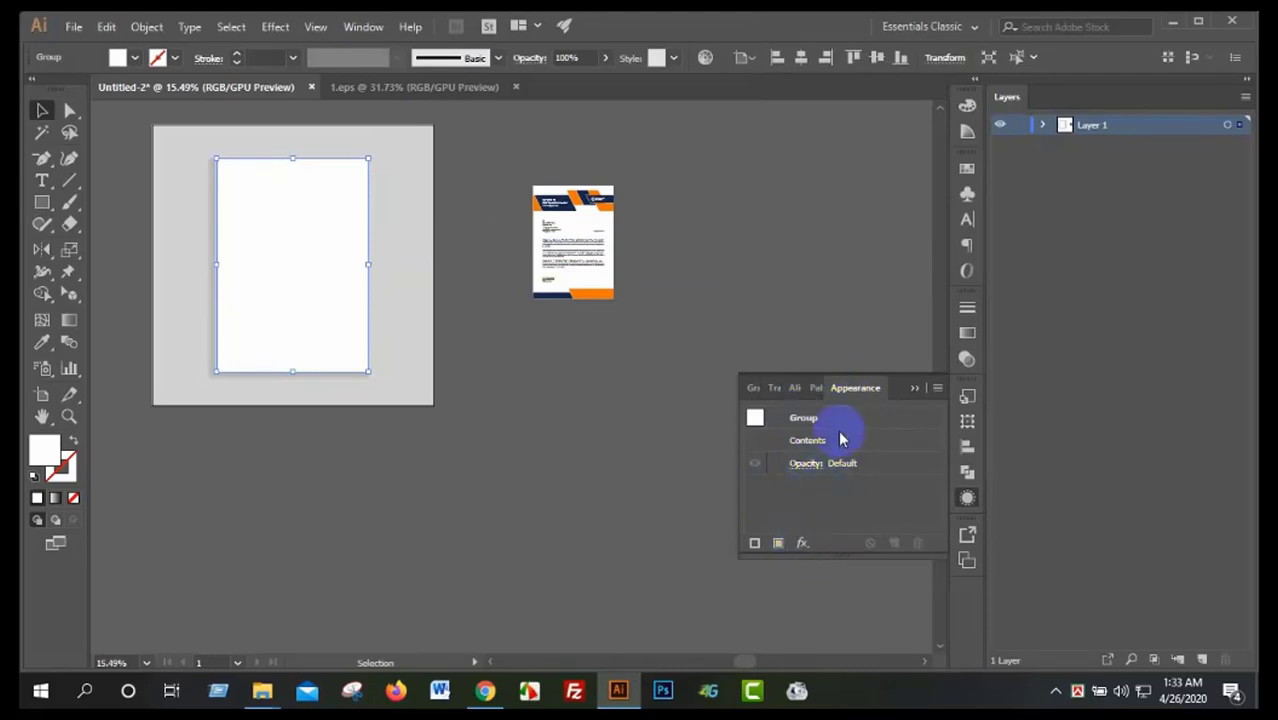
{"action": "left_click", "coordinate": [672, 204]}
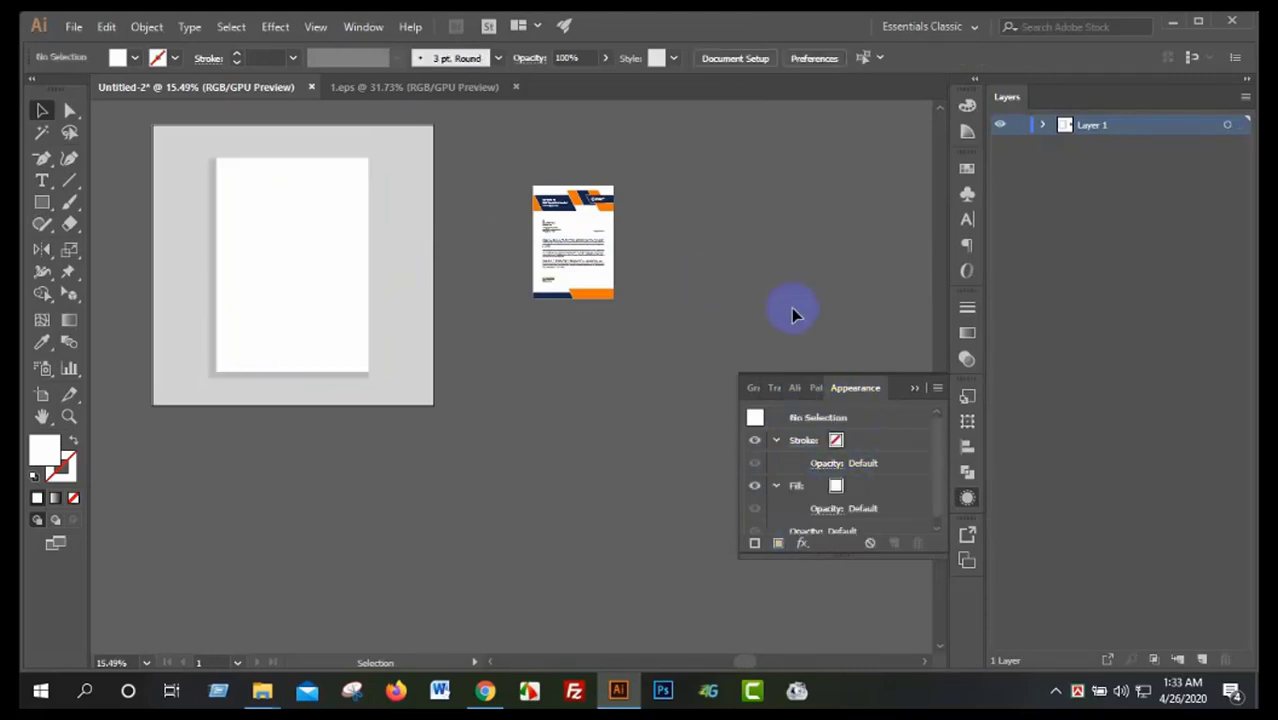
{"action": "left_click", "coordinate": [915, 389]}
{"action": "key", "text": "z"}
{"action": "left_click", "coordinate": [394, 203]}
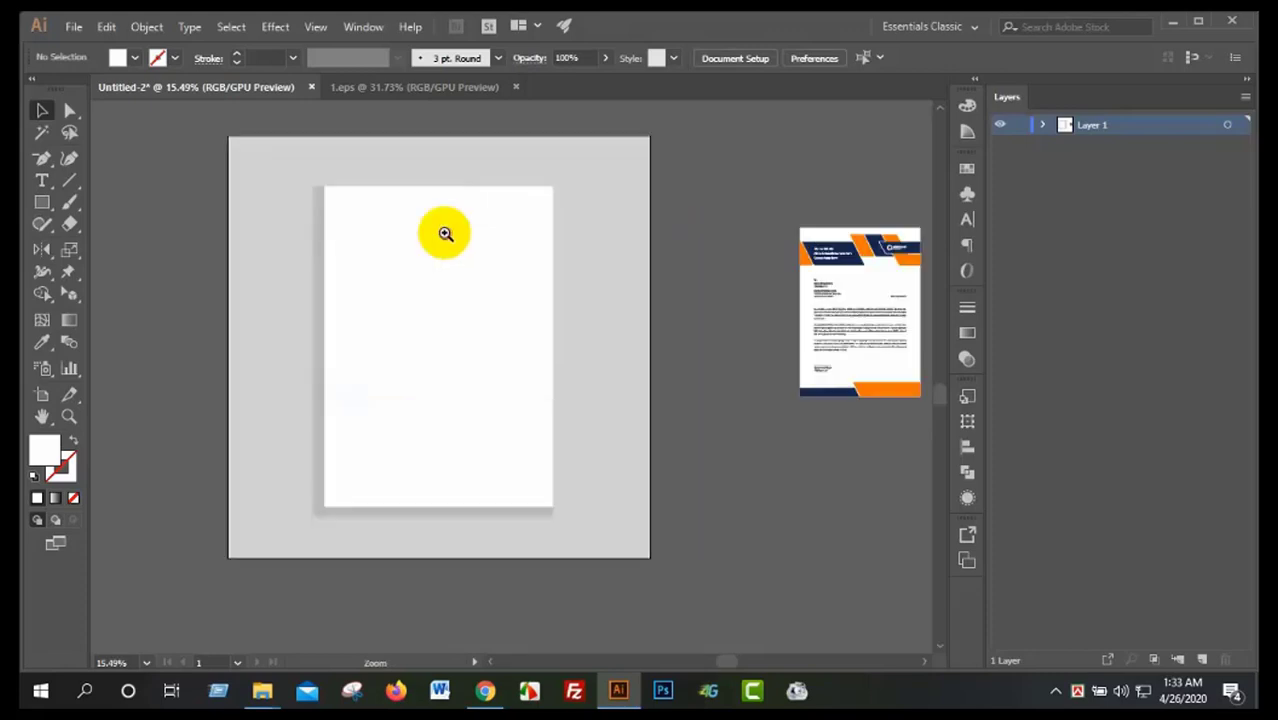
- Move the letterhead onto the blank paper and bring it to the front
{"action": "left_click", "coordinate": [445, 233]}
{"action": "key", "text": "v"}
{"action": "mouse_move", "coordinate": [867, 269]}
{"action": "left_mouse_down"}
{"action": "mouse_move", "coordinate": [377, 234]}
{"action": "mouse_move", "coordinate": [562, 288]}
{"action": "left_mouse_up"}
{"action": "key", "text": "z"}
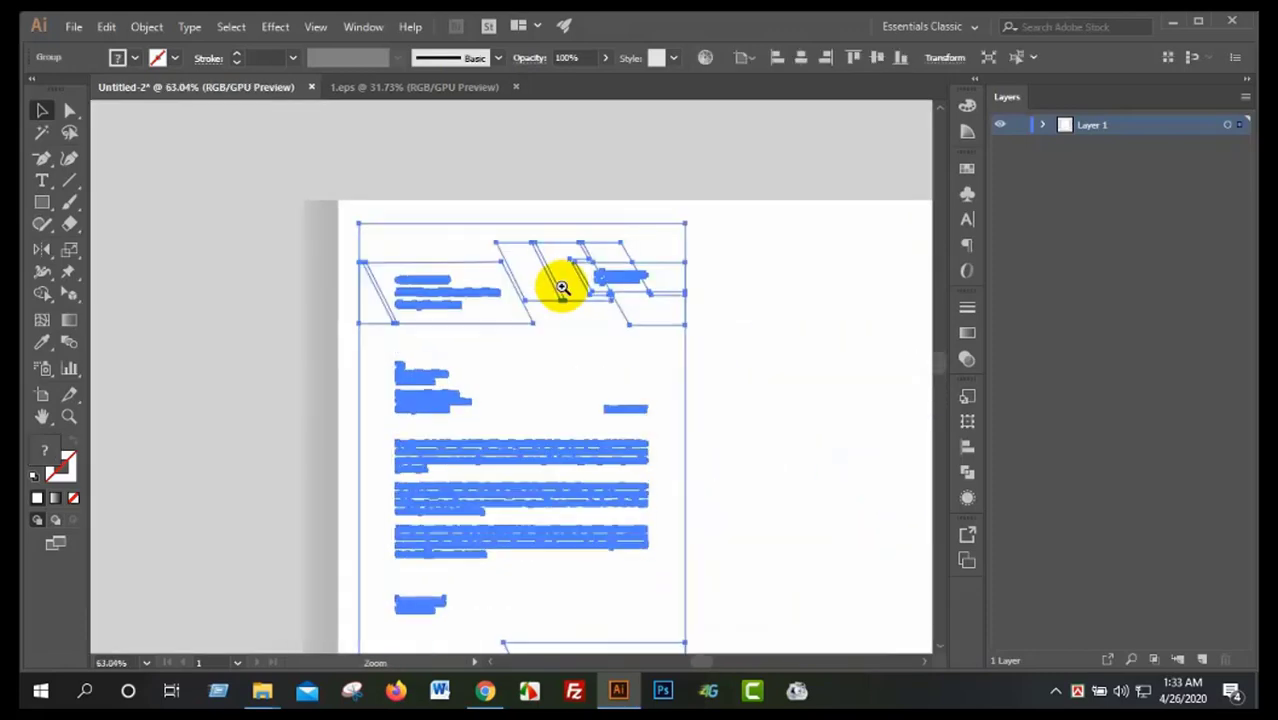
{"action": "right_click", "coordinate": [562, 288]}
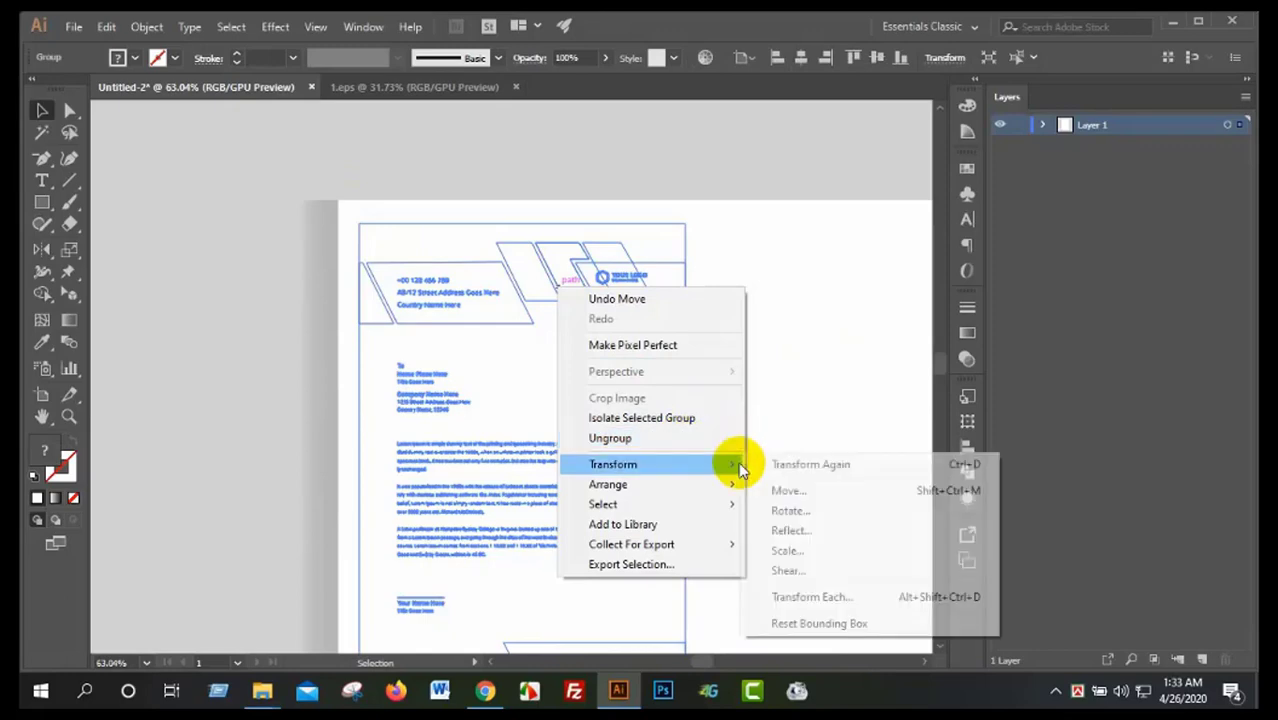
{"action": "mouse_move", "coordinate": [608, 484]}
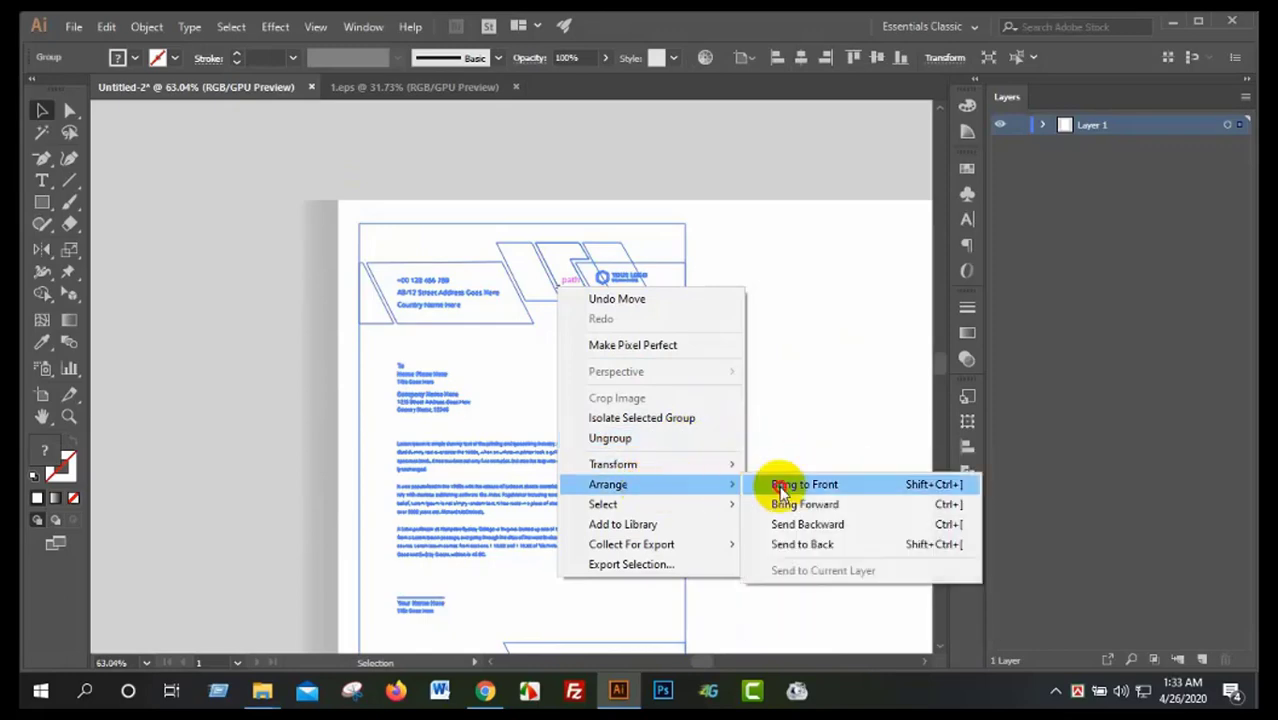
{"action": "left_click", "coordinate": [781, 487]}
{"action": "scroll", "coordinate": [414, 337], "scroll_direction": "up", "scroll_amount": 5}
{"action": "left_click_drag", "start_coordinate": [414, 337], "coordinate": [334, 210]}
- Scale the letterhead to about 1081 × 1516 px to fill the page
{"action": "scroll", "coordinate": [262, 297], "scroll_direction": "down", "scroll_amount": 5}
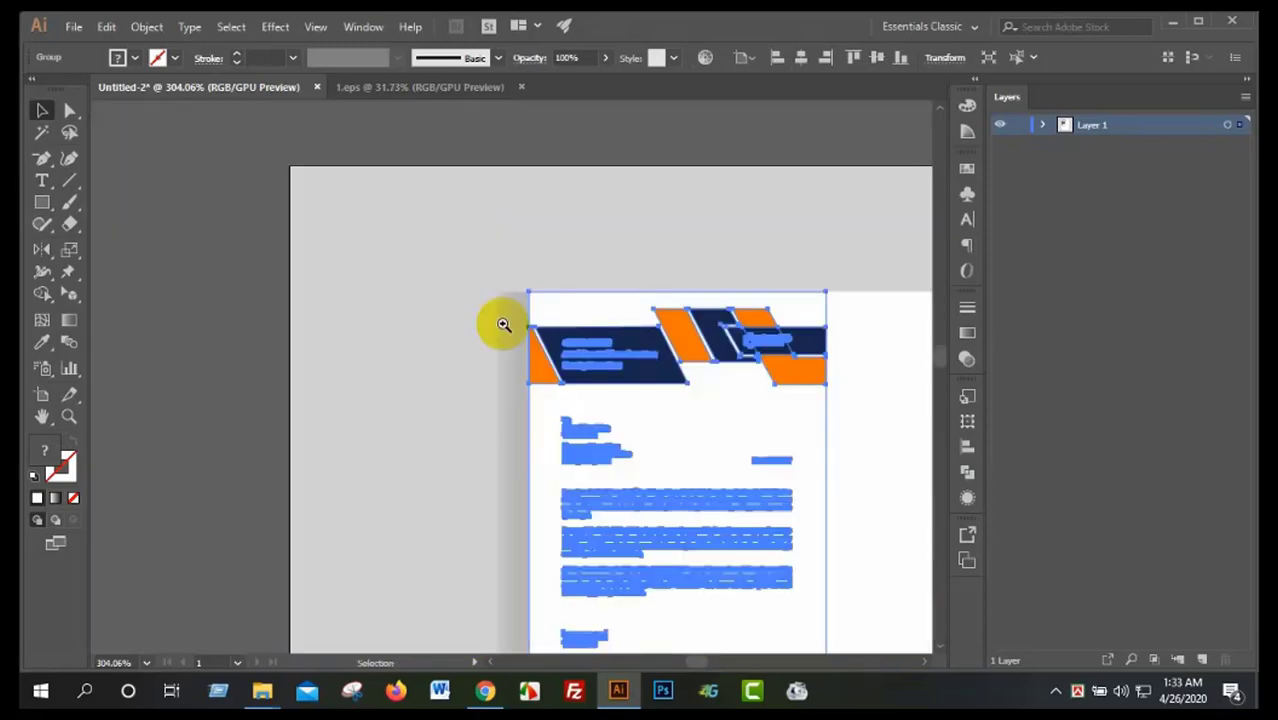
{"action": "left_click_drag", "start_coordinate": [670, 491], "coordinate": [359, 231]}
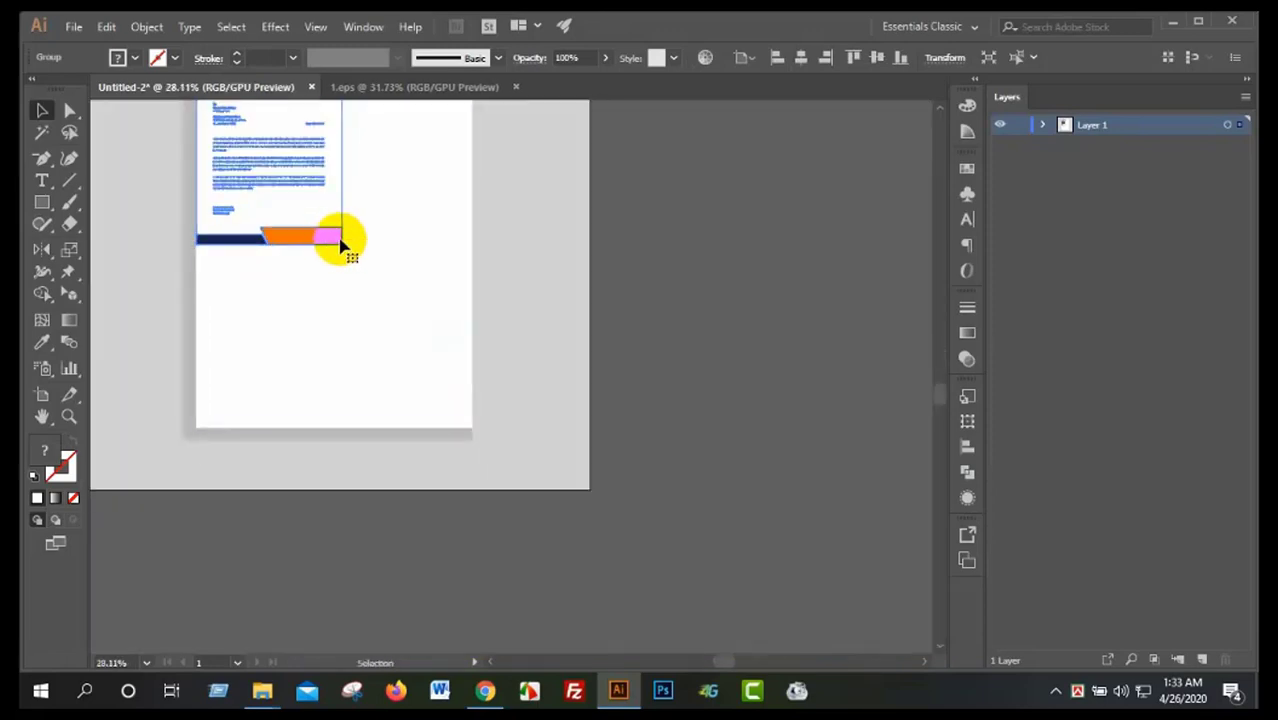
{"action": "left_click", "coordinate": [503, 238]}
{"action": "left_click", "coordinate": [338, 238]}
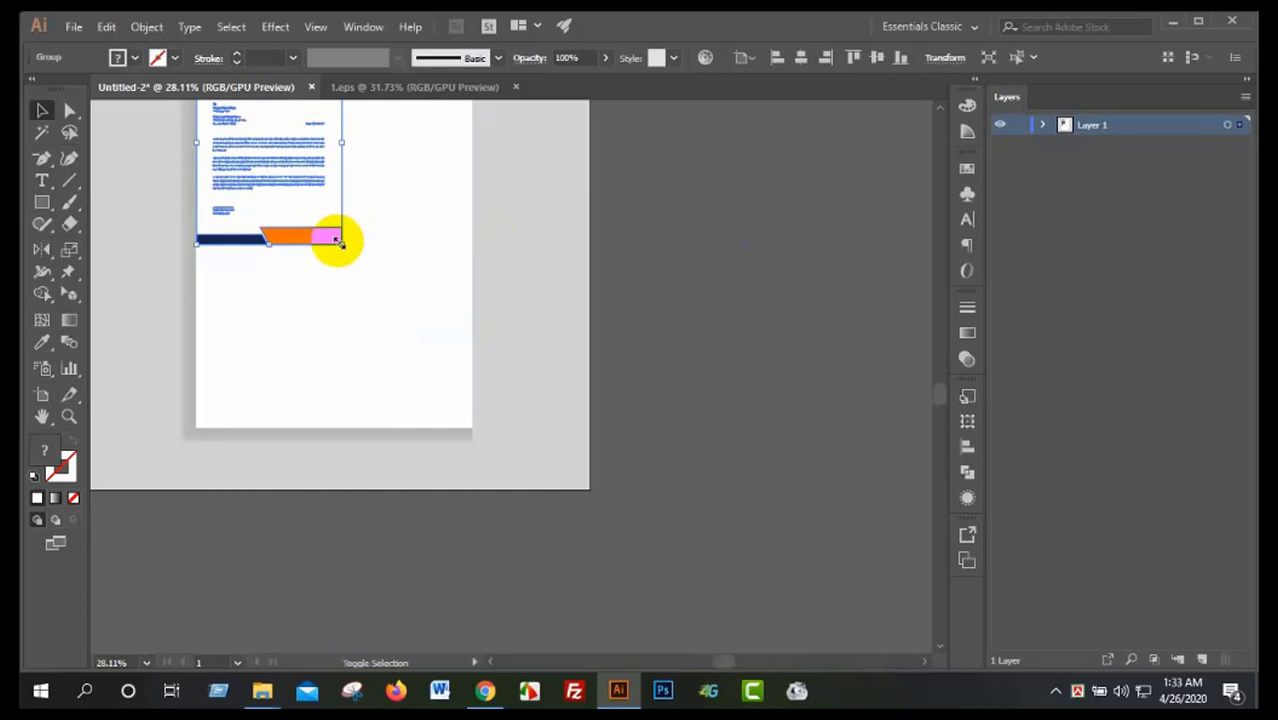
{"action": "left_click_drag", "start_coordinate": [340, 241], "coordinate": [536, 428]}
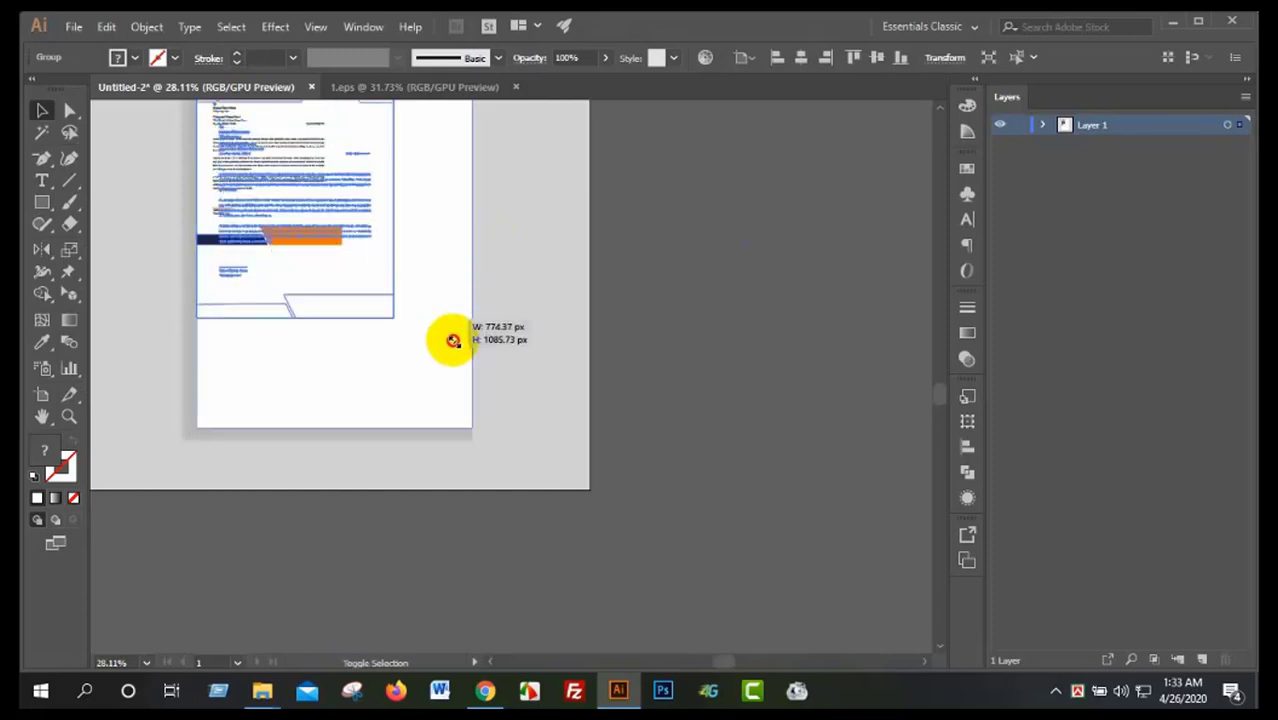
{"action": "left_click_drag", "start_coordinate": [638, 408], "coordinate": [653, 394]}
{"action": "left_click", "coordinate": [653, 394]}
{"action": "scroll", "coordinate": [559, 417], "scroll_direction": "down", "scroll_amount": 3}
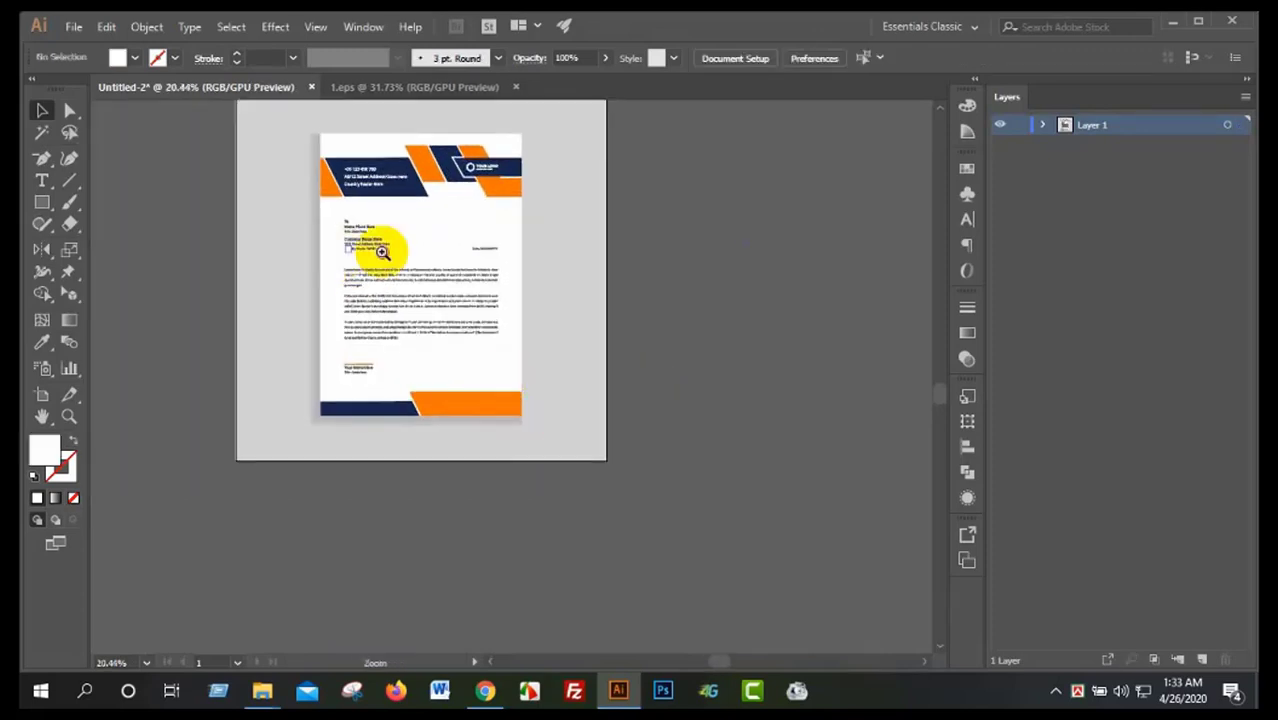
- Zoom in to inspect the letterhead's page edges and bottom corners
{"action": "left_click", "coordinate": [383, 252]}
{"action": "left_click", "coordinate": [300, 413], "text": "ctrl"}
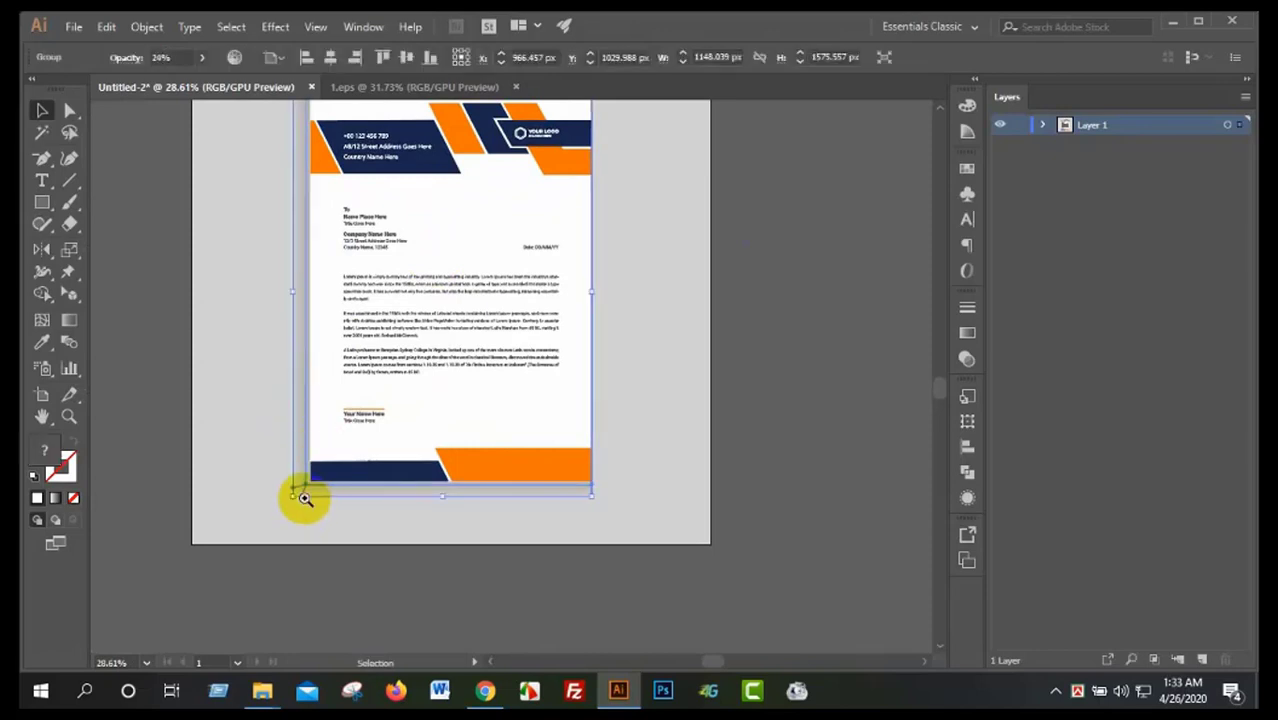
{"action": "mouse_move", "coordinate": [305, 498]}
{"action": "left_mouse_down"}
{"action": "mouse_move", "coordinate": [713, 505]}
{"action": "mouse_move", "coordinate": [400, 474]}
{"action": "left_mouse_up"}
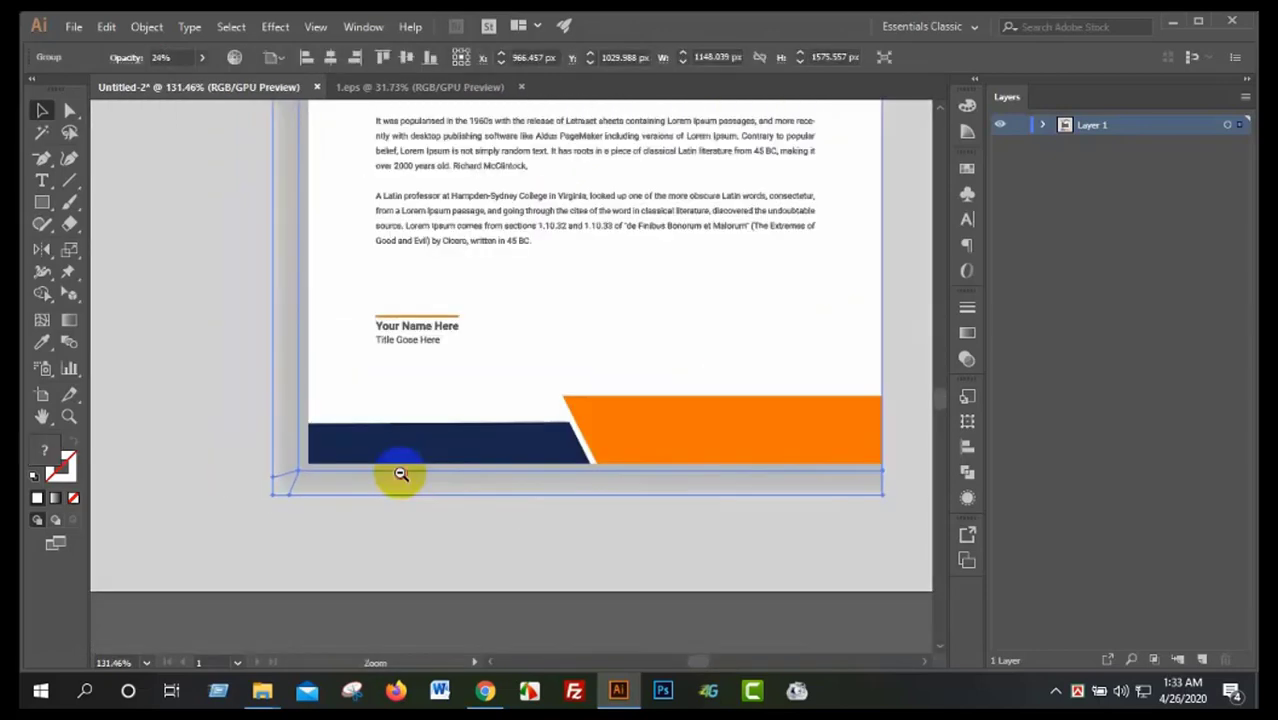
{"action": "key", "text": "ctrl+0"}
{"action": "scroll", "coordinate": [638, 379], "scroll_direction": "up", "scroll_amount": 1}
{"action": "scroll", "coordinate": [633, 365], "scroll_direction": "up", "scroll_amount": 1}
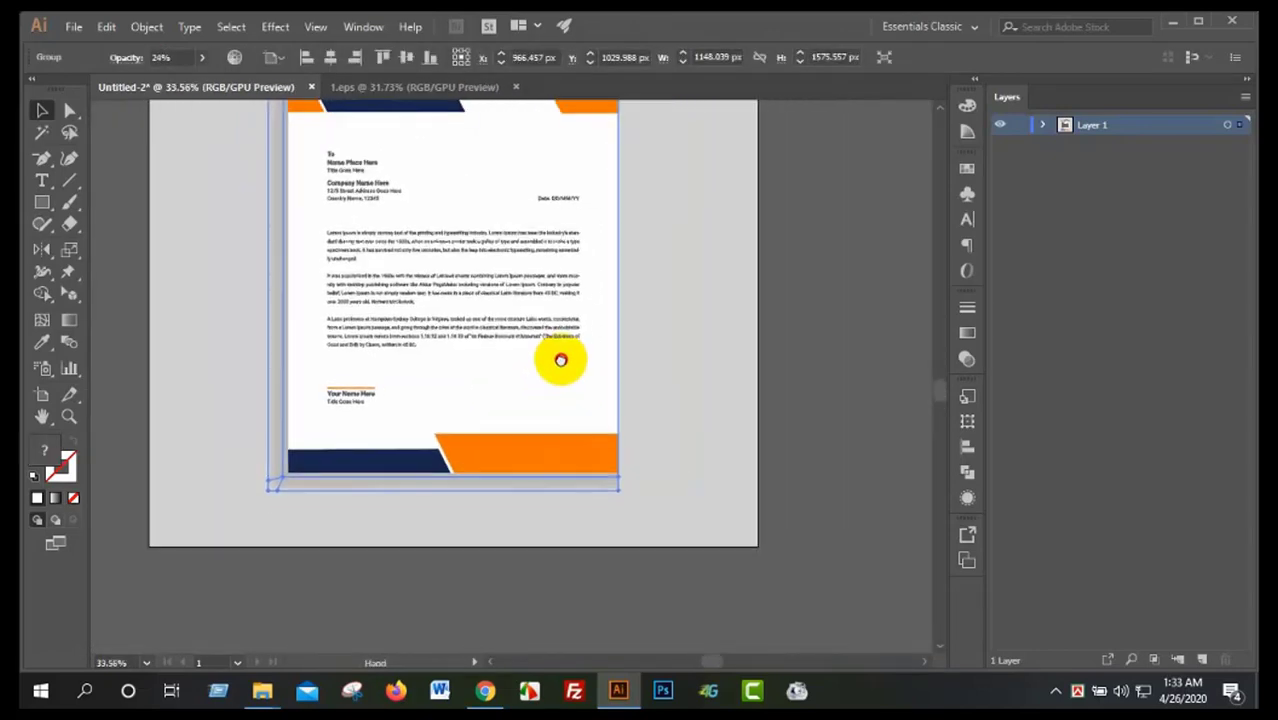
{"action": "scroll", "coordinate": [460, 420], "scroll_direction": "down", "scroll_amount": 1}
{"action": "left_click", "coordinate": [365, 450]}
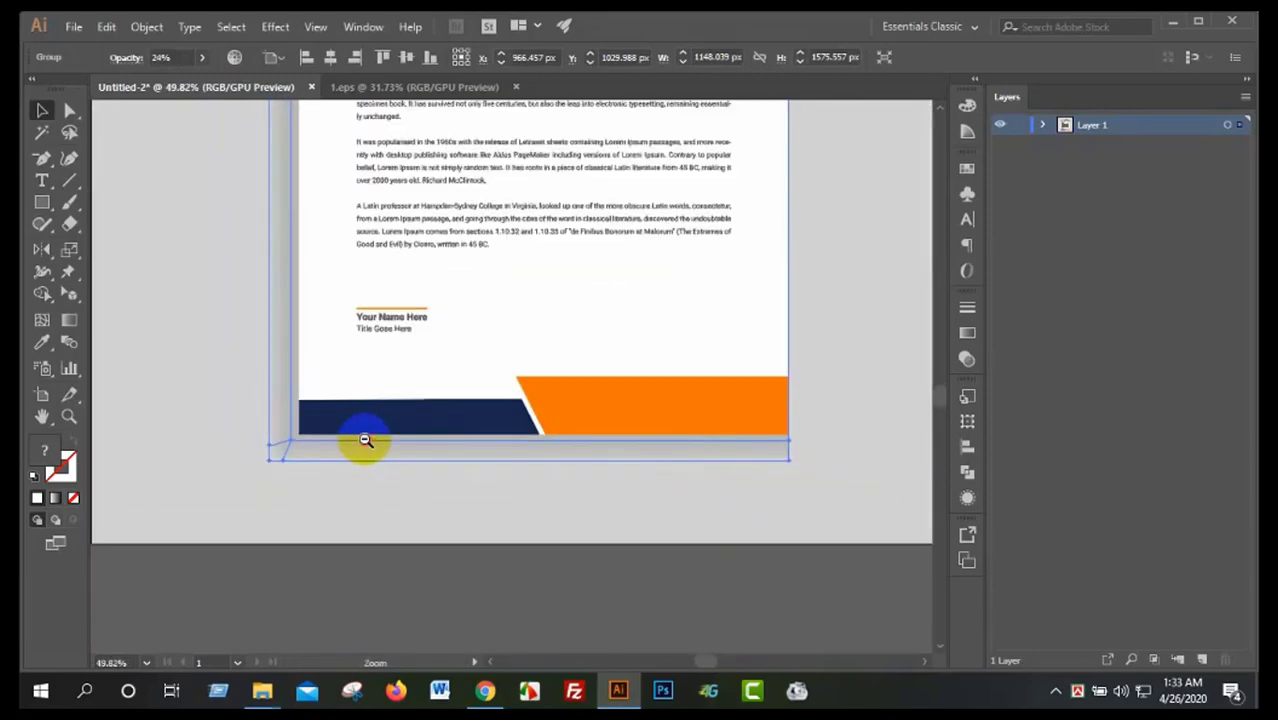
{"action": "left_click_drag", "start_coordinate": [365, 440], "coordinate": [257, 428]}
{"action": "scroll", "coordinate": [298, 410], "scroll_direction": "down", "scroll_amount": 2}
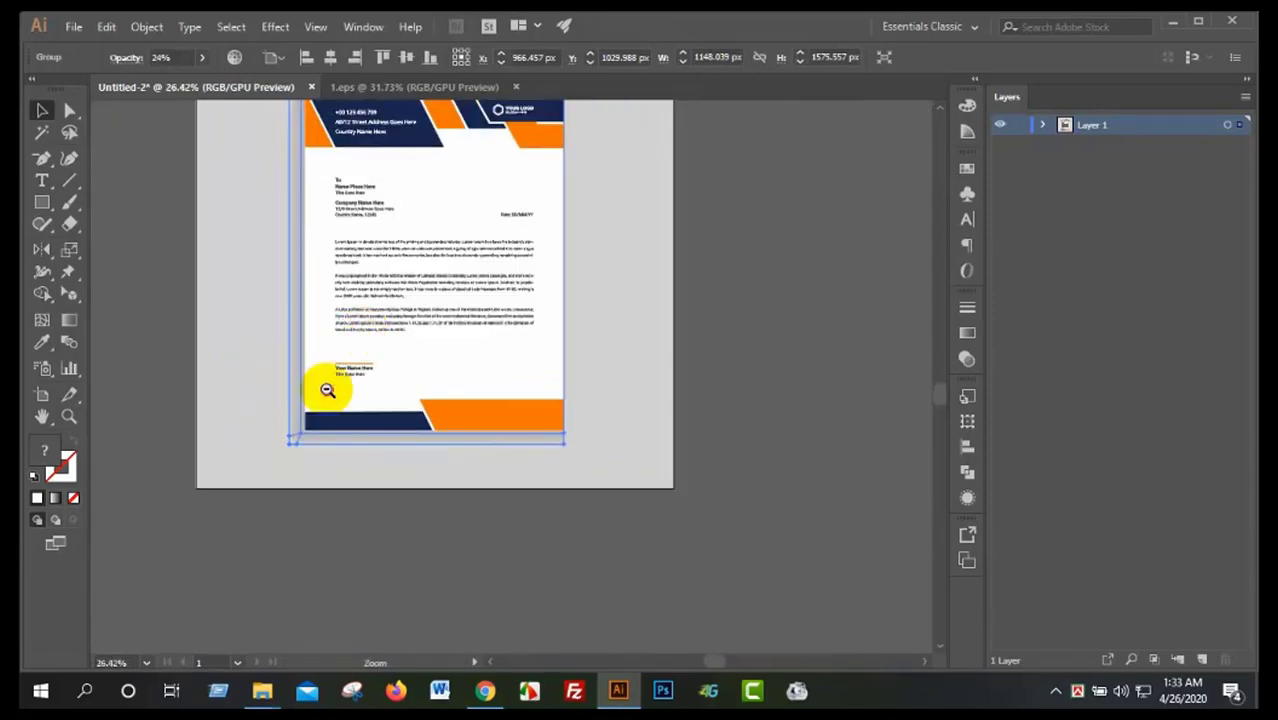
- Select the mockup shadow group and raise its opacity from 24% to 32%
{"action": "left_click", "coordinate": [228, 205]}
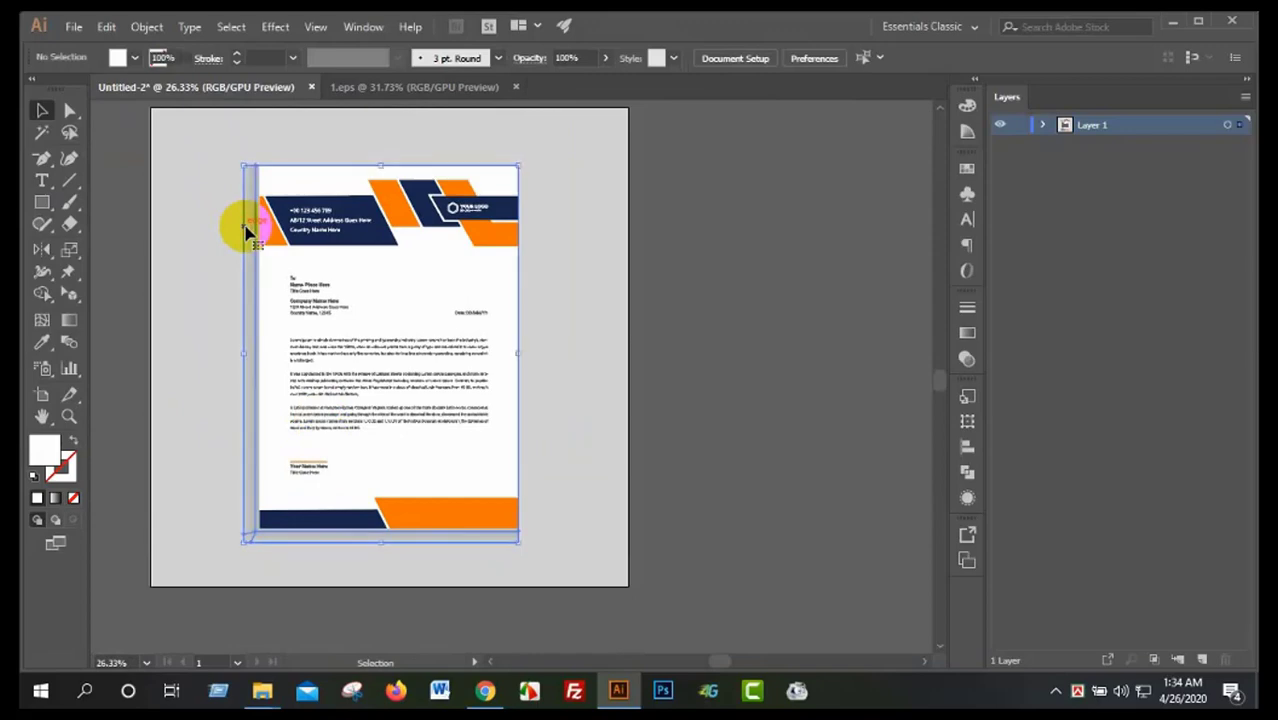
{"action": "left_click", "coordinate": [248, 232]}
{"action": "left_click", "coordinate": [683, 243]}
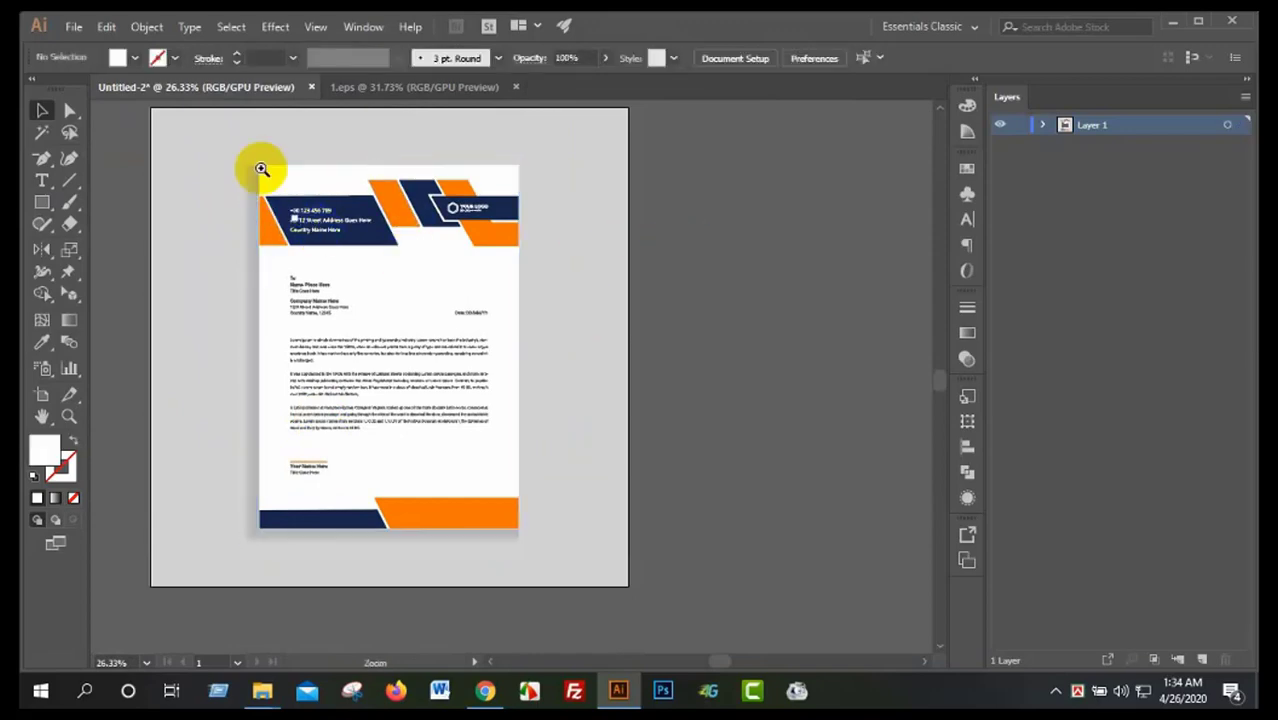
{"action": "mouse_move", "coordinate": [257, 171]}
{"action": "left_mouse_down"}
{"action": "mouse_move", "coordinate": [662, 251]}
{"action": "mouse_move", "coordinate": [575, 256]}
{"action": "left_mouse_up"}
{"action": "scroll", "coordinate": [228, 228], "scroll_direction": "down", "scroll_amount": 10}
{"action": "scroll", "coordinate": [442, 265], "scroll_direction": "down", "scroll_amount": 2}
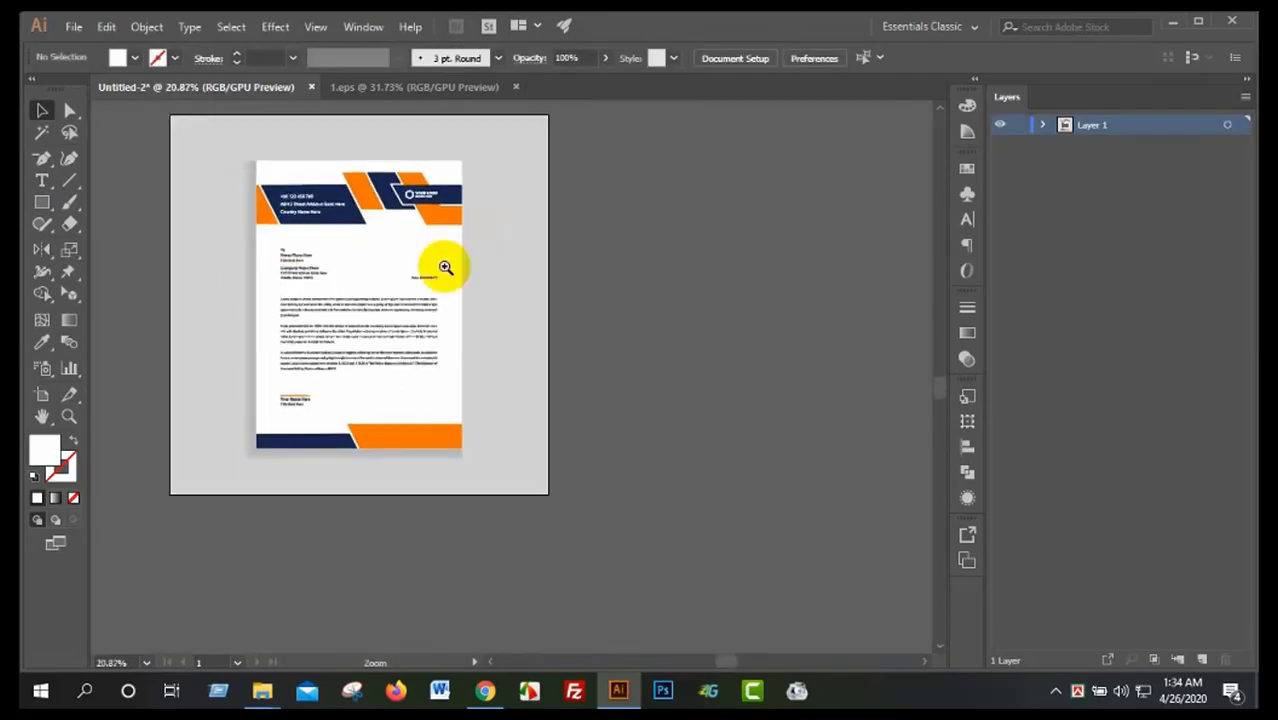
{"action": "scroll", "coordinate": [342, 342], "scroll_direction": "down", "scroll_amount": 2}
{"action": "scroll", "coordinate": [347, 347], "scroll_direction": "up", "scroll_amount": 2}
{"action": "left_click", "coordinate": [375, 405]}
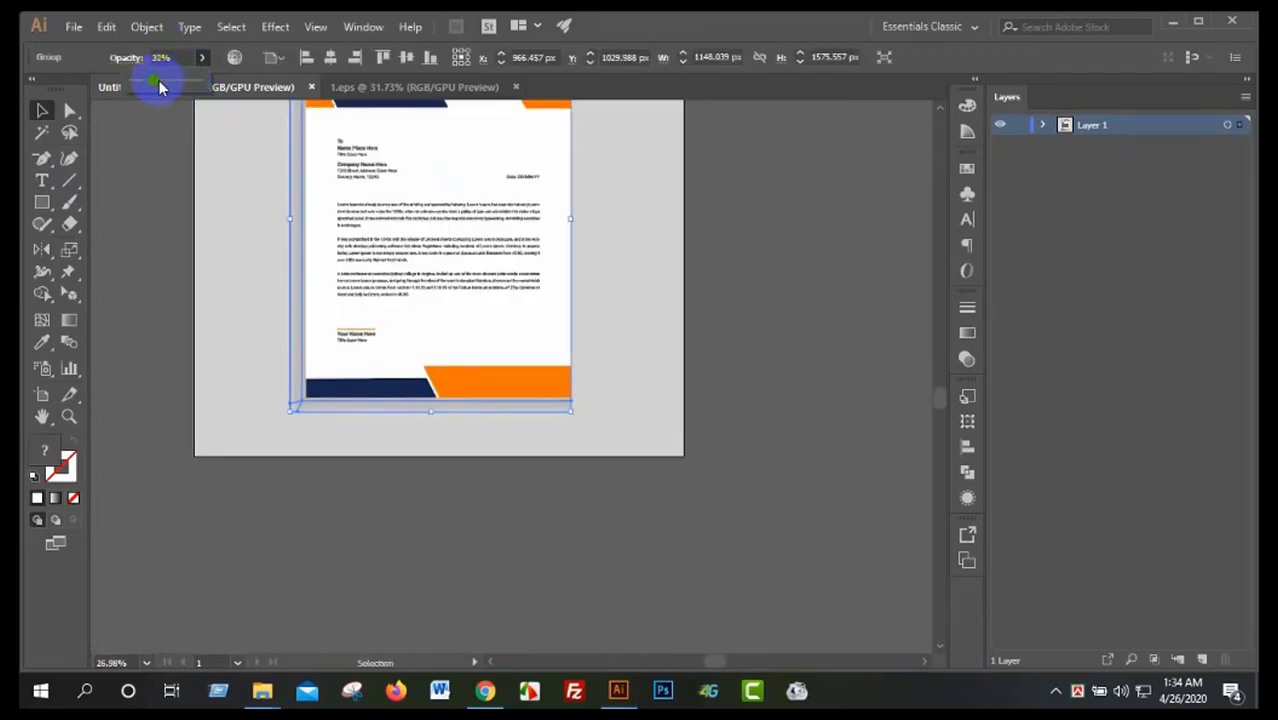
{"action": "left_click", "coordinate": [143, 180]}
{"action": "scroll", "coordinate": [268, 230], "scroll_direction": "down", "scroll_amount": 3}
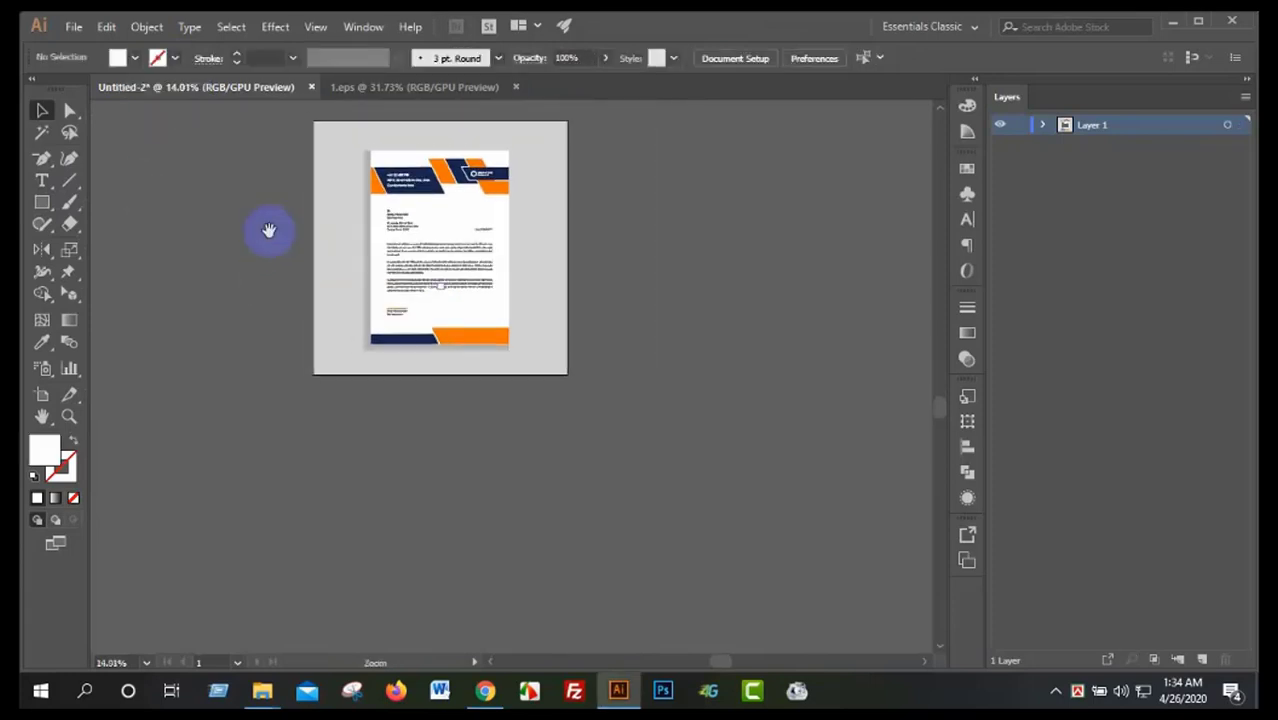
{"action": "scroll", "coordinate": [205, 208], "scroll_direction": "up", "scroll_amount": 1}
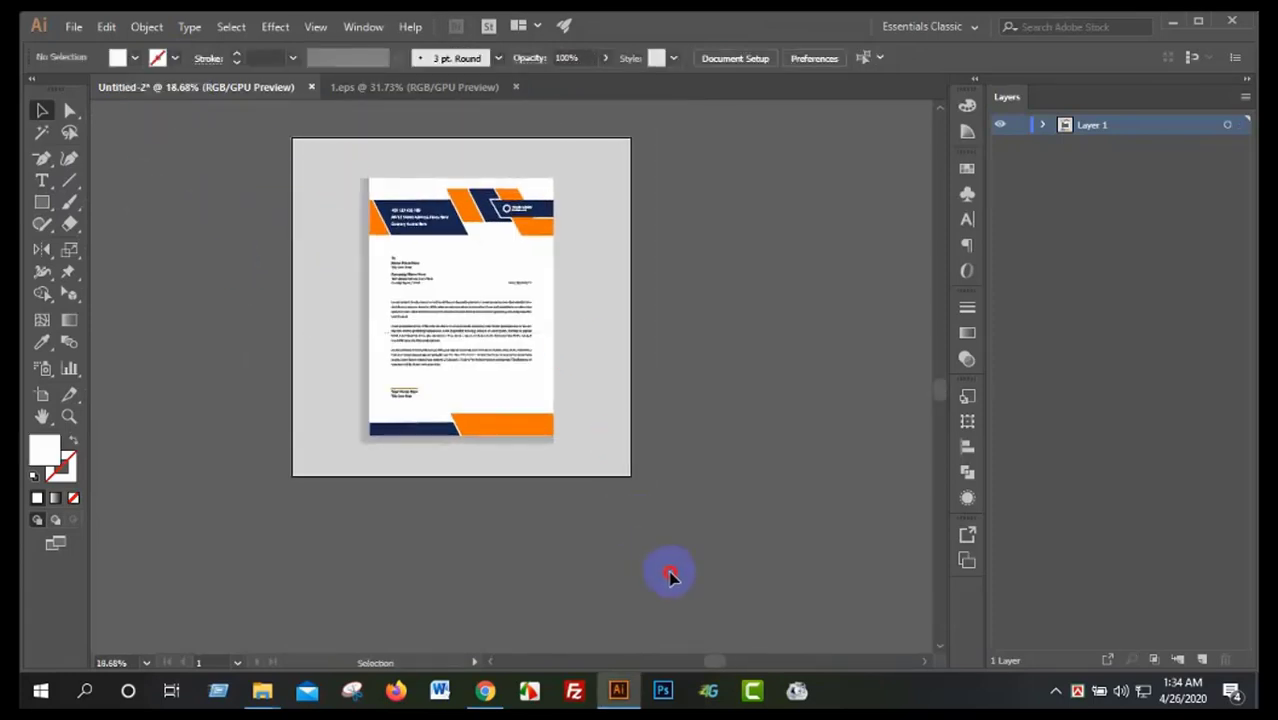
- Select the letterhead and grey background square together and group them into one 2000 x 2000 px object
{"action": "key", "text": "ctrl+a"}
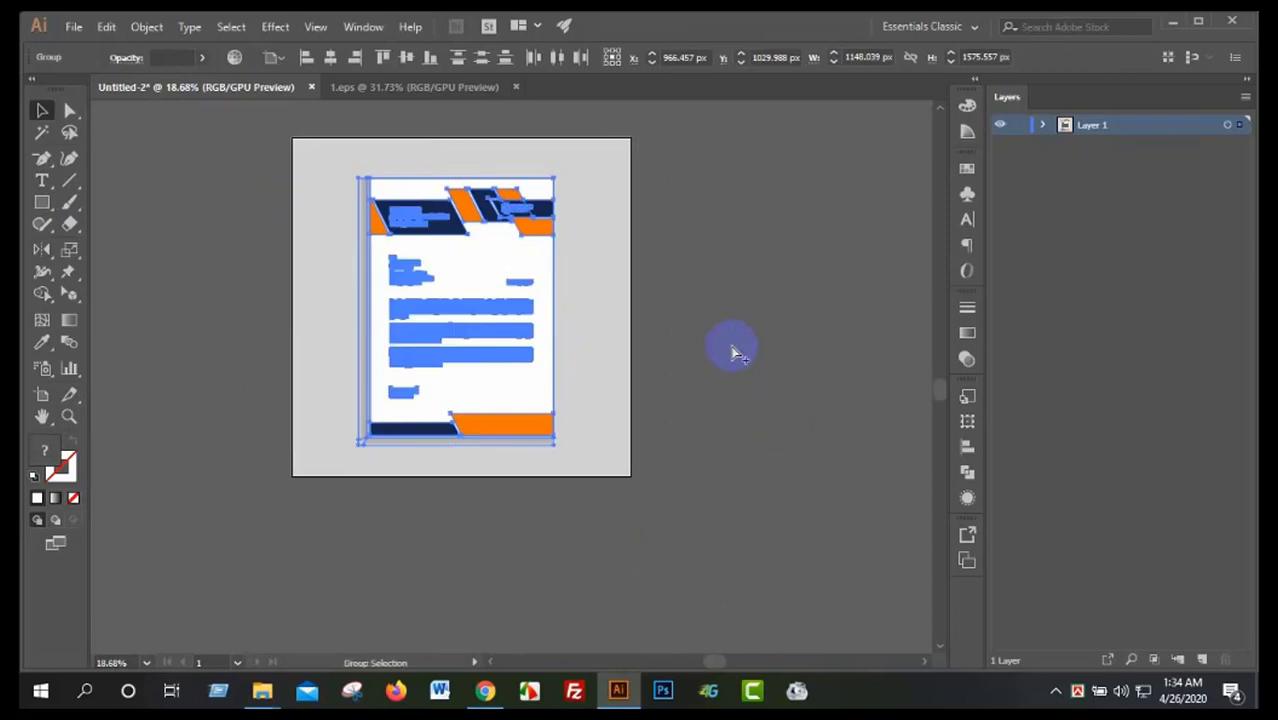
{"action": "key", "text": "ctrl+2"}
{"action": "key", "text": "ctrl+a"}
{"action": "left_click", "coordinate": [734, 335]}
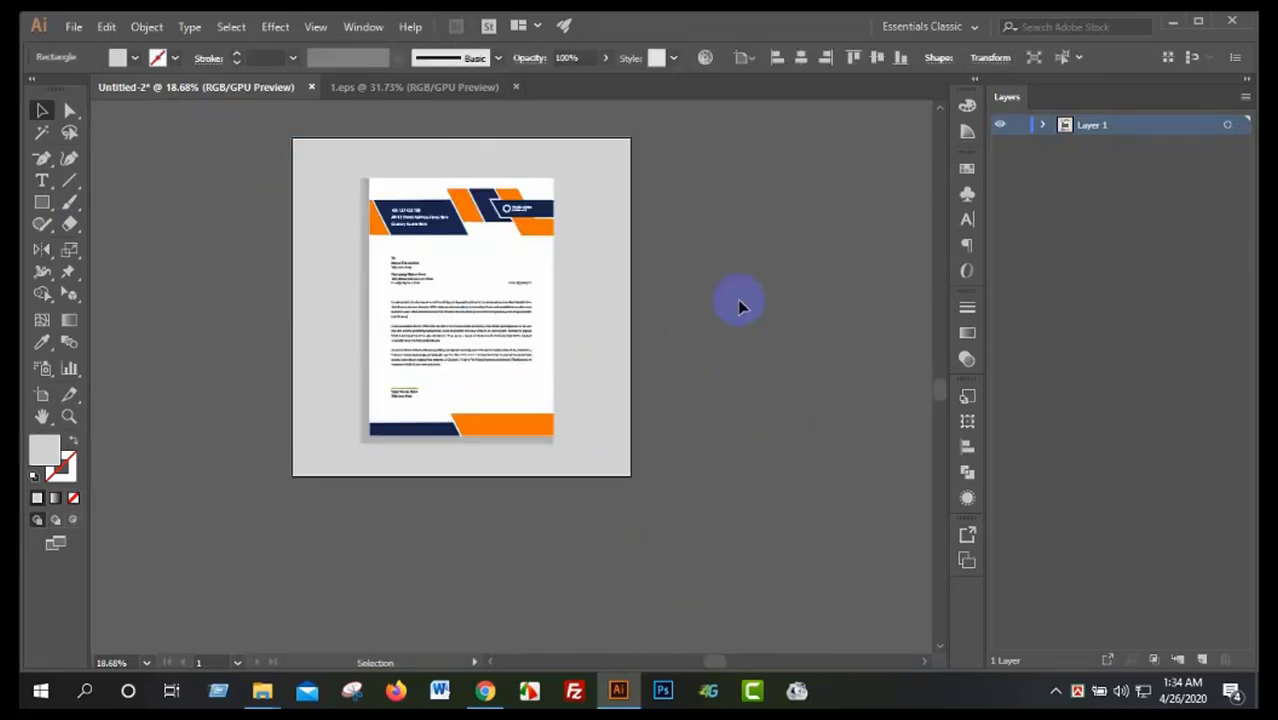
{"action": "key", "text": "ctrl+a"}
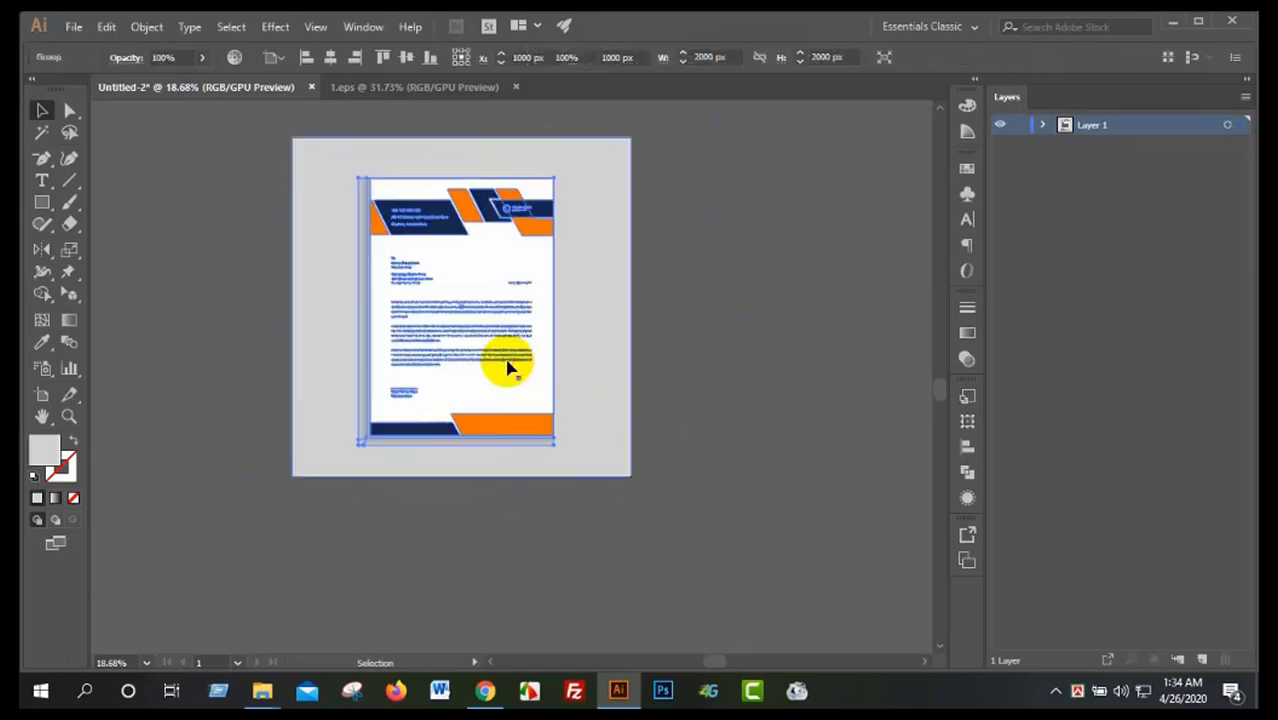
{"action": "left_click", "coordinate": [508, 362]}
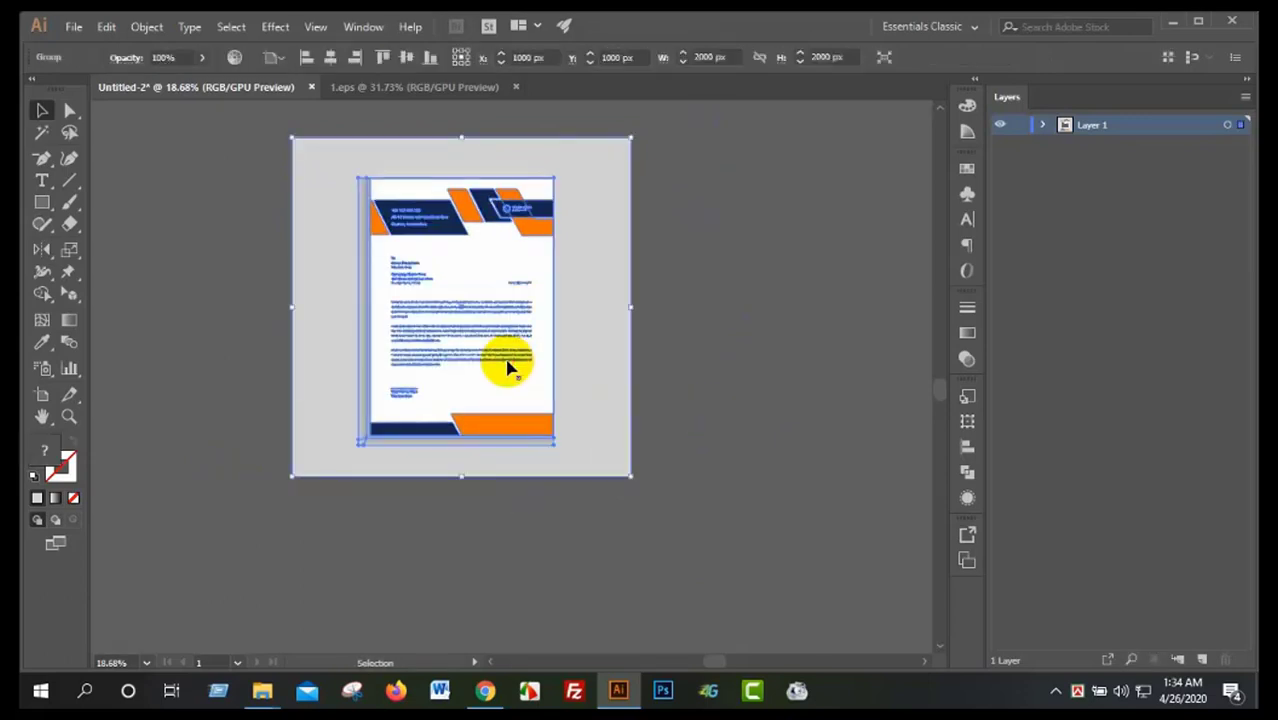
{"action": "left_click", "coordinate": [140, 32]}
{"action": "left_click", "coordinate": [250, 197]}
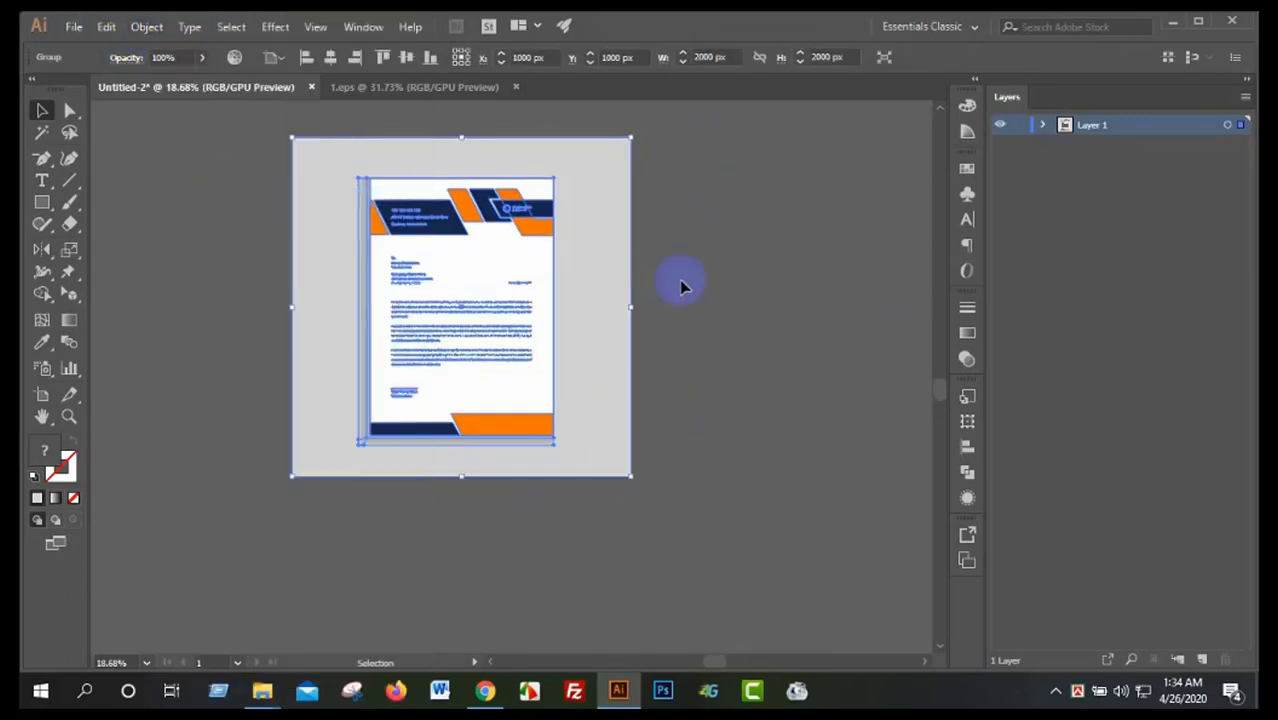
{"action": "left_click", "coordinate": [757, 254]}
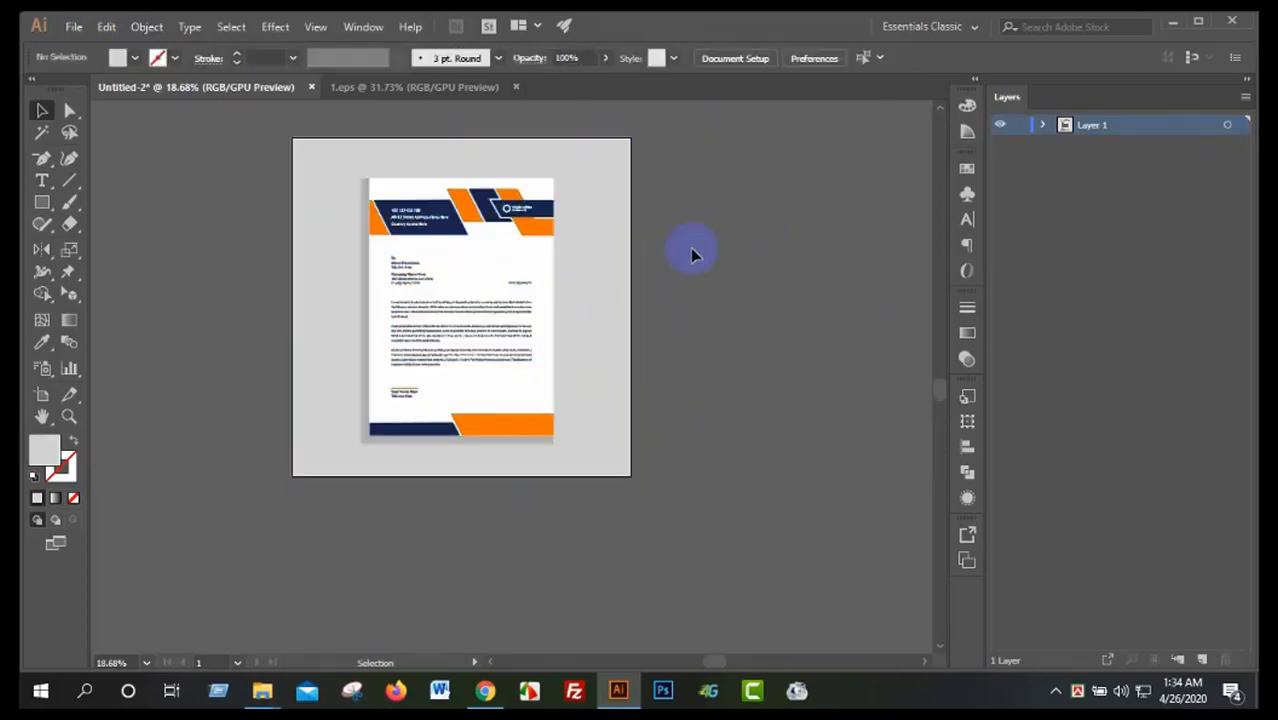
{"action": "left_click", "coordinate": [428, 251]}
{"action": "left_click", "coordinate": [710, 296]}
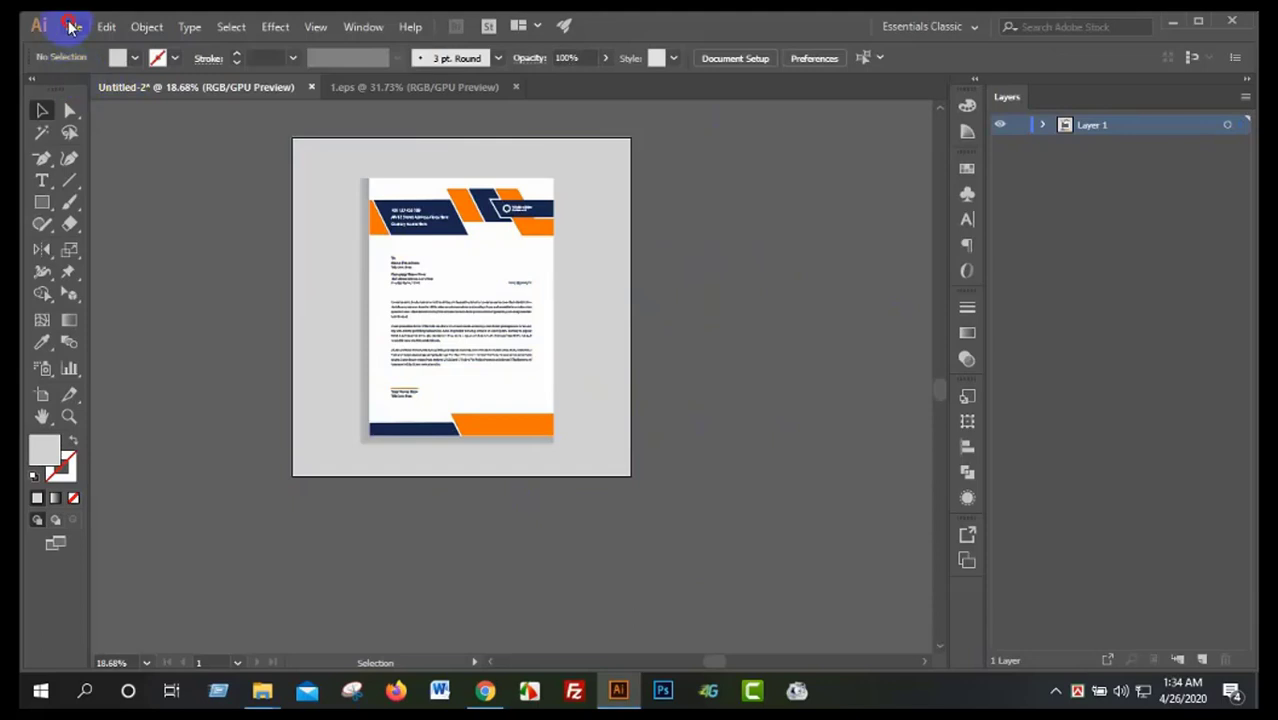
- Save the letterhead to the Desktop as '11' in Illustrator EPS format
{"action": "left_click", "coordinate": [73, 26]}
{"action": "left_click", "coordinate": [100, 194]}
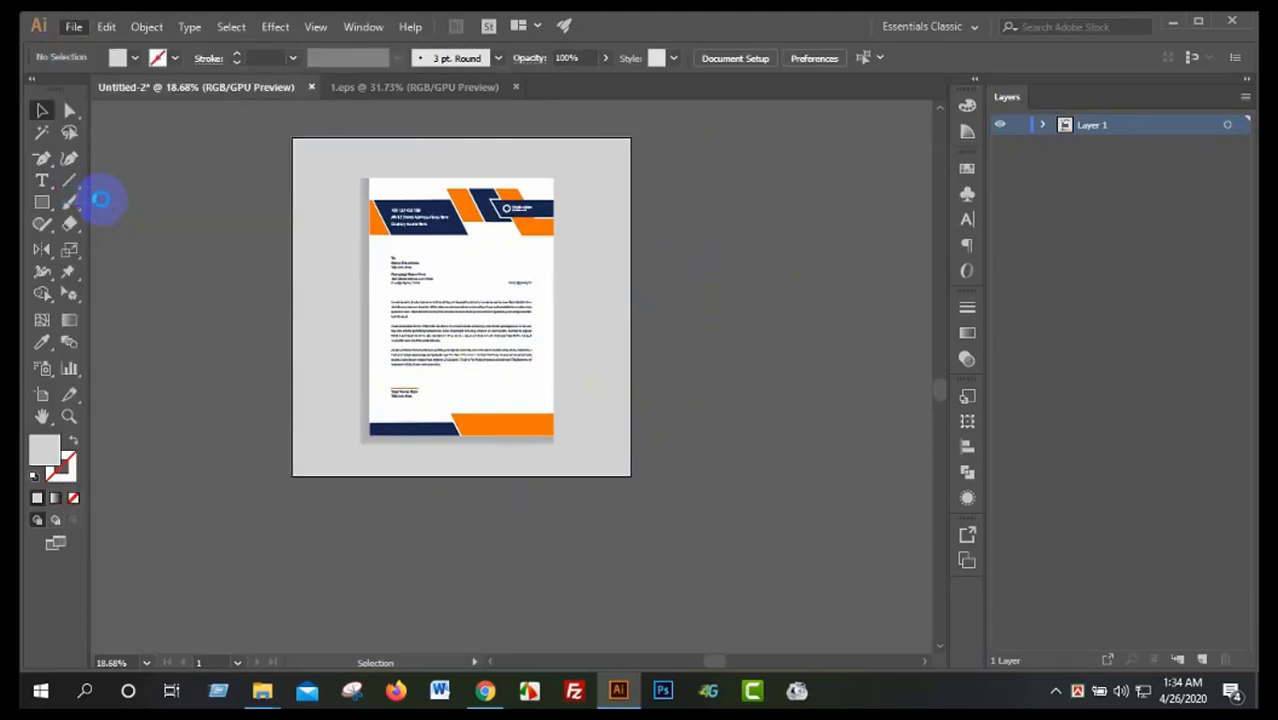
{"action": "scroll", "coordinate": [110, 190], "scroll_direction": "up", "scroll_amount": 3}
{"action": "scroll", "coordinate": [115, 190], "scroll_direction": "up", "scroll_amount": 3}
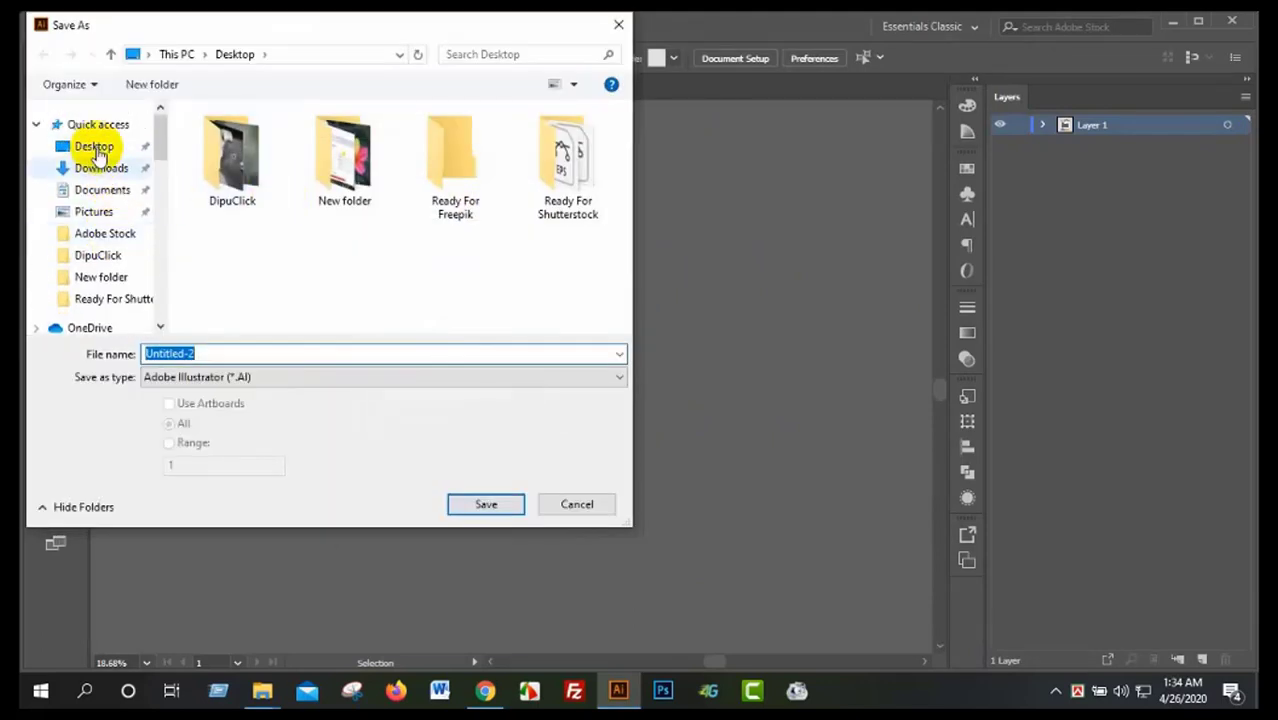
{"action": "left_click", "coordinate": [100, 146]}
{"action": "left_click", "coordinate": [228, 354]}
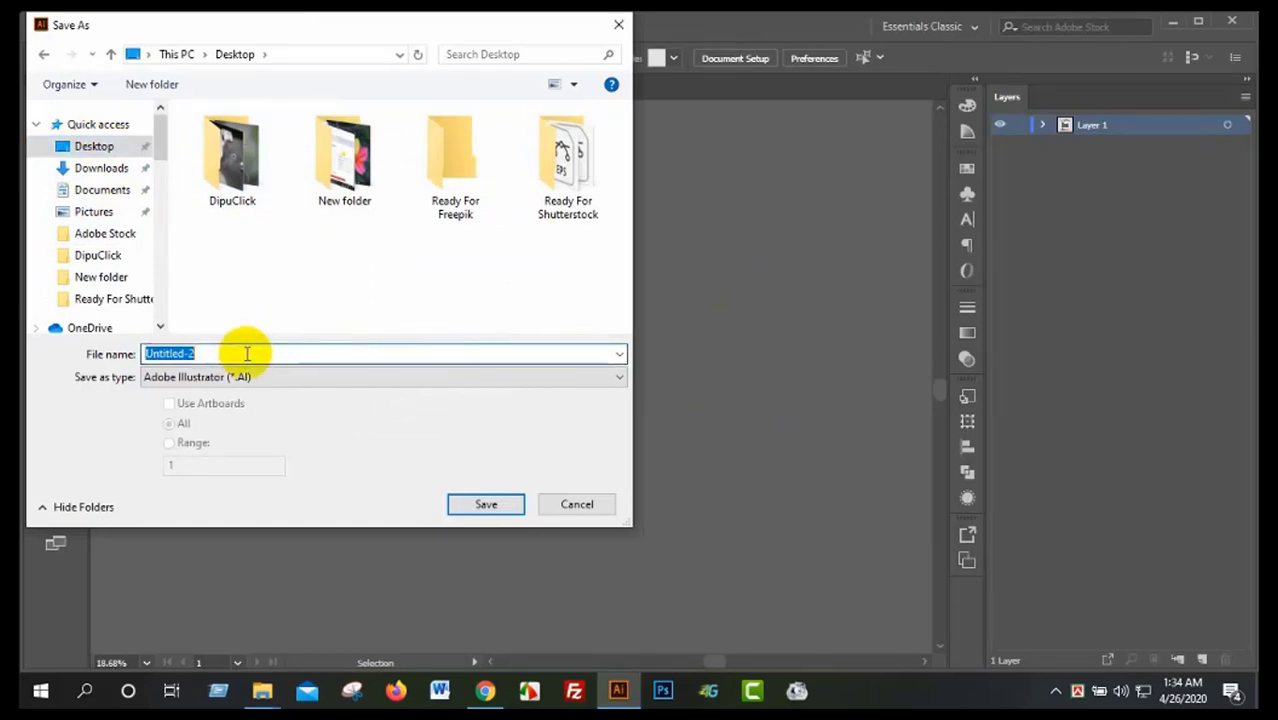
{"action": "type", "text": "11"}
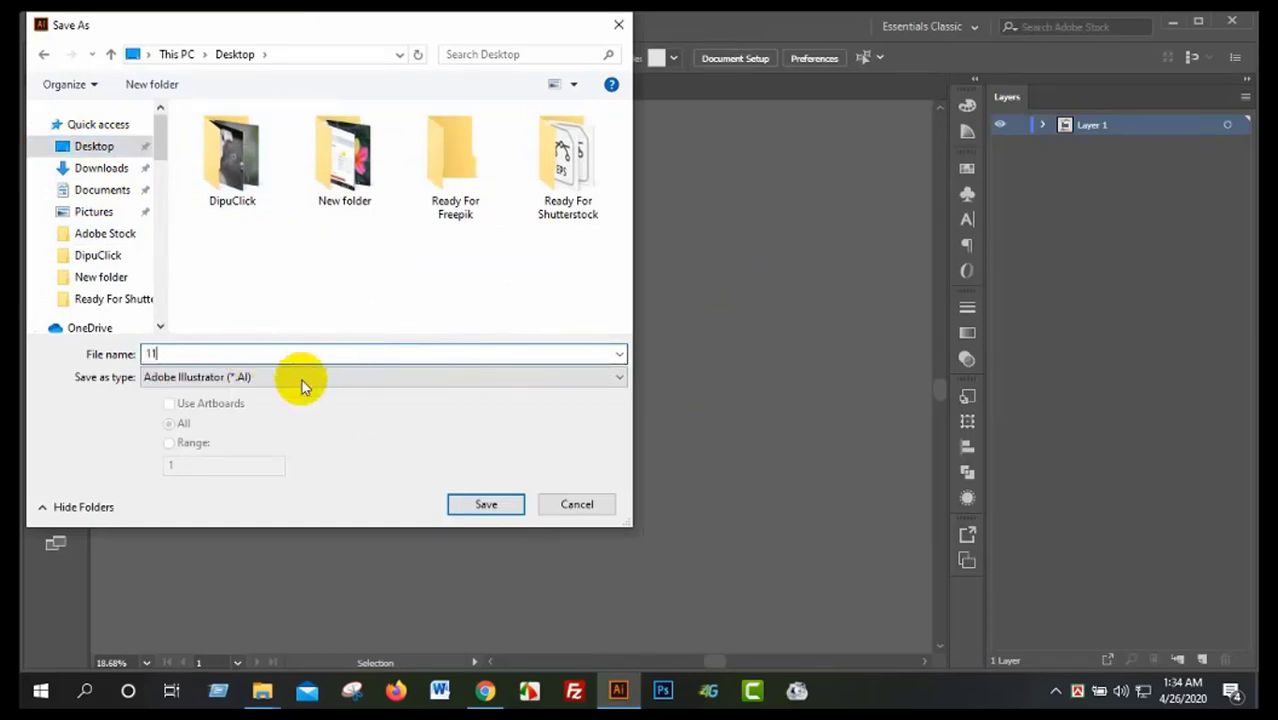
{"action": "left_click", "coordinate": [257, 377]}
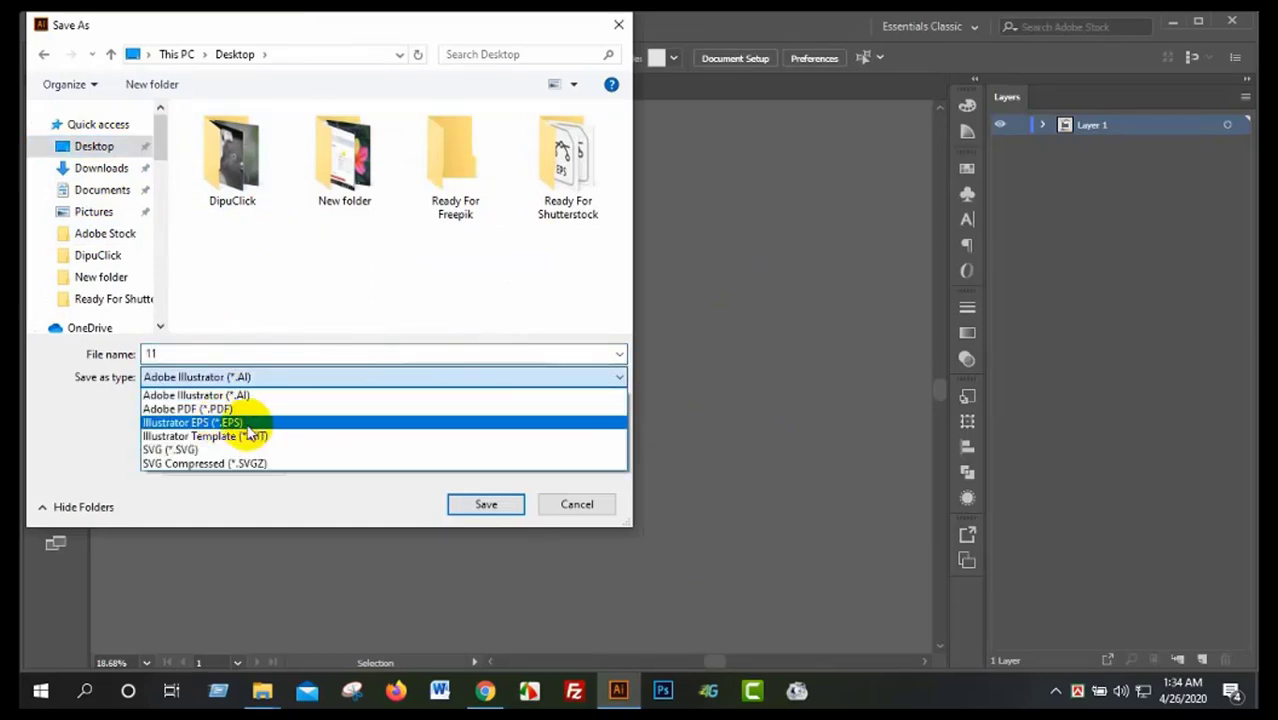
{"action": "left_click", "coordinate": [222, 424]}
{"action": "left_click", "coordinate": [479, 505]}
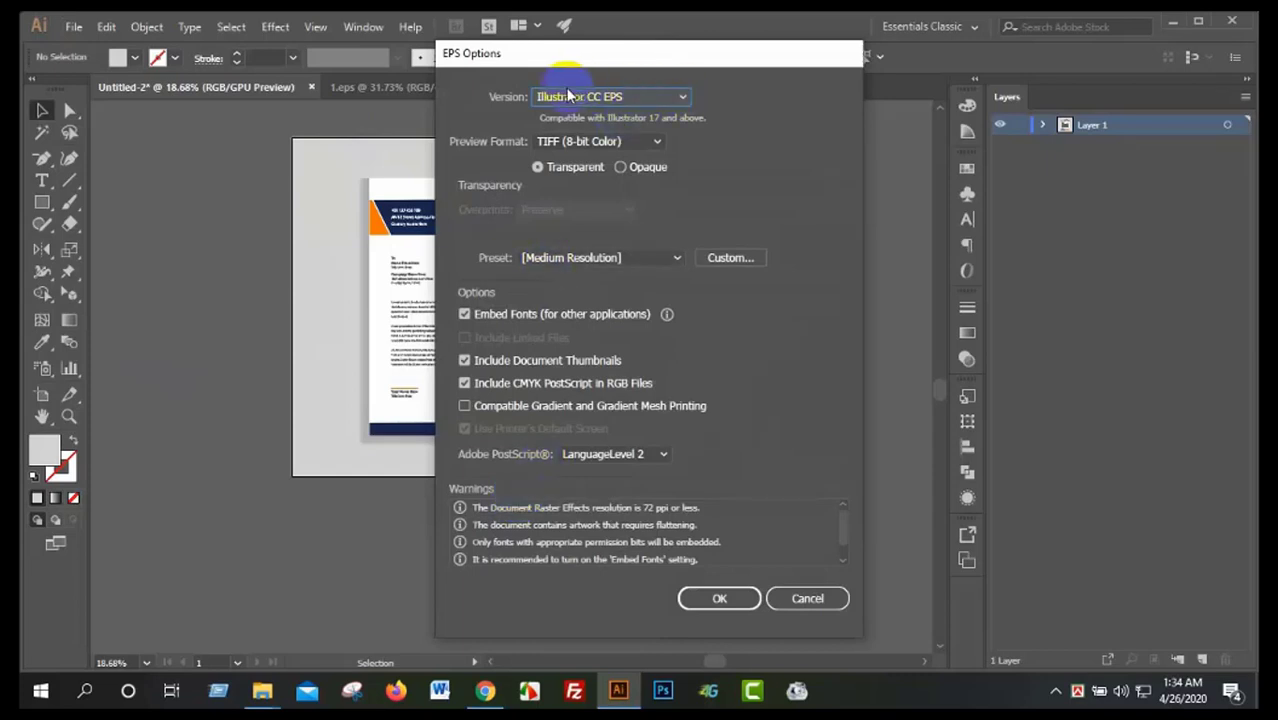
- Set the EPS version to Illustrator 10, finish saving, and close both open documents
{"action": "left_click", "coordinate": [672, 98]}
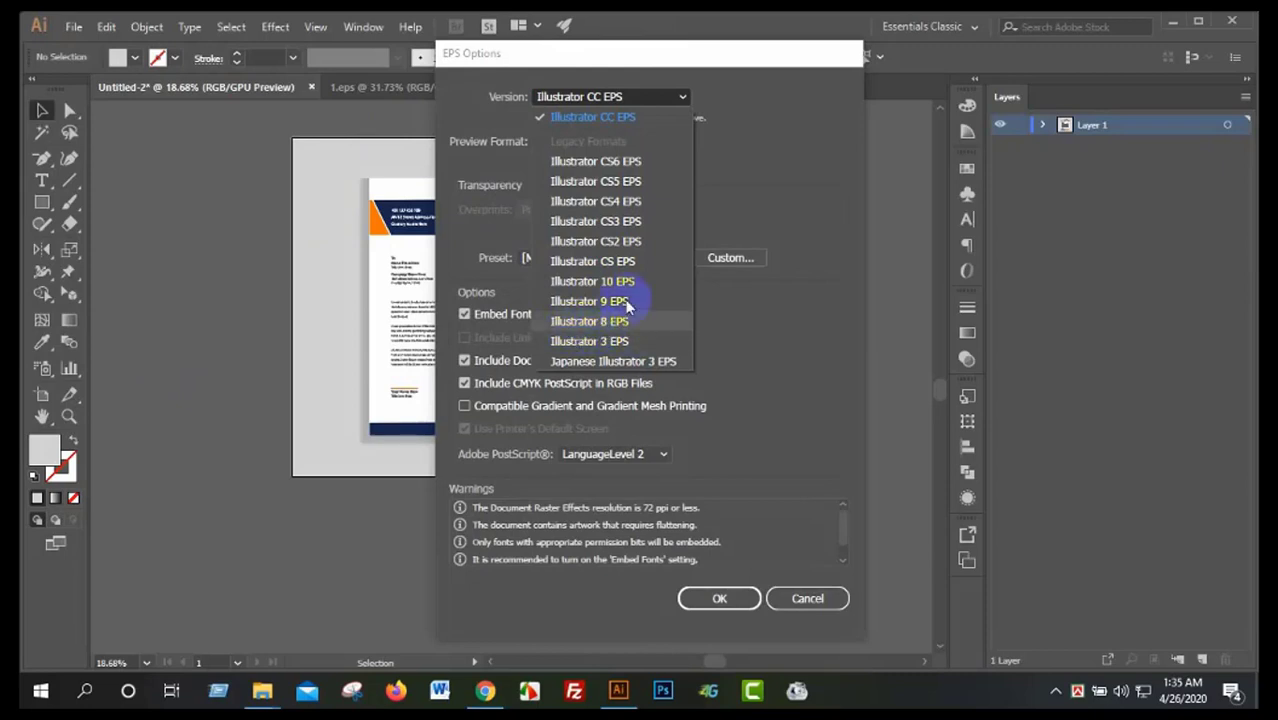
{"action": "left_click", "coordinate": [601, 283]}
{"action": "left_click", "coordinate": [725, 583]}
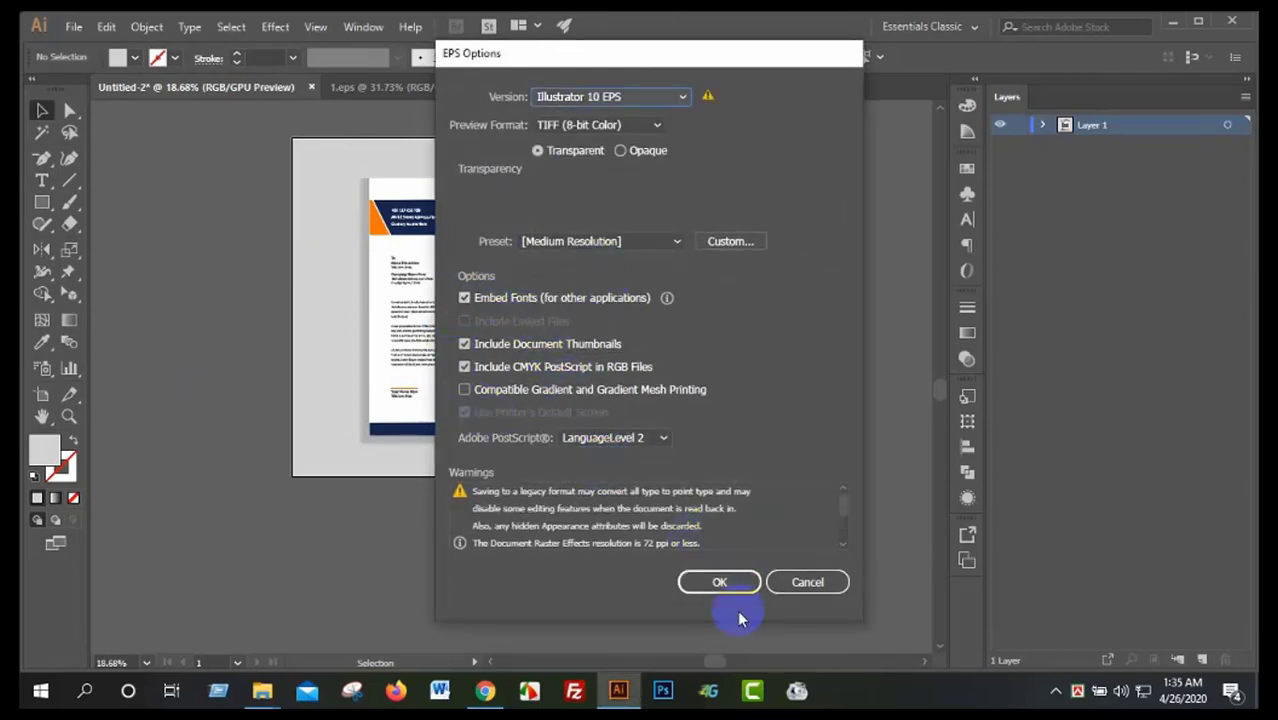
{"action": "left_click", "coordinate": [718, 588]}
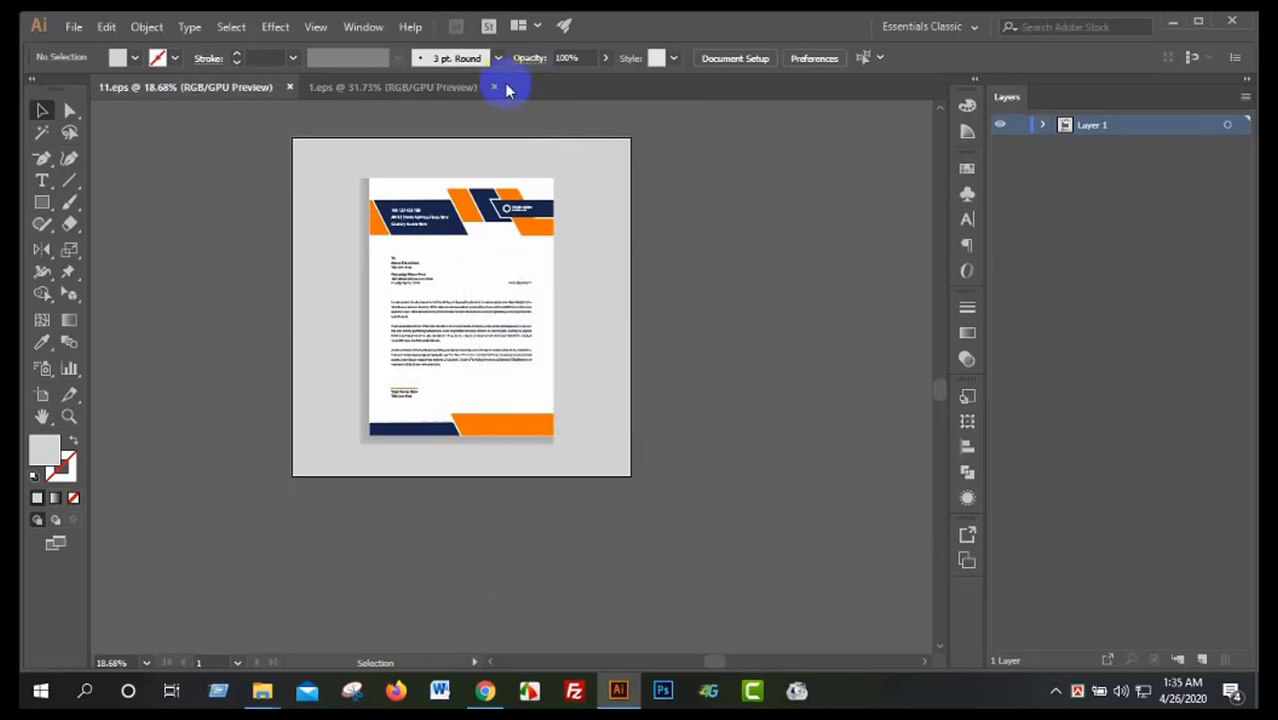
{"action": "left_click", "coordinate": [493, 87]}
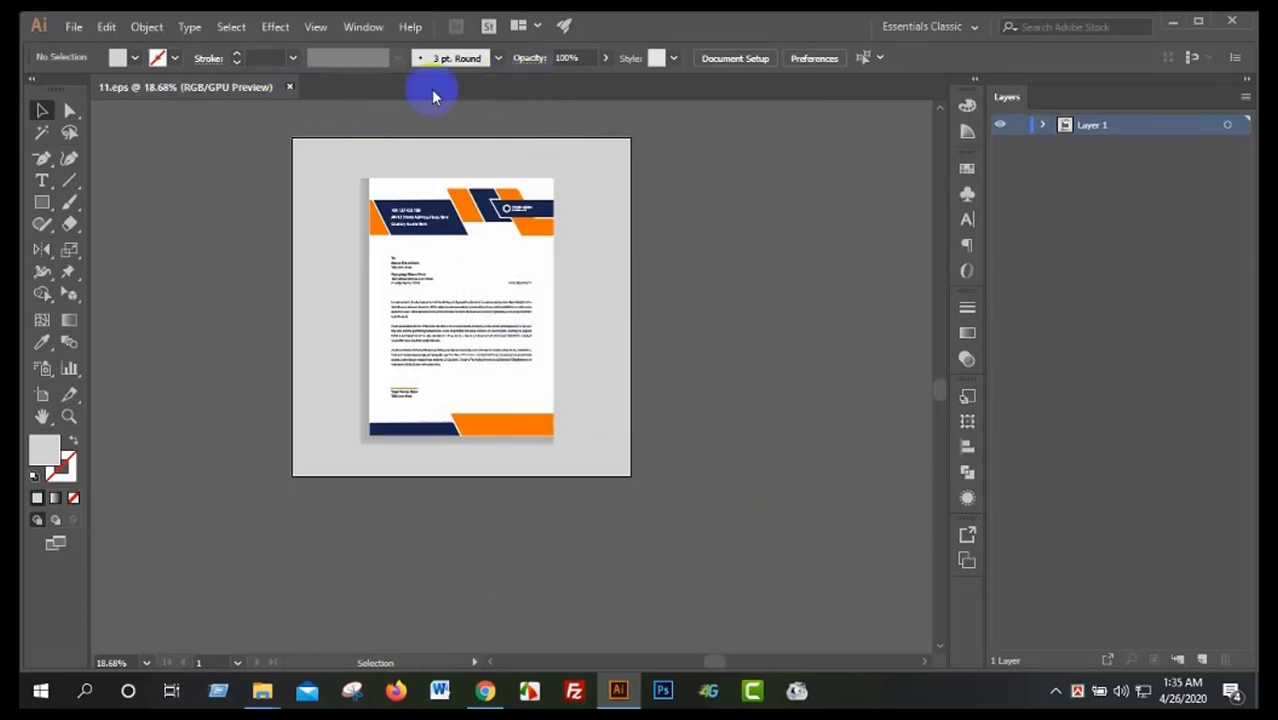
{"action": "key", "text": "ctrl+w"}
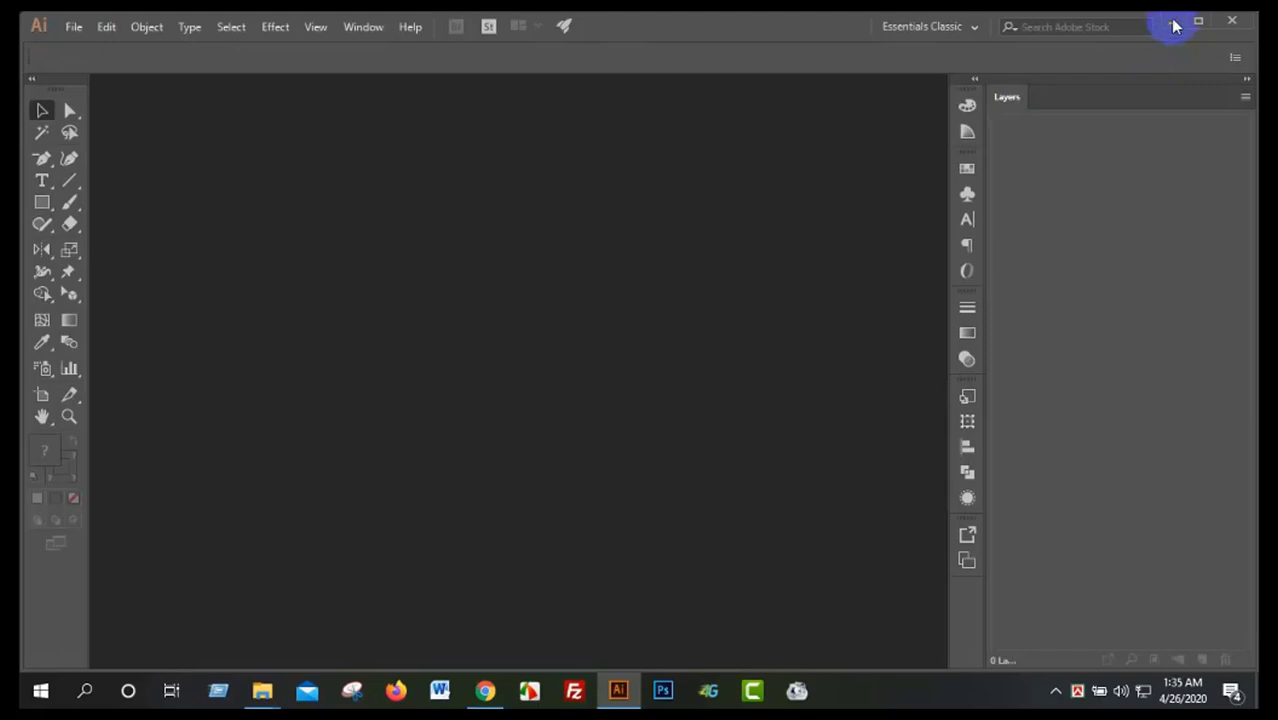
- Minimize Illustrator, move the 11 EPS icon to the desktop's upper middle, and return to Chrome
{"action": "left_click", "coordinate": [1174, 26]}
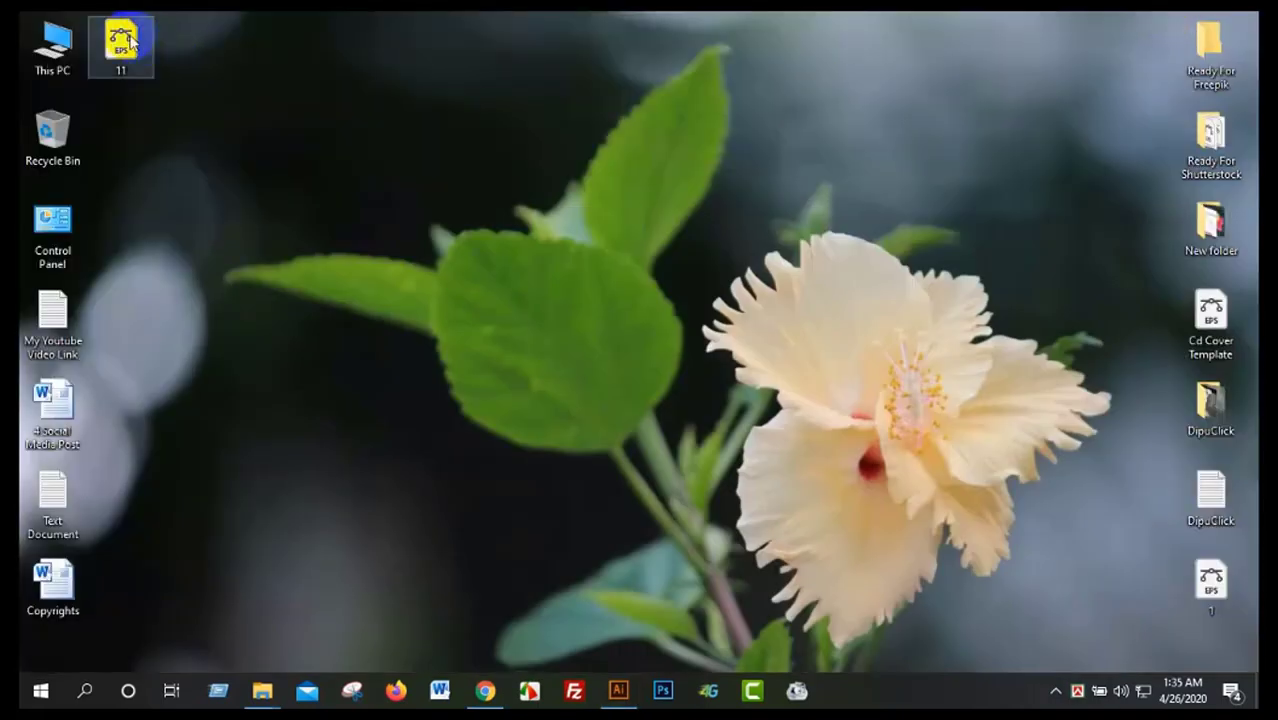
{"action": "left_click_drag", "start_coordinate": [130, 40], "coordinate": [461, 132]}
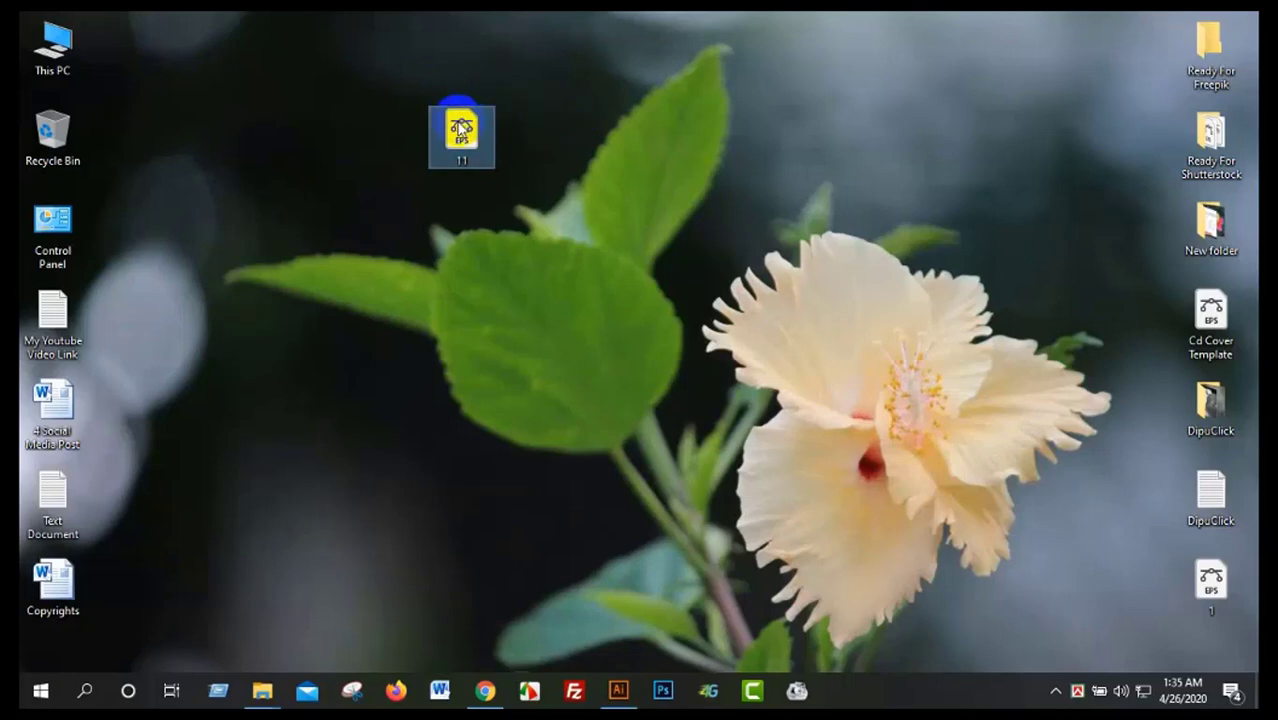
{"action": "left_click_drag", "start_coordinate": [461, 128], "coordinate": [393, 128]}
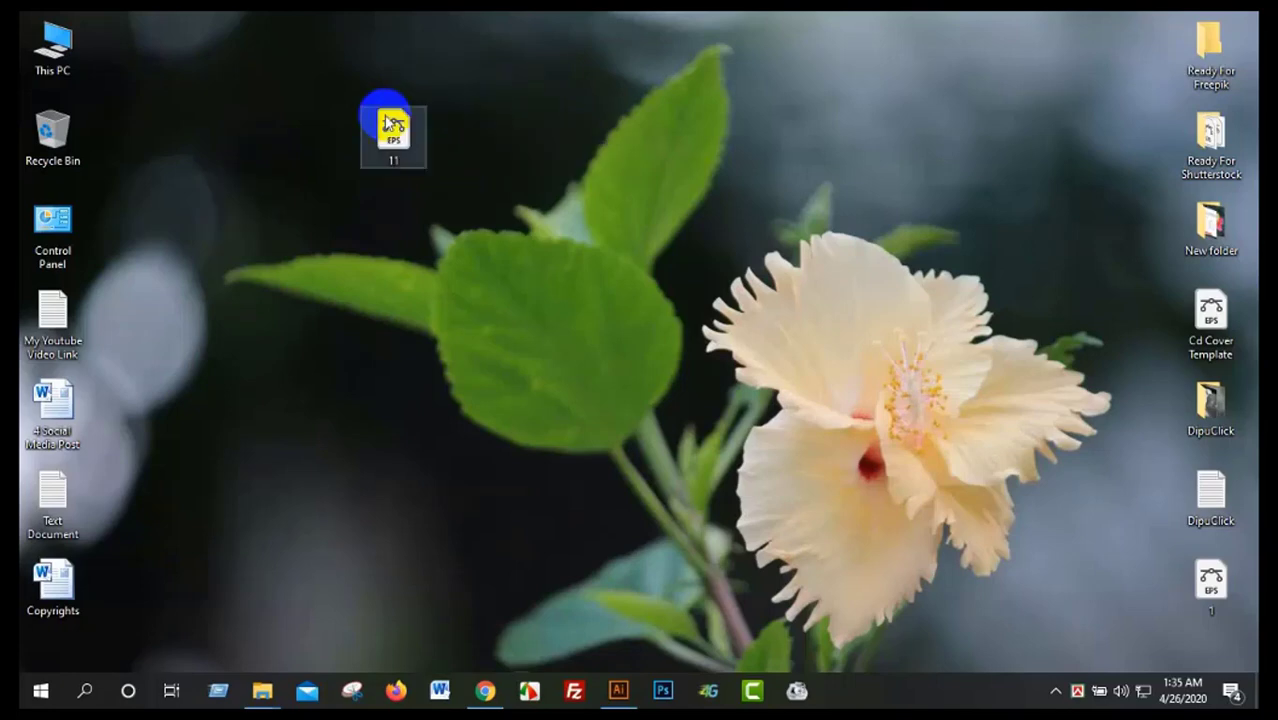
{"action": "left_click", "coordinate": [487, 700]}
- Upload 11.eps from the Desktop to Shutterstock and continue to Submit content with Next
{"action": "left_click", "coordinate": [238, 33]}
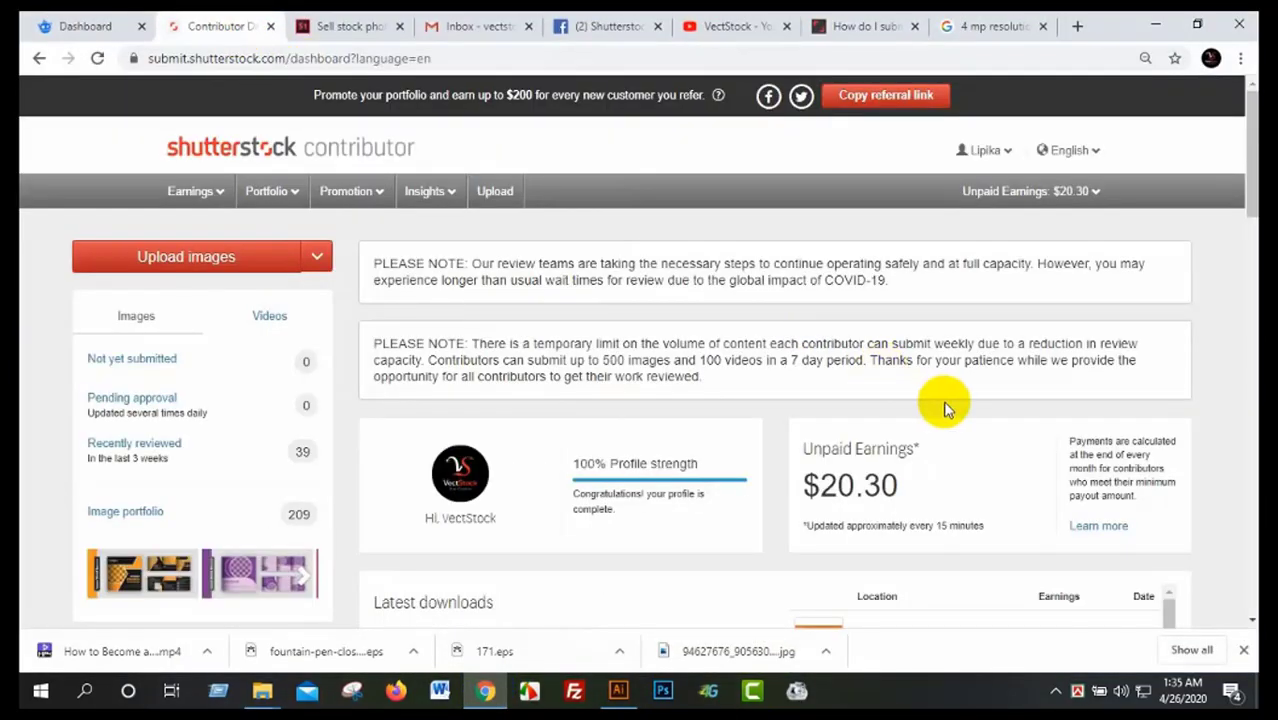
{"action": "left_click", "coordinate": [495, 192]}
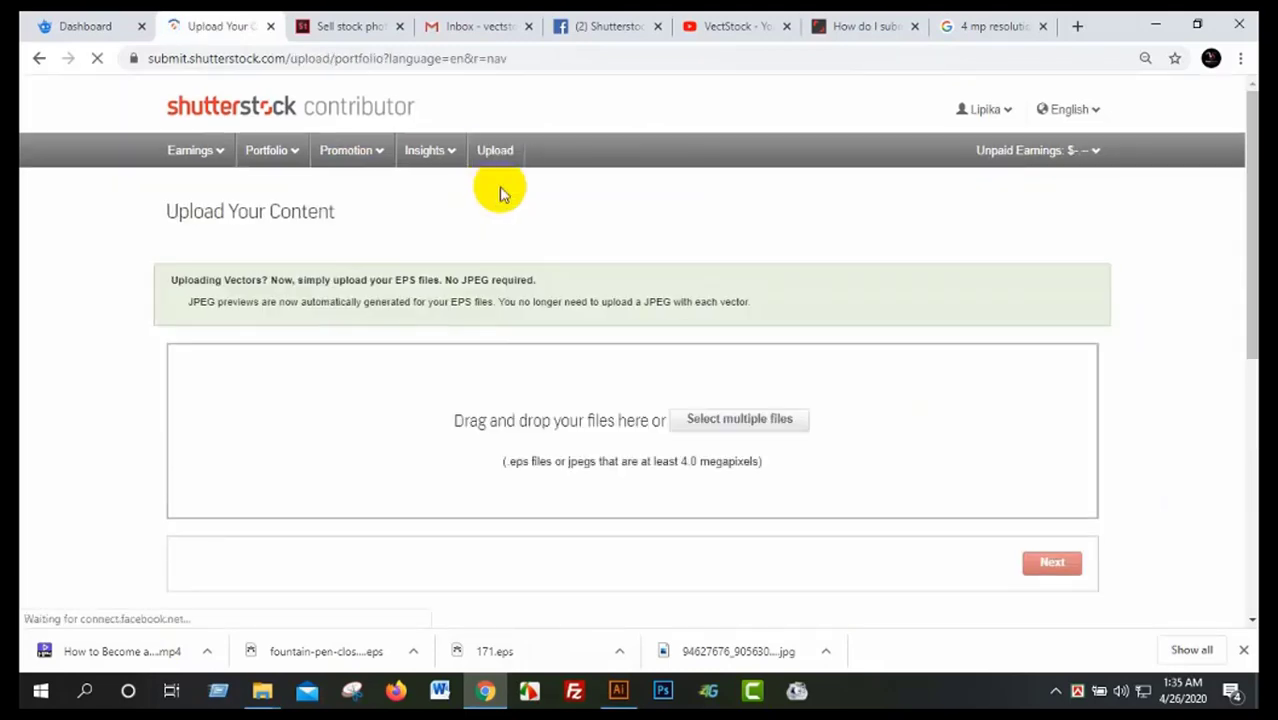
{"action": "left_click", "coordinate": [727, 422]}
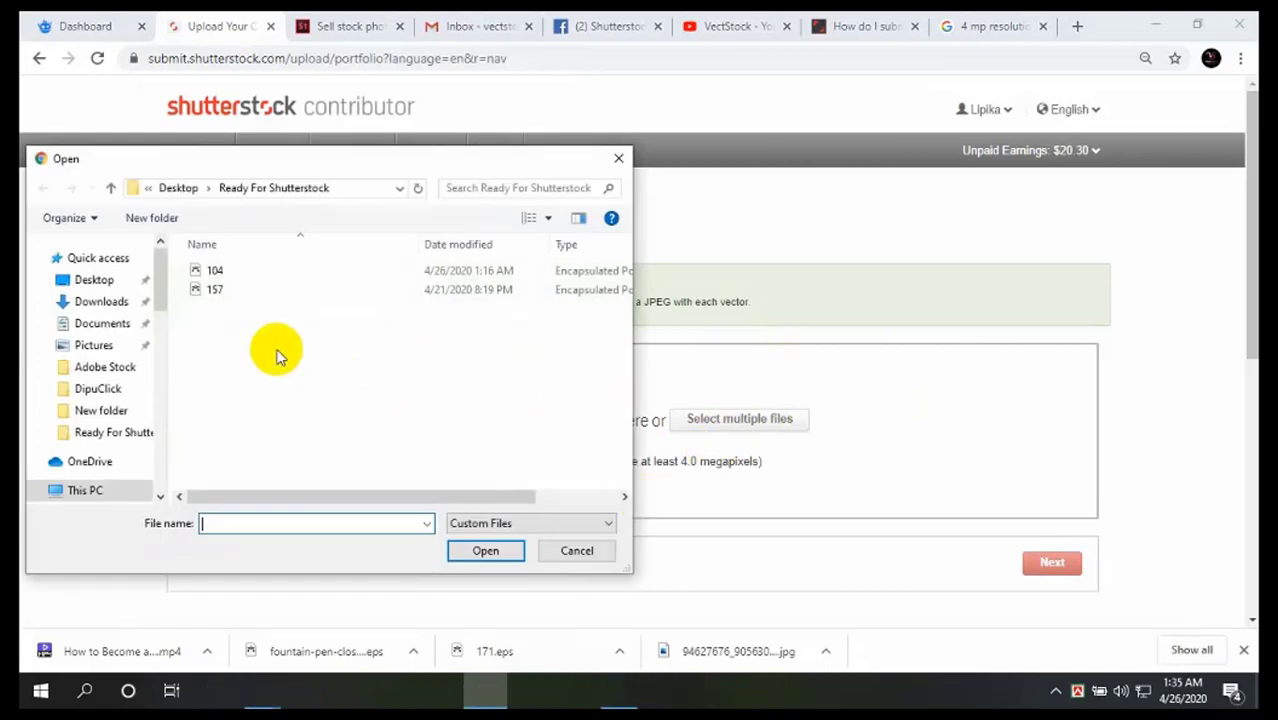
{"action": "left_click", "coordinate": [100, 282]}
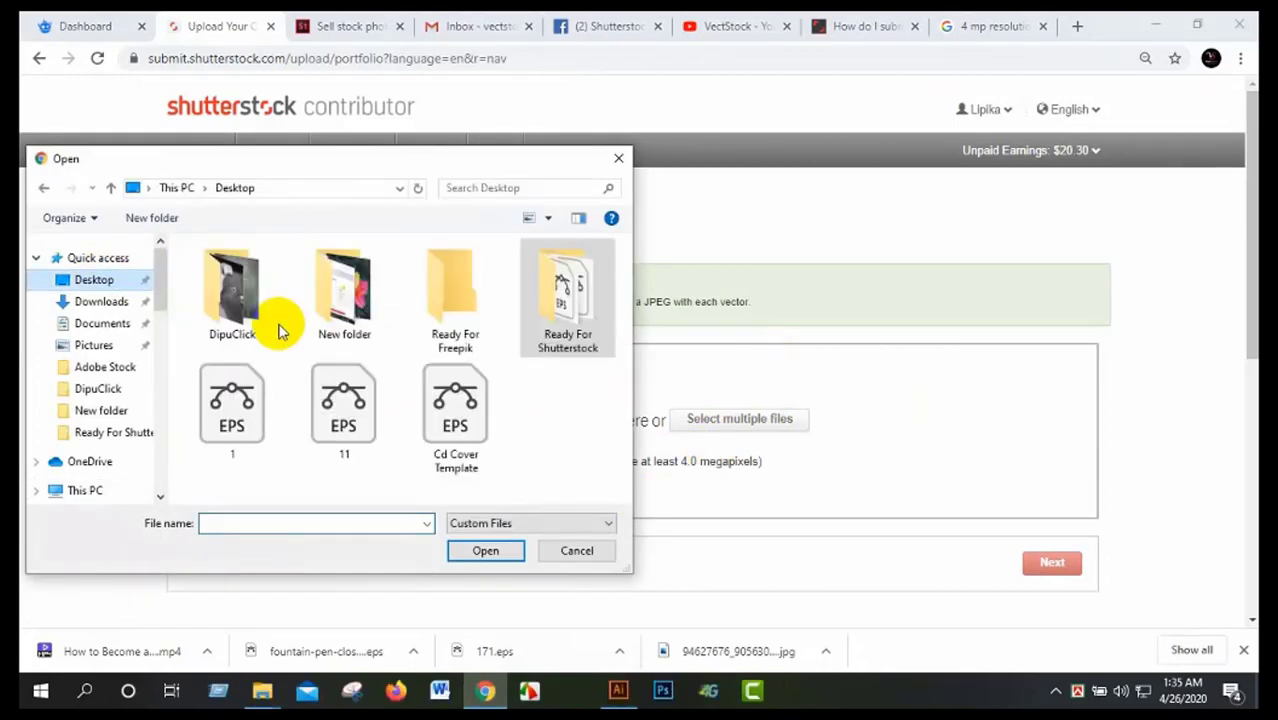
{"action": "left_click", "coordinate": [340, 418]}
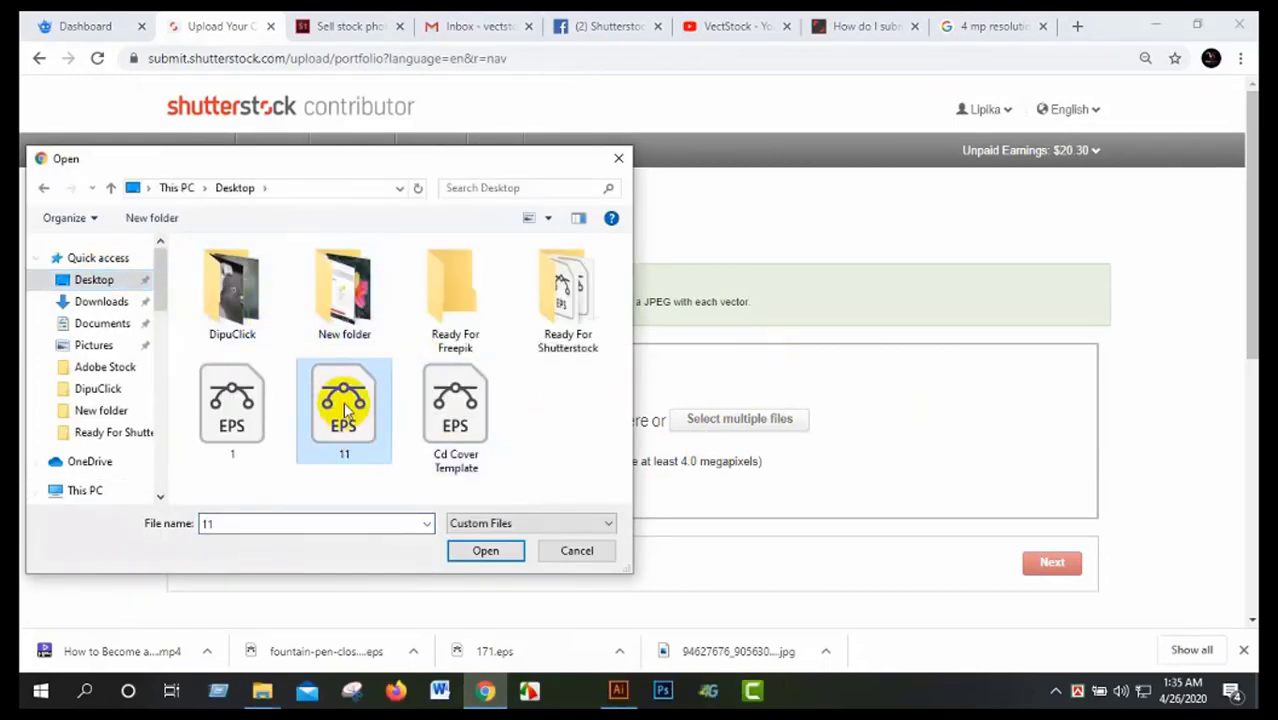
{"action": "left_click", "coordinate": [485, 551]}
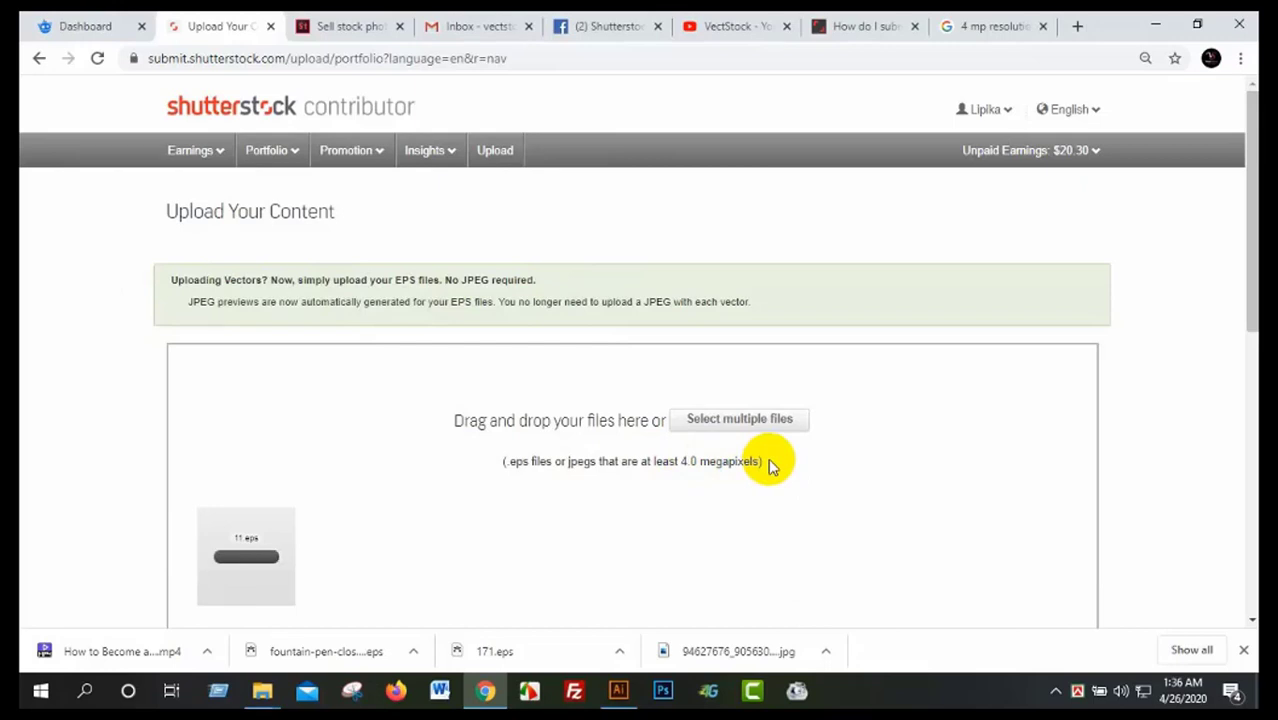
{"action": "scroll", "coordinate": [313, 428], "scroll_direction": "down", "scroll_amount": 2}
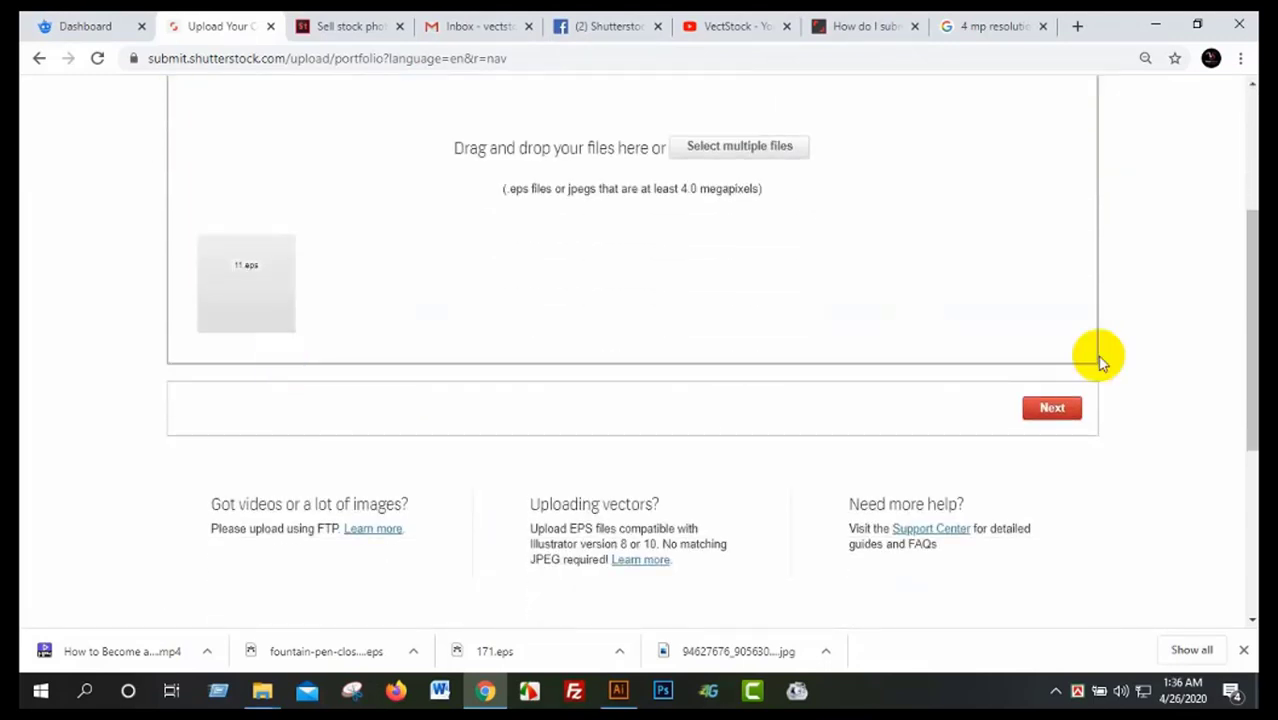
{"action": "left_click", "coordinate": [1043, 416]}
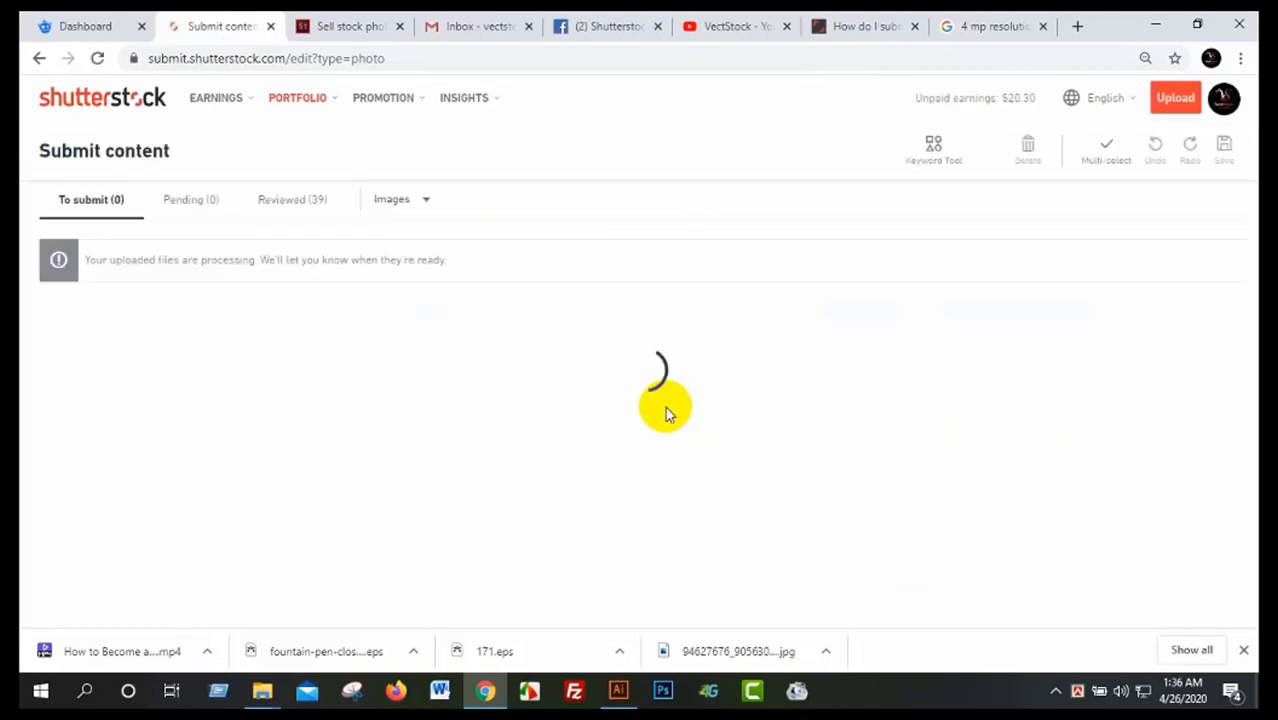
- Reload the Submit content page and tick the 11.eps card to show its details form
{"action": "left_click", "coordinate": [98, 62]}
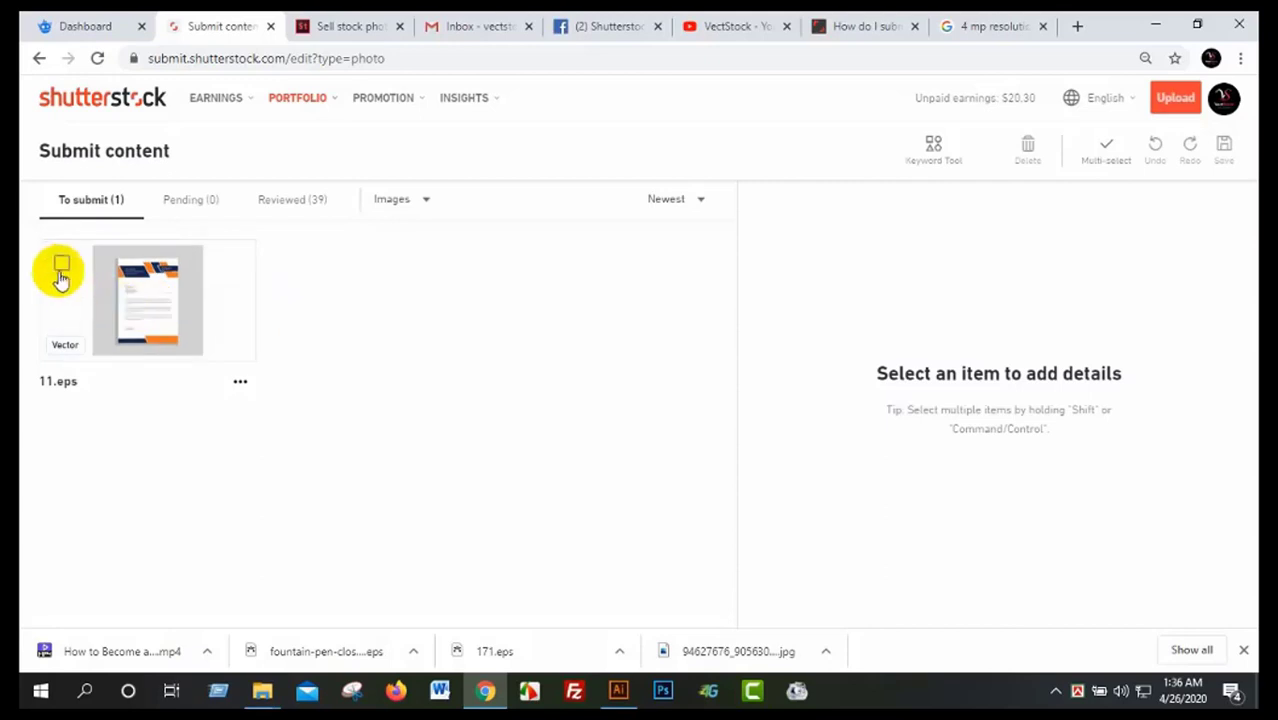
{"action": "left_click", "coordinate": [61, 268]}
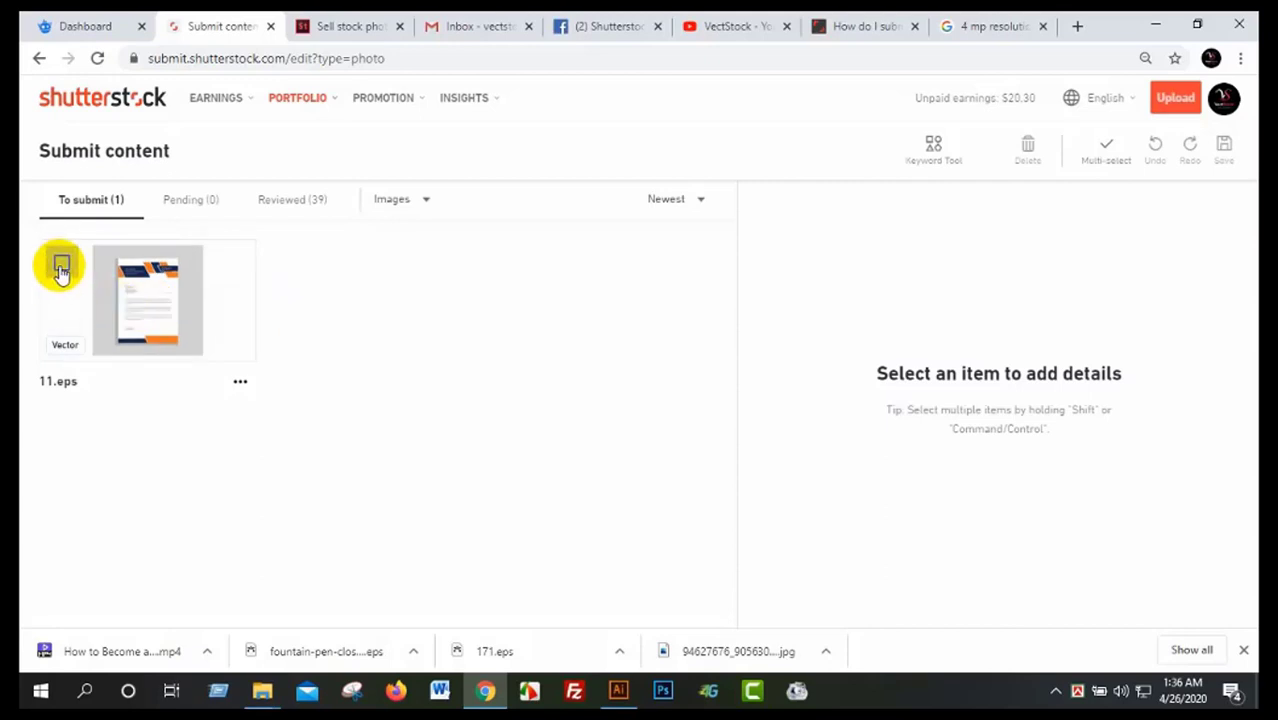
{"action": "left_click", "coordinate": [61, 268]}
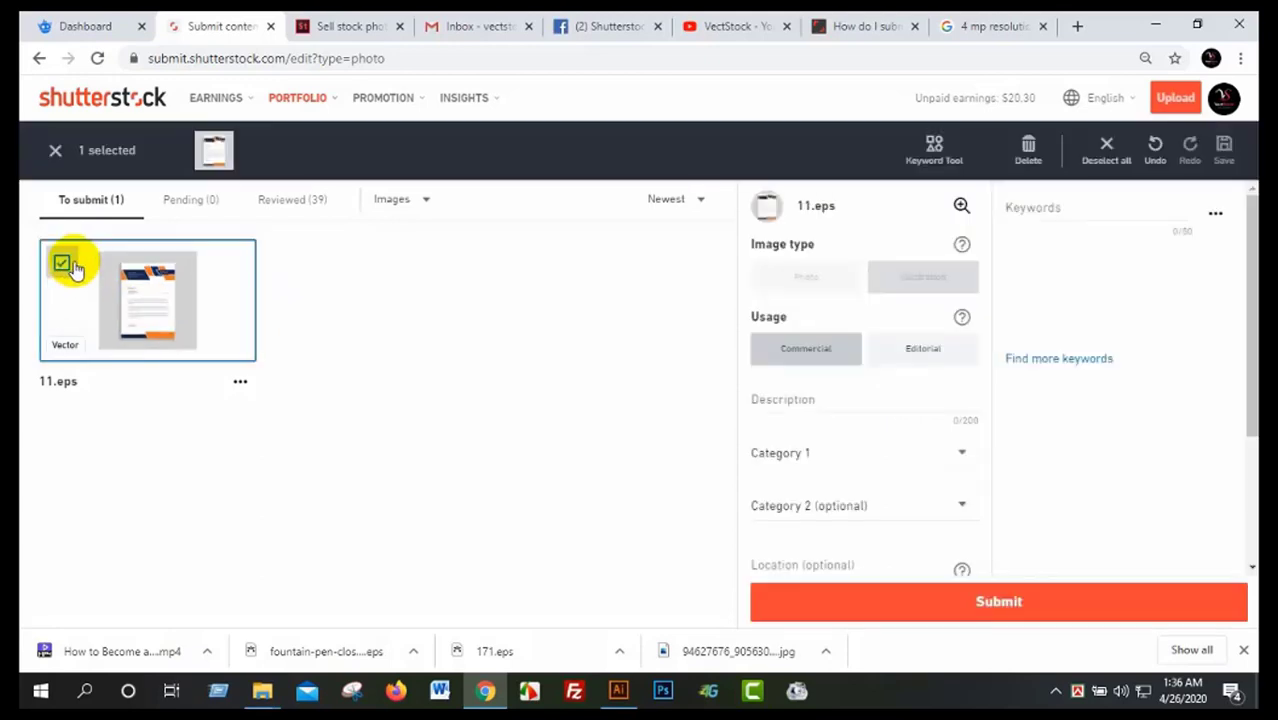
- Write the image description and set Category 1 to Education and Category 2 to Abstract
{"action": "left_click", "coordinate": [802, 401]}
{"action": "type", "text": "Business letterhead template design"}
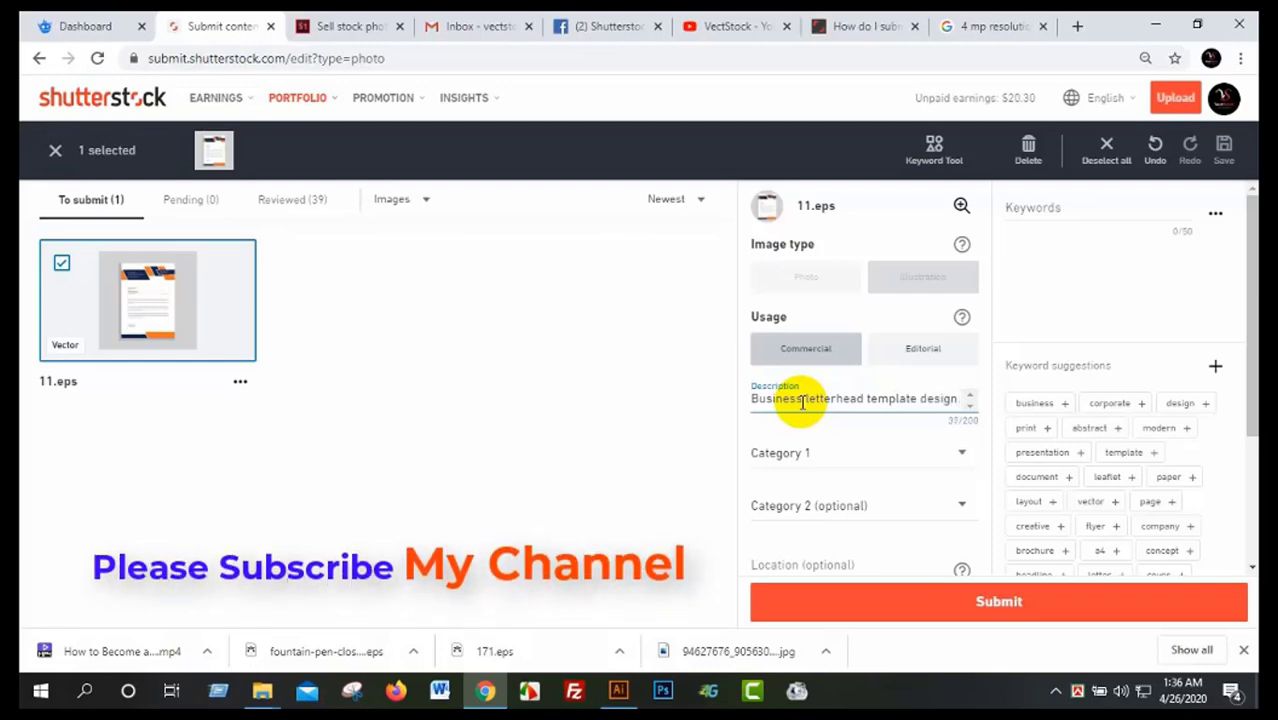
{"action": "type", "text": "C"}
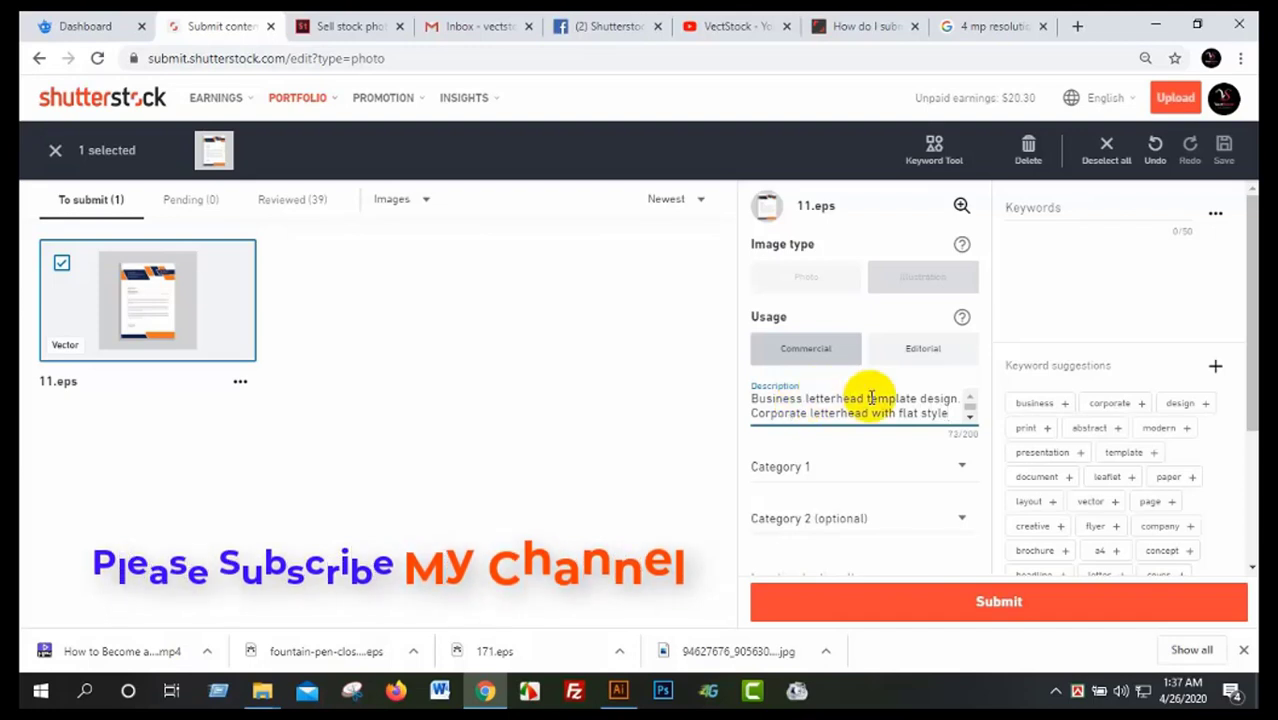
{"action": "left_click", "coordinate": [848, 470]}
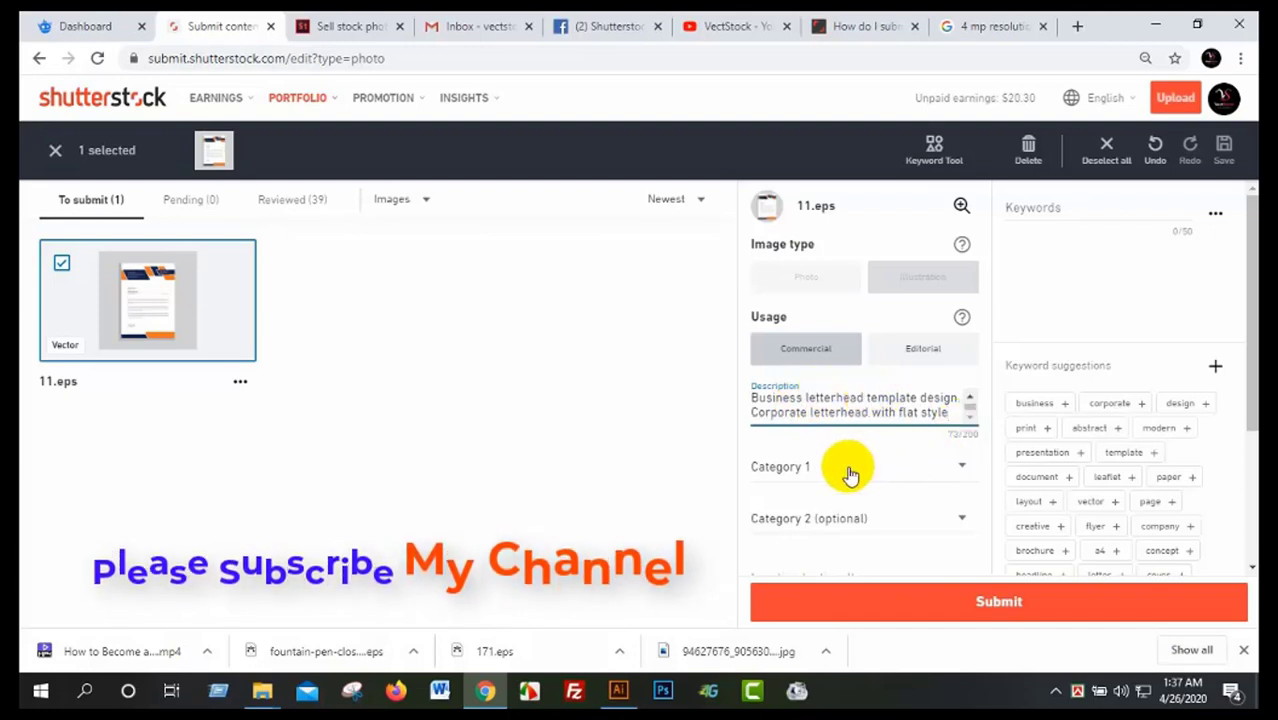
{"action": "left_click", "coordinate": [848, 470]}
{"action": "scroll", "coordinate": [806, 451], "scroll_direction": "down", "scroll_amount": 1}
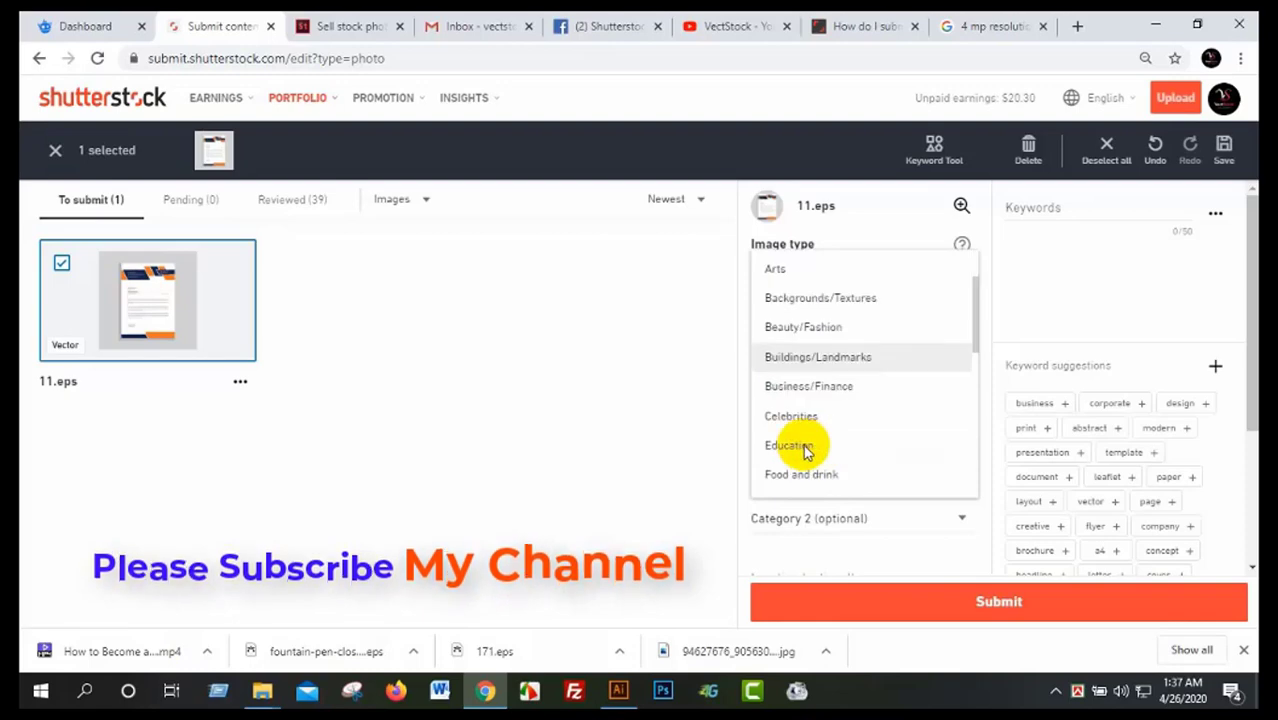
{"action": "left_click", "coordinate": [806, 447]}
{"action": "left_click", "coordinate": [855, 522]}
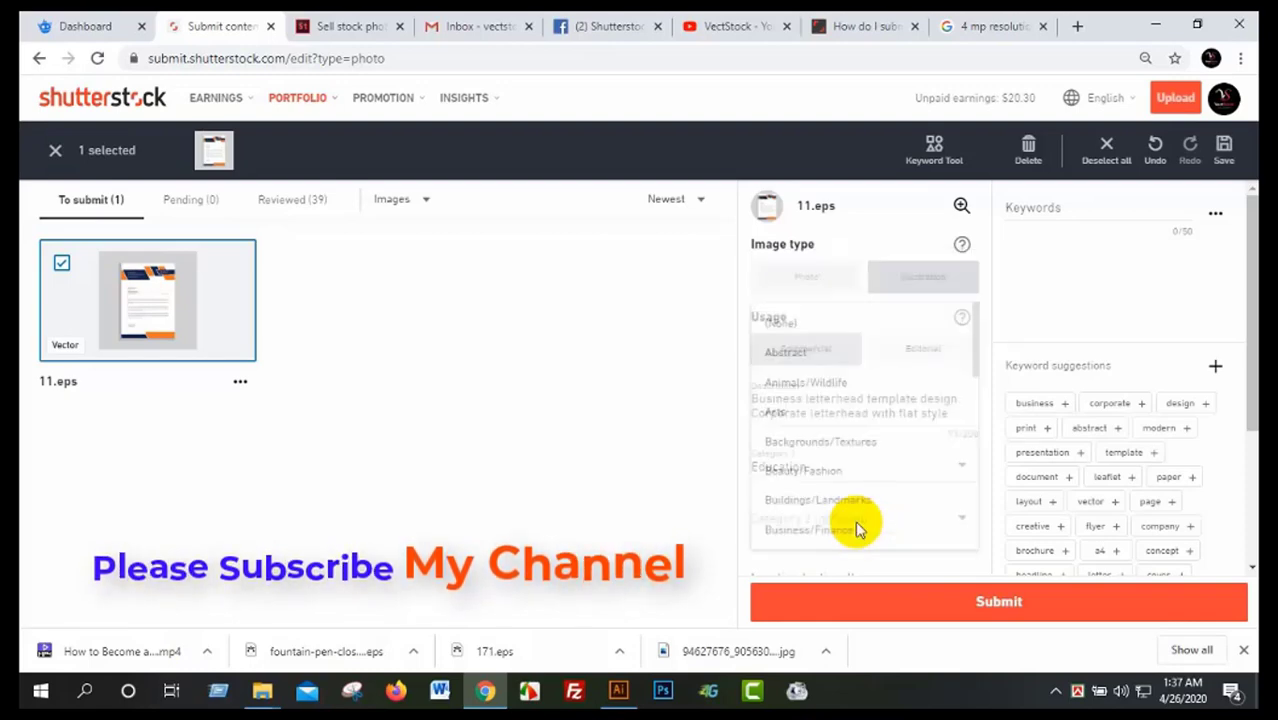
{"action": "left_click", "coordinate": [792, 352]}
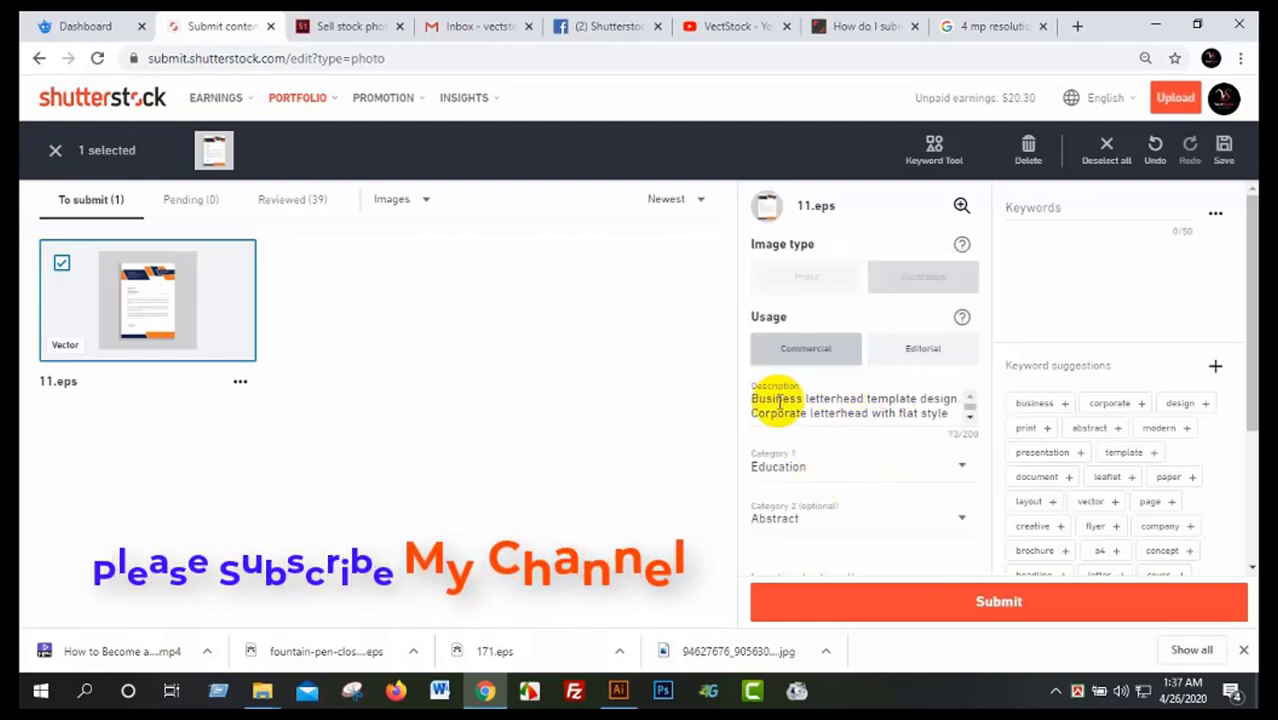
- Review the description, then add all suggested keywords to 11.eps
{"action": "left_click_drag", "start_coordinate": [751, 399], "coordinate": [955, 399]}
{"action": "key", "text": "ctrl+c"}
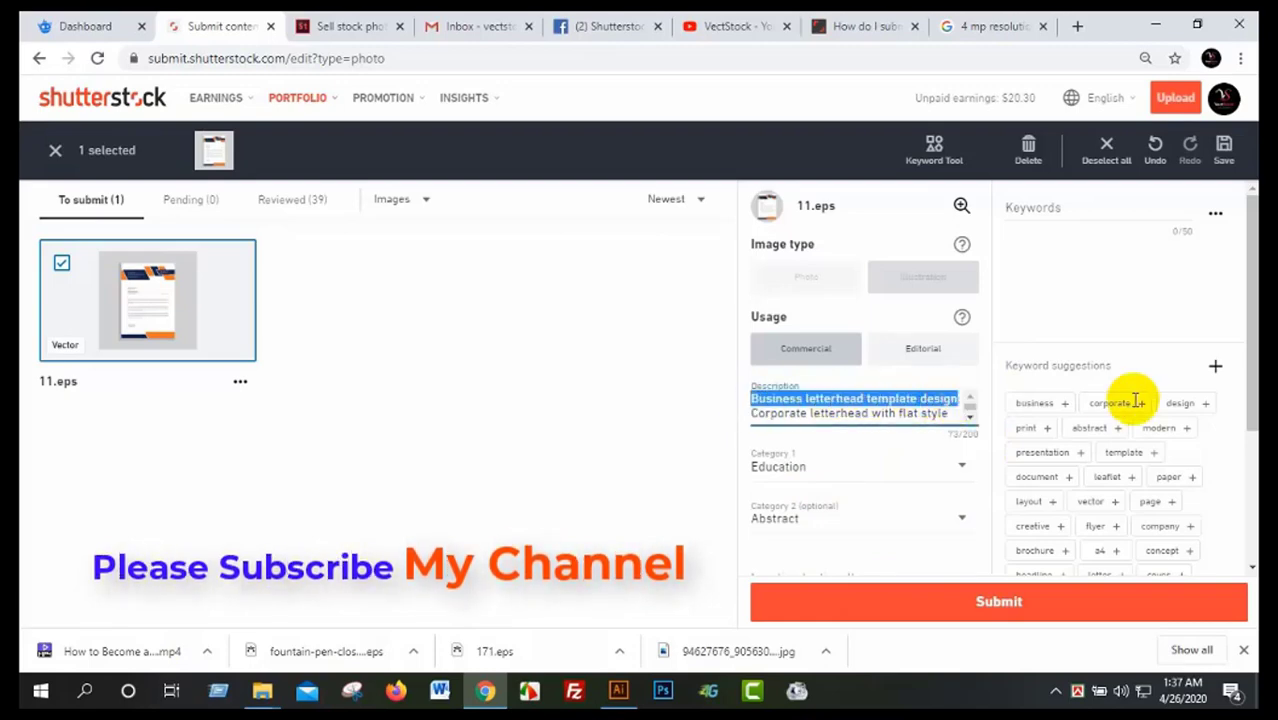
{"action": "left_click", "coordinate": [1060, 362]}
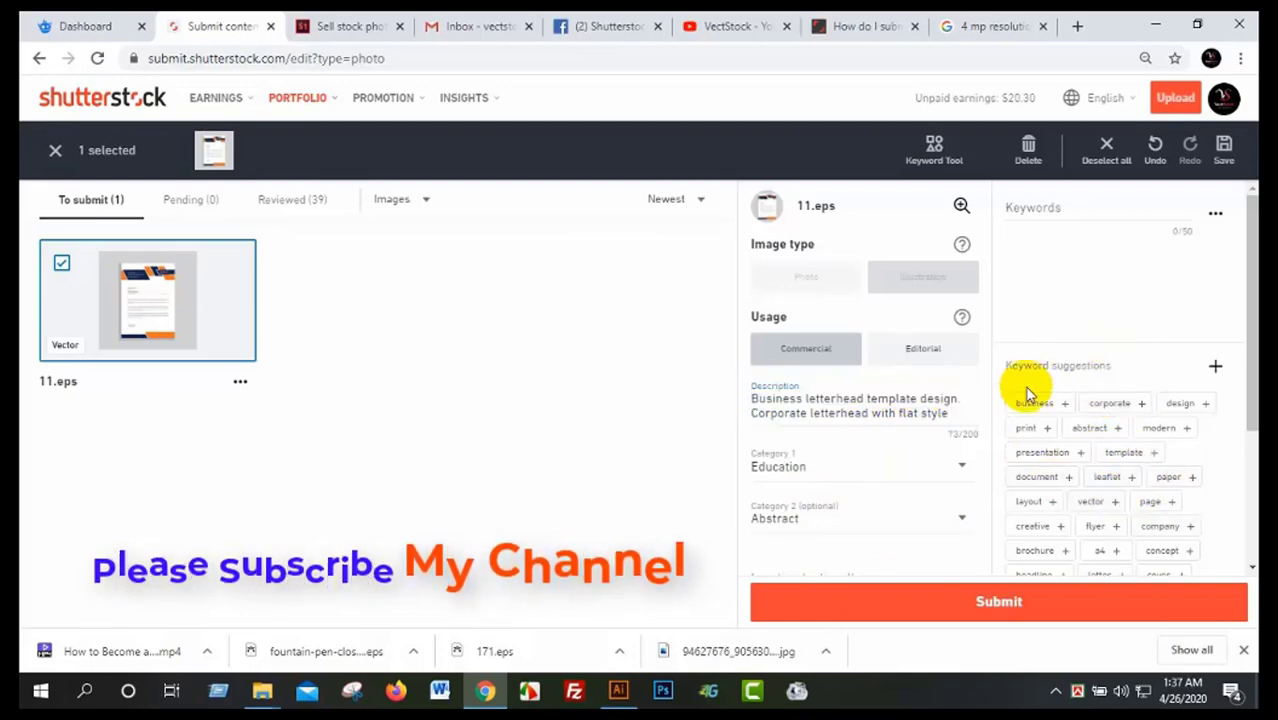
{"action": "left_click", "coordinate": [1107, 476]}
{"action": "scroll", "coordinate": [1090, 460], "scroll_direction": "down", "scroll_amount": 2}
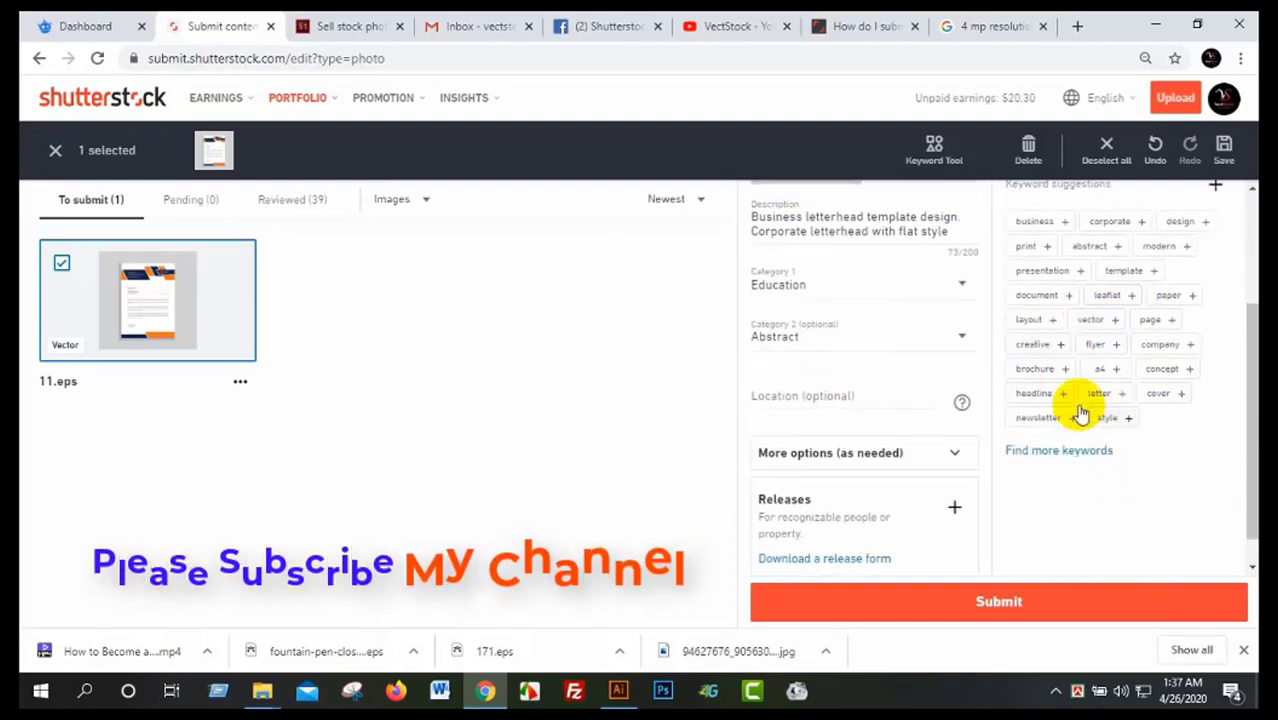
{"action": "scroll", "coordinate": [1080, 495], "scroll_direction": "up", "scroll_amount": 1}
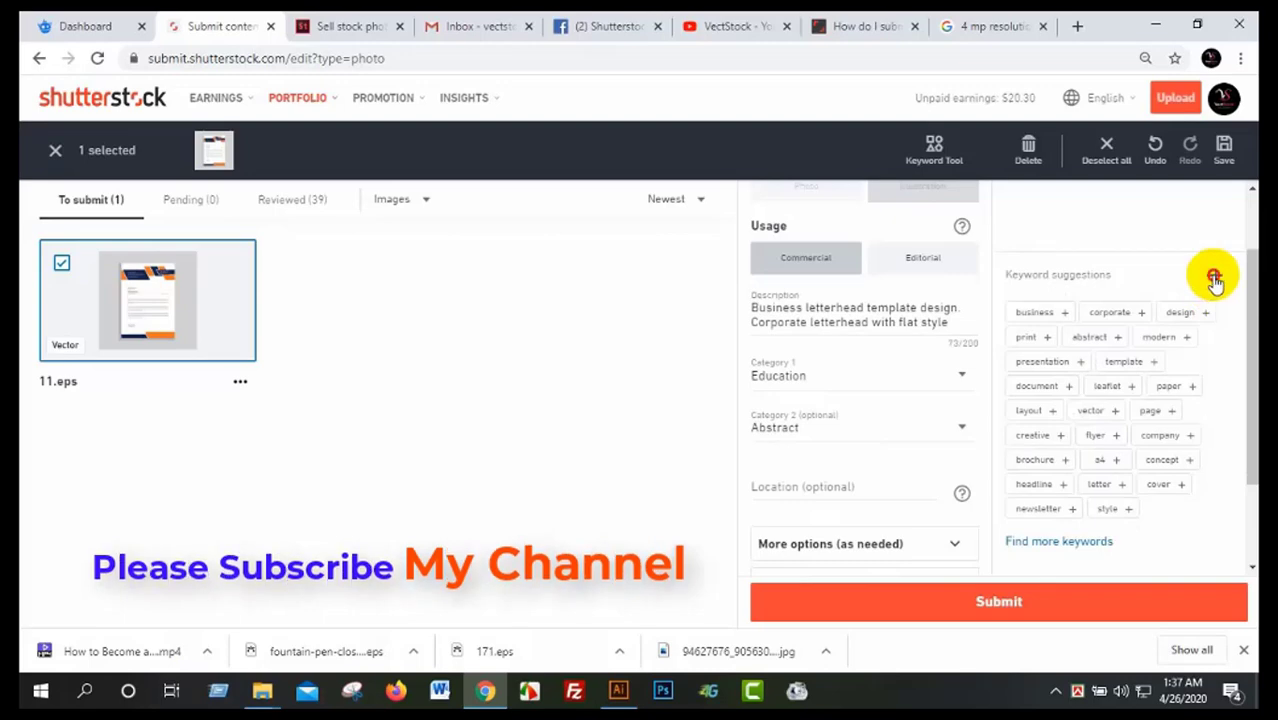
{"action": "left_click", "coordinate": [1214, 280]}
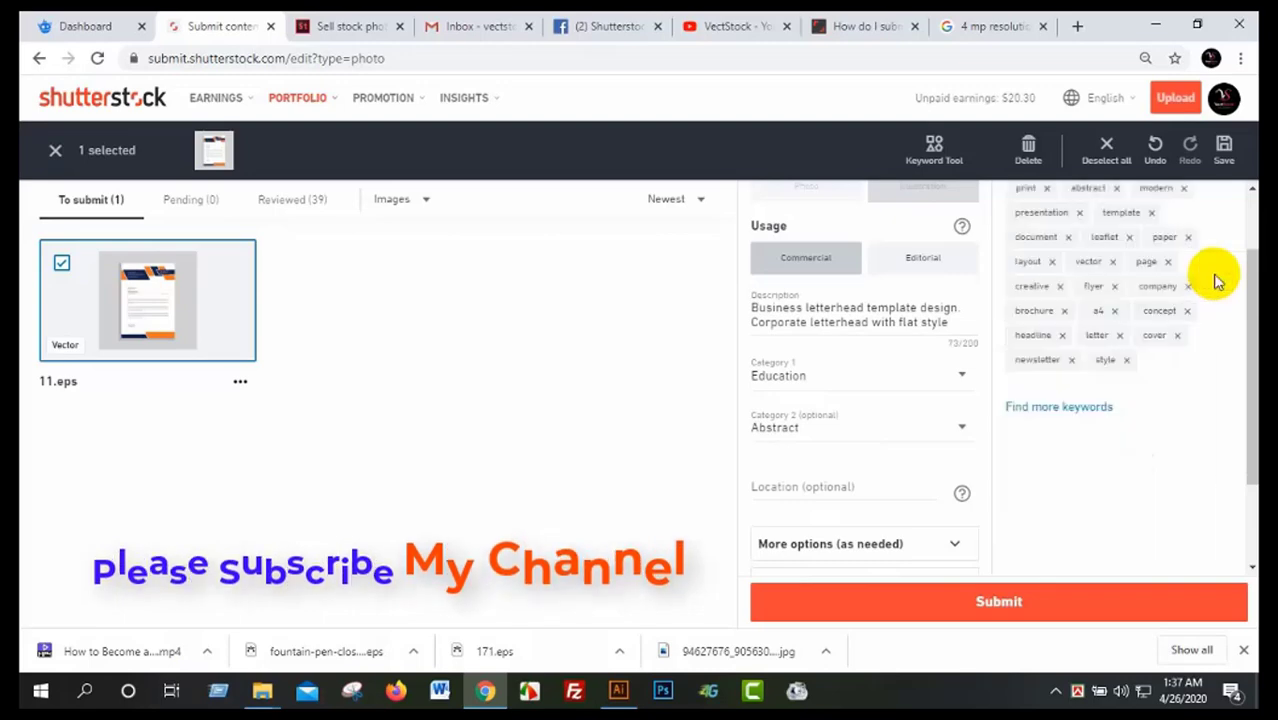
- Search similar images for 'Business letterhead template' and add keywords from three picked results
{"action": "left_click", "coordinate": [1045, 410]}
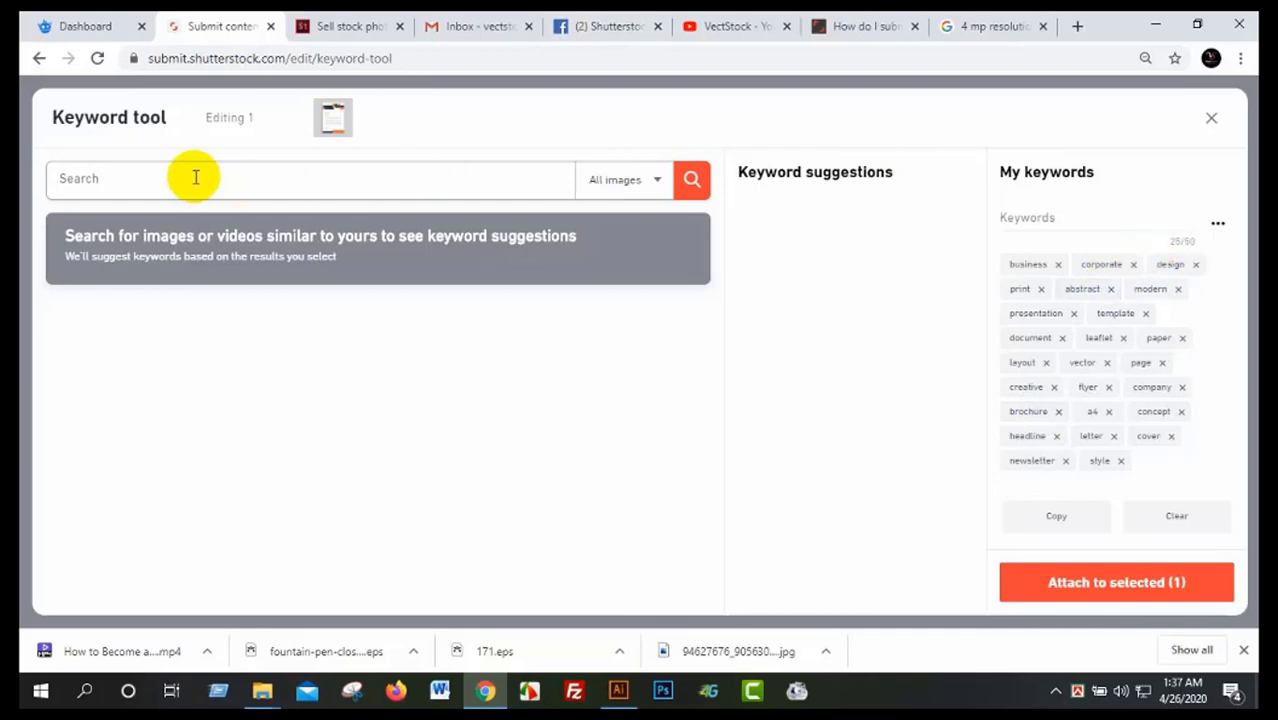
{"action": "key", "text": "ctrl+v"}
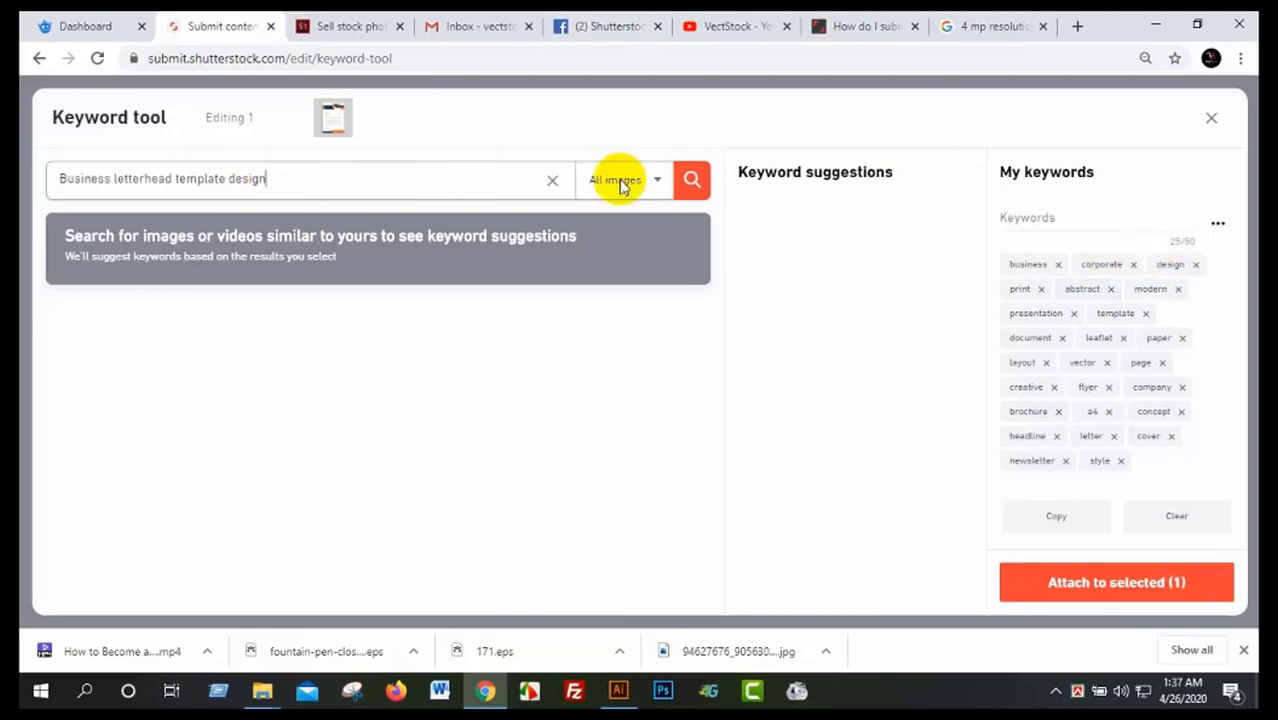
{"action": "left_click_drag", "start_coordinate": [290, 180], "coordinate": [226, 180]}
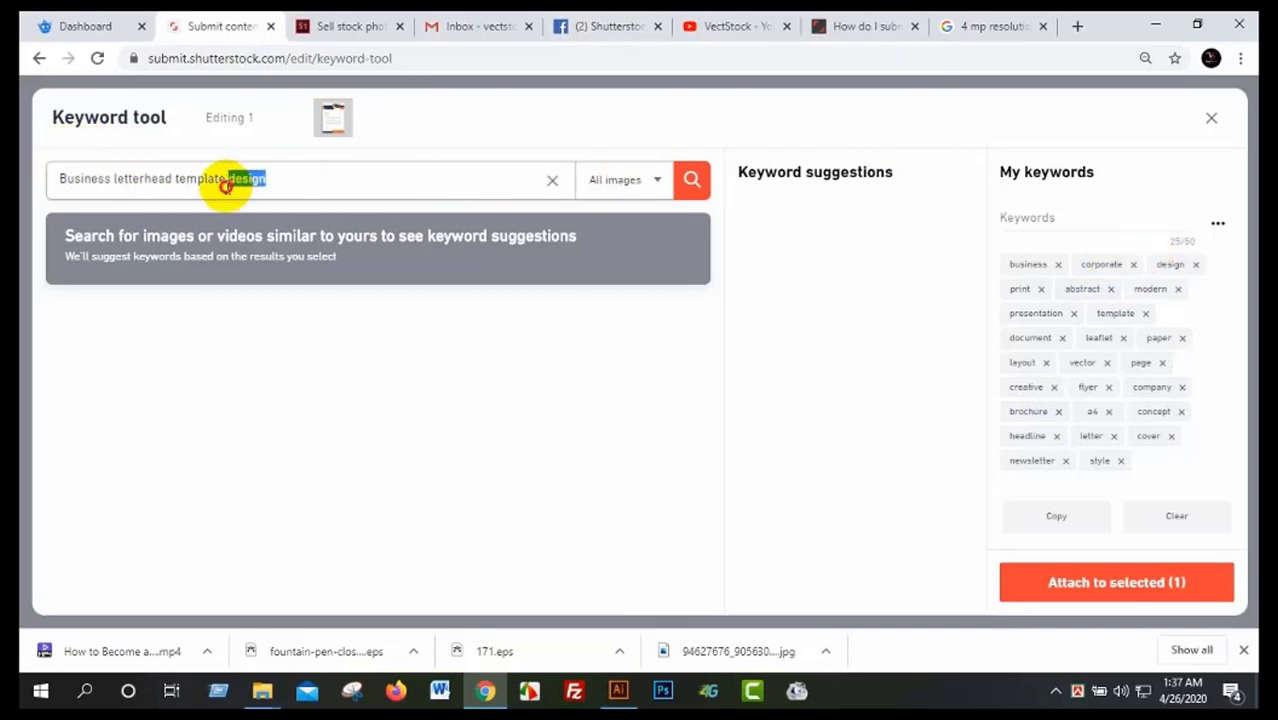
{"action": "key", "text": "BackSpace"}
{"action": "left_click", "coordinate": [665, 188]}
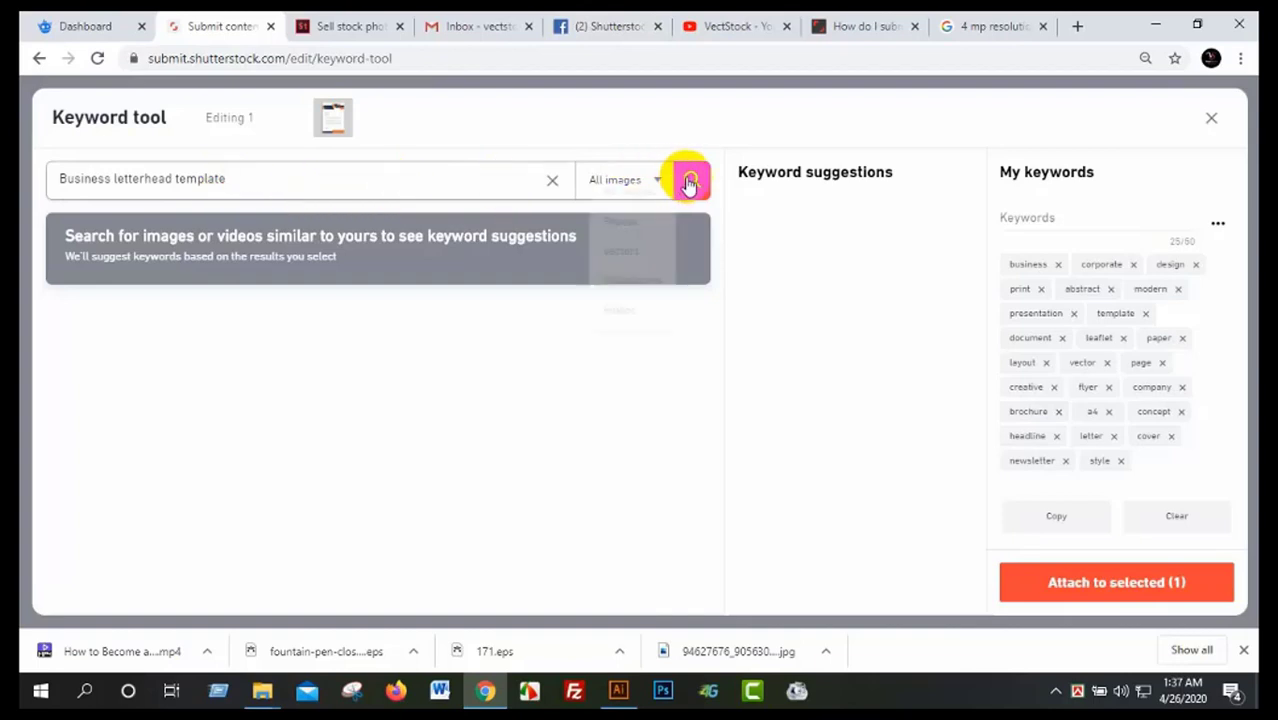
{"action": "left_click", "coordinate": [692, 180]}
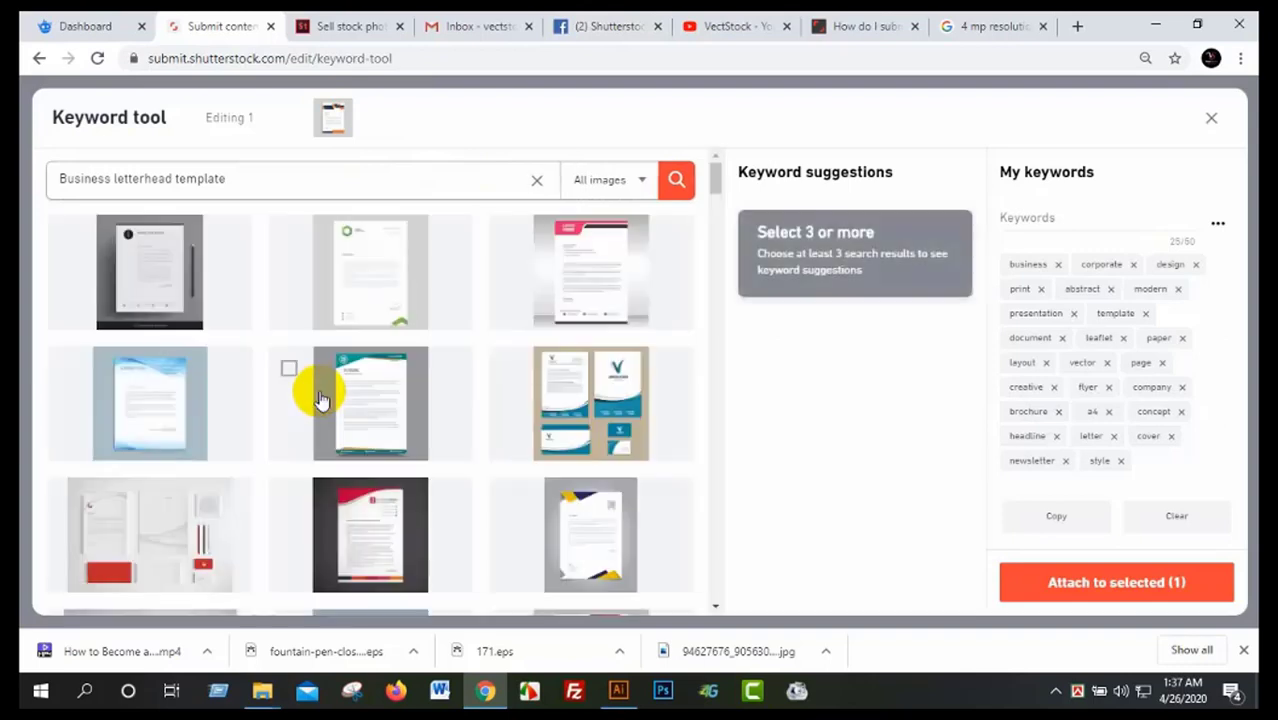
{"action": "mouse_move", "coordinate": [149, 271]}
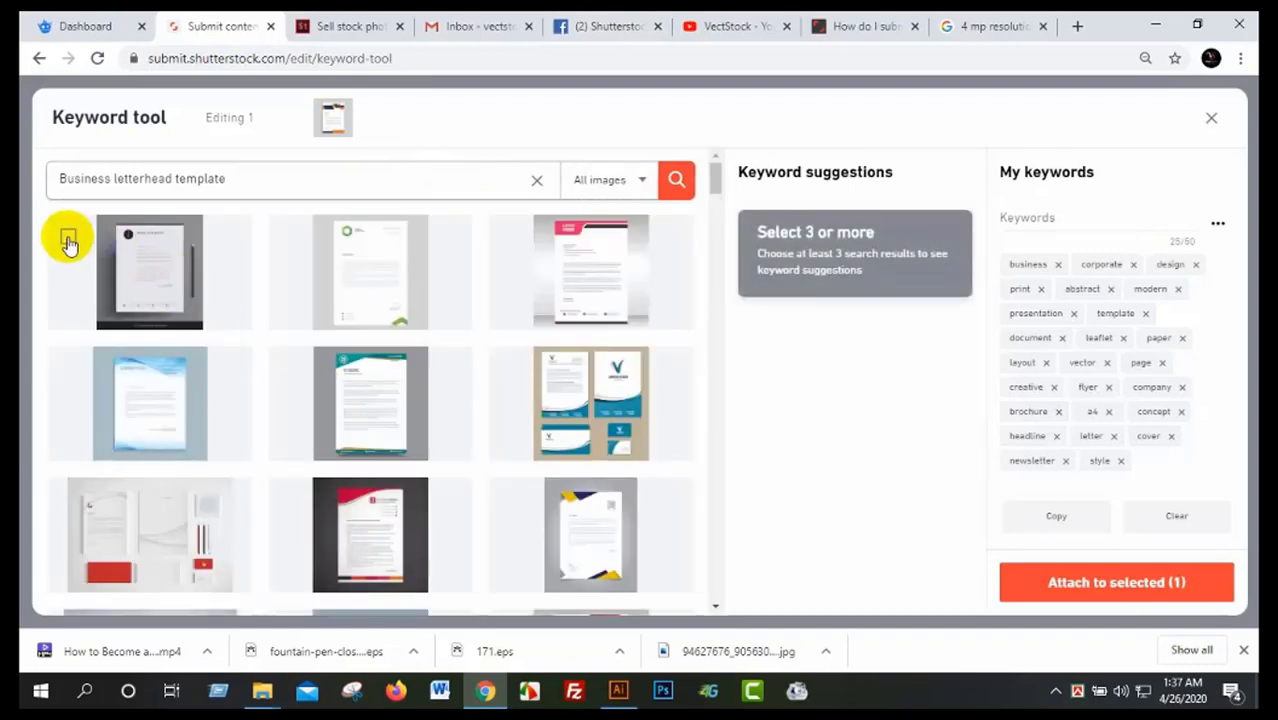
{"action": "left_click", "coordinate": [90, 255]}
{"action": "left_click", "coordinate": [351, 271]}
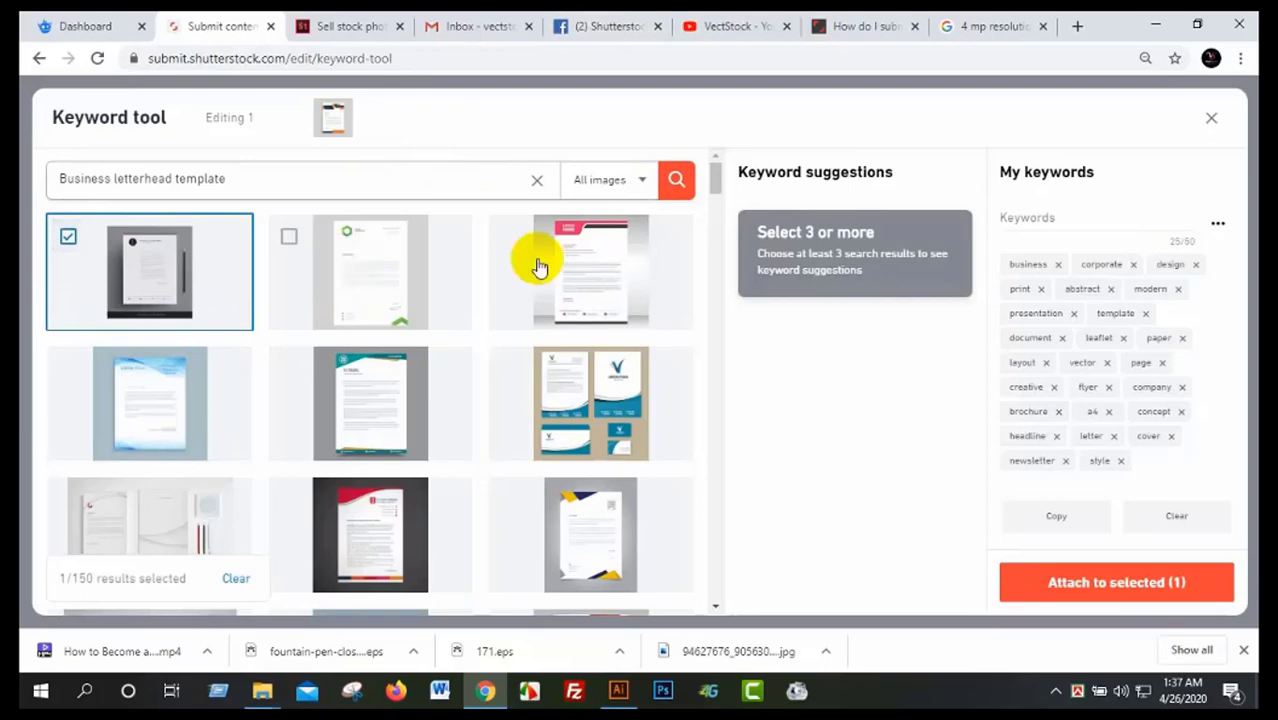
{"action": "left_click", "coordinate": [590, 263]}
{"action": "left_click", "coordinate": [939, 222]}
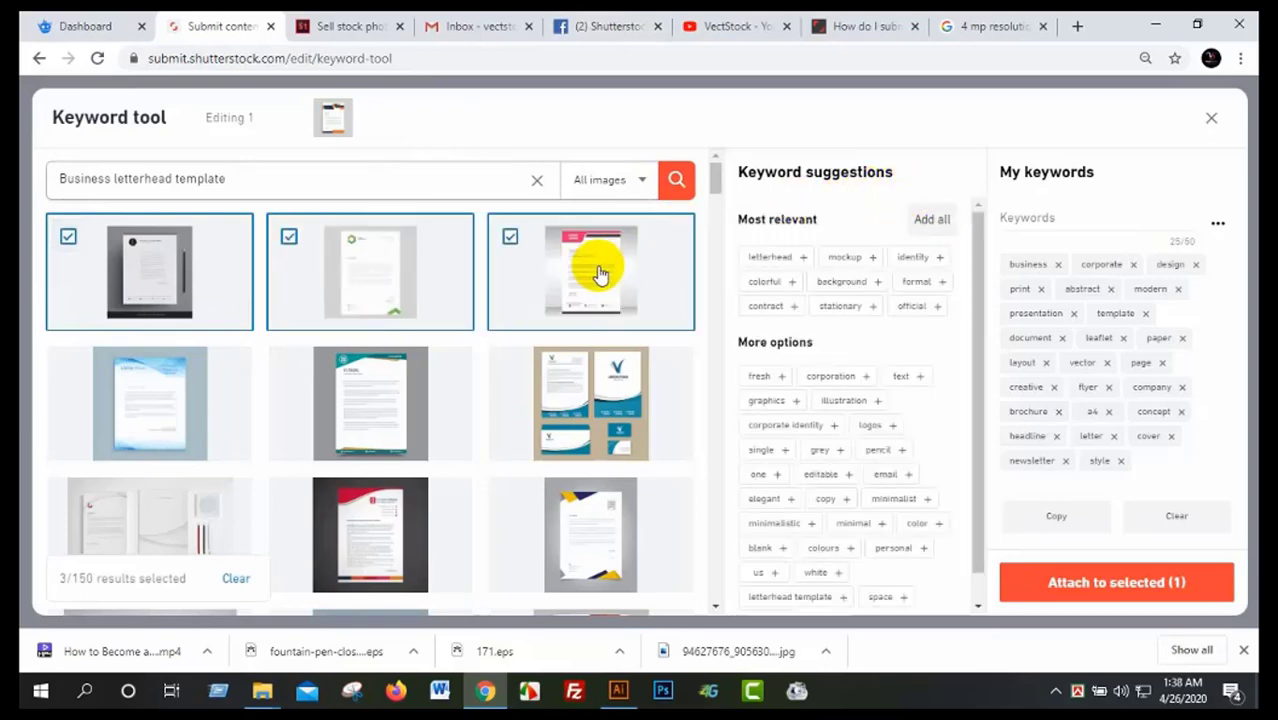
- Swap picked results to add illustration, graphic, booklet, geometric and corporation keywords
{"action": "left_click", "coordinate": [593, 266]}
{"action": "left_click", "coordinate": [147, 266]}
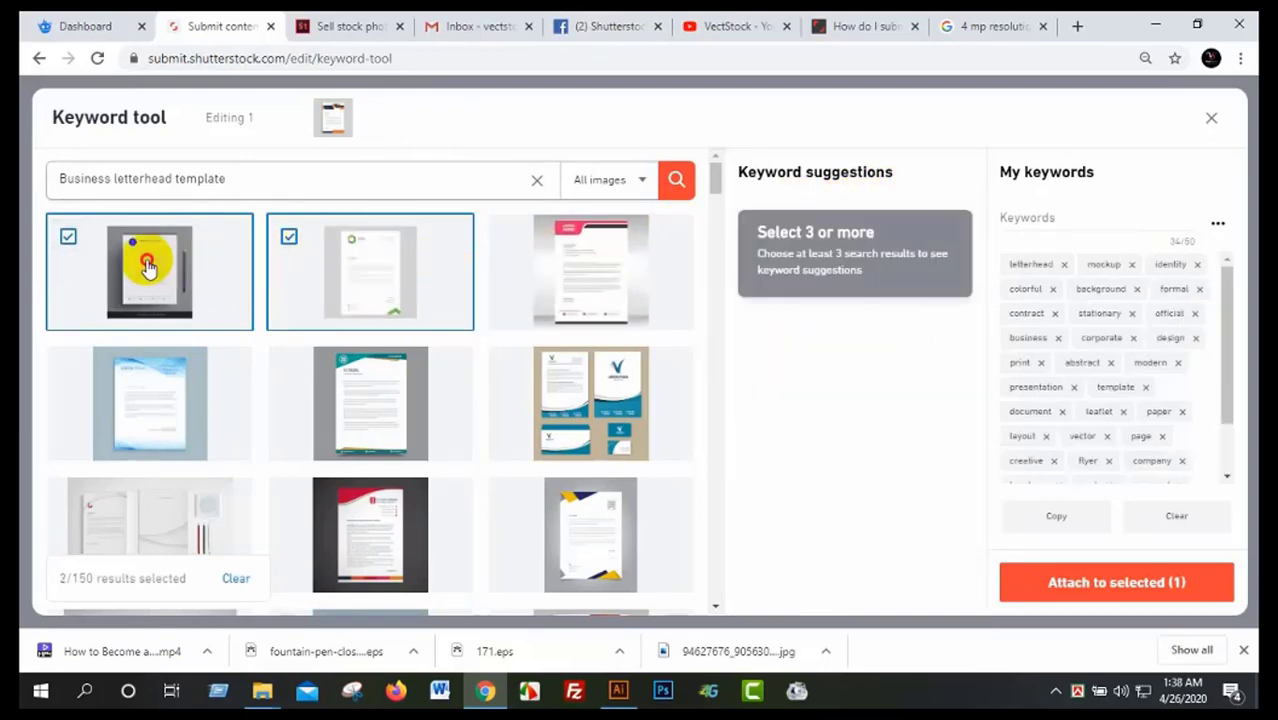
{"action": "left_click", "coordinate": [167, 396]}
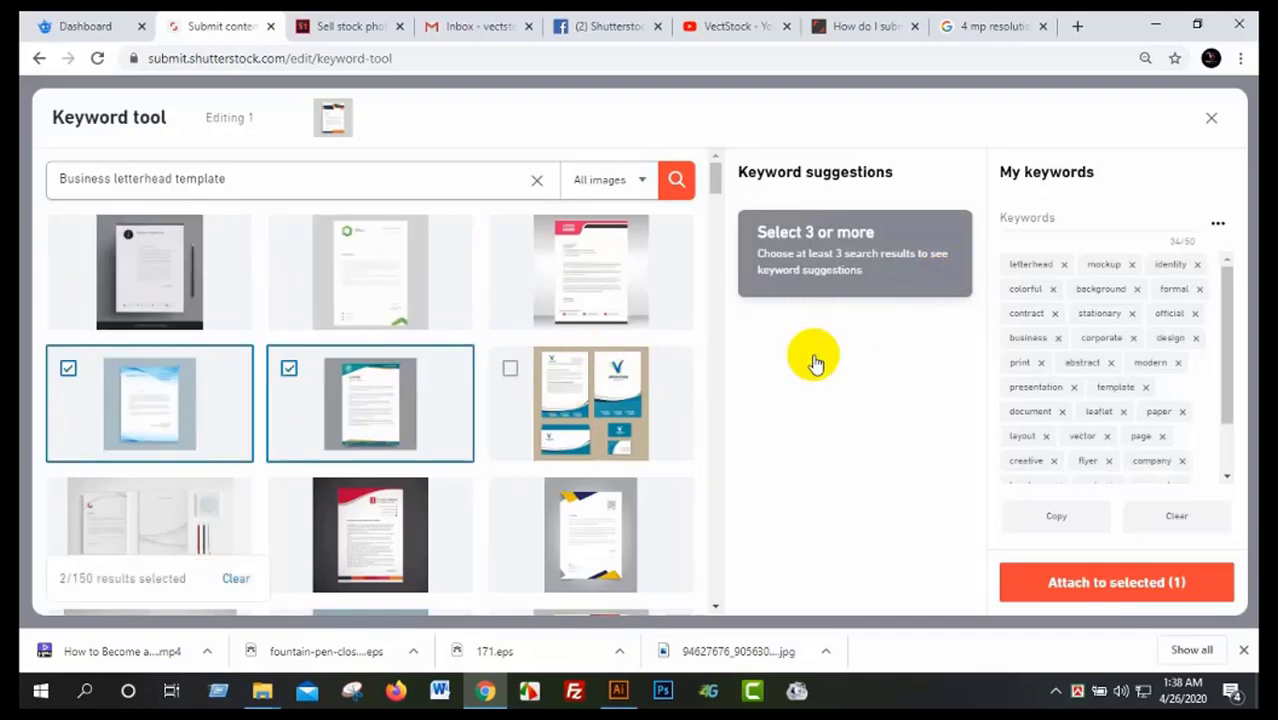
{"action": "left_click", "coordinate": [944, 220]}
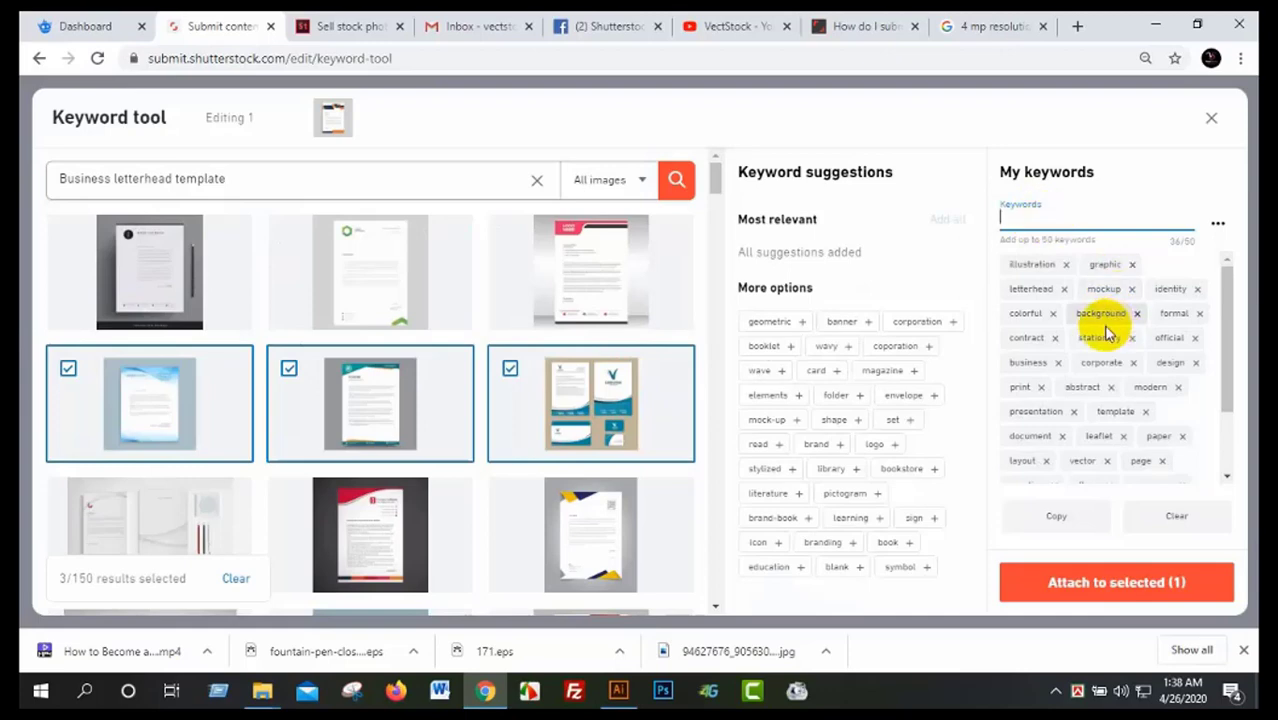
{"action": "left_click", "coordinate": [510, 370]}
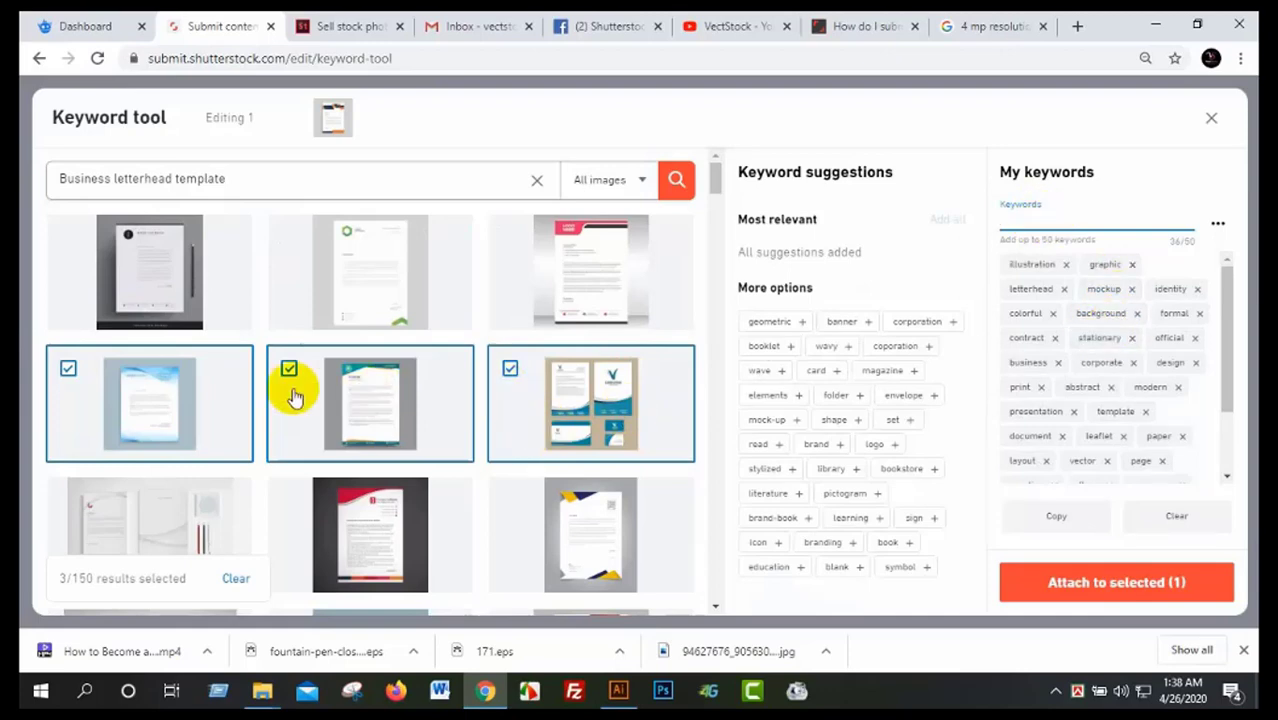
{"action": "left_click", "coordinate": [289, 370]}
{"action": "left_click", "coordinate": [140, 527]}
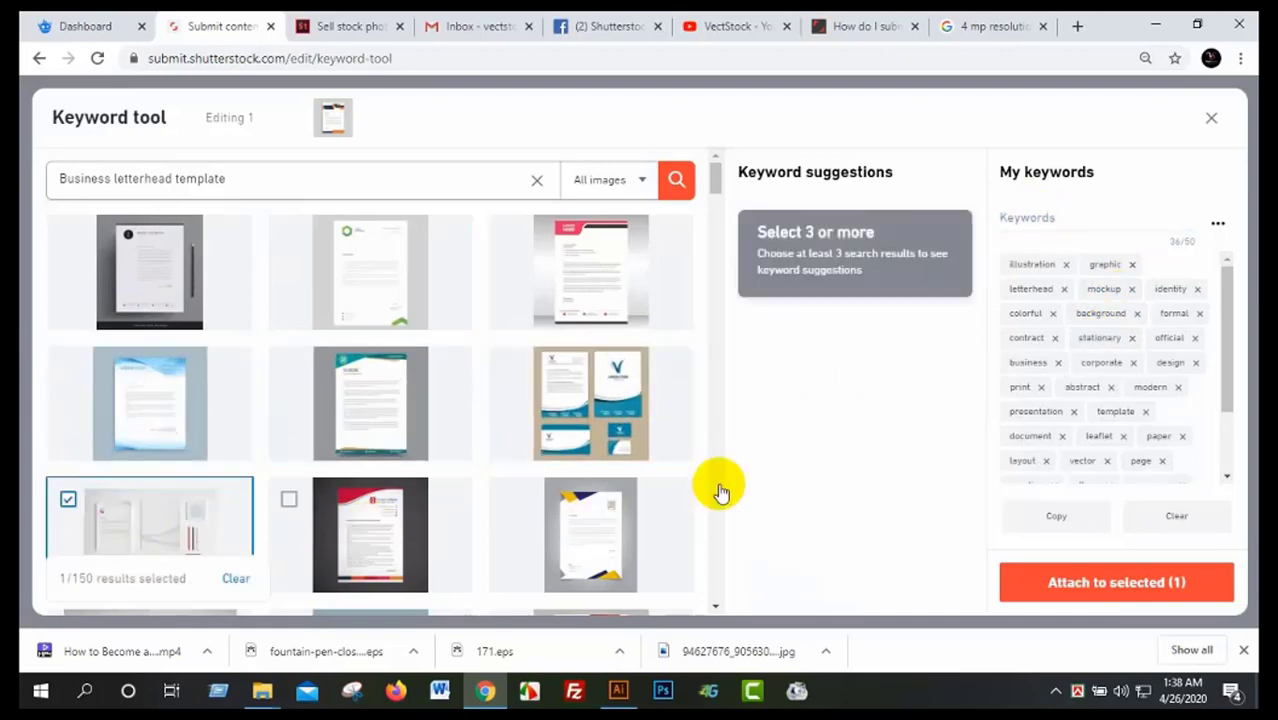
{"action": "left_click", "coordinate": [590, 535]}
{"action": "left_click", "coordinate": [370, 535]}
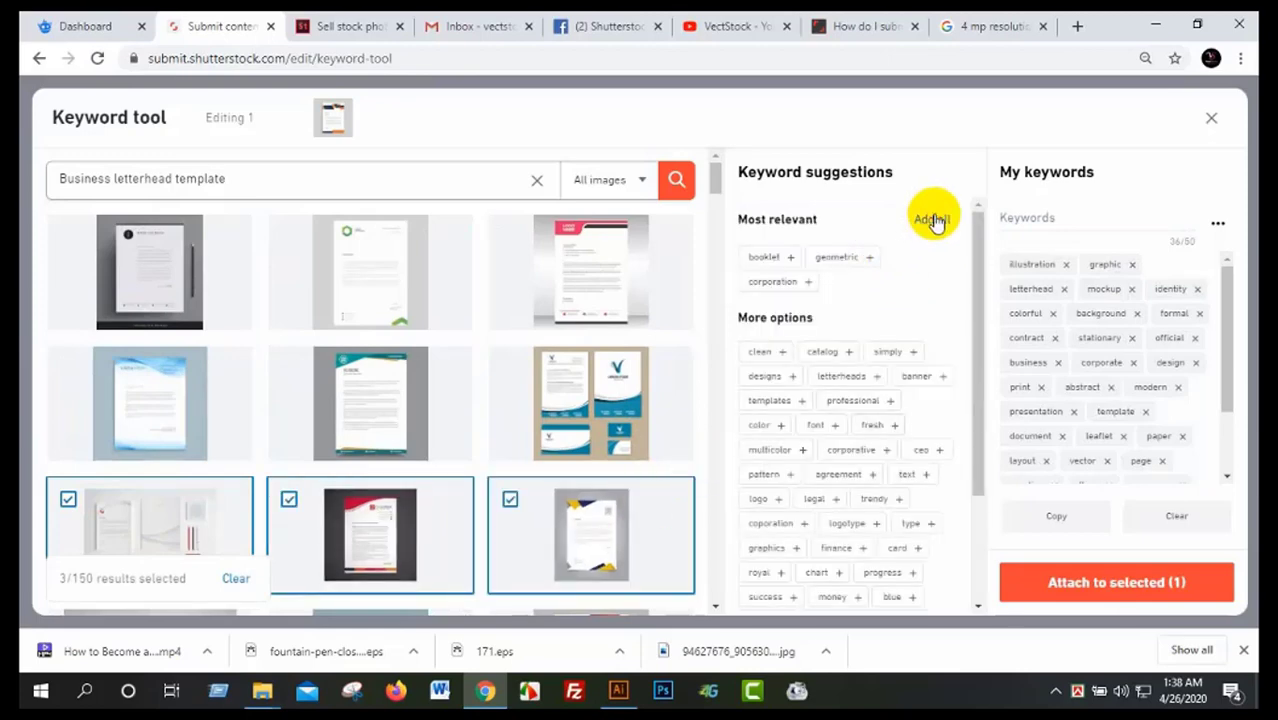
{"action": "left_click", "coordinate": [585, 548]}
- Pick two more letterhead results and attach all collected keywords to 11.eps
{"action": "left_click", "coordinate": [357, 525]}
{"action": "left_click", "coordinate": [178, 527]}
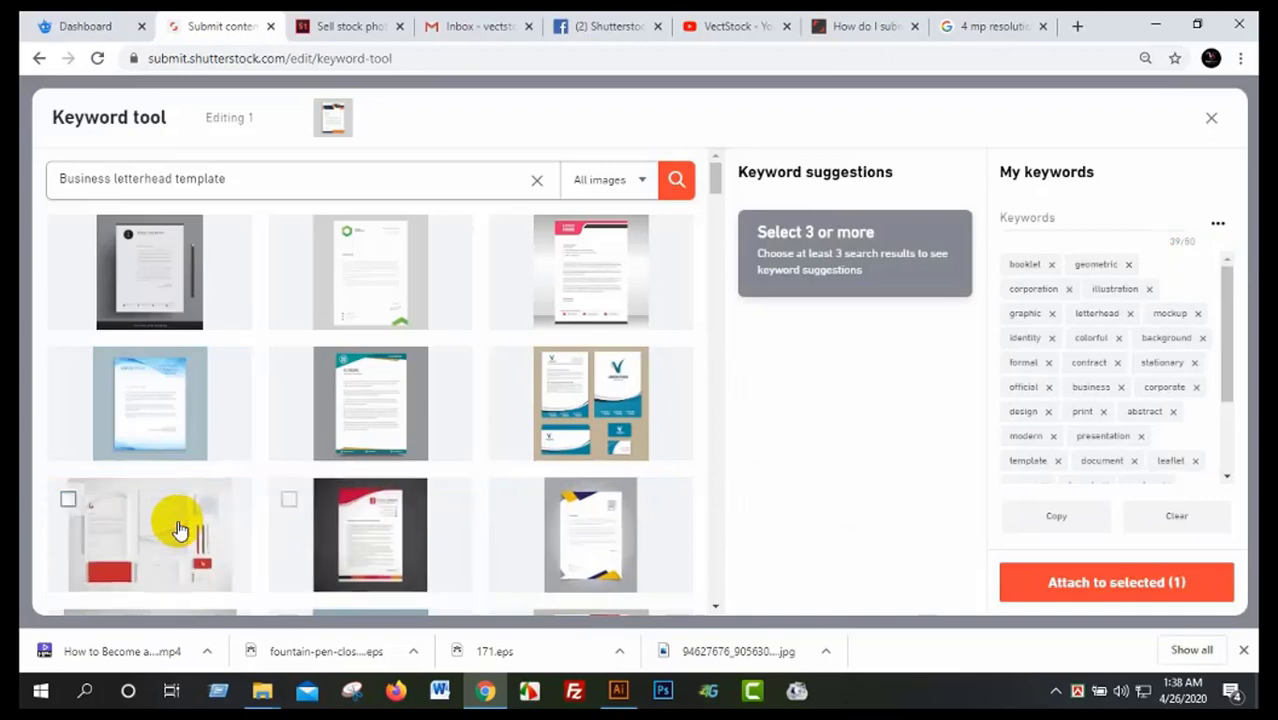
{"action": "scroll", "coordinate": [180, 520], "scroll_direction": "down", "scroll_amount": 3}
{"action": "left_click", "coordinate": [168, 410]}
{"action": "left_click", "coordinate": [370, 395]}
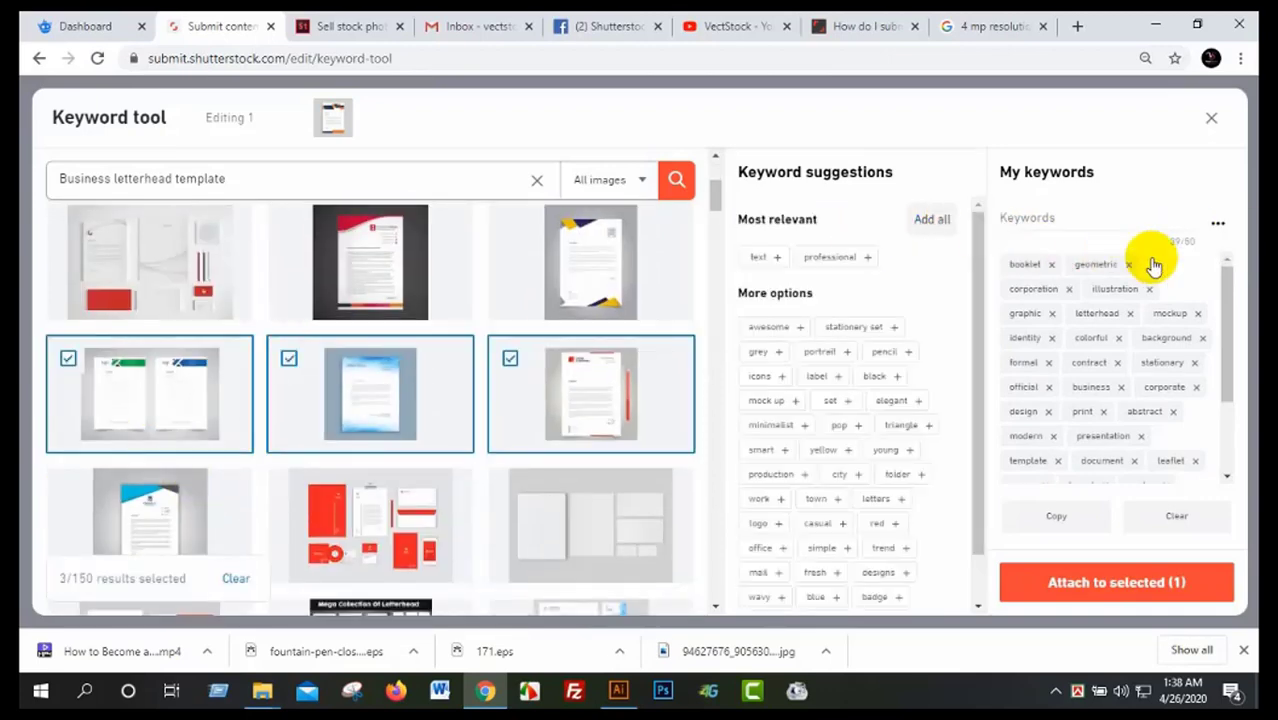
{"action": "left_click", "coordinate": [1100, 582]}
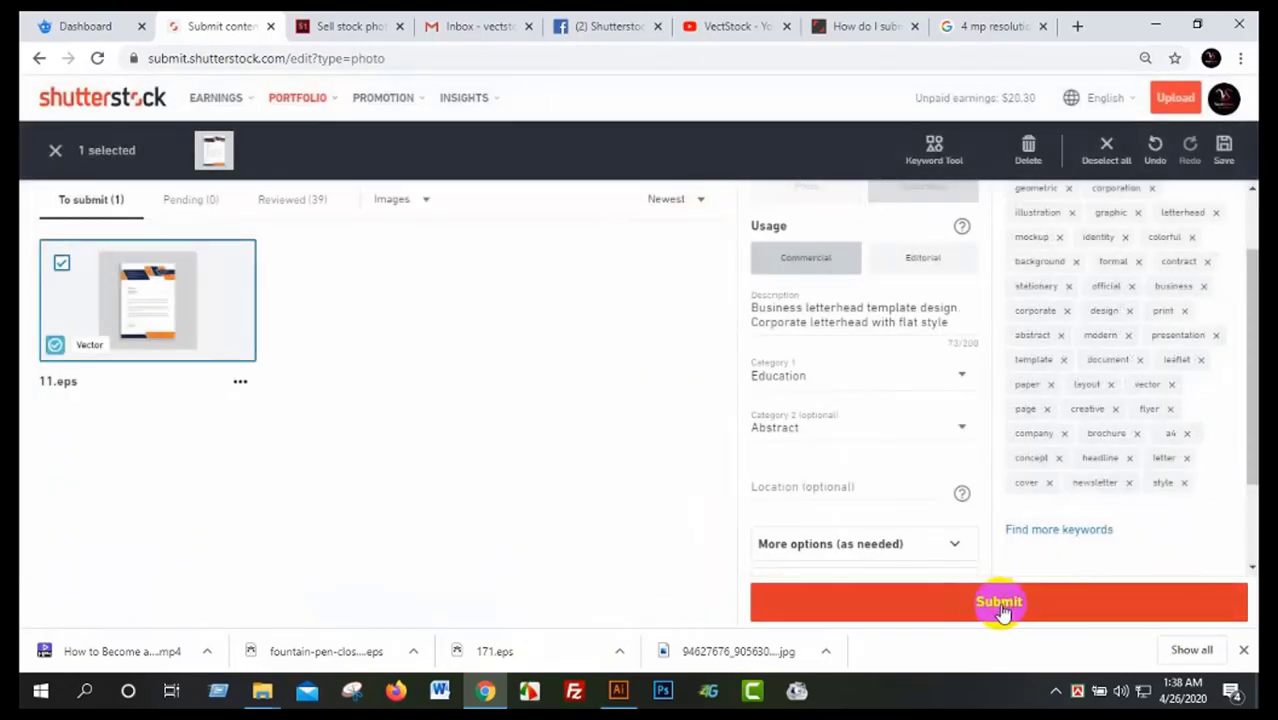
- Submit 11.eps for review, confirm it under Pending, and minimize the browser
{"action": "left_click", "coordinate": [986, 606]}
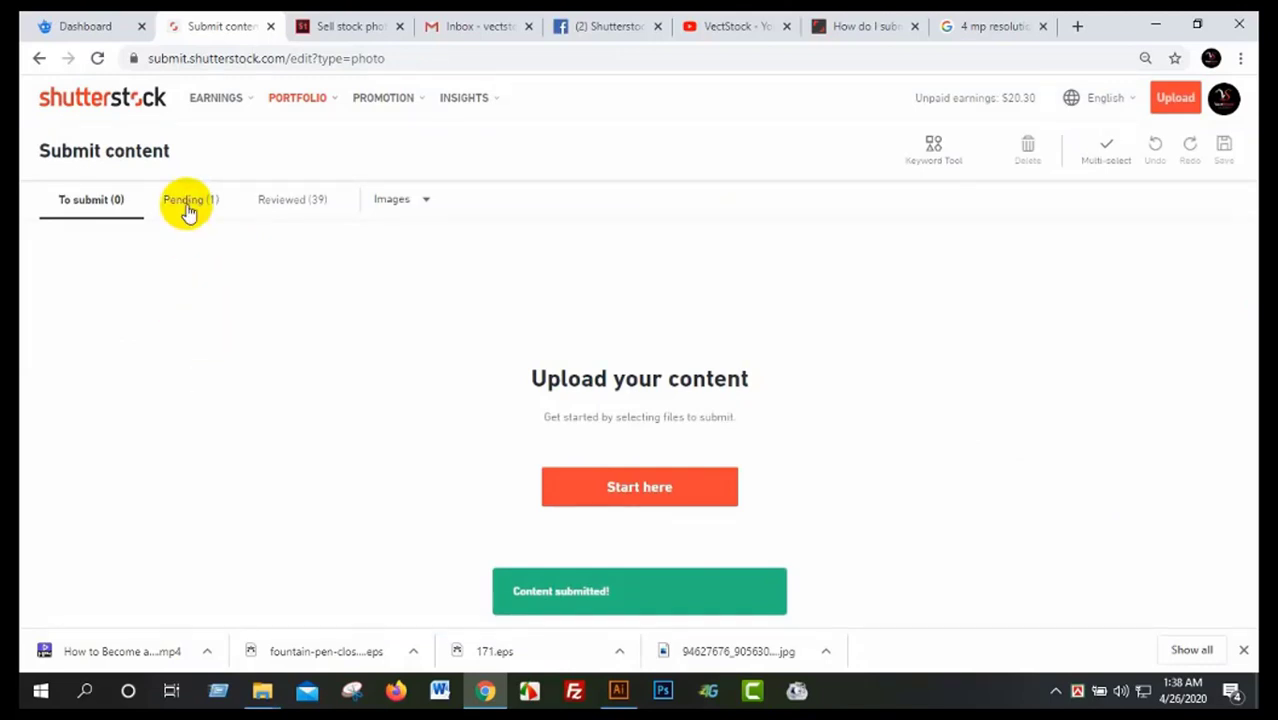
{"action": "left_click", "coordinate": [187, 205]}
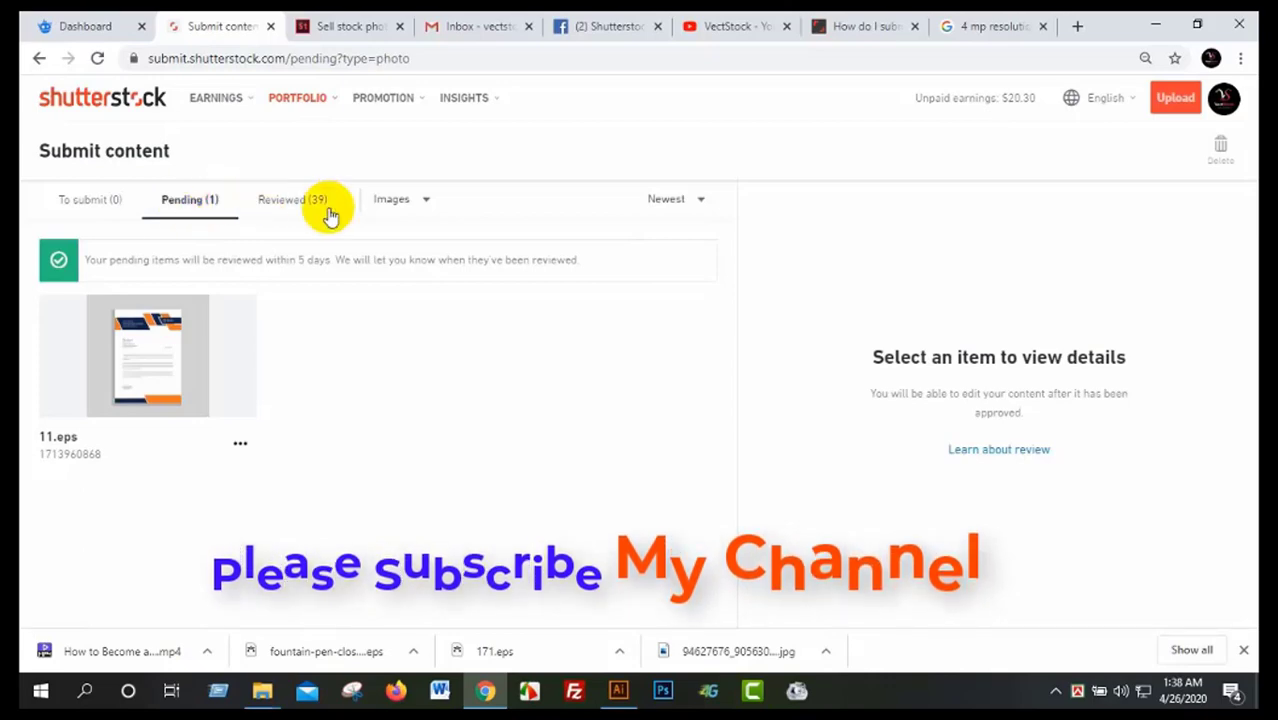
{"action": "left_click", "coordinate": [1152, 25]}
- Refresh the desktop, restore Chrome, and open the VectStock channel's HOME page on YouTube
{"action": "right_click", "coordinate": [193, 19]}
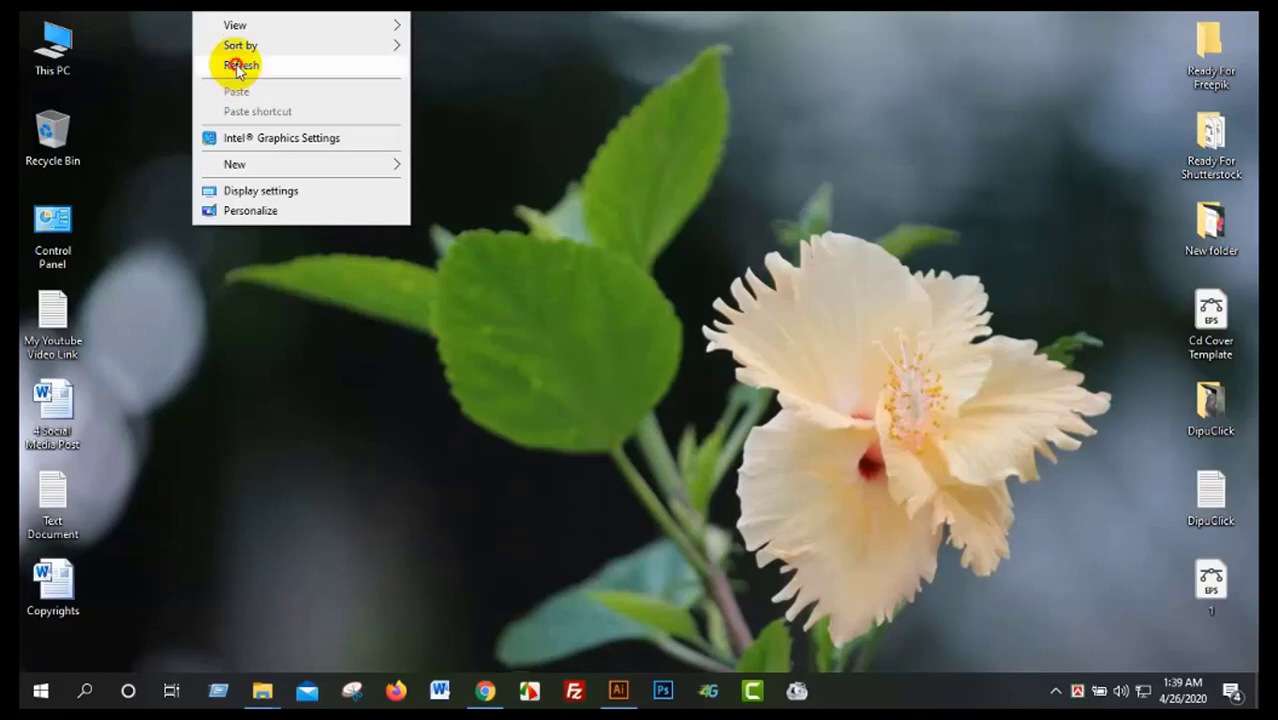
{"action": "left_click", "coordinate": [237, 64]}
{"action": "left_click", "coordinate": [485, 690]}
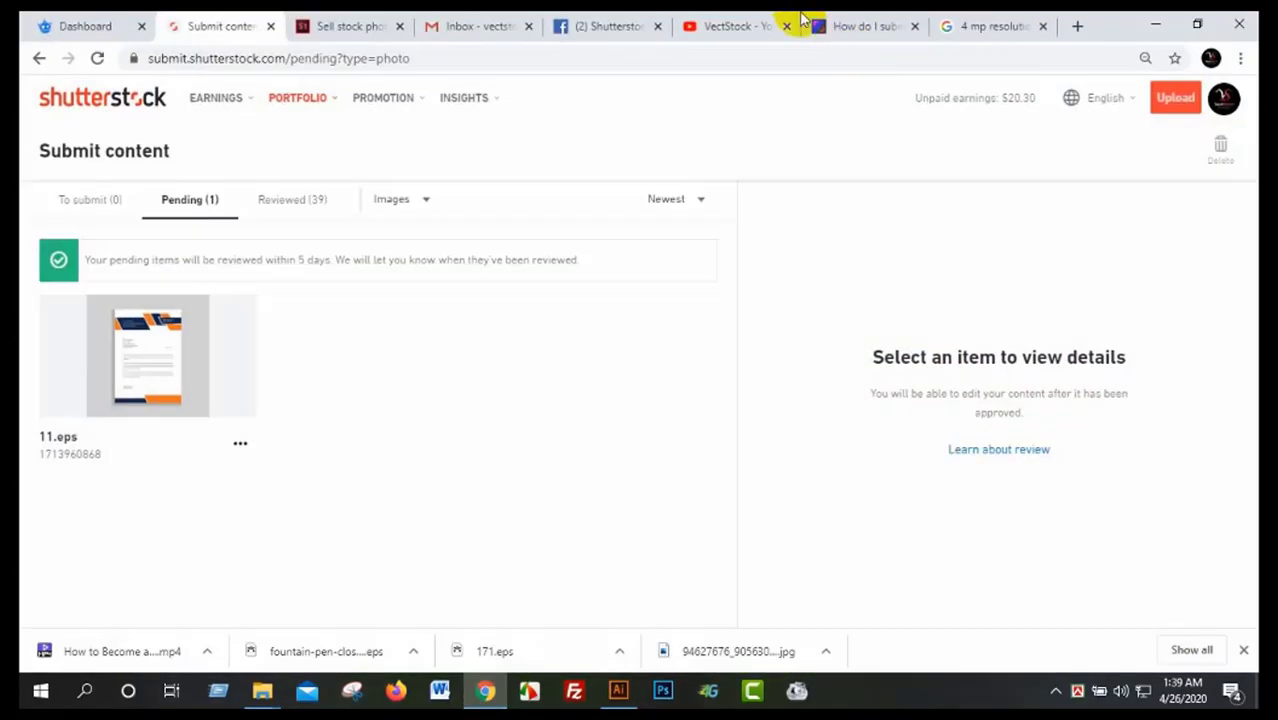
{"action": "left_click", "coordinate": [722, 18]}
{"action": "scroll", "coordinate": [940, 555], "scroll_direction": "down", "scroll_amount": 3}
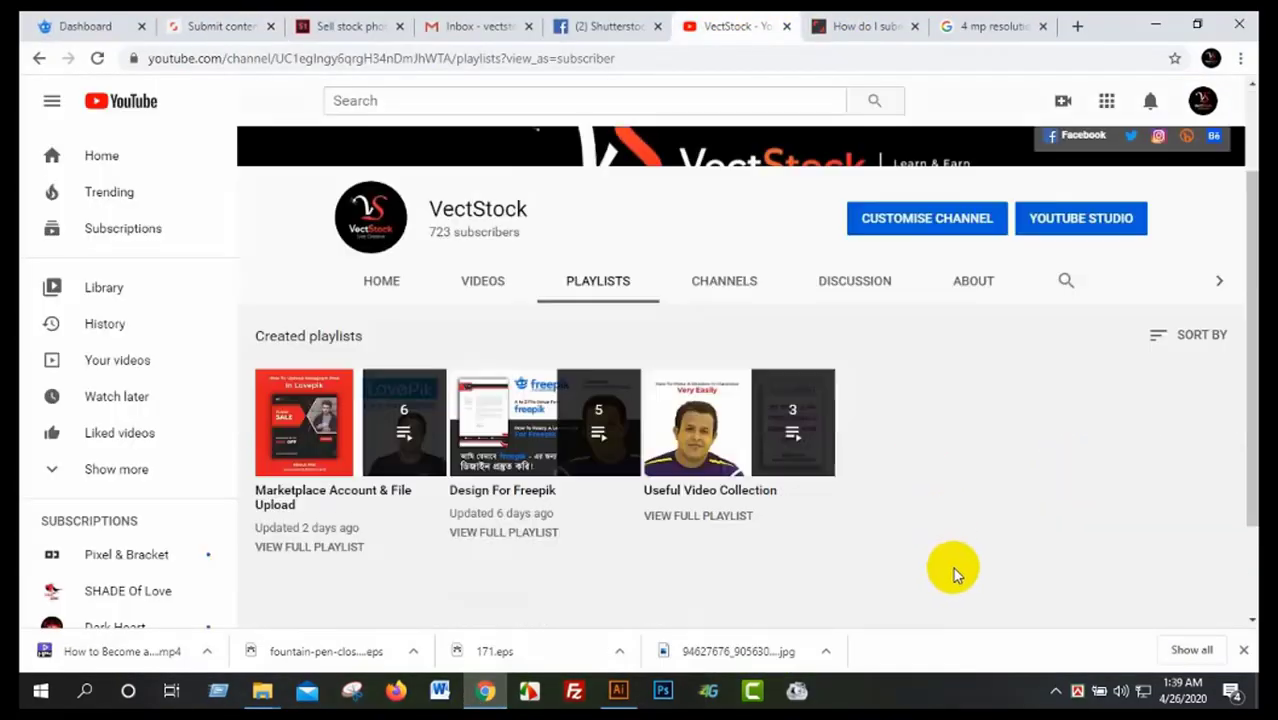
{"action": "scroll", "coordinate": [900, 530], "scroll_direction": "up", "scroll_amount": 3}
{"action": "left_click", "coordinate": [378, 405]}
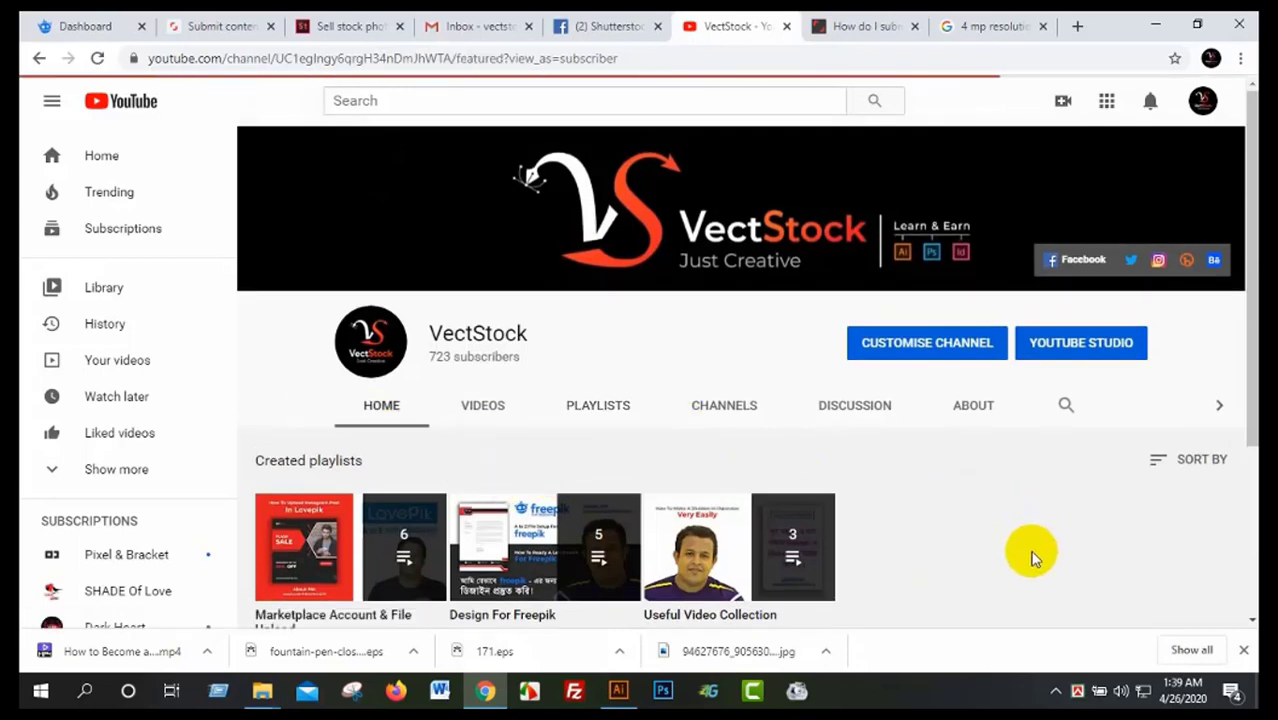
{"action": "scroll", "coordinate": [1035, 557], "scroll_direction": "down", "scroll_amount": 3}
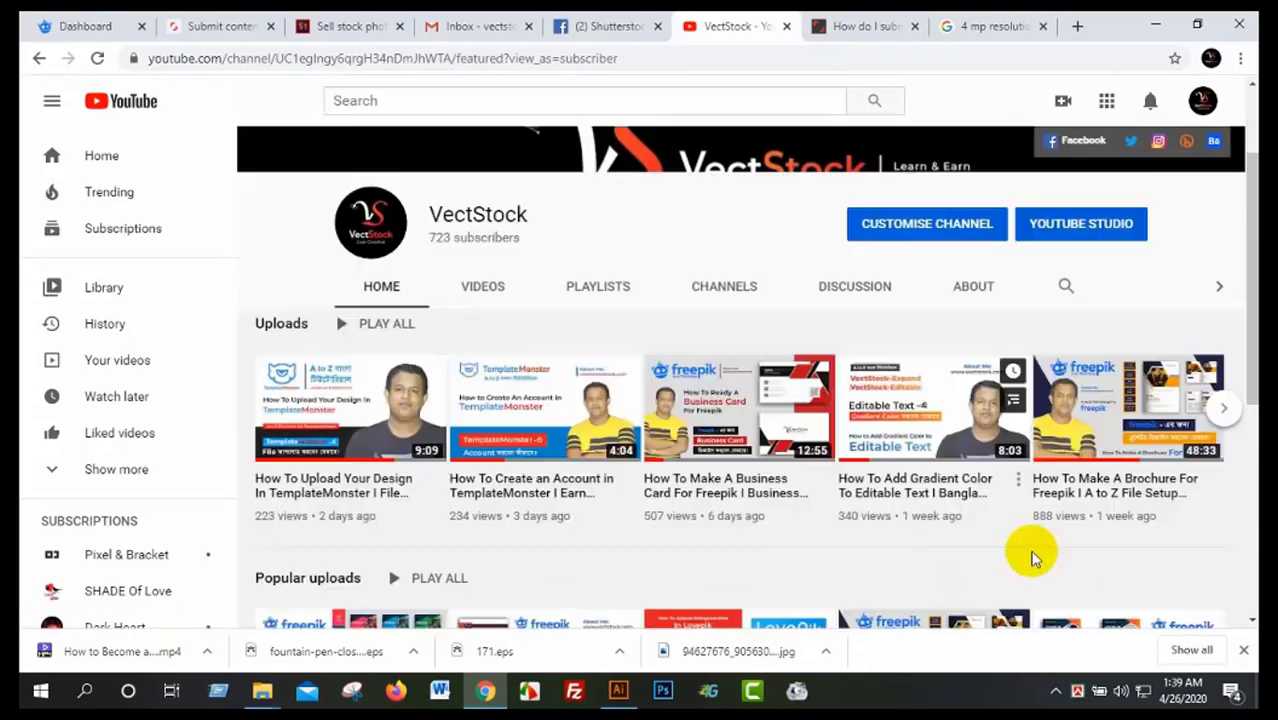
{"action": "scroll", "coordinate": [1035, 557], "scroll_direction": "up", "scroll_amount": 2}
{"action": "scroll", "coordinate": [1032, 551], "scroll_direction": "up", "scroll_amount": 2}
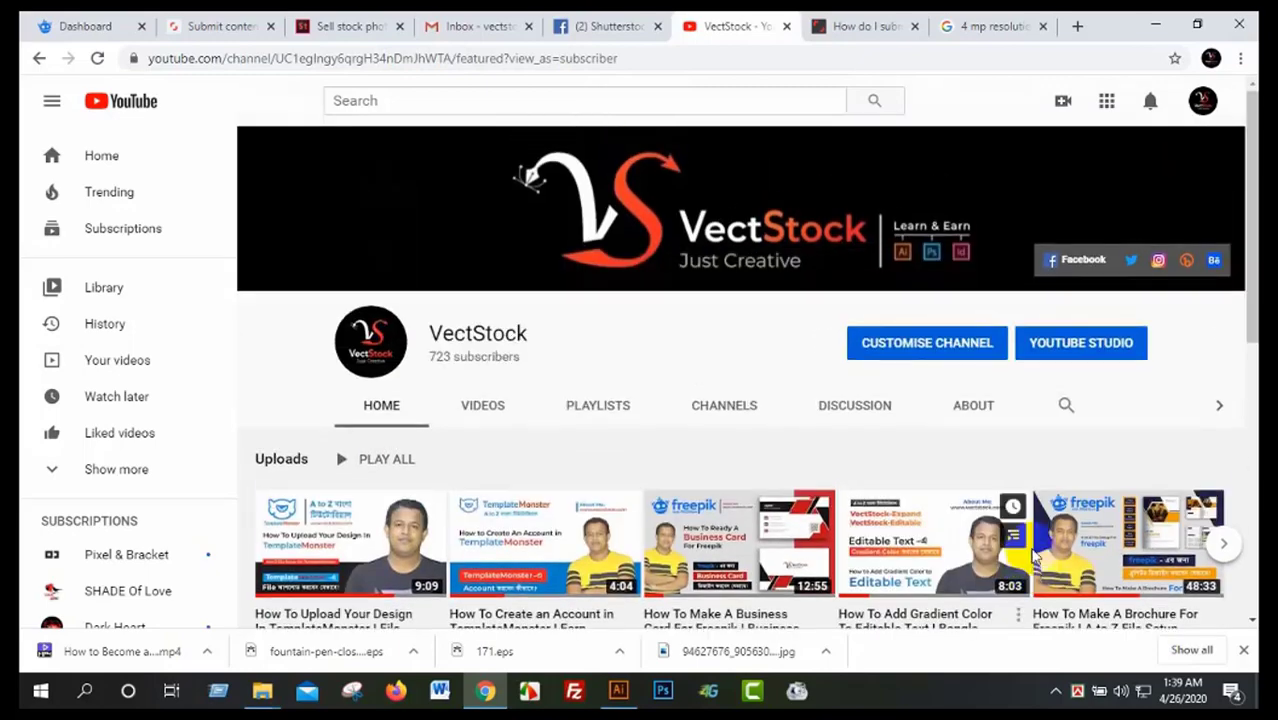